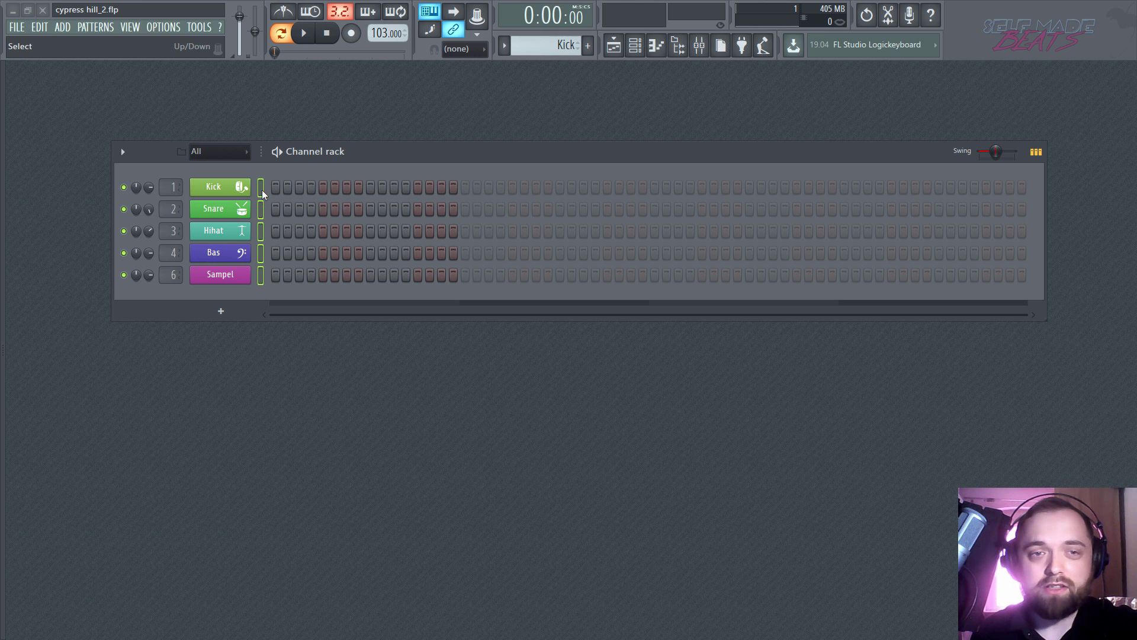
# Step: Select the Kick channel alone in the channel rack and audition its sound several times
pyautogui.click(261, 188)
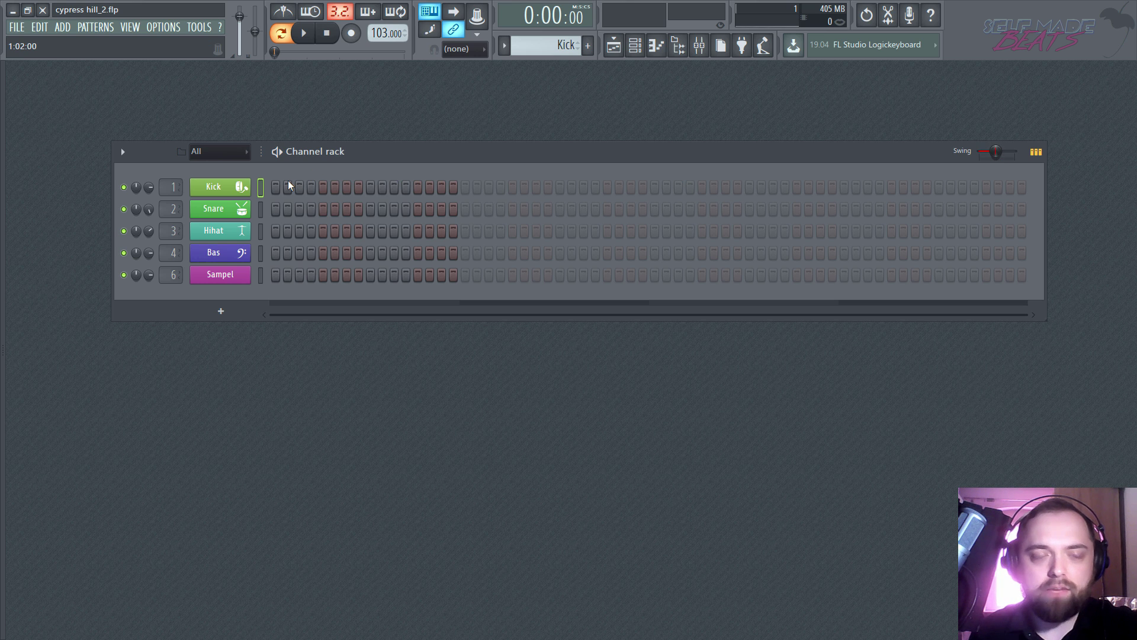
pyautogui.press('z')
pyautogui.press('z')
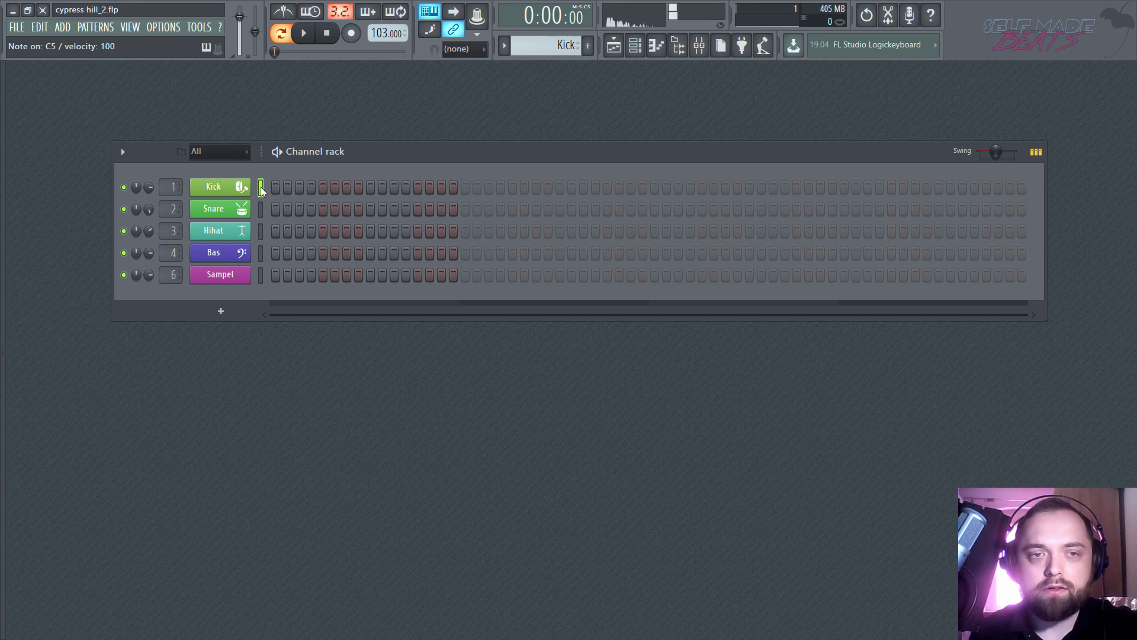
pyautogui.press('z')
pyautogui.press('z')
pyautogui.press('z')
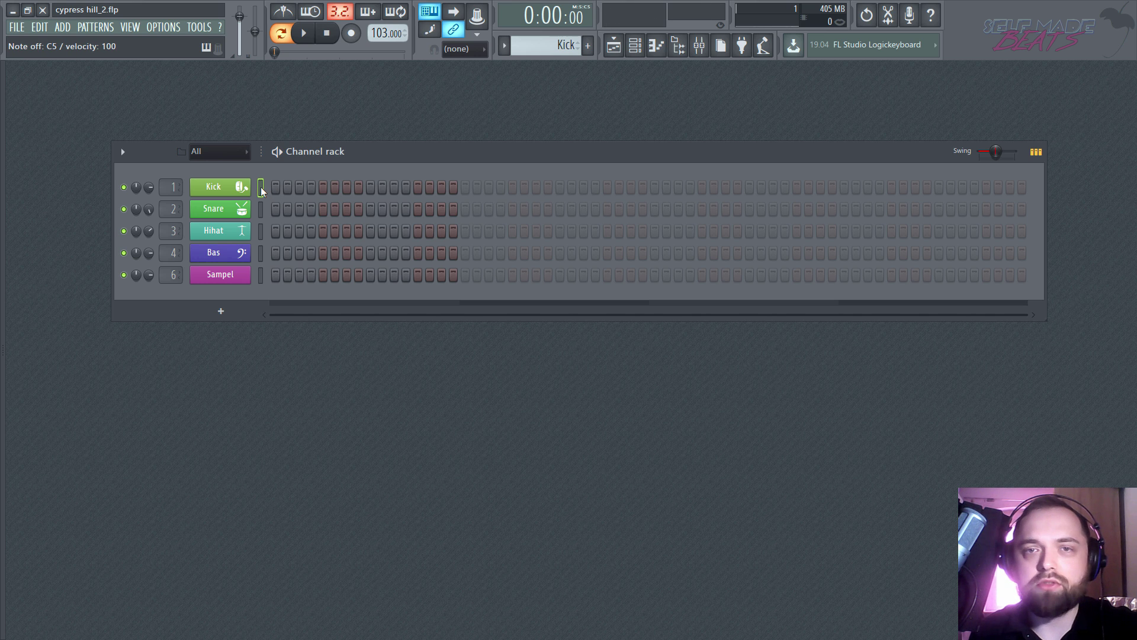
# Step: Select the Snare channel and play its sound a few times to preview it
pyautogui.click(261, 208)
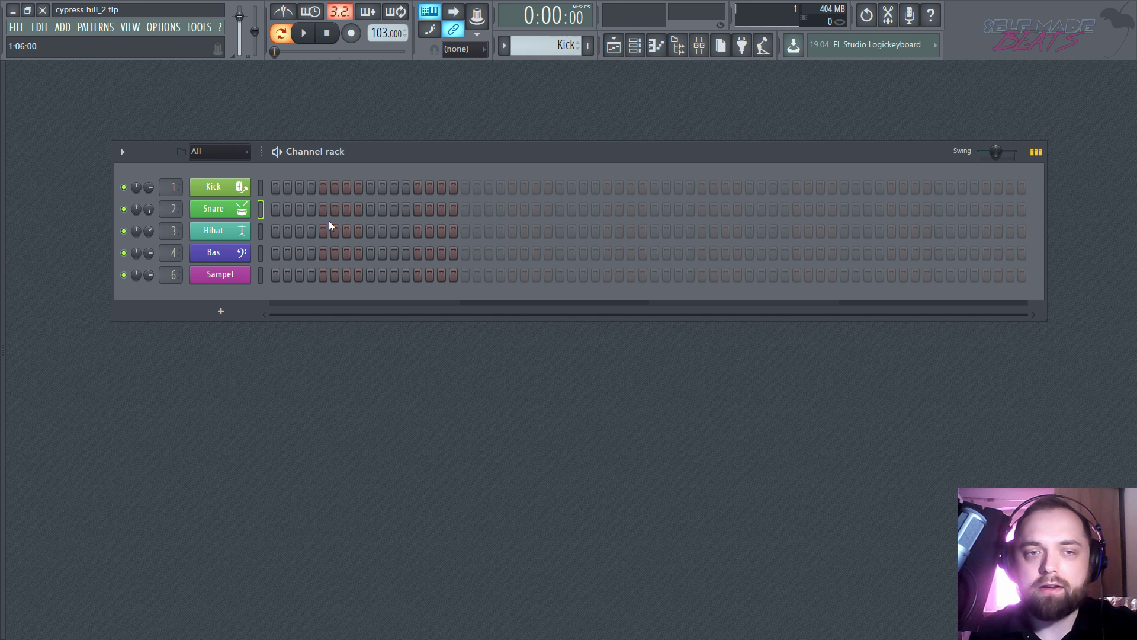
pyautogui.press('z')
pyautogui.press('z')
pyautogui.press('z')
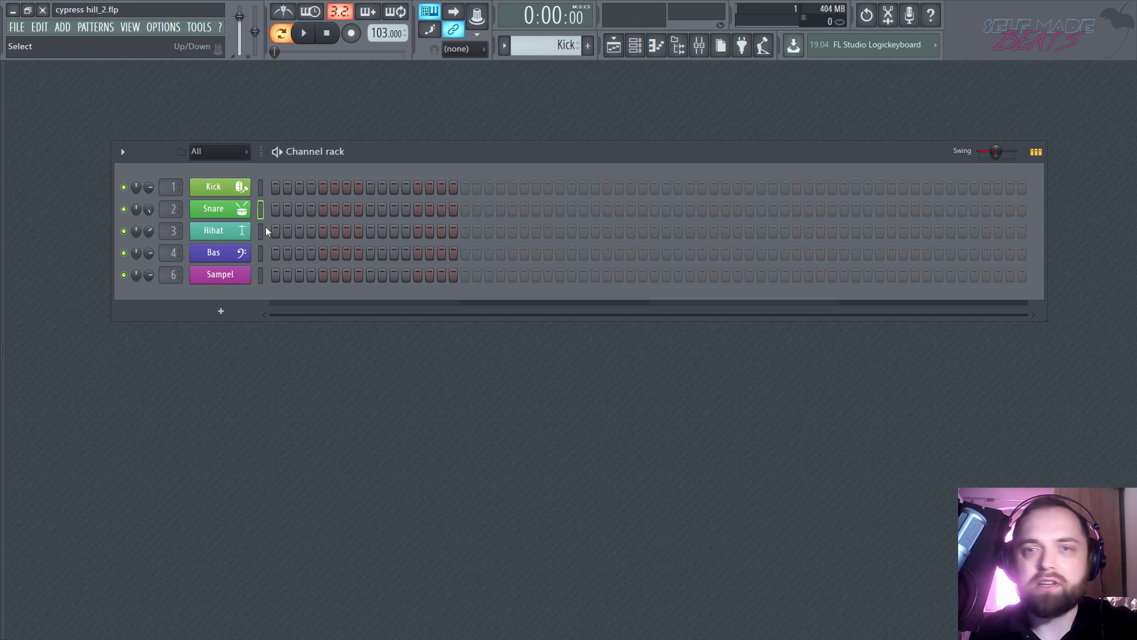
# Step: Select the Hihat channel and preview its sound with repeated notes
pyautogui.press('z')
pyautogui.press('z')
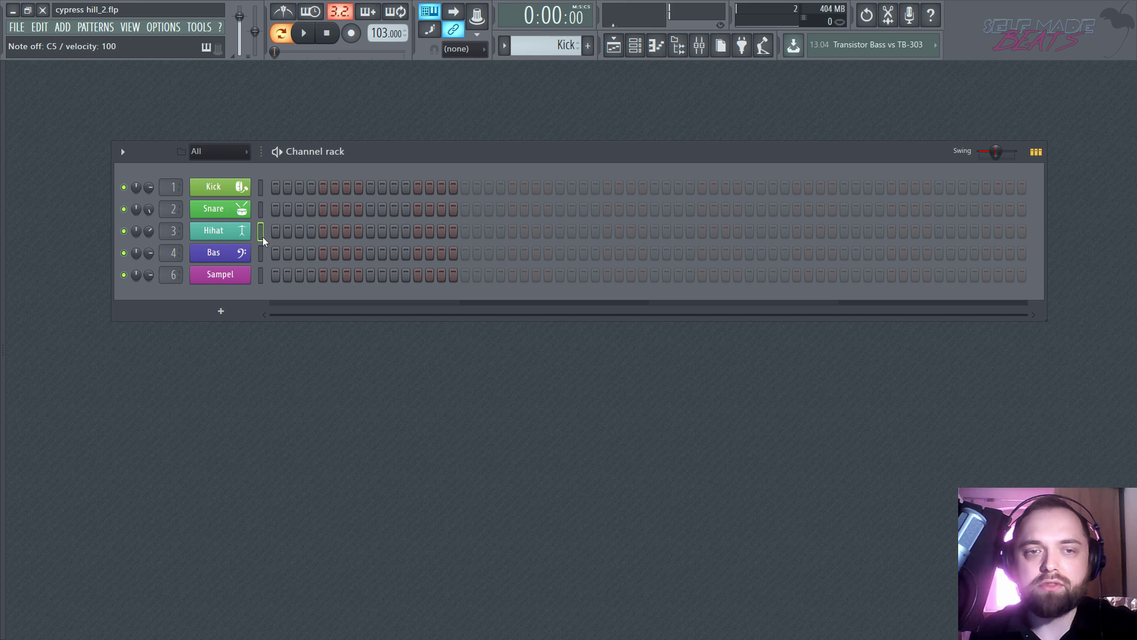
pyautogui.press('z')
pyautogui.press('z')
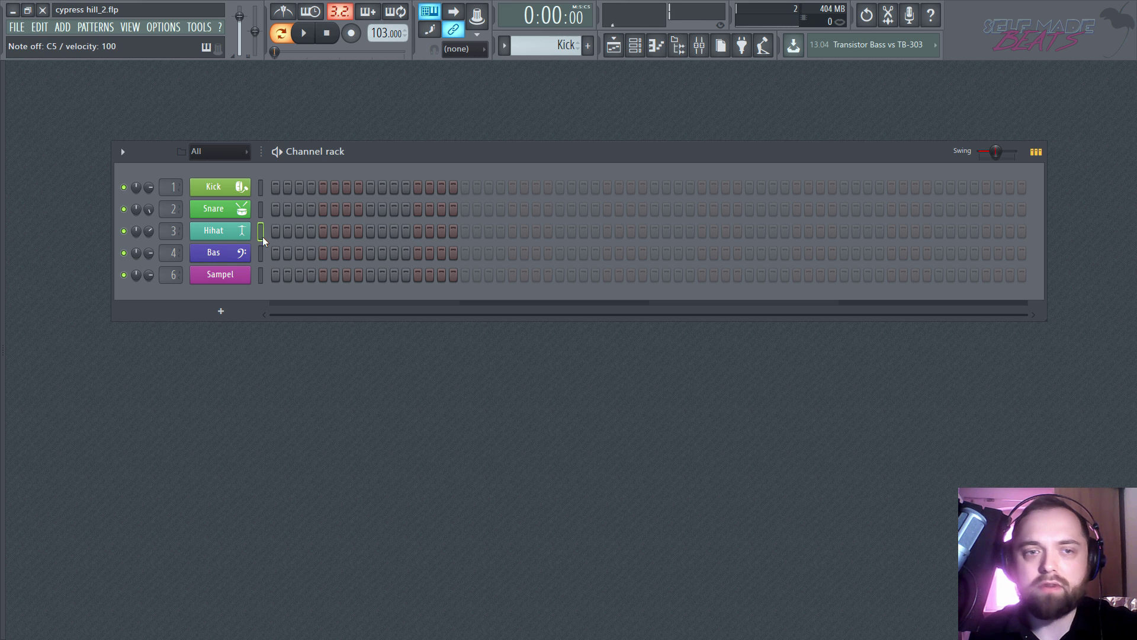
# Step: Audition the Bas channel's DirectWave instrument and locate its Ibanez preset in the browser's Packs, Instruments, Bass folder
pyautogui.click(241, 254)
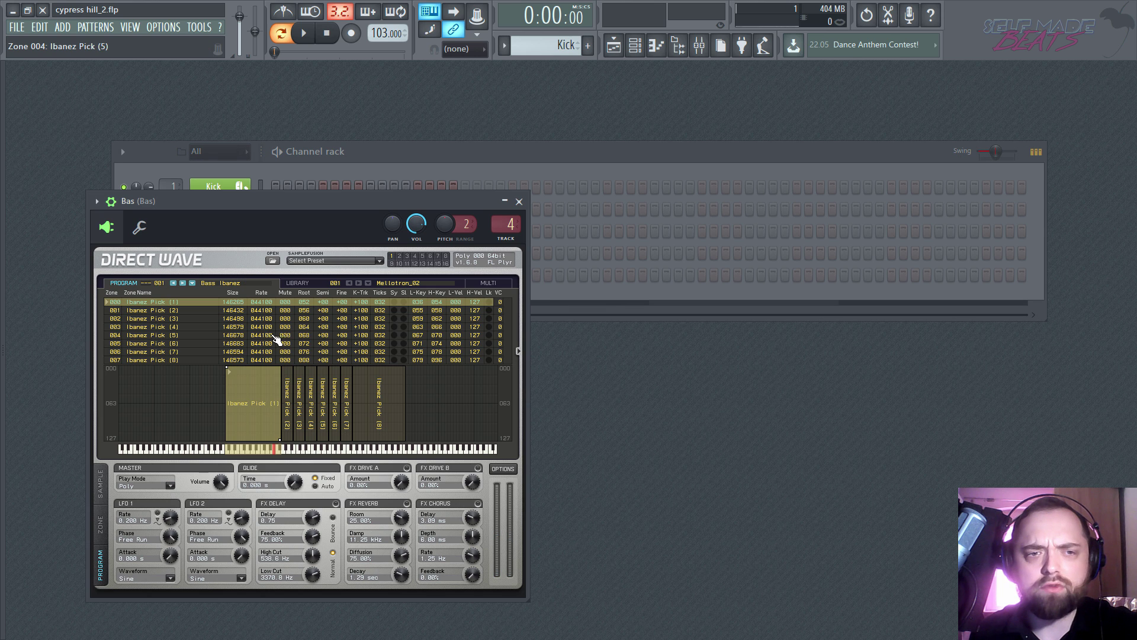
pyautogui.press('z')
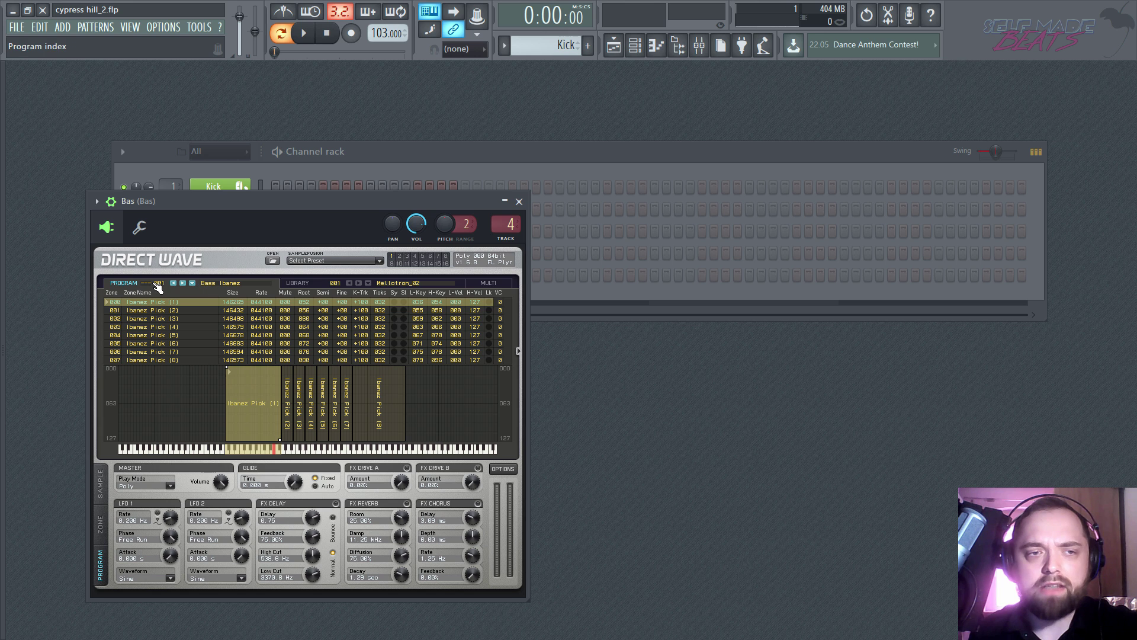
pyautogui.moveTo(4, 170); pyautogui.dragTo(77, 173)
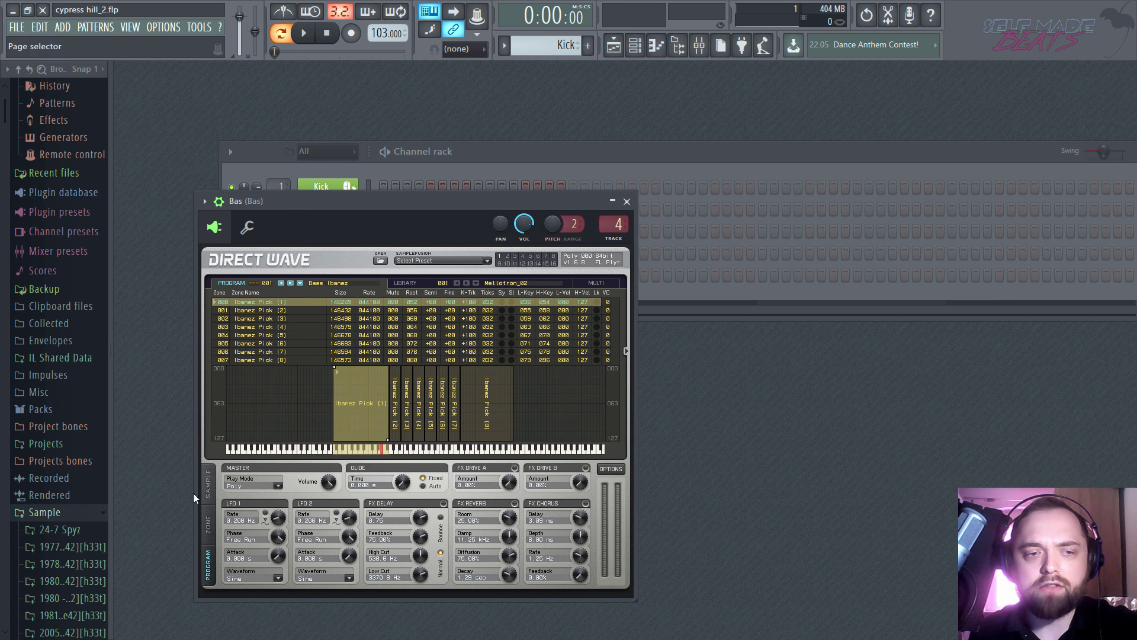
pyautogui.click(55, 417)
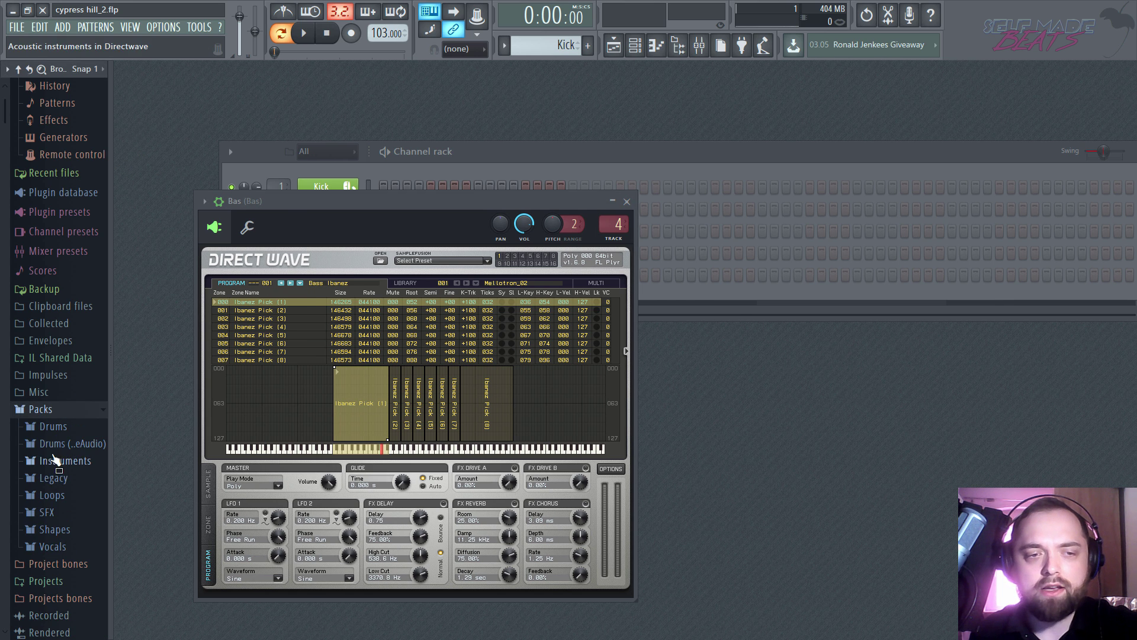
pyautogui.click(66, 460)
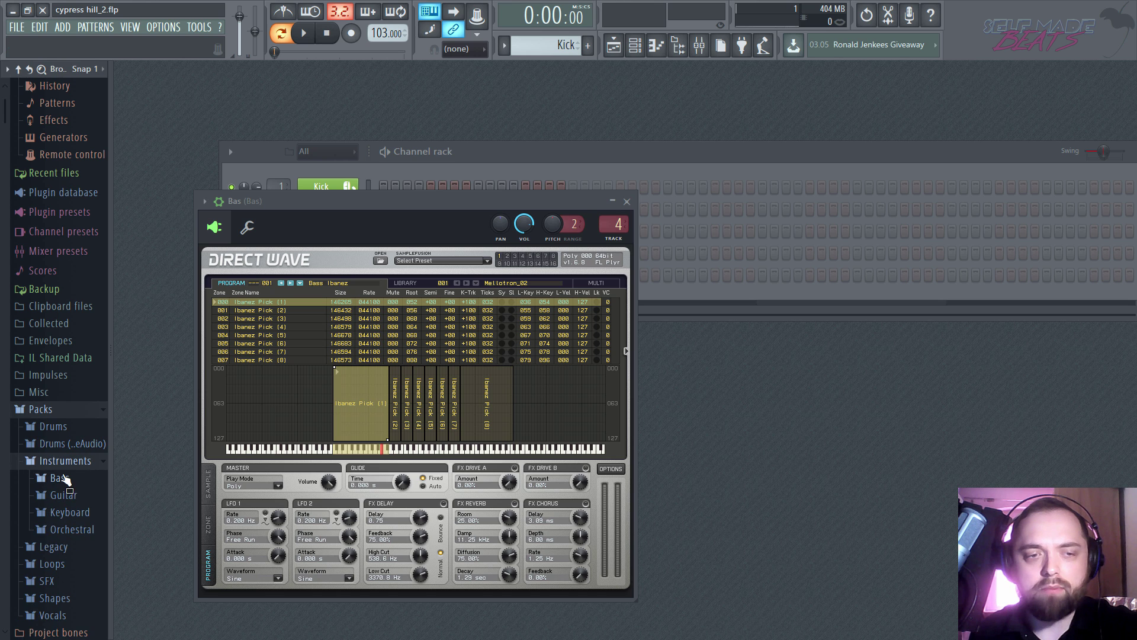
pyautogui.click(60, 478)
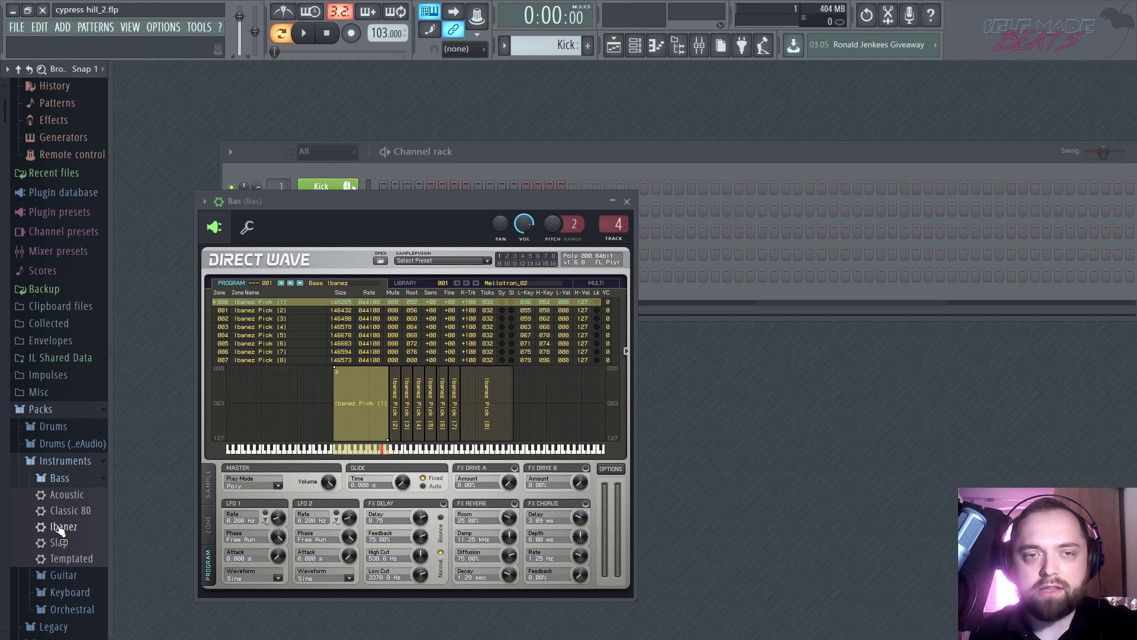
# Step: Add the Ibanez bass preset from the browser as a new channel below Sampel
pyautogui.click(688, 168)
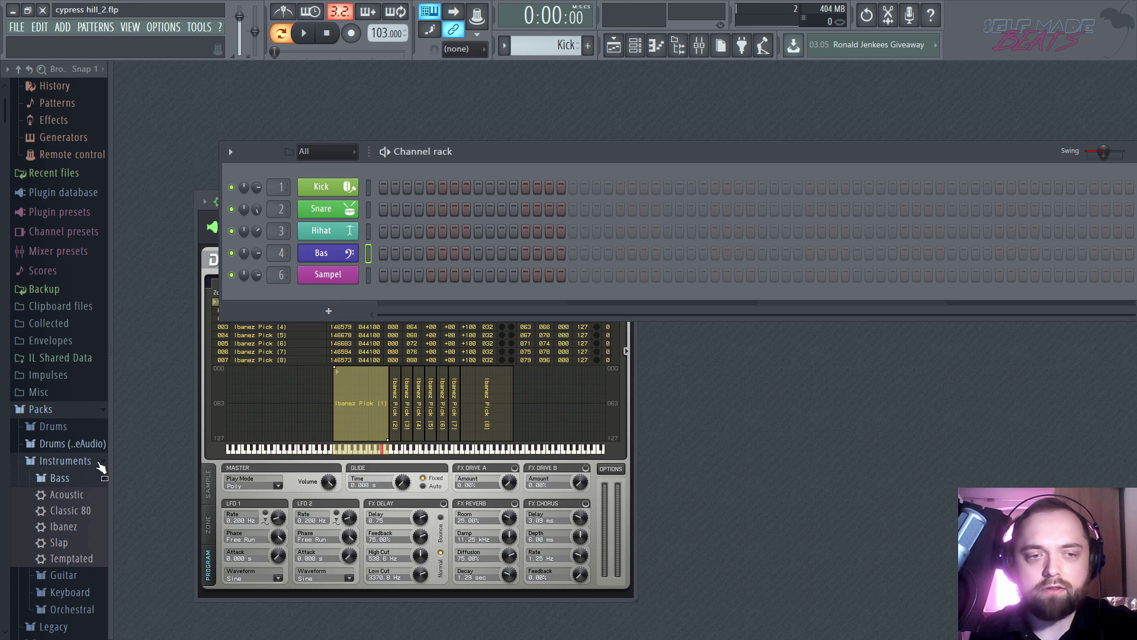
pyautogui.moveTo(64, 527); pyautogui.dragTo(325, 325)
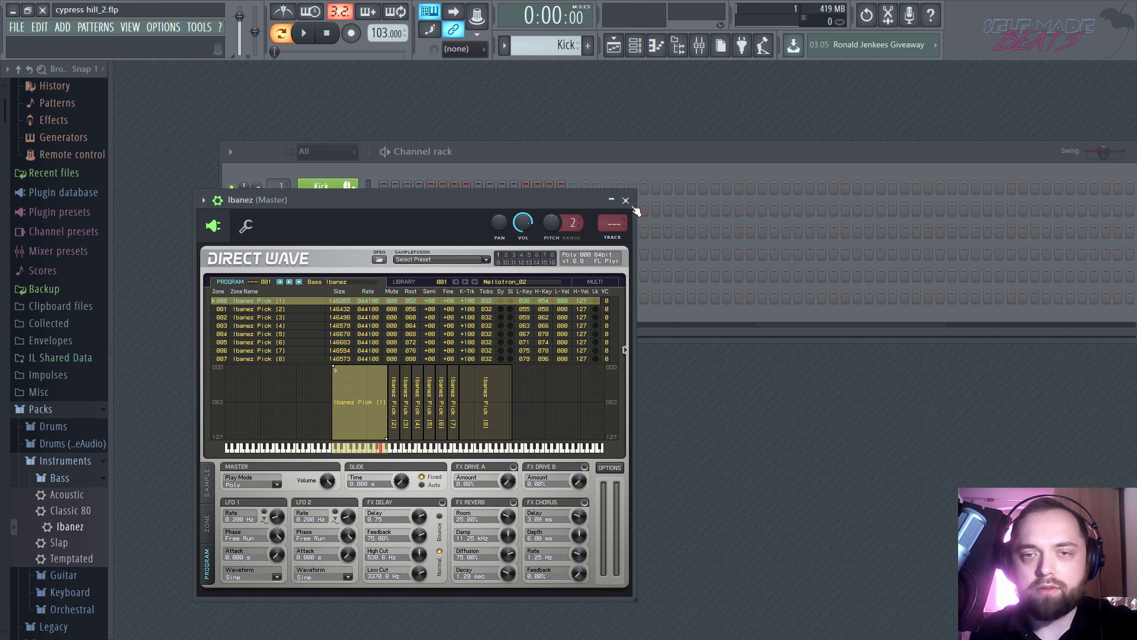
pyautogui.click(599, 162)
# Step: Delete the extra Ibanez channel from the channel rack and collapse the browser
pyautogui.rightClick(349, 294)
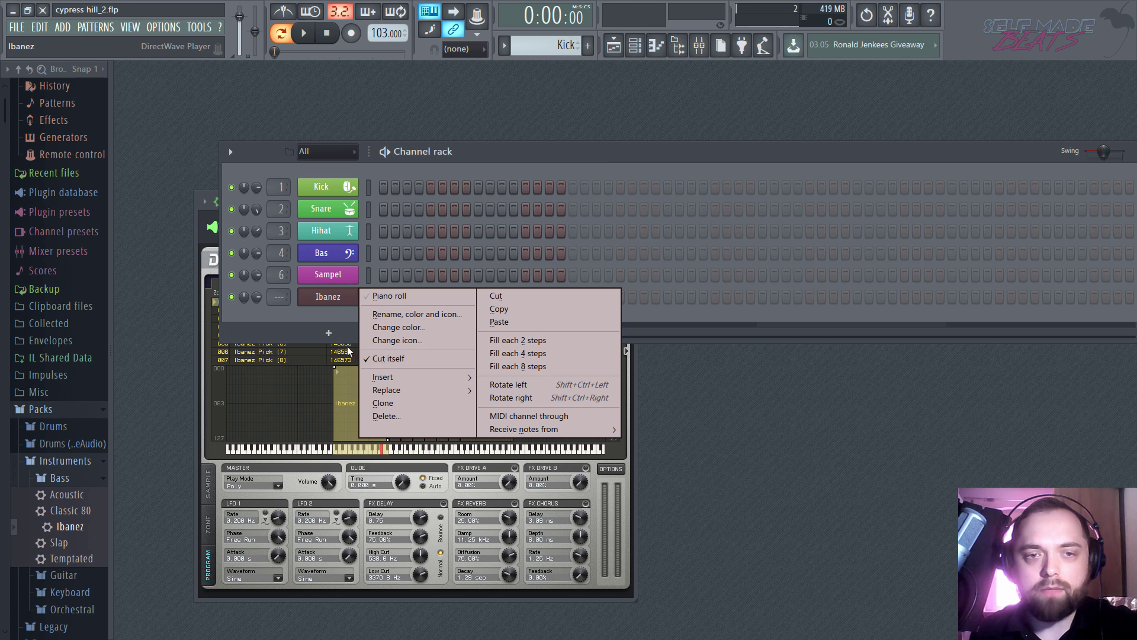
pyautogui.click(397, 416)
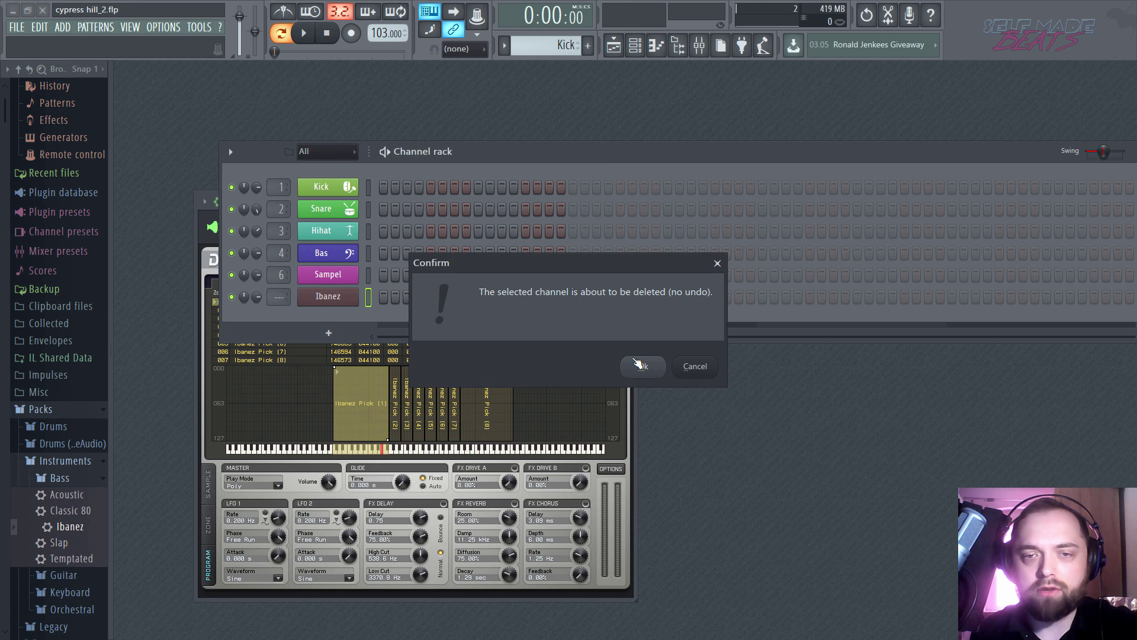
pyautogui.click(640, 363)
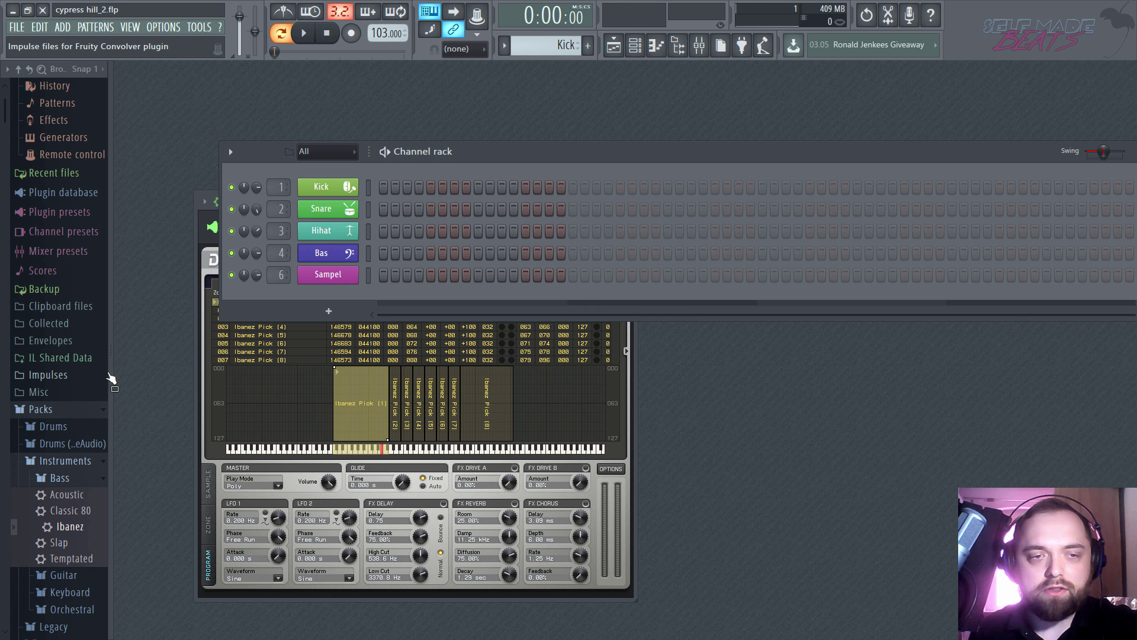
pyautogui.moveTo(109, 373); pyautogui.dragTo(31, 372)
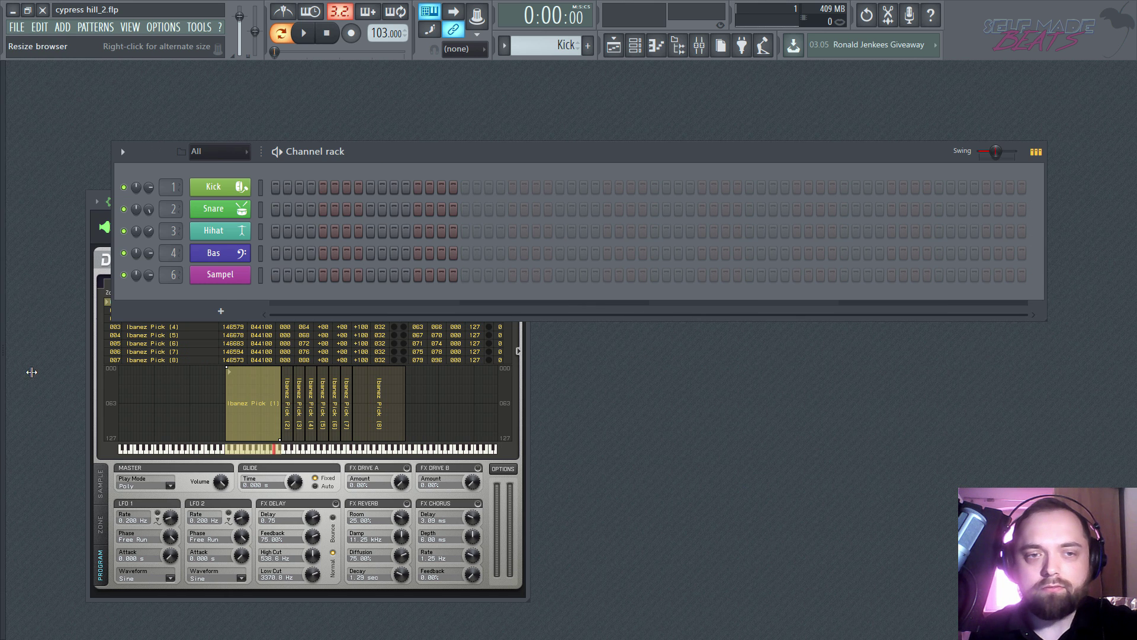
# Step: Close the Bas instrument window and audition the Sampel channel
pyautogui.click(260, 280)
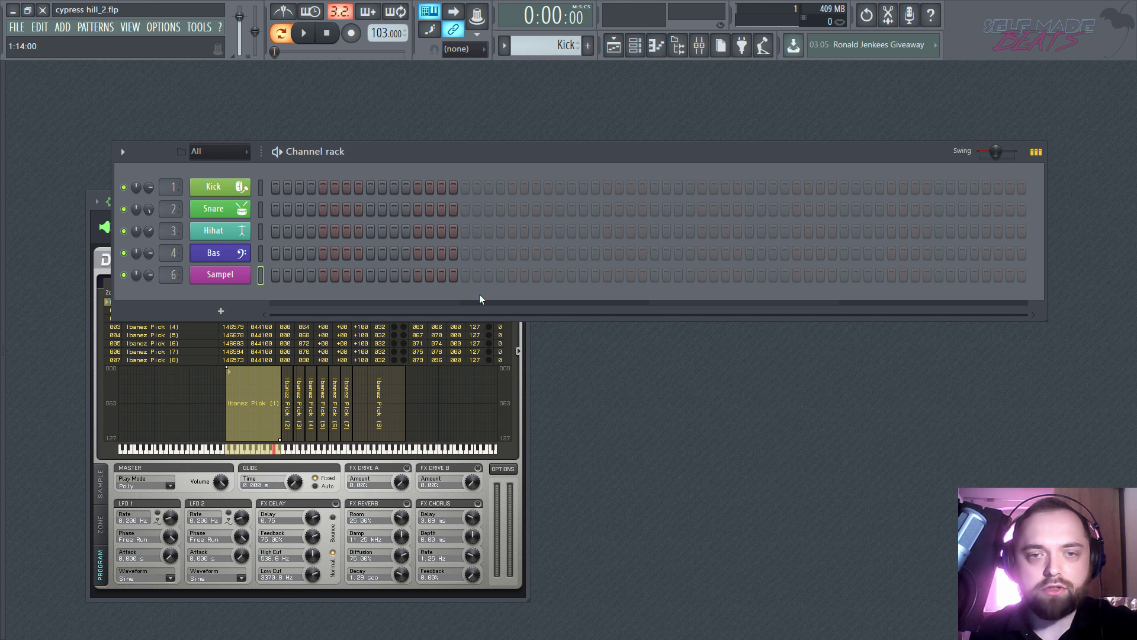
pyautogui.click(524, 349)
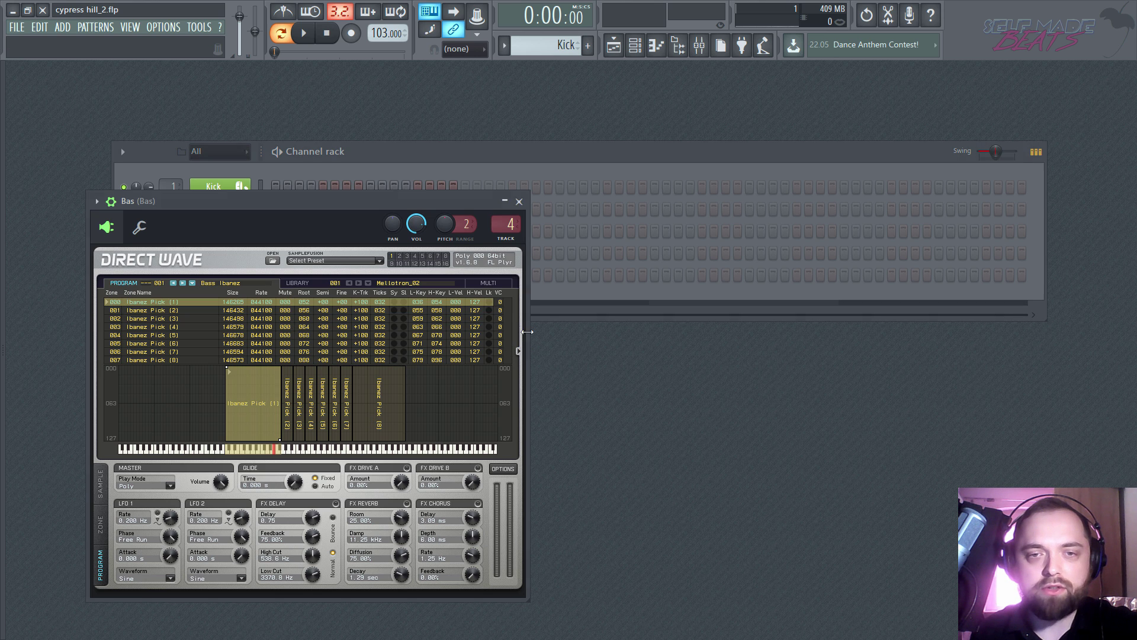
pyautogui.click(516, 203)
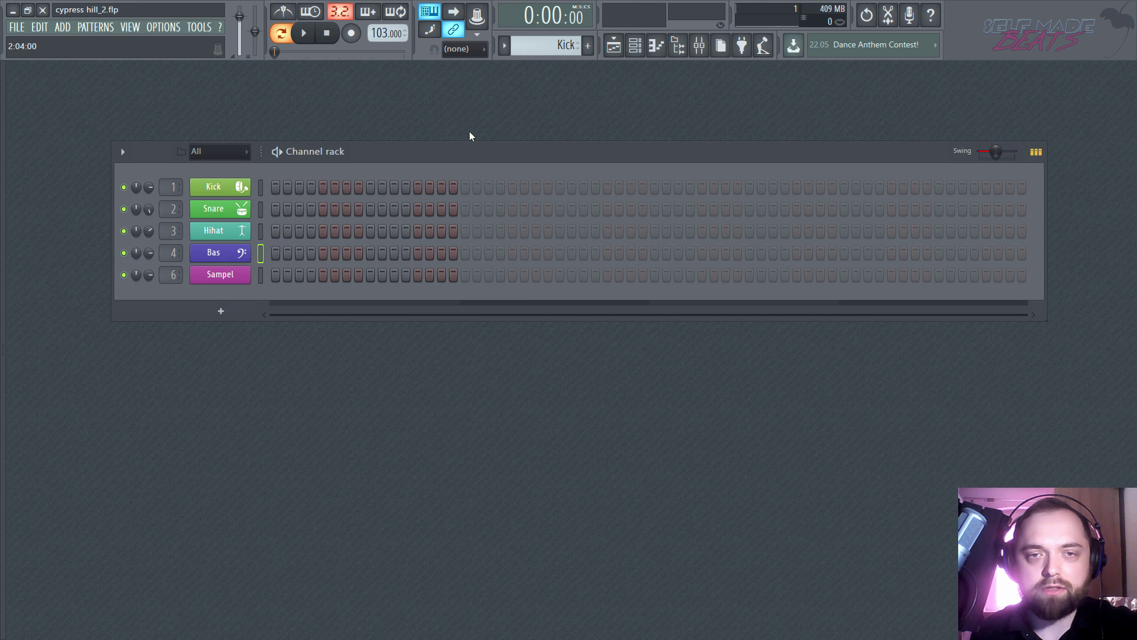
pyautogui.click(260, 273)
pyautogui.press('z')
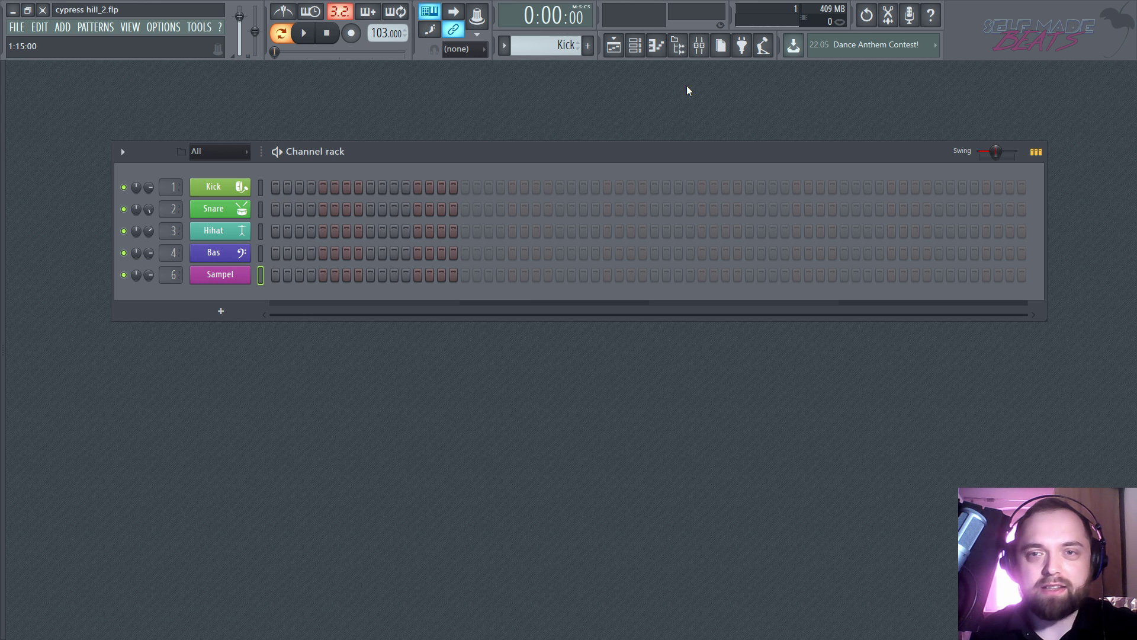
# Step: Show the mixer's Sampel track and open its Fruity parametric EQ 2 settings
pyautogui.click(699, 47)
pyautogui.click(757, 122)
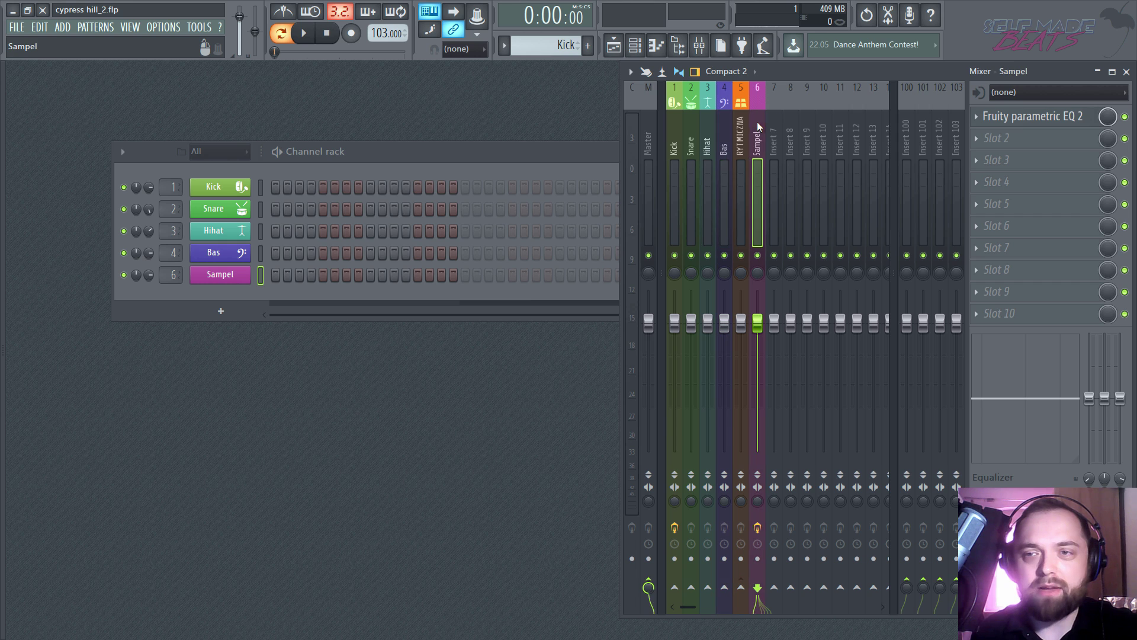
pyautogui.moveTo(879, 71); pyautogui.dragTo(817, 74)
pyautogui.click(951, 113)
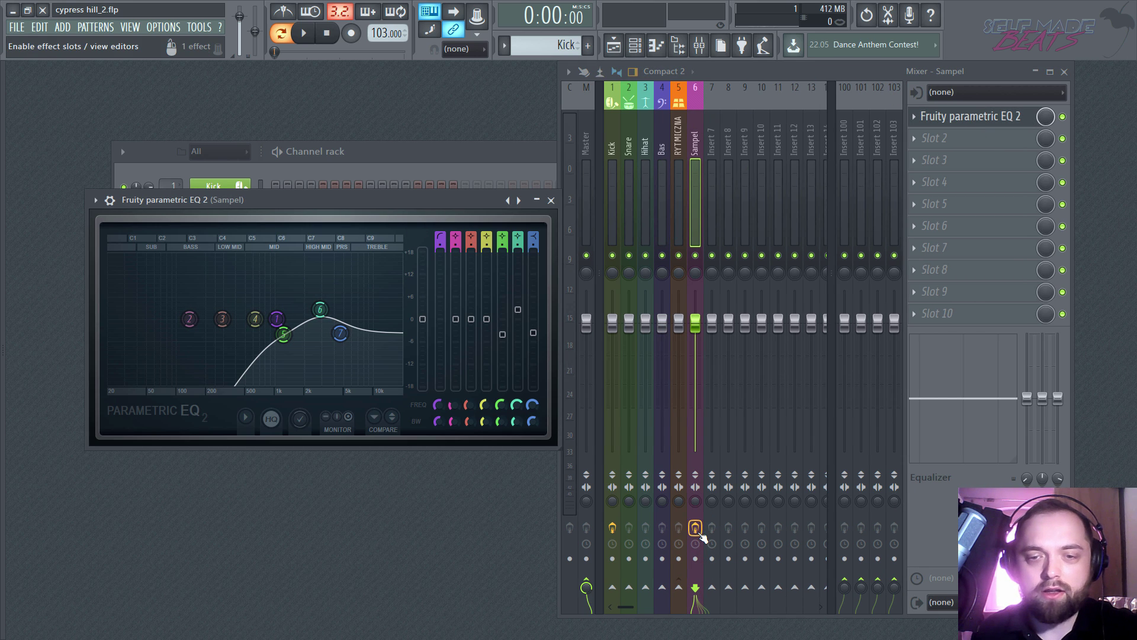
# Step: Audition the Sampel channel with its mixer track effects disabled to compare the sound without EQ
pyautogui.click(442, 155)
pyautogui.press('z')
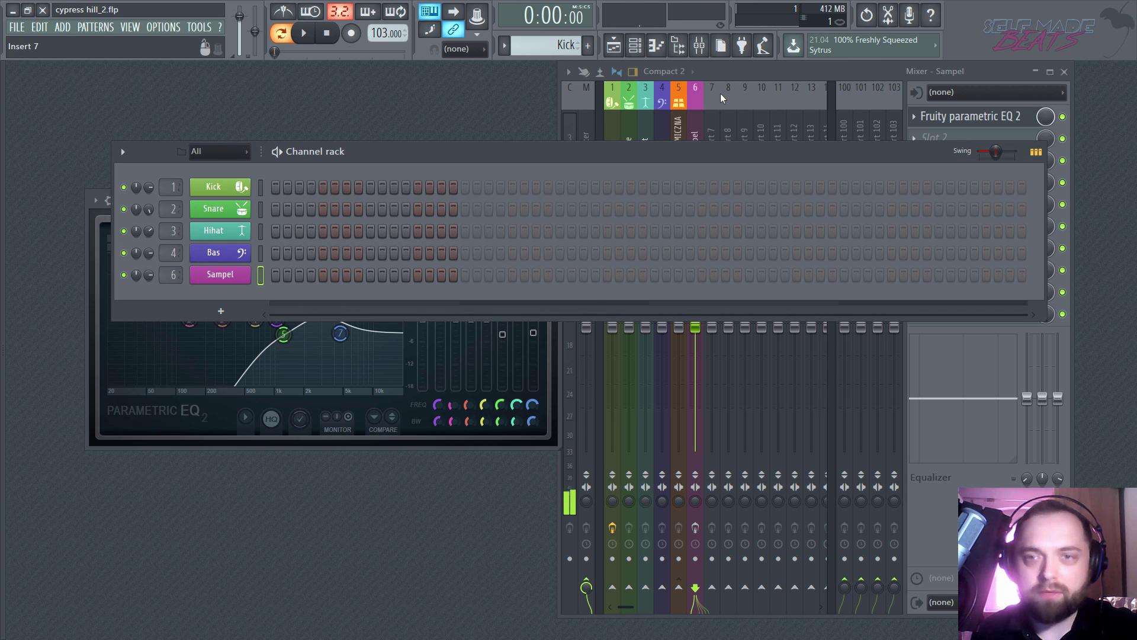
pyautogui.click(748, 79)
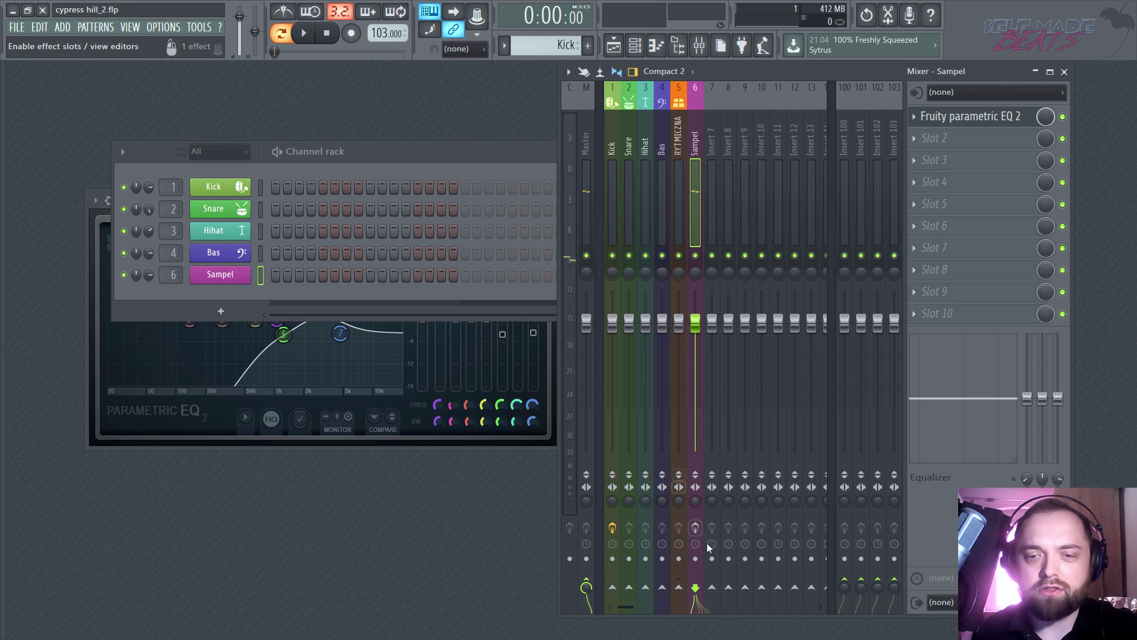
# Step: Remove Edison from the Kick mixer track's first effect slot and close the mixer
pyautogui.click(614, 183)
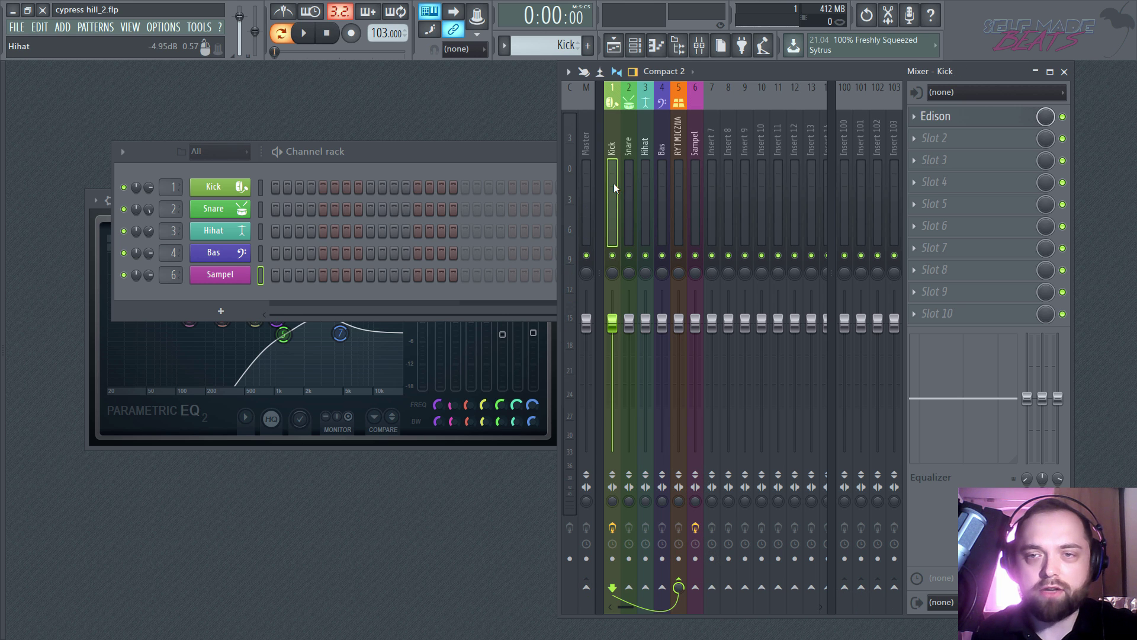
pyautogui.click(913, 119)
pyautogui.moveTo(917, 136)
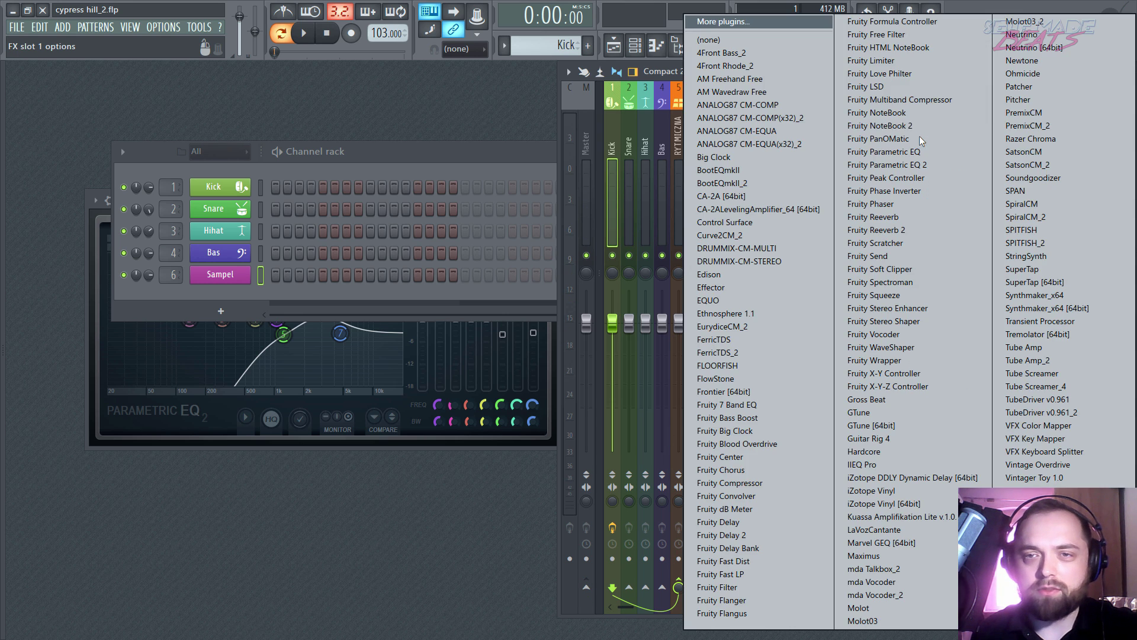
pyautogui.click(738, 41)
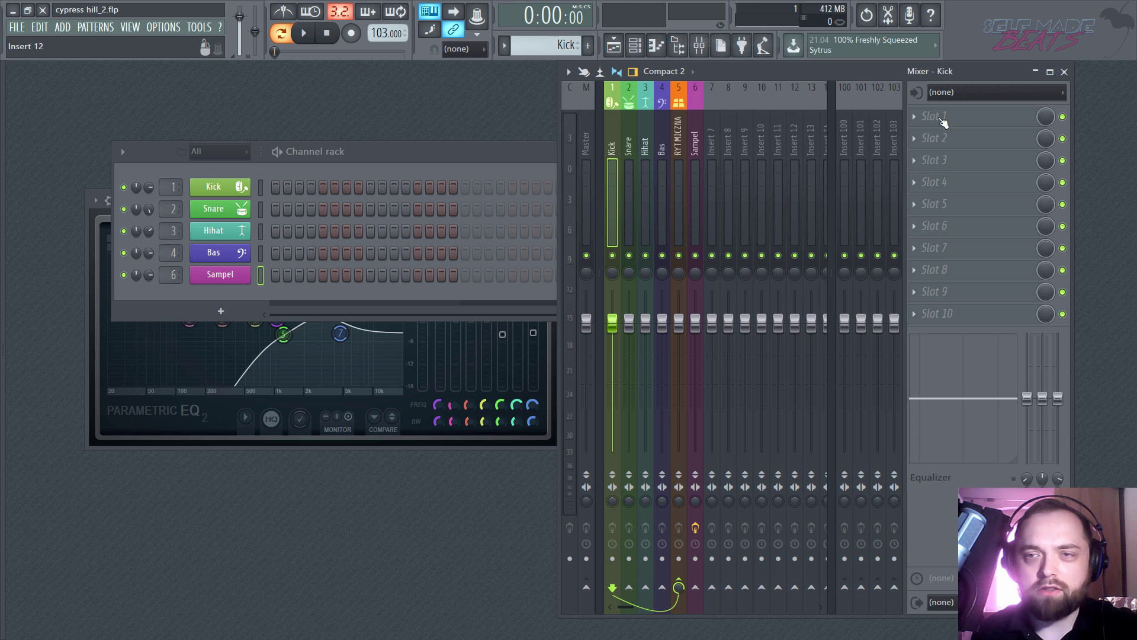
pyautogui.click(1065, 71)
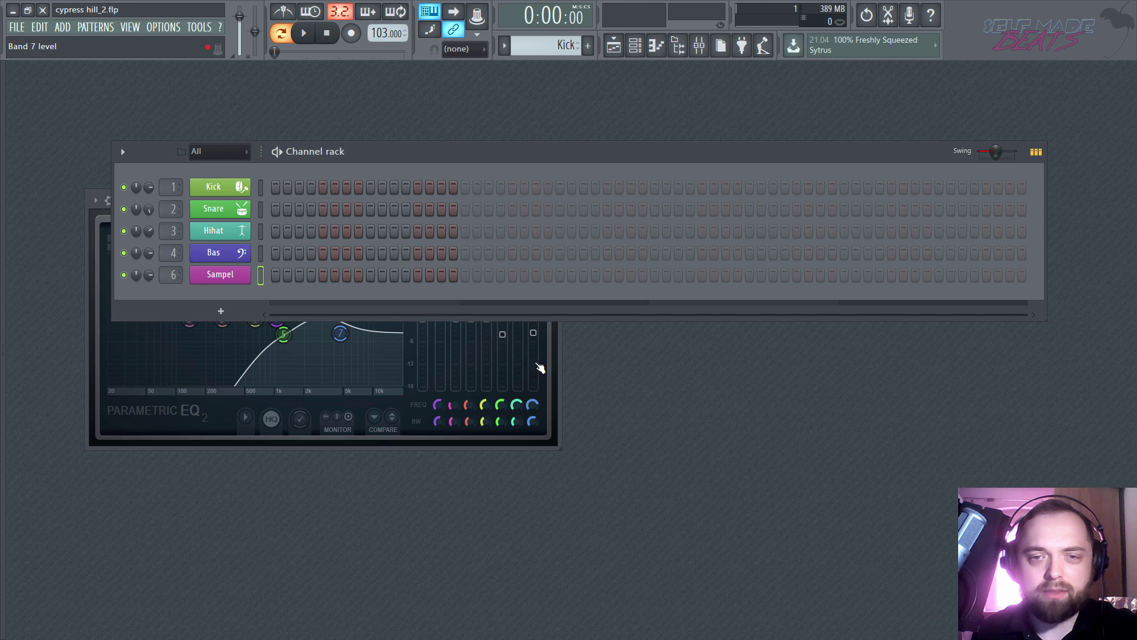
# Step: Close the Fruity parametric EQ 2 window and move the channel rack slightly lower
pyautogui.click(561, 354)
pyautogui.click(557, 201)
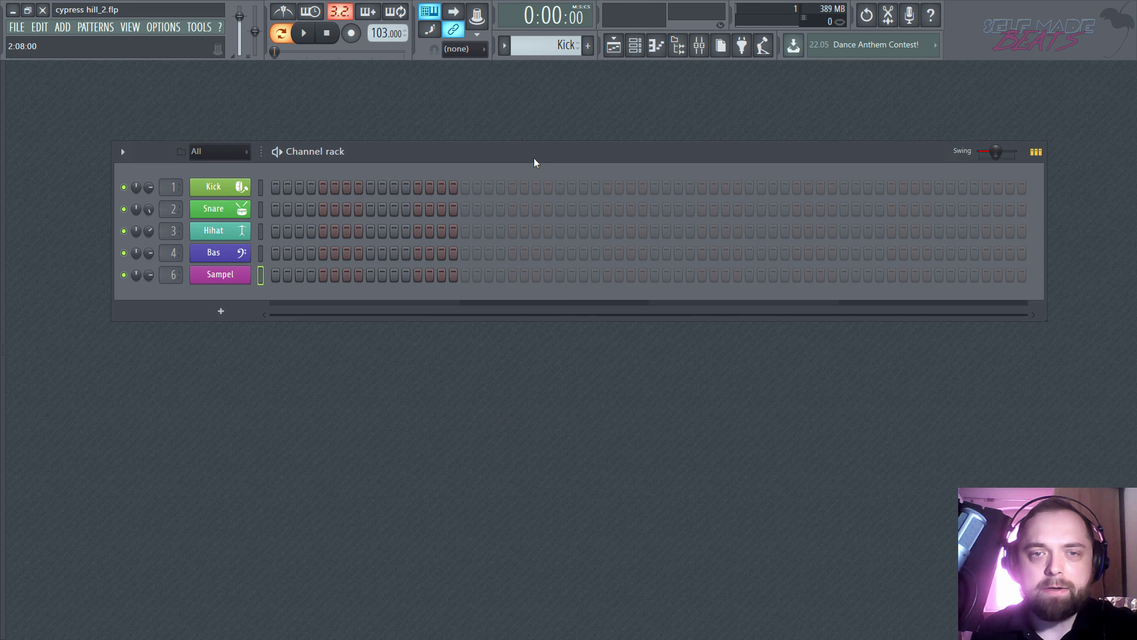
pyautogui.moveTo(534, 158)
pyautogui.mouseDown()
pyautogui.moveTo(531, 79)
pyautogui.moveTo(549, 167)
pyautogui.moveTo(529, 167)
pyautogui.mouseUp()
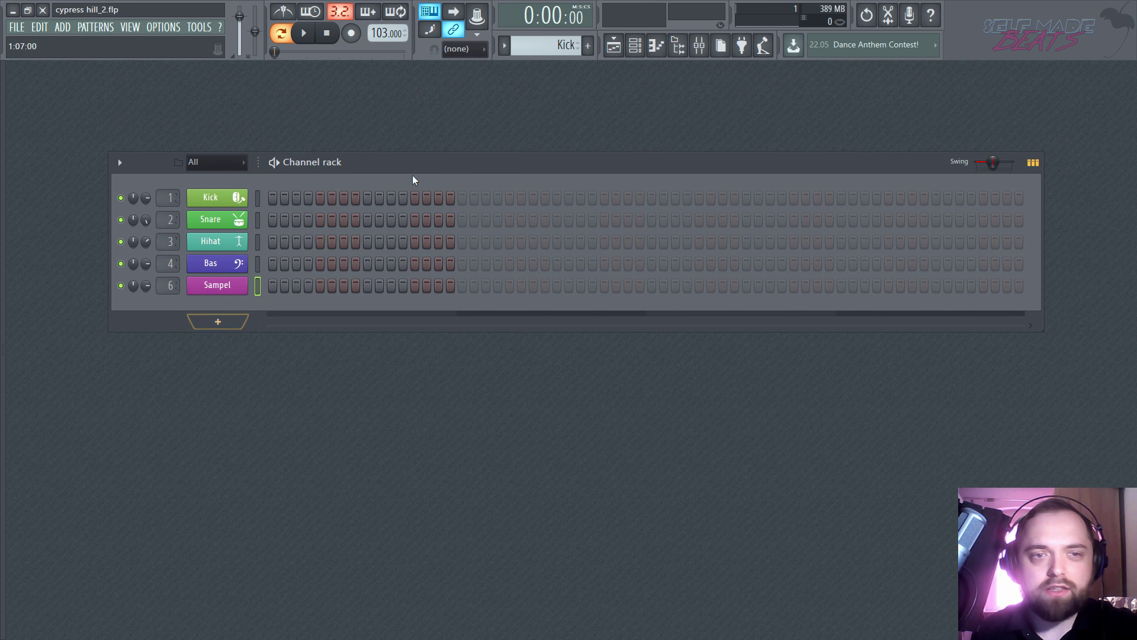
# Step: Program bar 1 in the channel rack with Kick on steps 1, 3, 8, 9 and 11, and Snare on steps 5 and 13
pyautogui.click(271, 197)
pyautogui.click(320, 220)
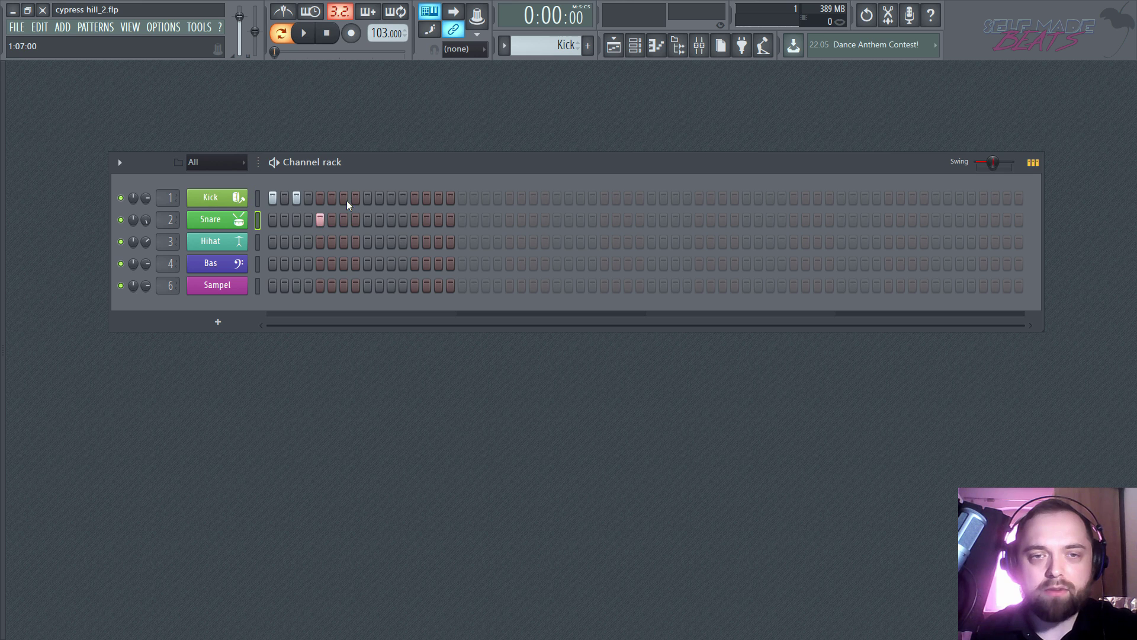
pyautogui.click(355, 197)
pyautogui.click(367, 197)
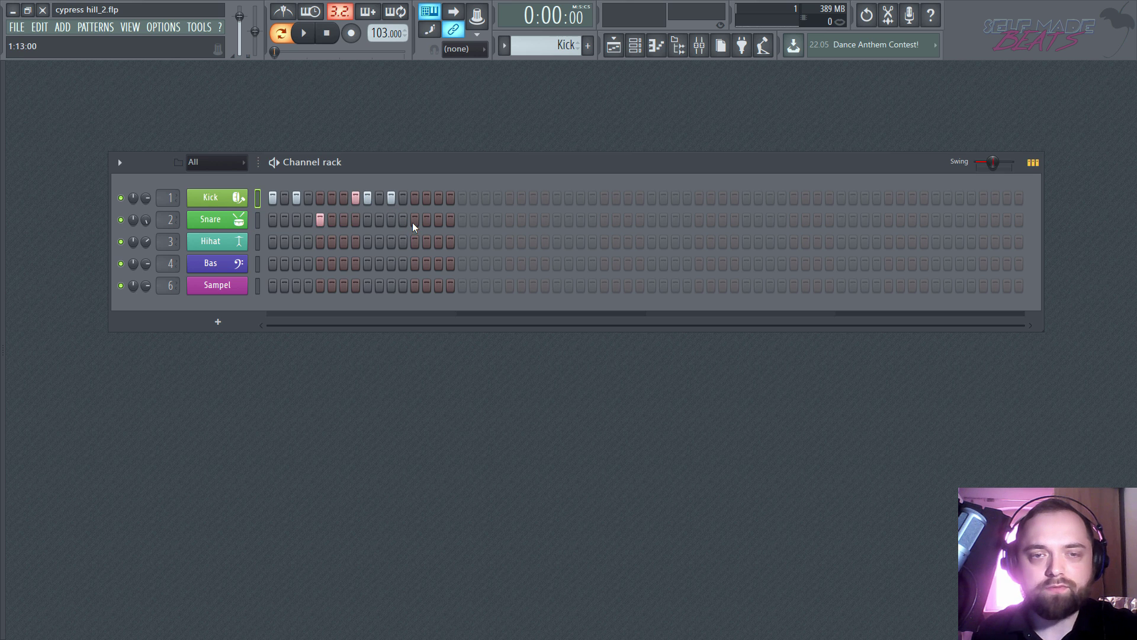
pyautogui.click(414, 220)
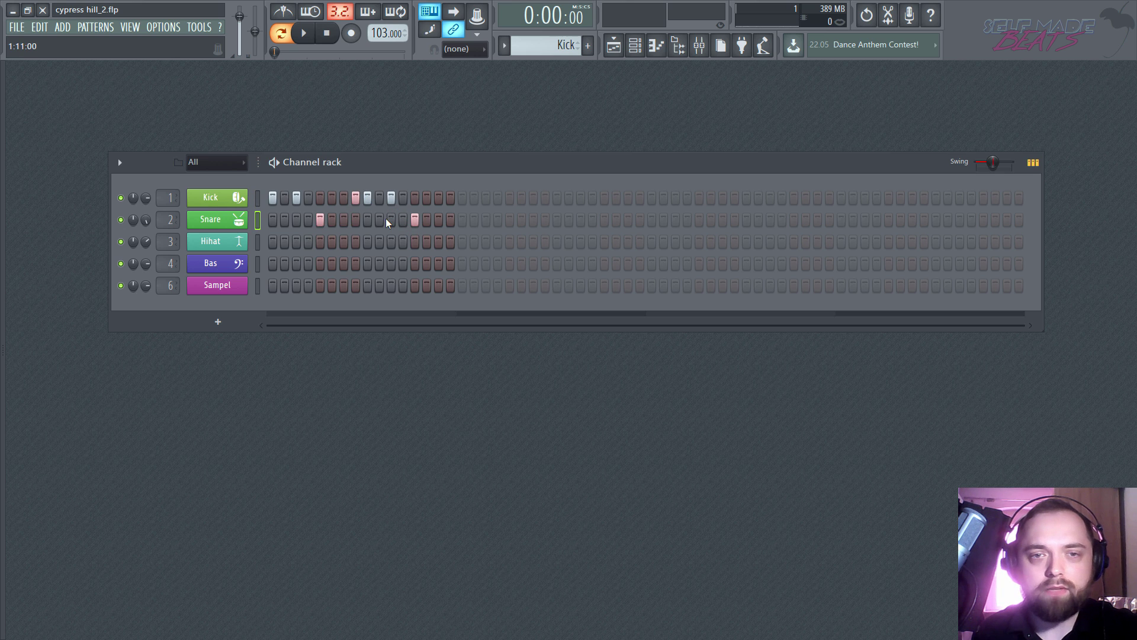
# Step: Program bar 2 with Kick on steps 17, 19, 24, 25, 27 and 31, and Snare on steps 21 and 29
pyautogui.click(462, 198)
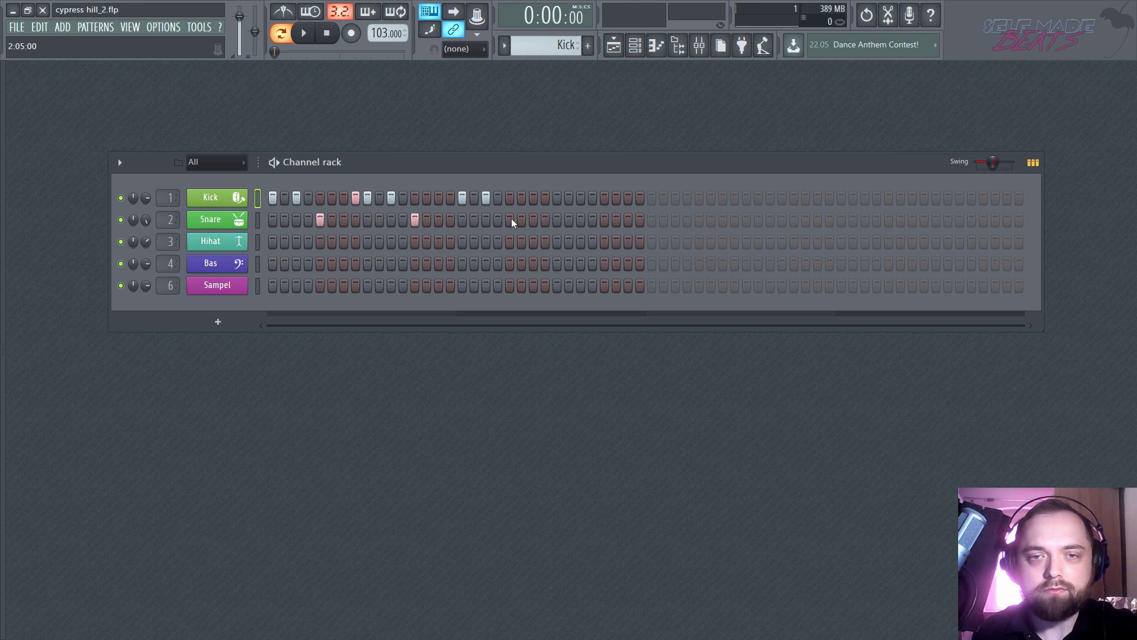
pyautogui.click(510, 219)
pyautogui.click(545, 197)
pyautogui.click(556, 198)
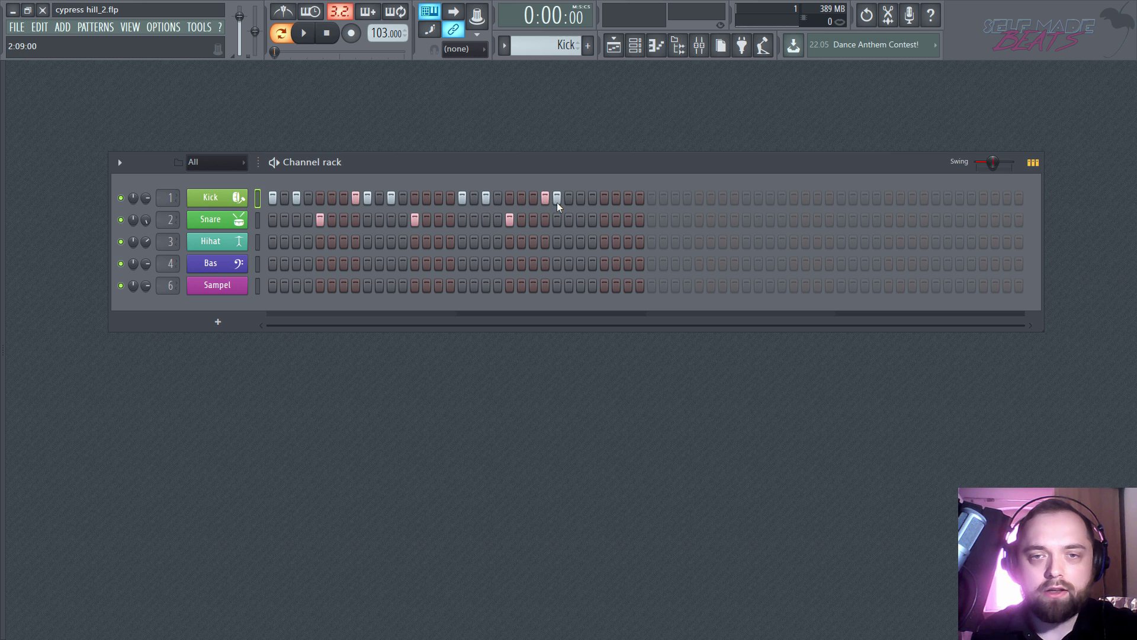
pyautogui.click(606, 220)
pyautogui.click(629, 197)
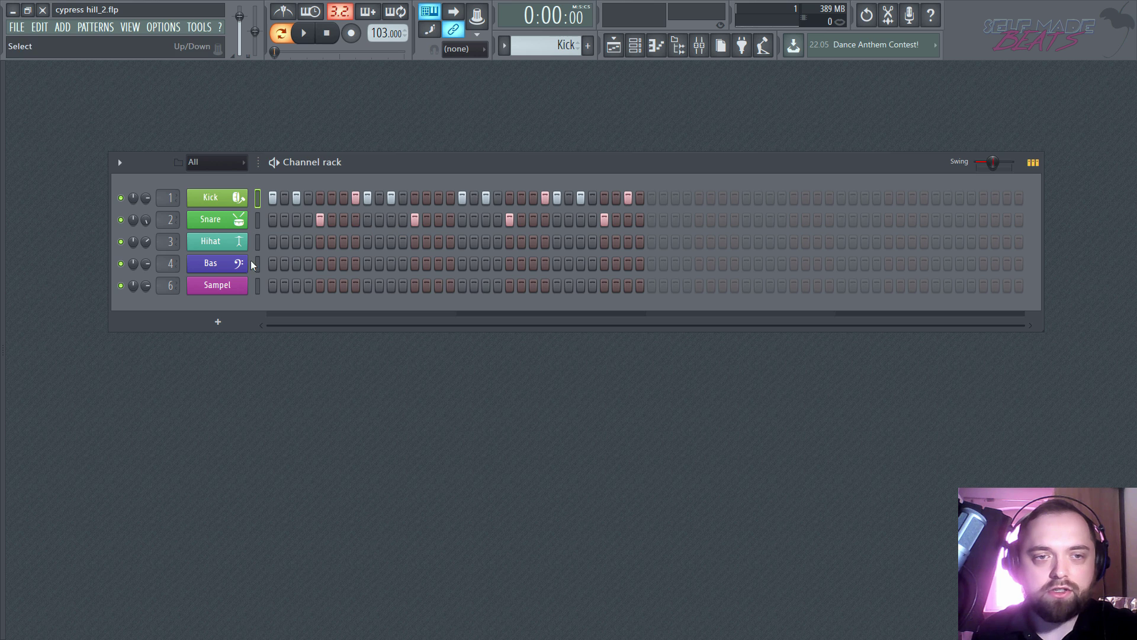
# Step: Fill the Hihat channel with a hit on each 2 steps
pyautogui.rightClick(231, 245)
pyautogui.click(409, 283)
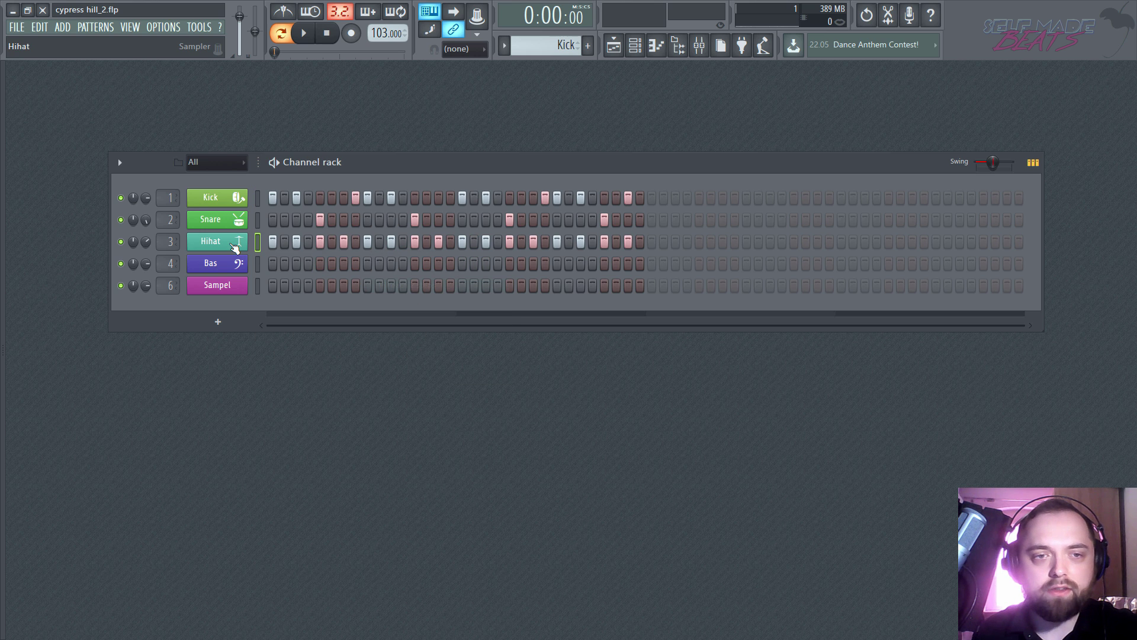
# Step: Switch the channel rack to note previews and open the Kick piano roll maximized at the start of bar 1
pyautogui.click(1033, 163)
pyautogui.click(506, 203)
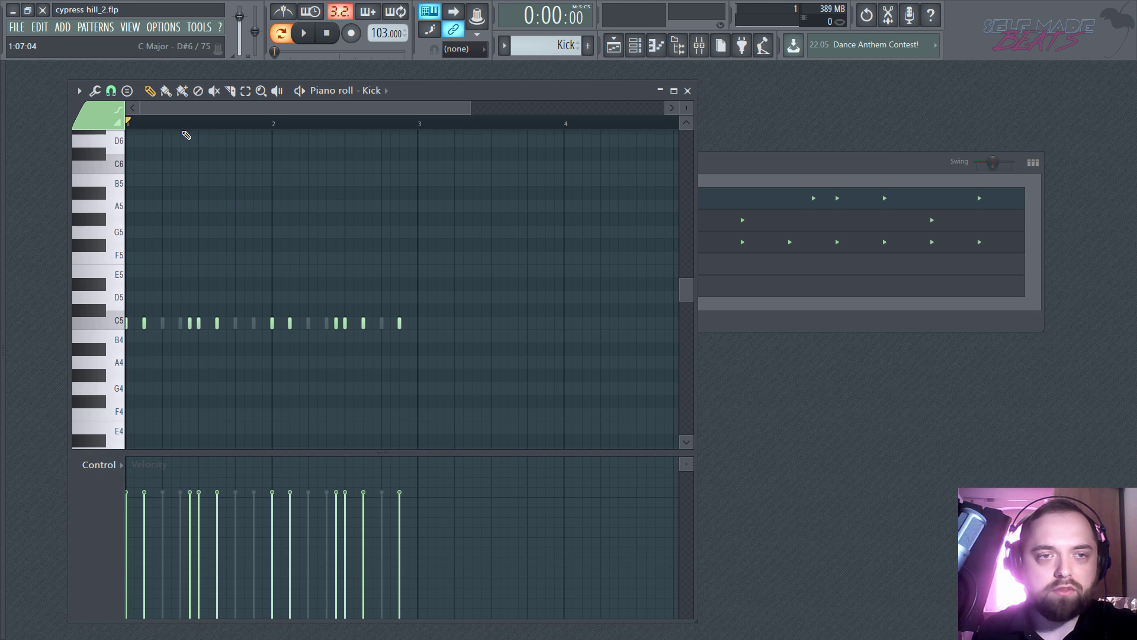
pyautogui.scroll(5, 187, 135)
pyautogui.scroll(-6, 211, 229)
pyautogui.scroll(4, 181, 123)
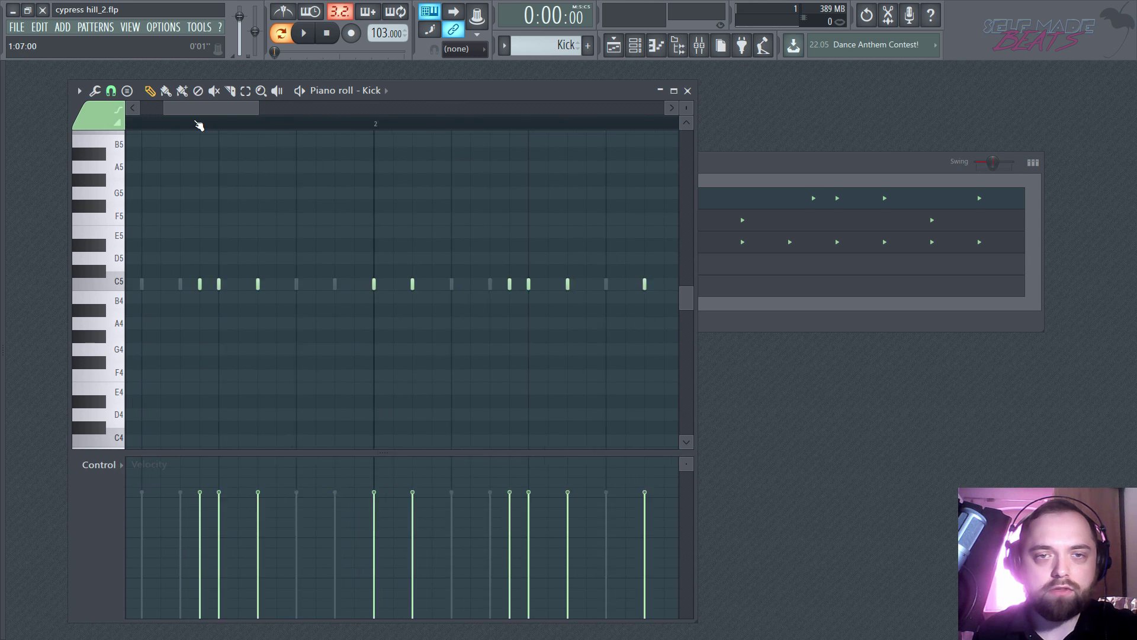
pyautogui.scroll(2, 199, 125)
pyautogui.doubleClick(495, 87)
pyautogui.scroll(-1, 265, 199)
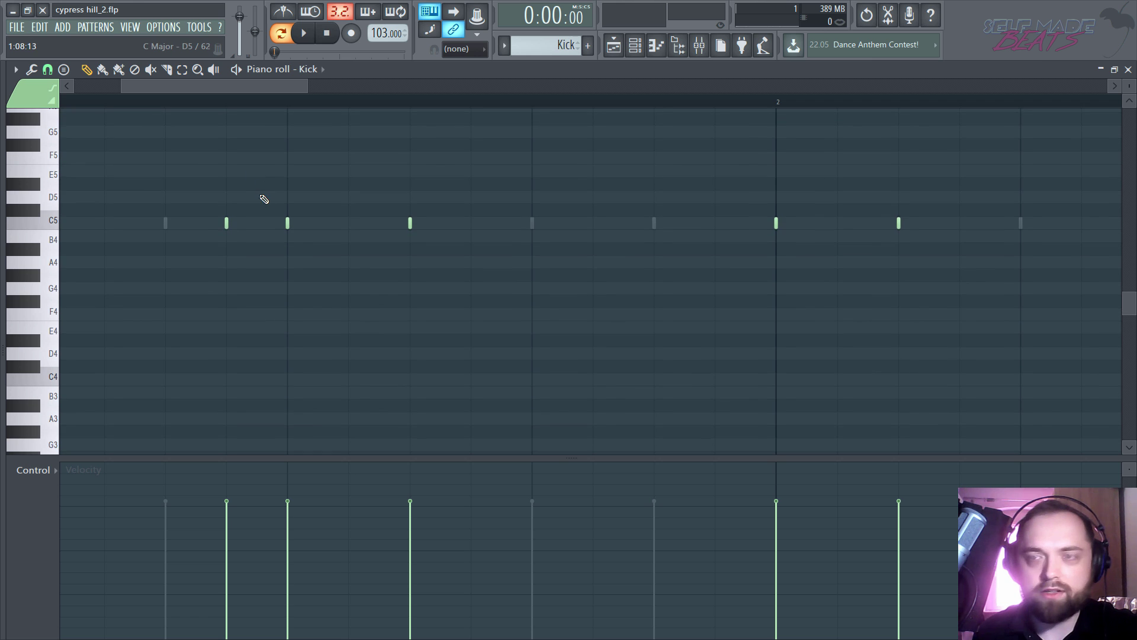
pyautogui.moveTo(160, 87); pyautogui.dragTo(112, 87)
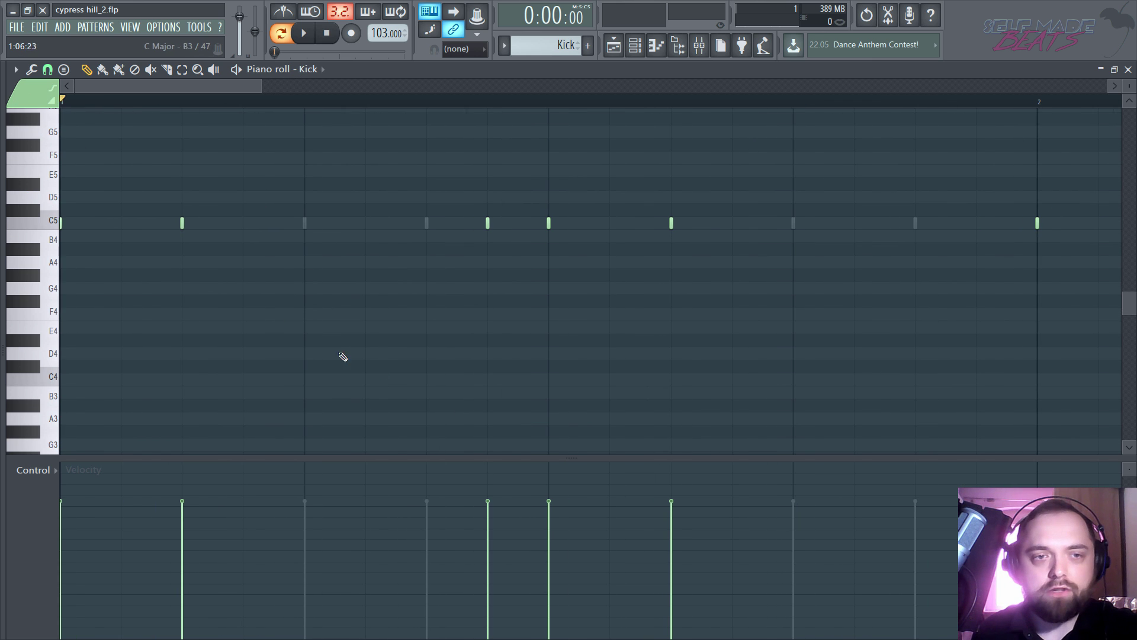
# Step: Lower the velocities of the second, third and fifth Kick notes in bar 1, with the third note the quietest
pyautogui.moveTo(182, 521); pyautogui.dragTo(182, 530)
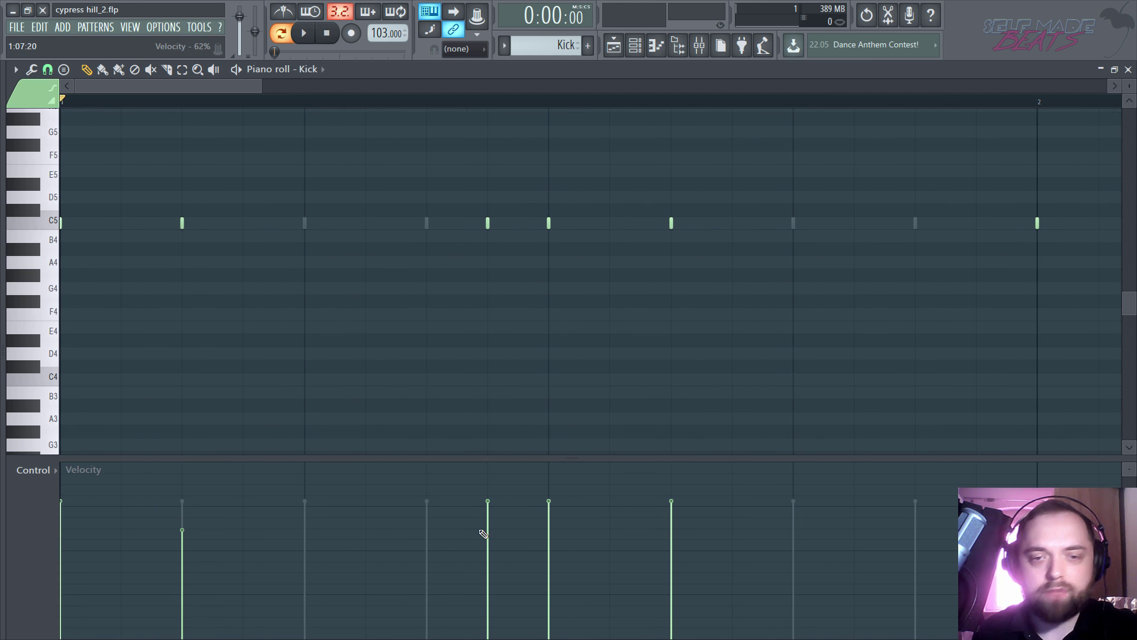
pyautogui.moveTo(483, 534); pyautogui.dragTo(490, 554)
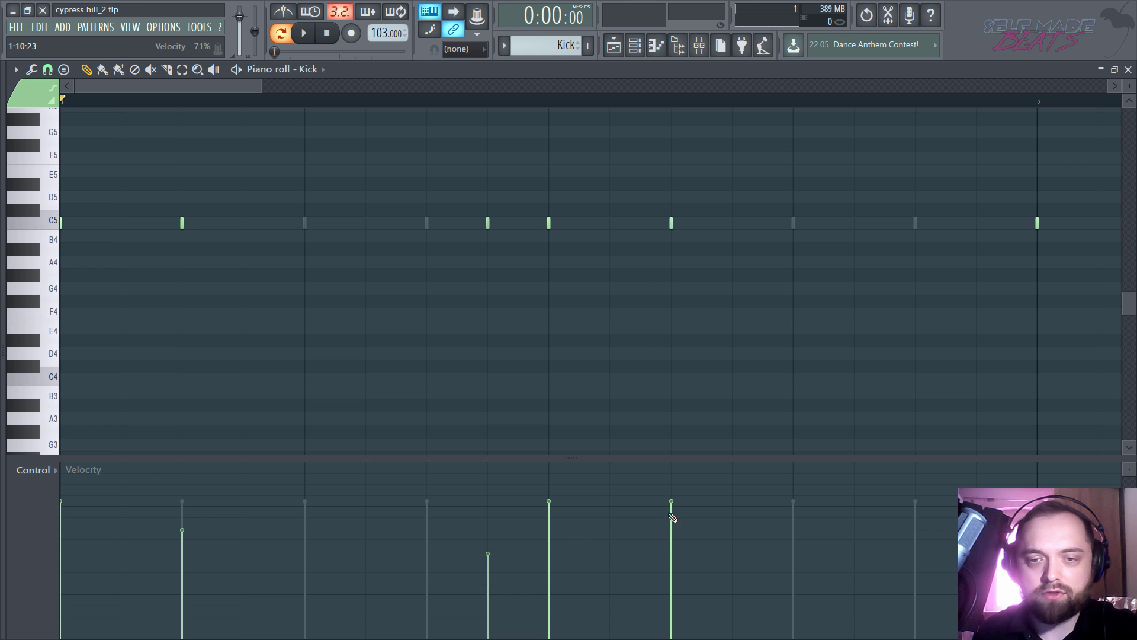
pyautogui.moveTo(673, 518); pyautogui.dragTo(674, 525)
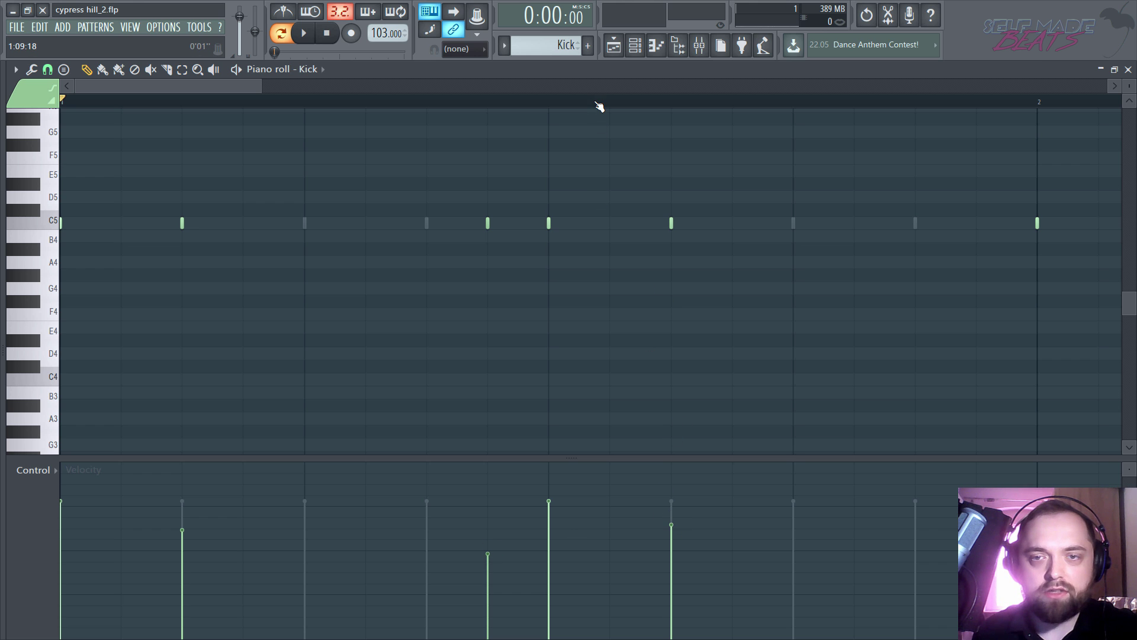
# Step: Lower the velocities of the second, third, fifth and sixth Kick notes in bar 2, and close the piano roll
pyautogui.scroll(-3, 600, 106)
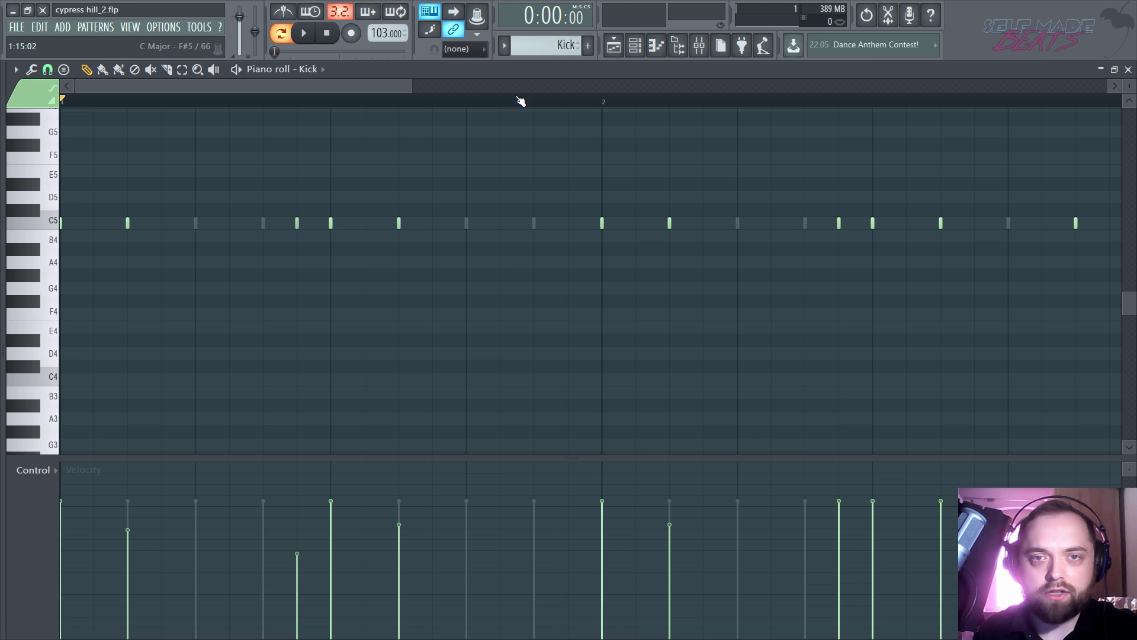
pyautogui.scroll(-3, 528, 107)
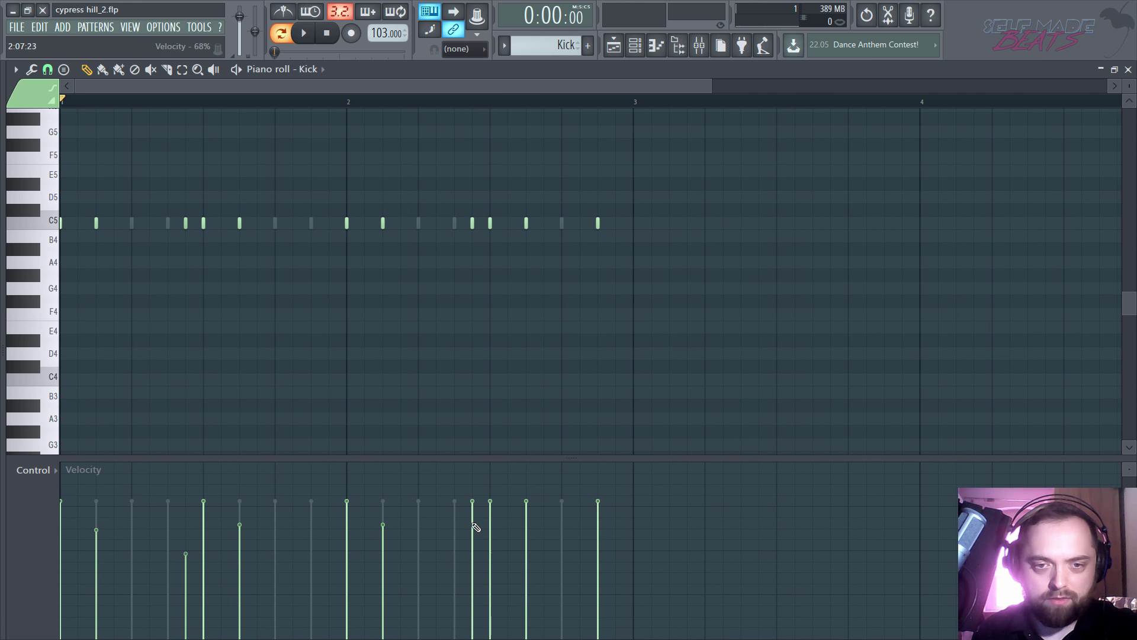
pyautogui.moveTo(475, 527); pyautogui.dragTo(475, 533)
pyautogui.click(527, 525)
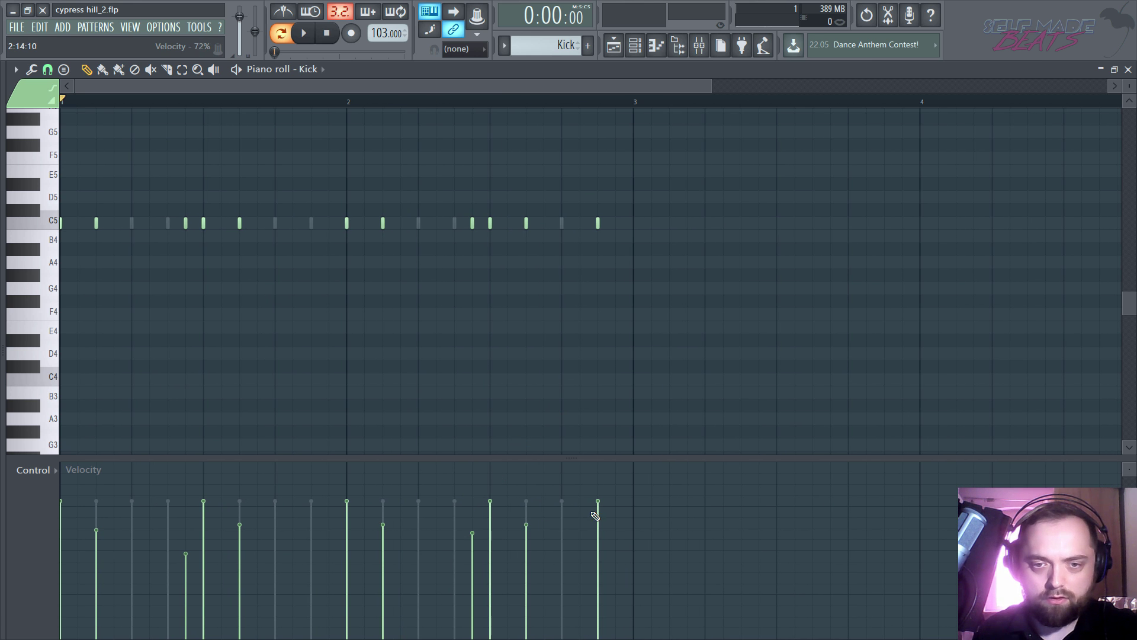
pyautogui.click(598, 511)
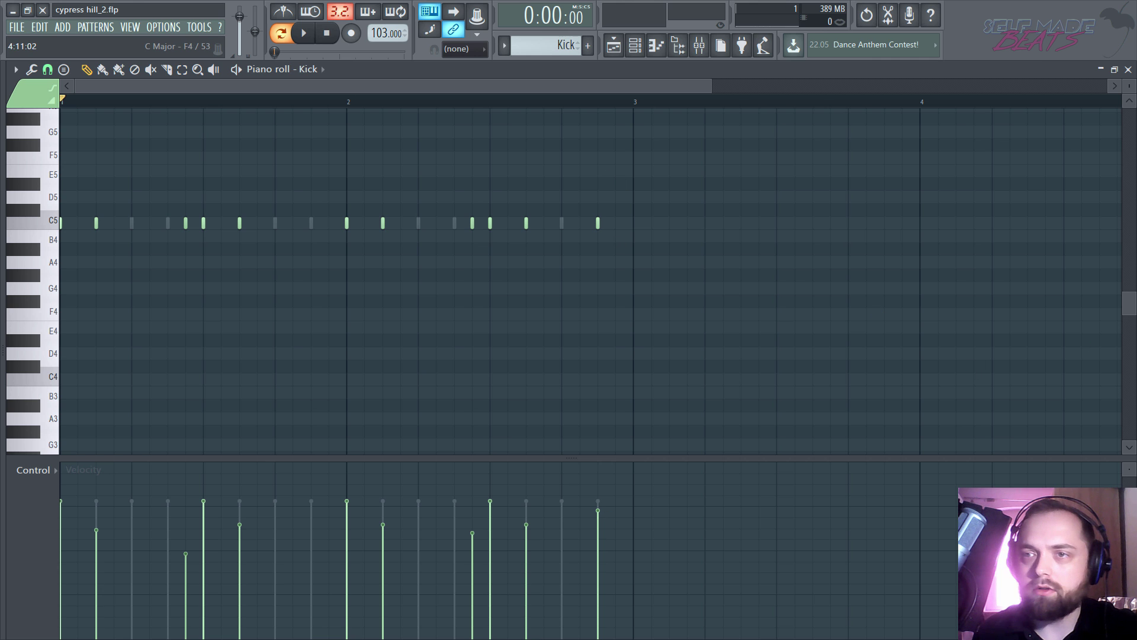
pyautogui.click(1128, 69)
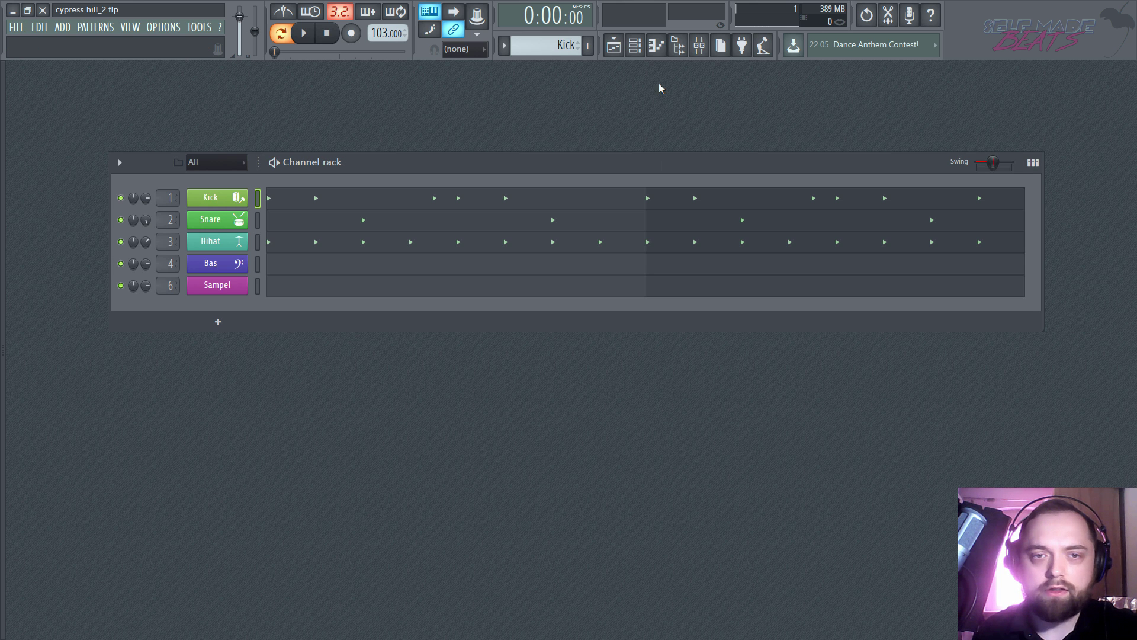
# Step: Open the Hihat piano roll and lower the velocities of the first two notes in bar 1
pyautogui.rightClick(224, 240)
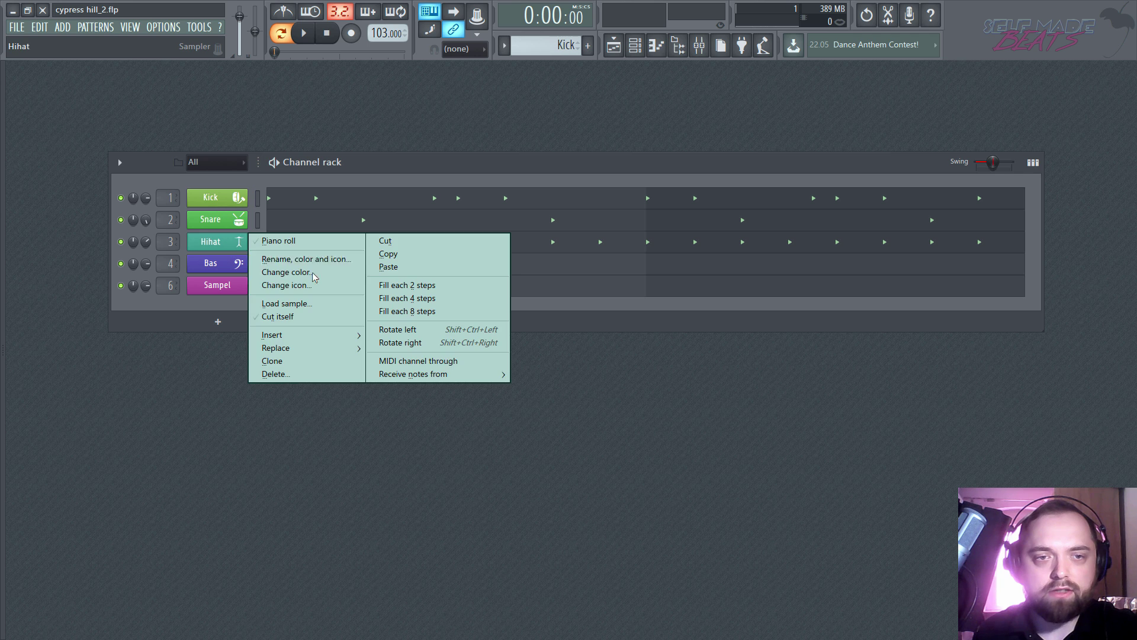
pyautogui.click(237, 239)
pyautogui.scroll(4, 330, 89)
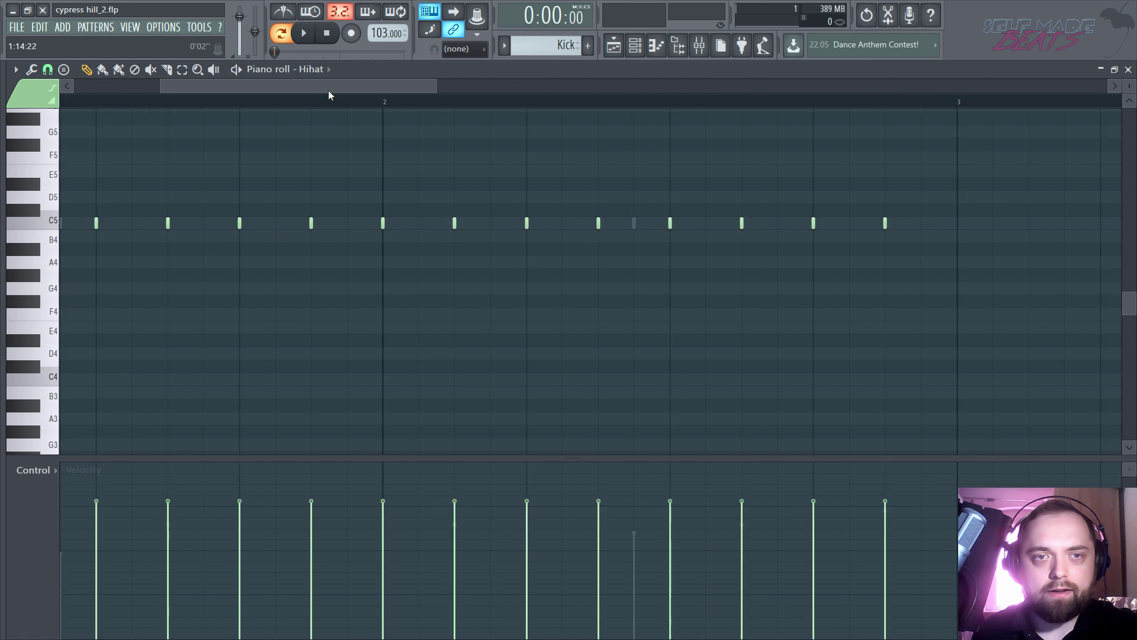
pyautogui.scroll(-2, 219, 108)
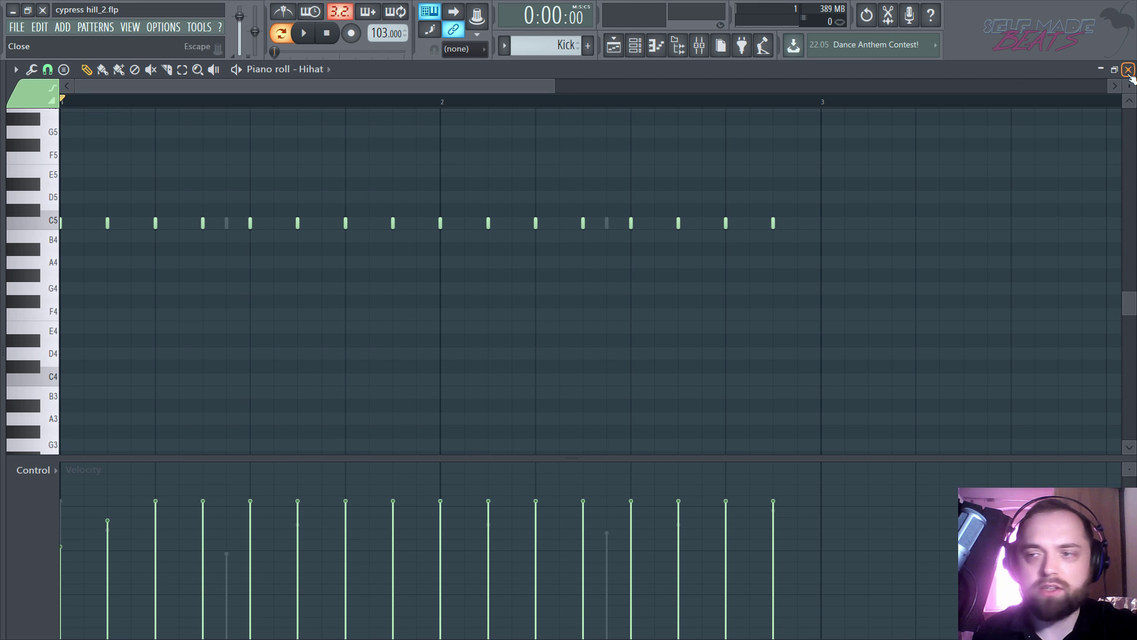
# Step: Audition the drum pattern and lower the velocities of the fourth, fifth and seventh Hihat notes in bar 1
pyautogui.press('space')
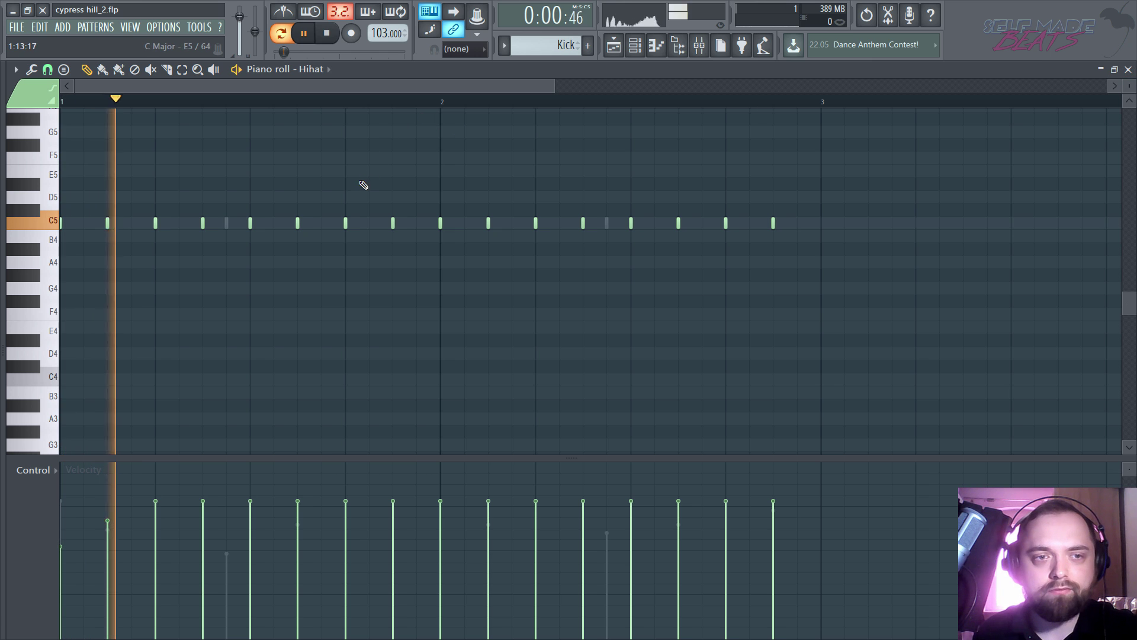
pyautogui.press('space')
pyautogui.press('space')
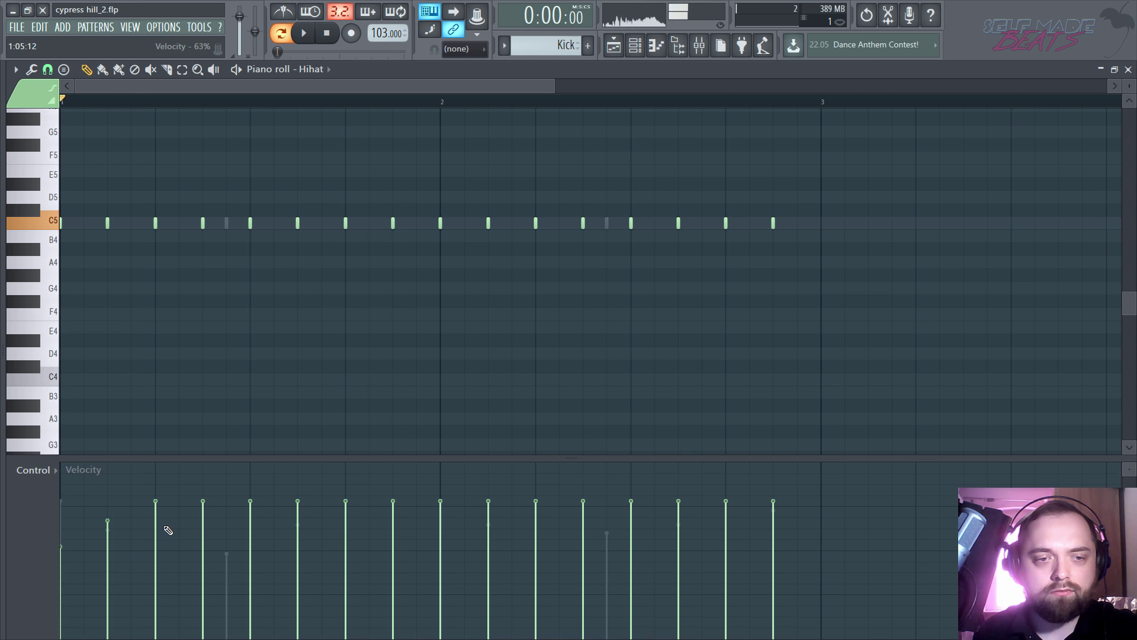
pyautogui.click(203, 523)
pyautogui.click(203, 541)
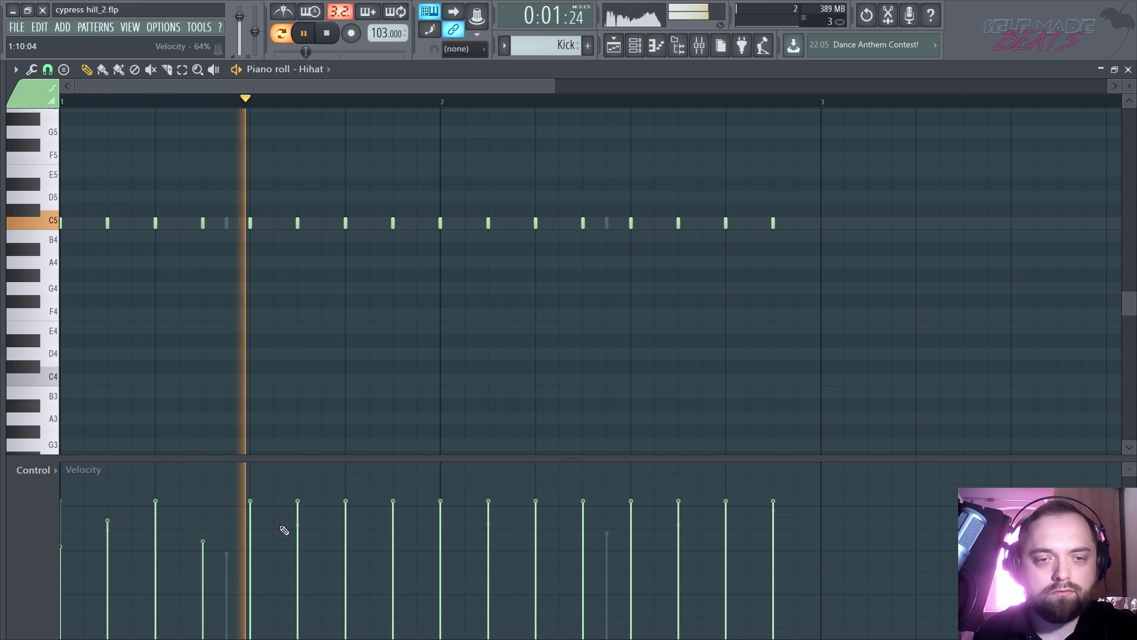
pyautogui.click(262, 526)
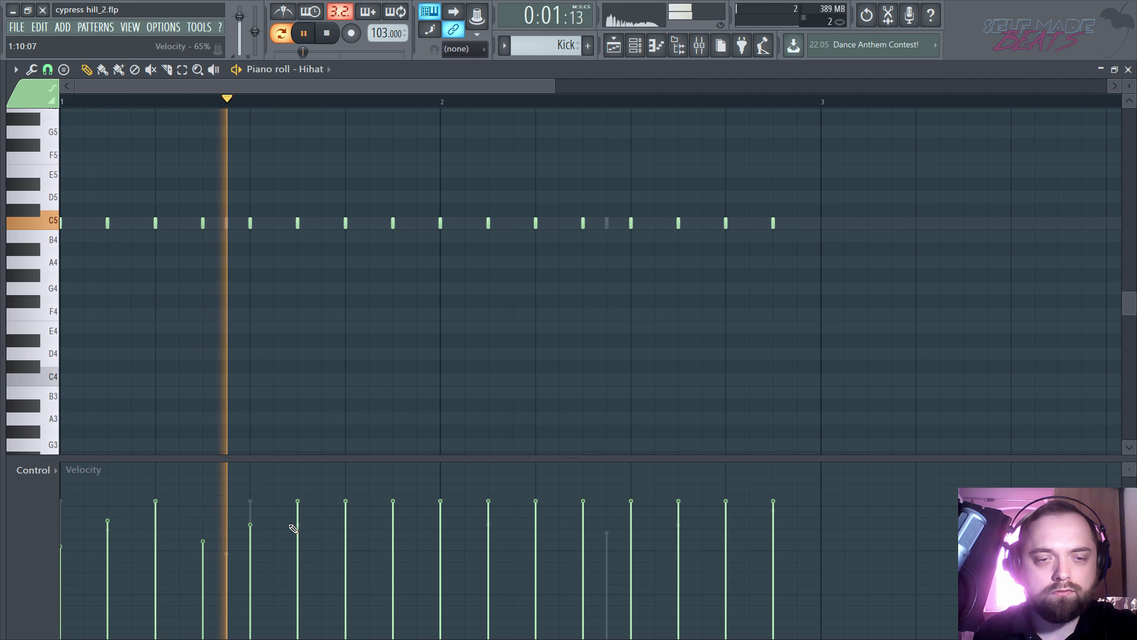
pyautogui.click(345, 527)
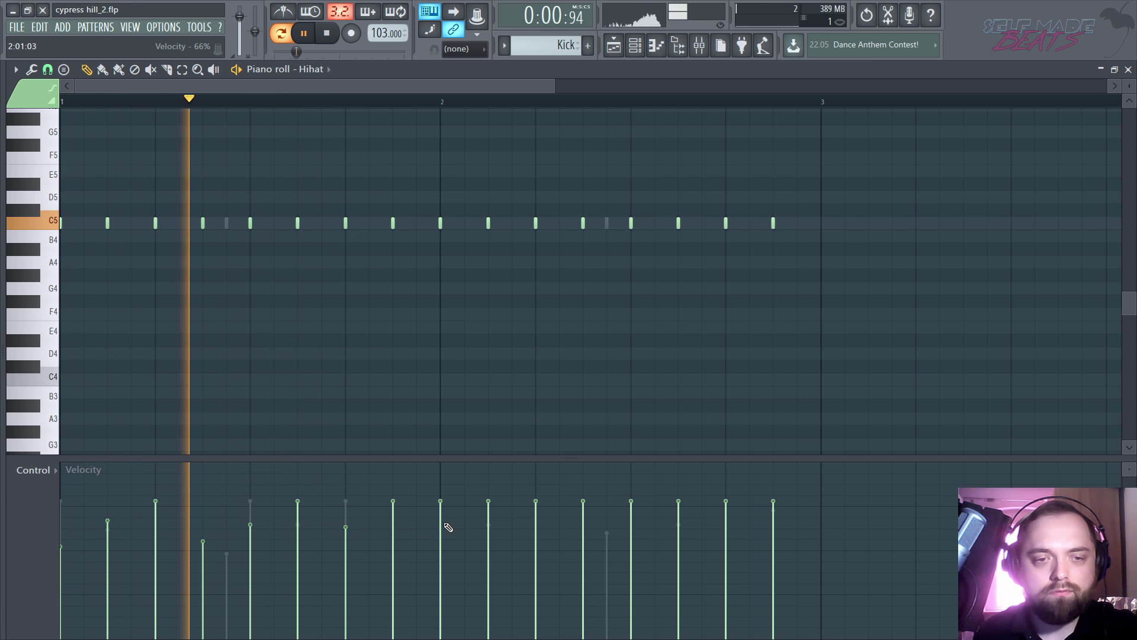
# Step: Lower the second, sixth and eighth Hihat velocities in bar 1, raise the seventh slightly above the third, and audition the pattern
pyautogui.press('space')
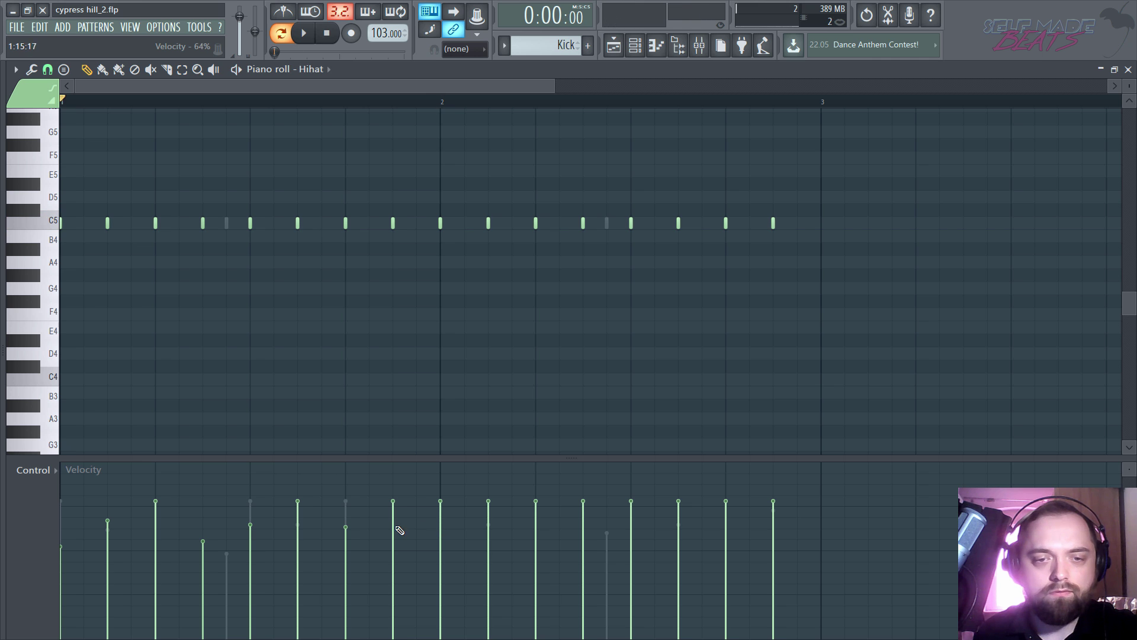
pyautogui.press('space')
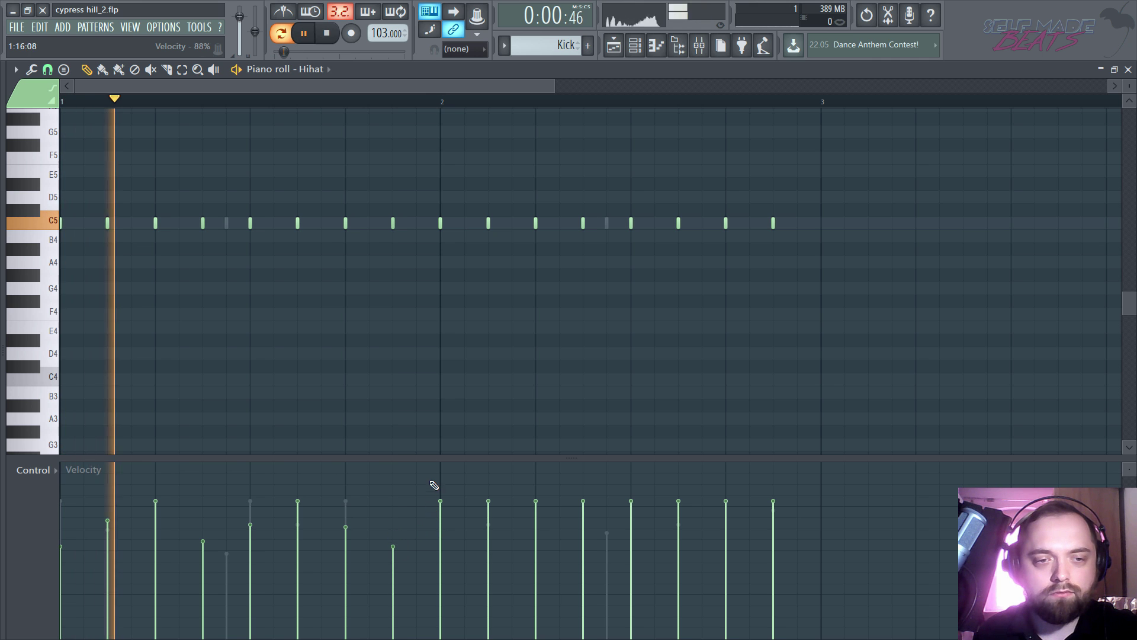
pyautogui.press('space')
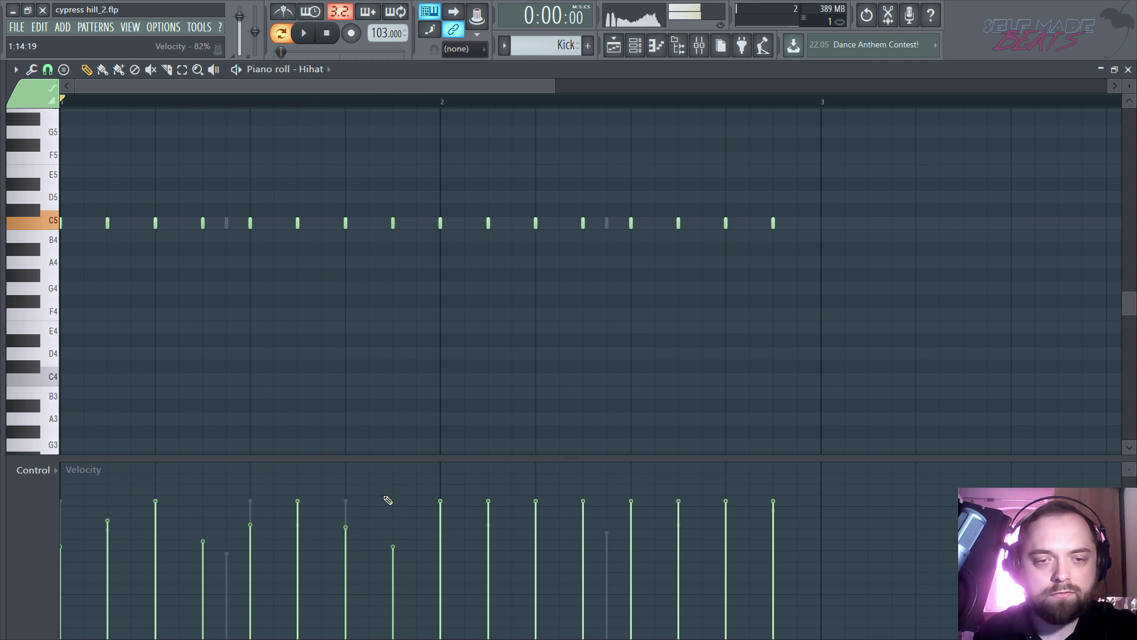
pyautogui.click(346, 501)
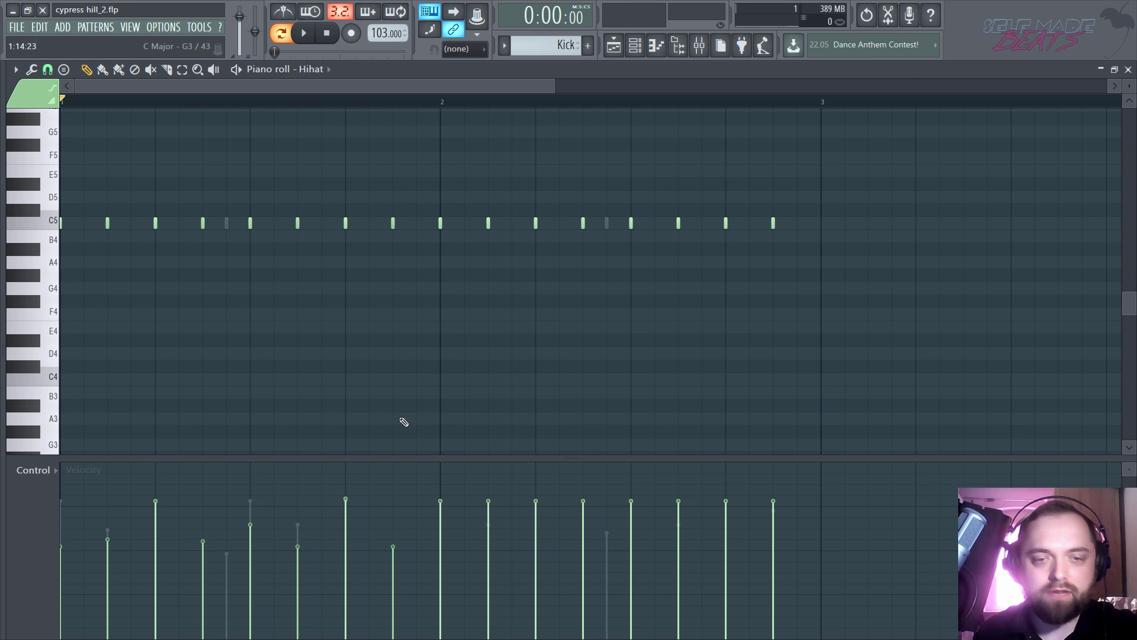
pyautogui.press('space')
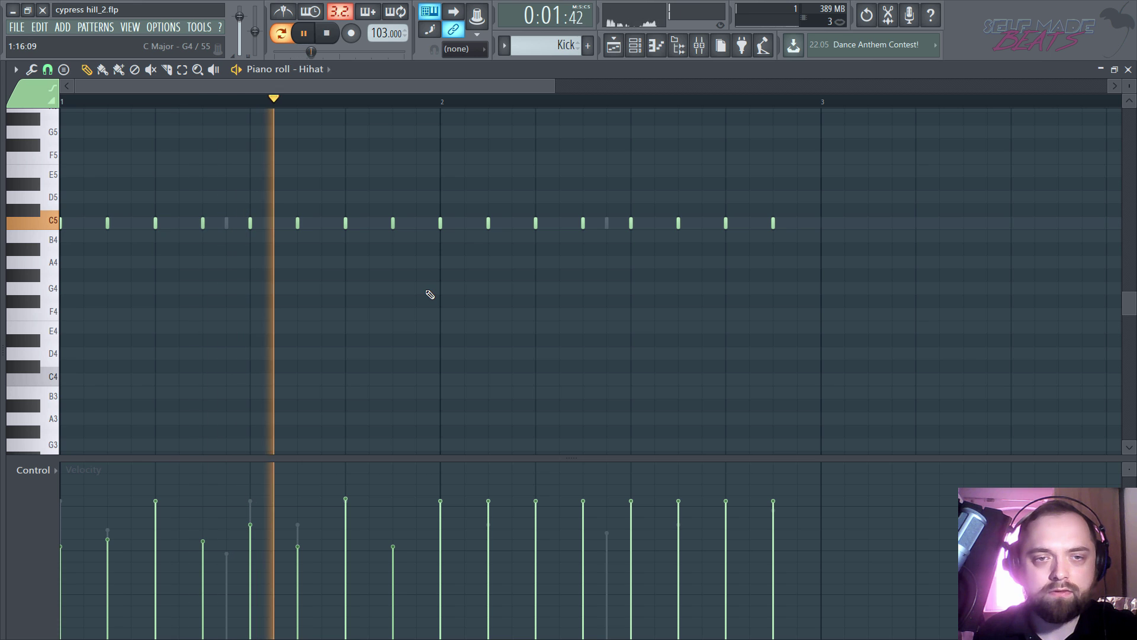
pyautogui.press('space')
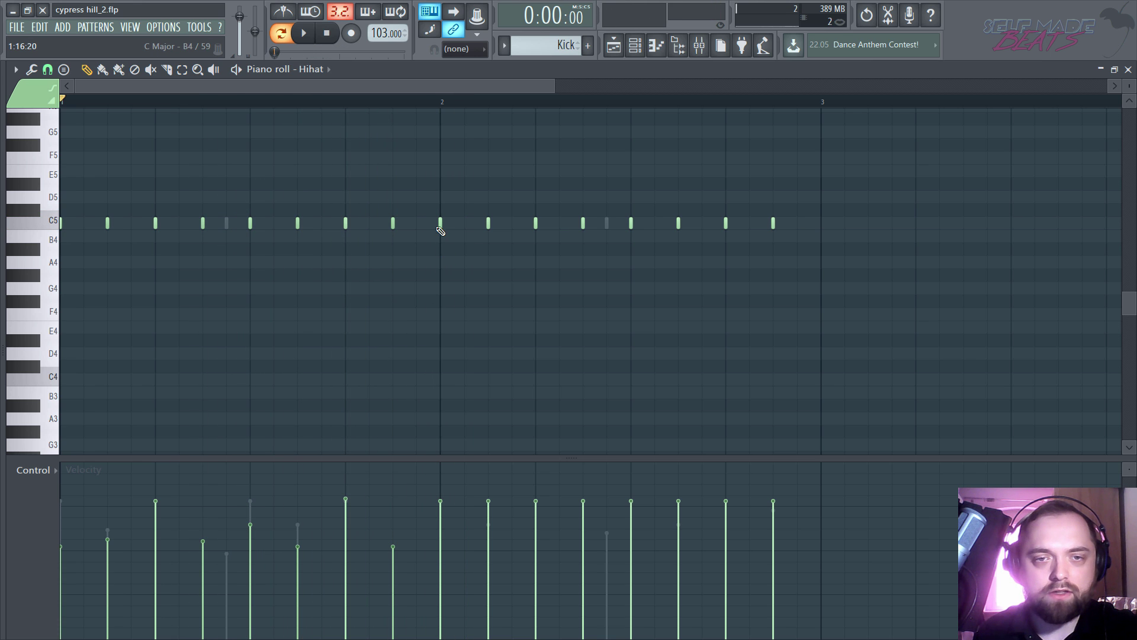
# Step: Replace the Hihat notes in bar 2 with a copy of the bar 1 Hihat notes and their velocities
pyautogui.moveTo(441, 226)
pyautogui.mouseDown()
pyautogui.moveTo(760, 231)
pyautogui.moveTo(794, 251)
pyautogui.mouseUp()
pyautogui.moveTo(714, 320); pyautogui.dragTo(59, 154)
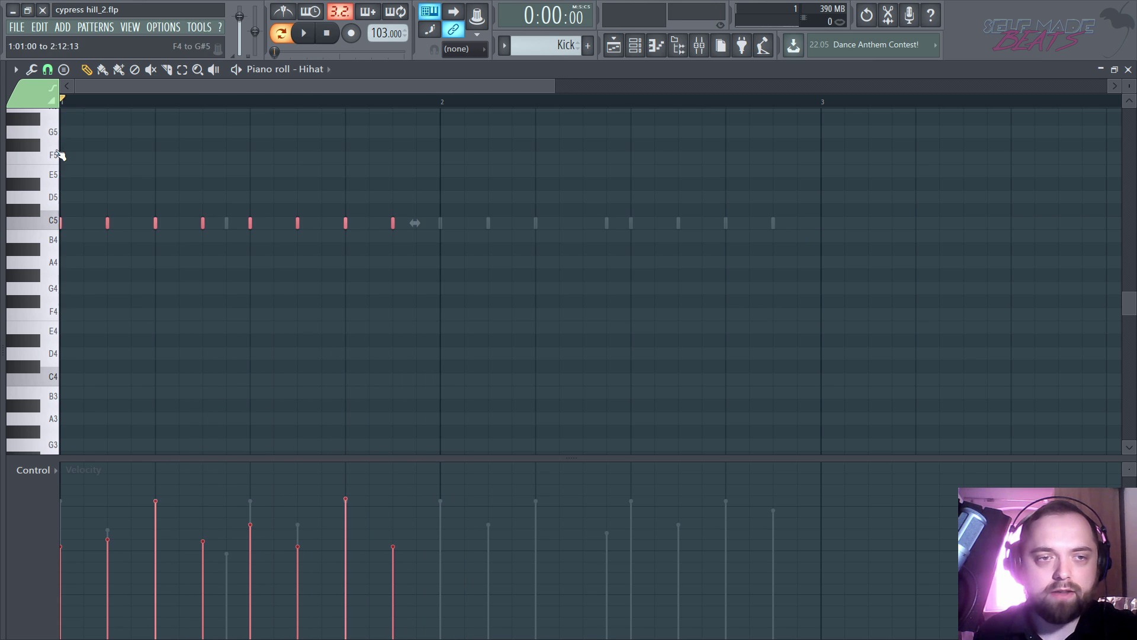
pyautogui.moveTo(108, 222); pyautogui.dragTo(491, 231)
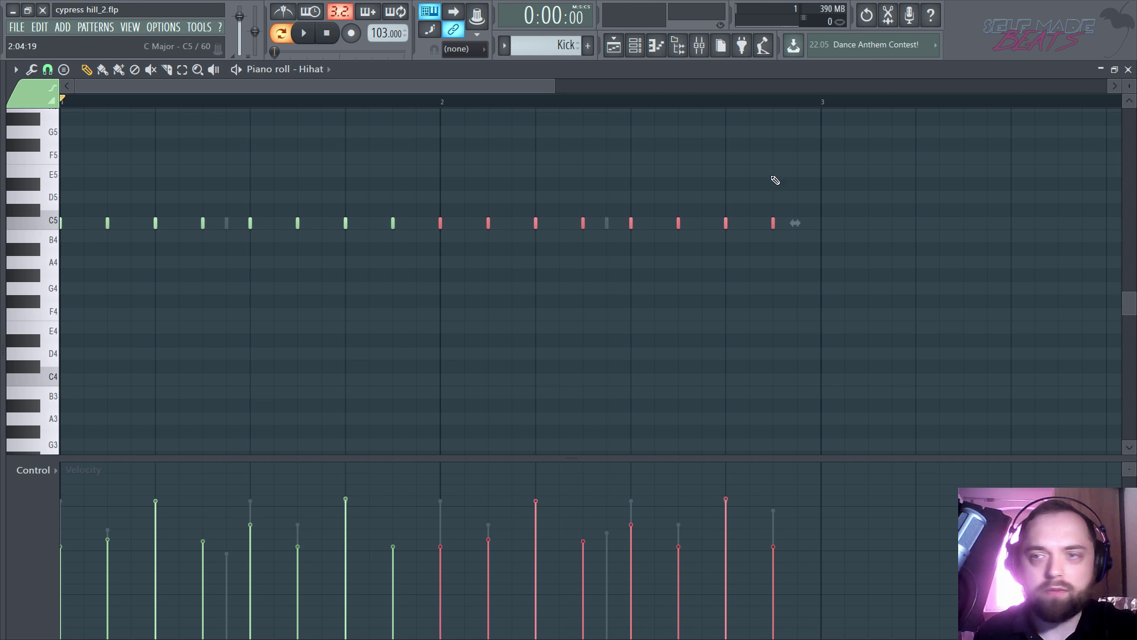
# Step: Open the Bas piano roll and place a three-step D5 note at the start of bar 1
pyautogui.click(1128, 70)
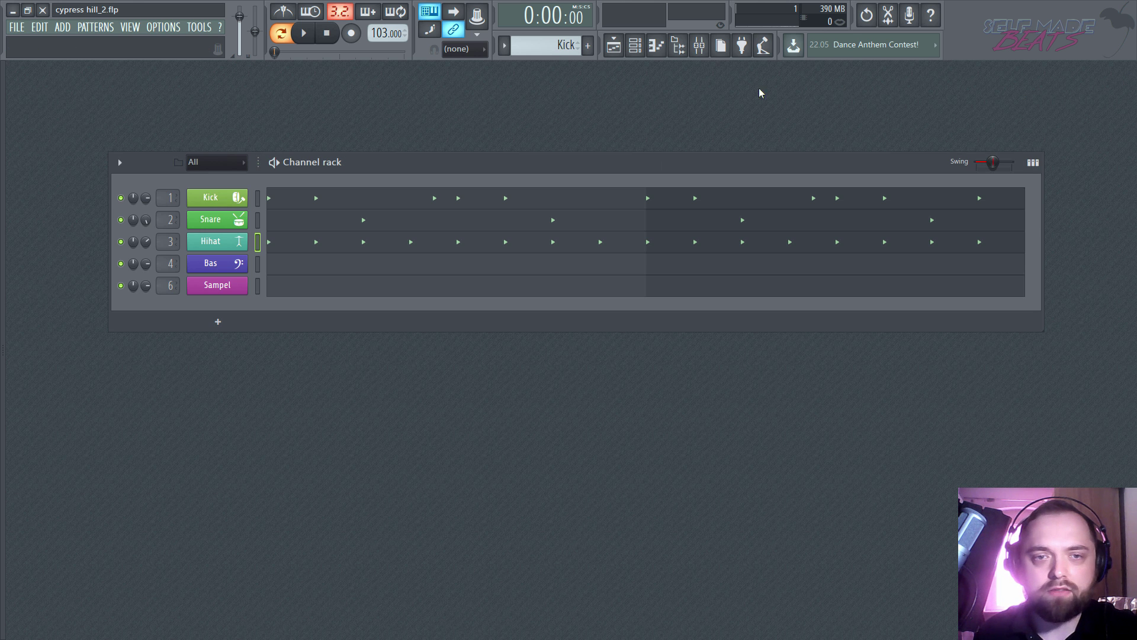
pyautogui.rightClick(237, 268)
pyautogui.click(304, 268)
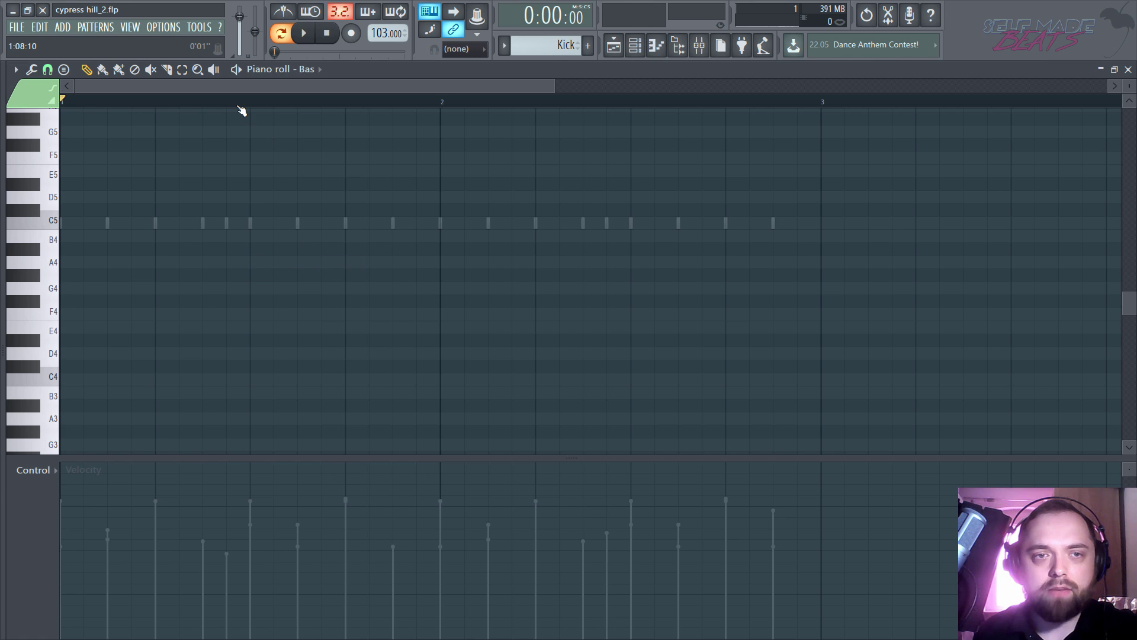
pyautogui.scroll(3, 261, 91)
pyautogui.scroll(1, 183, 327)
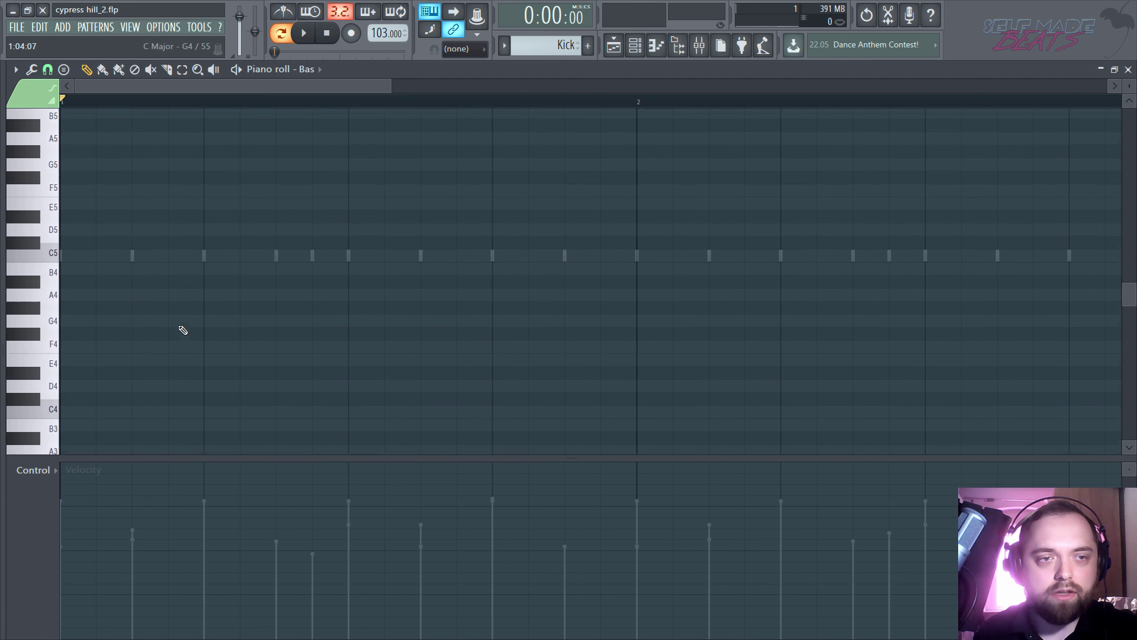
pyautogui.click(68, 237)
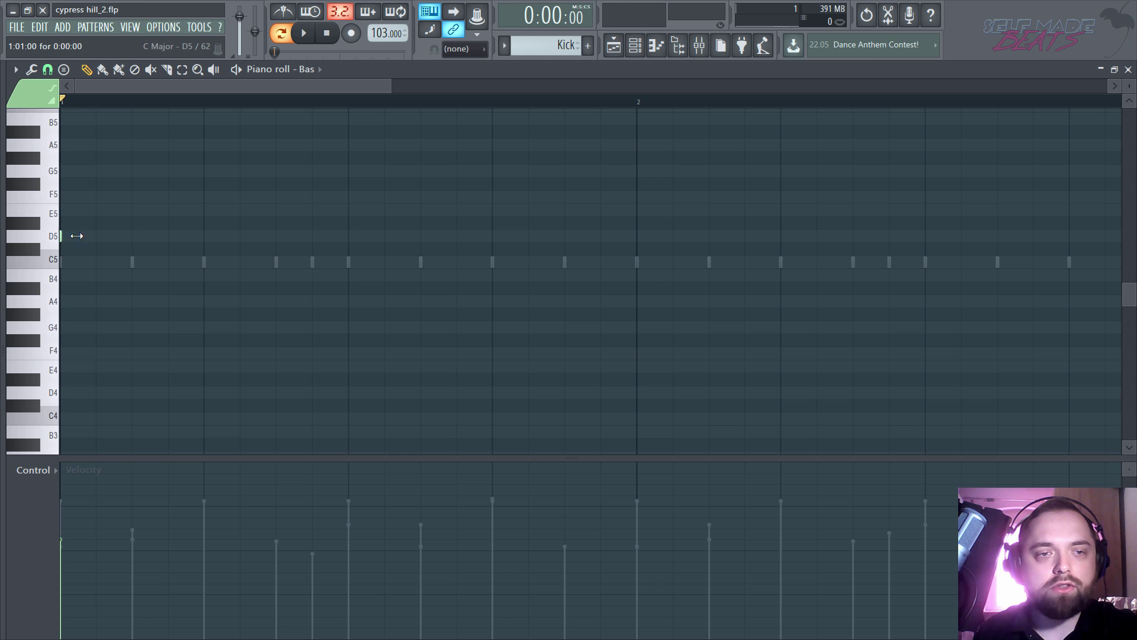
pyautogui.moveTo(76, 235); pyautogui.dragTo(176, 242)
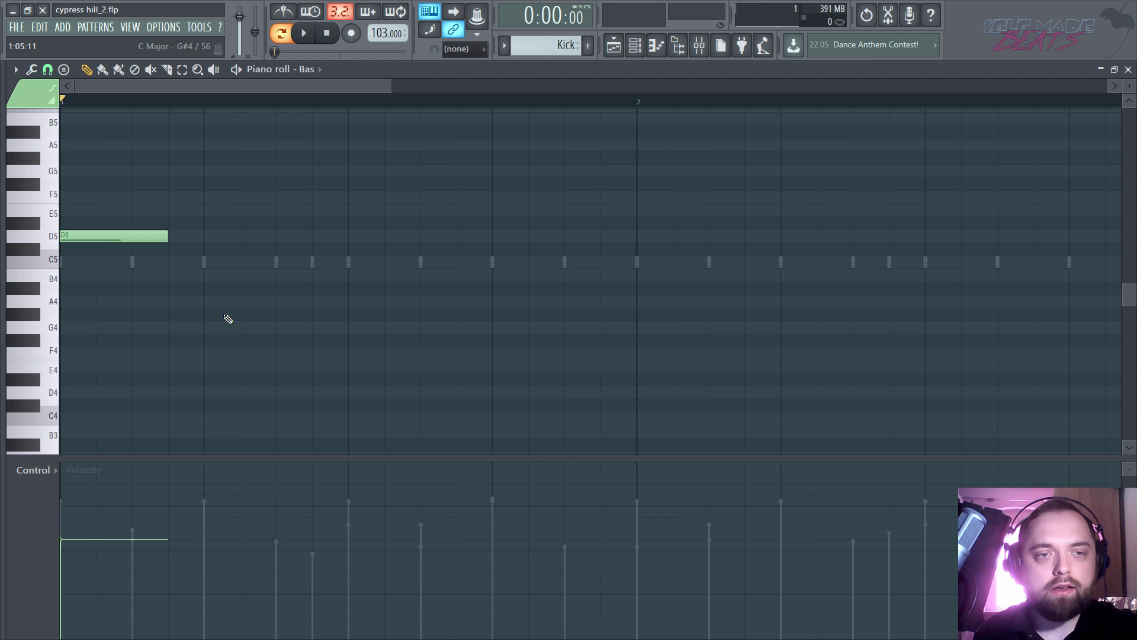
# Step: Add a one-step A5 bass note on step 7 and a two-step A5 on step 9 of bar 1
pyautogui.scroll(3, 228, 318)
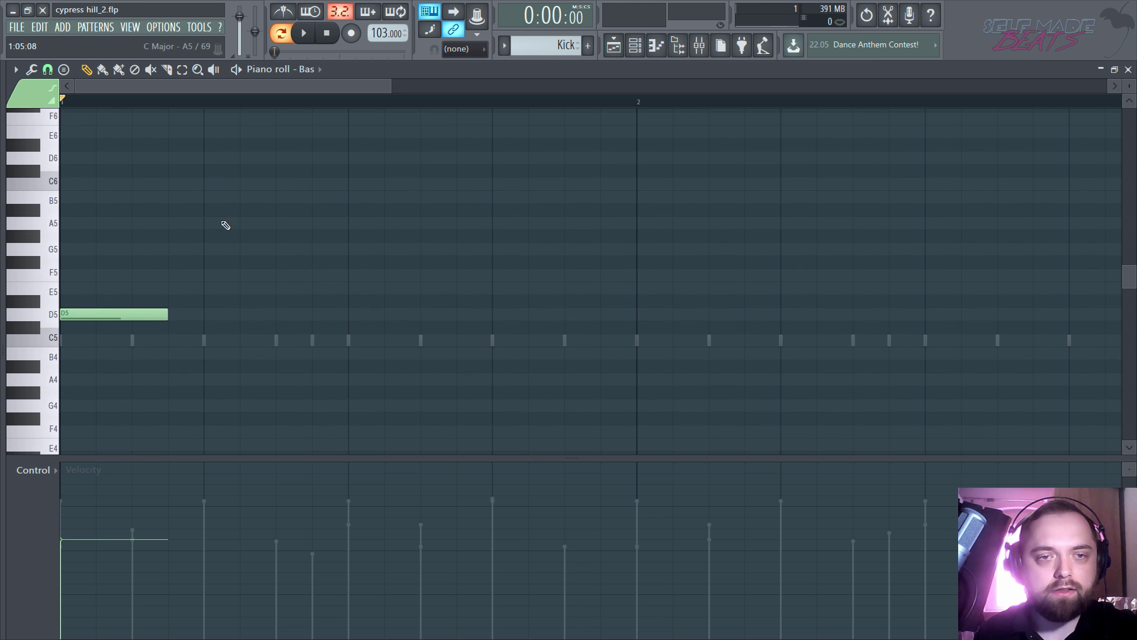
pyautogui.click(314, 225)
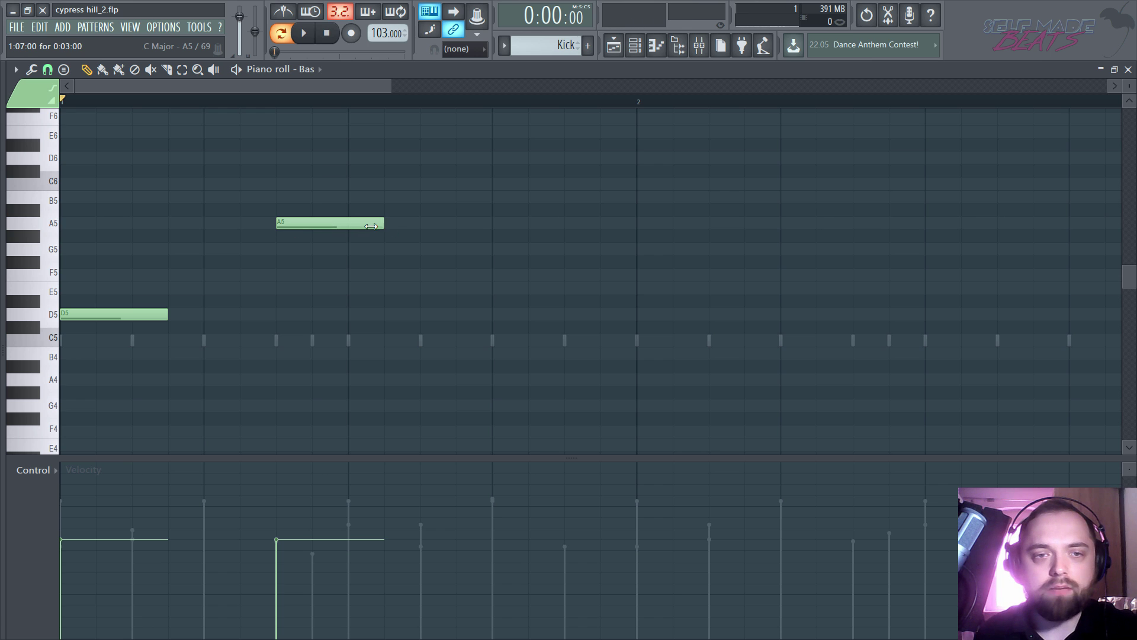
pyautogui.moveTo(371, 226); pyautogui.dragTo(291, 232)
pyautogui.click(355, 225)
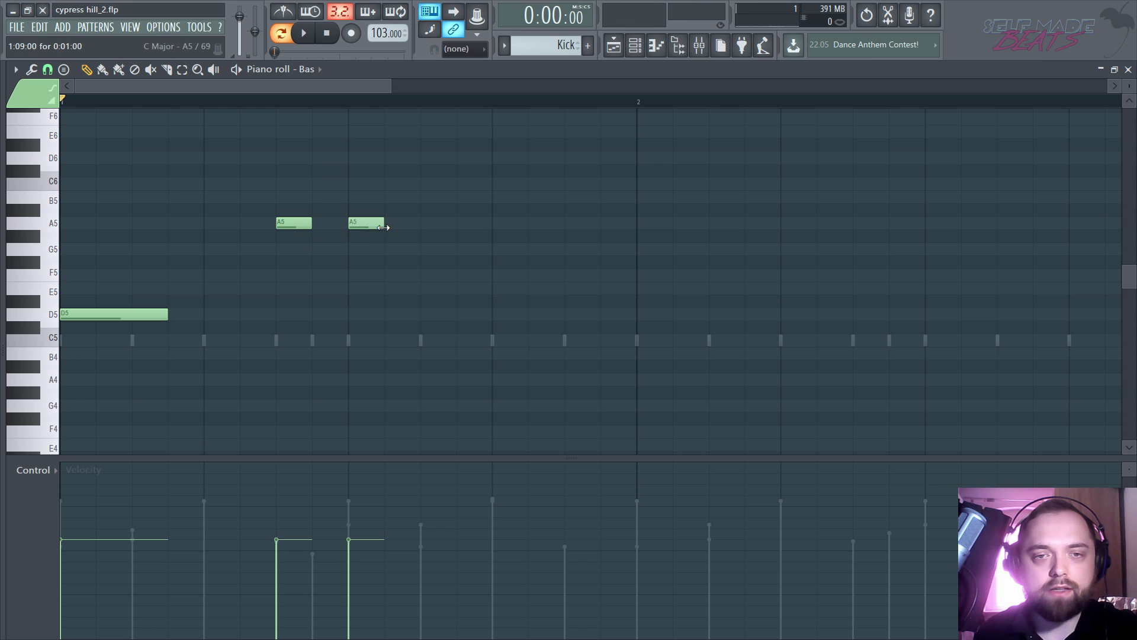
pyautogui.moveTo(383, 227); pyautogui.dragTo(431, 237)
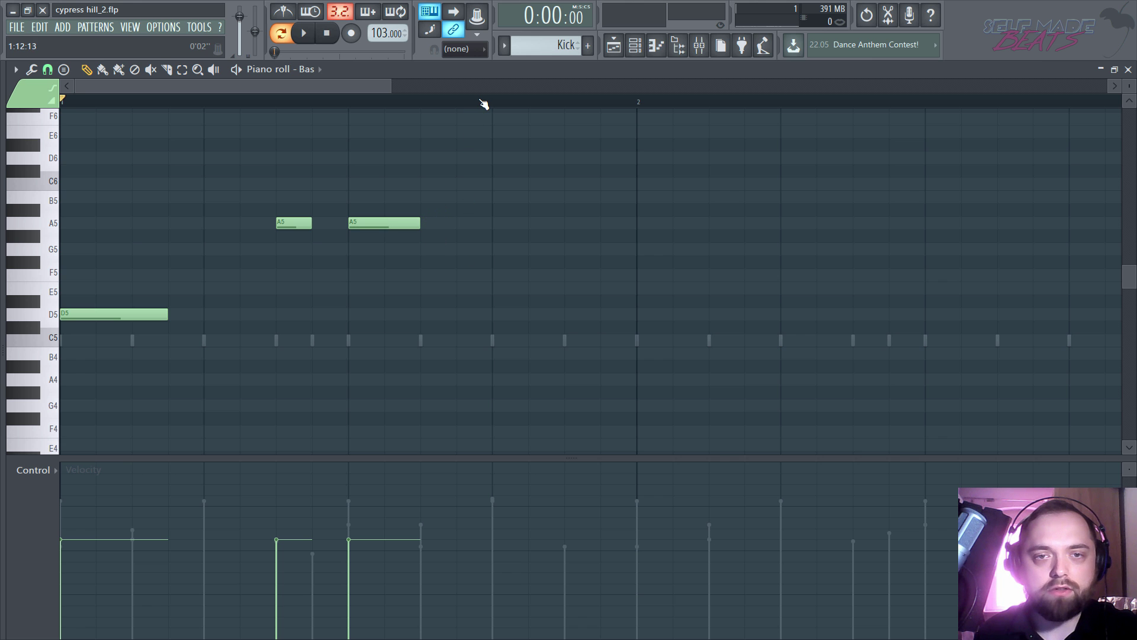
# Step: Select the three bass notes in bar 1, raise their velocities to one equal higher level, and audition them with the drums
pyautogui.scroll(-4, 484, 102)
pyautogui.moveTo(448, 138); pyautogui.dragTo(59, 360)
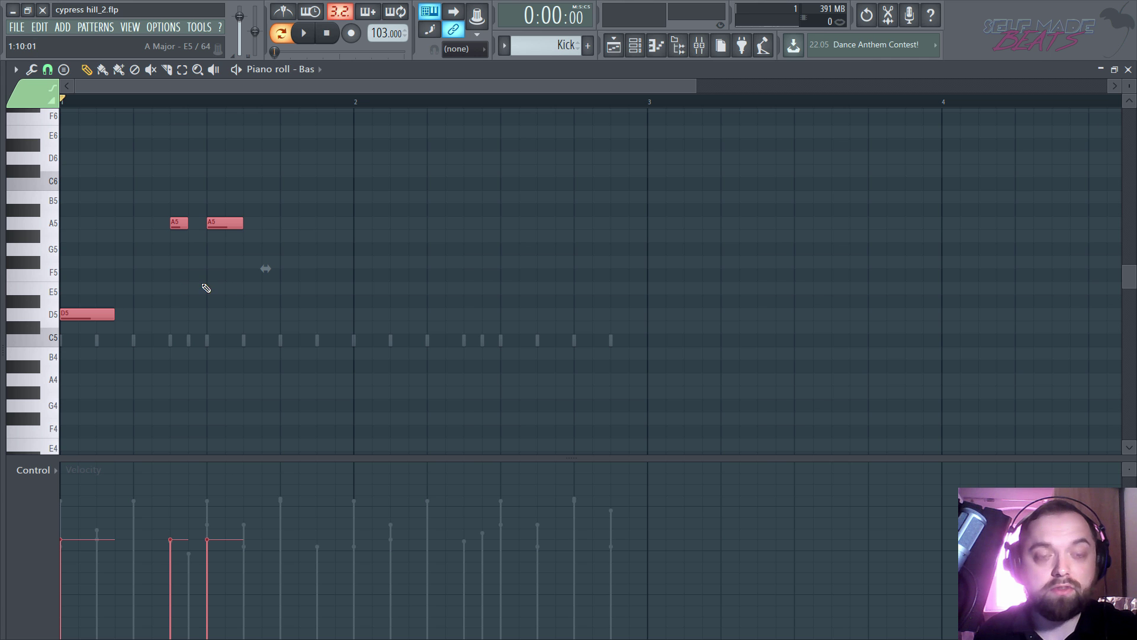
pyautogui.press('space')
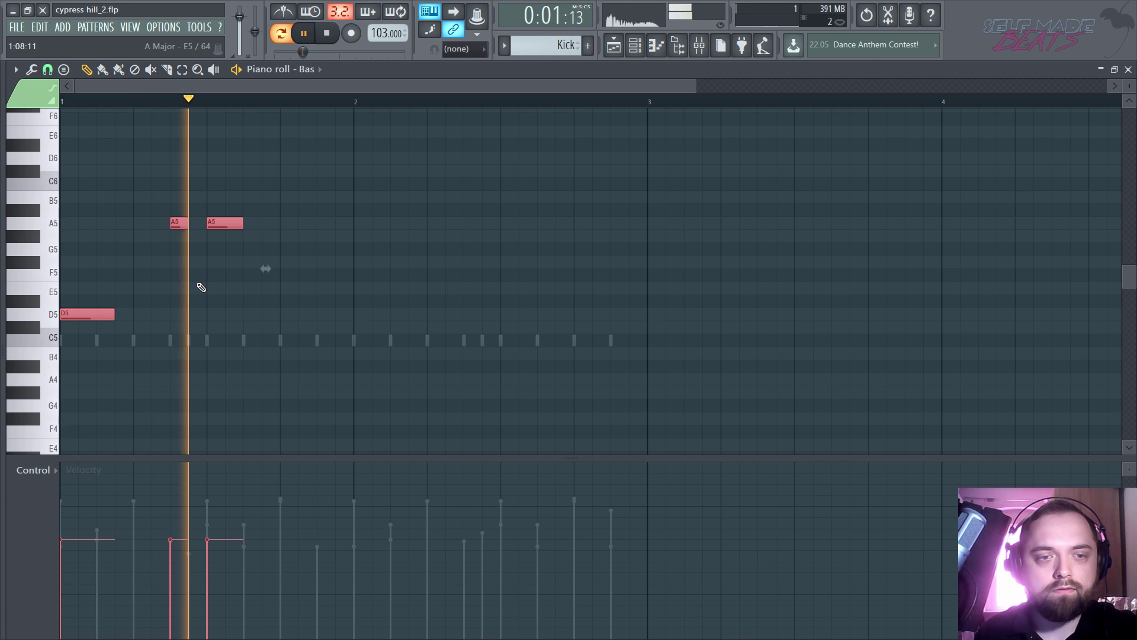
pyautogui.press('space')
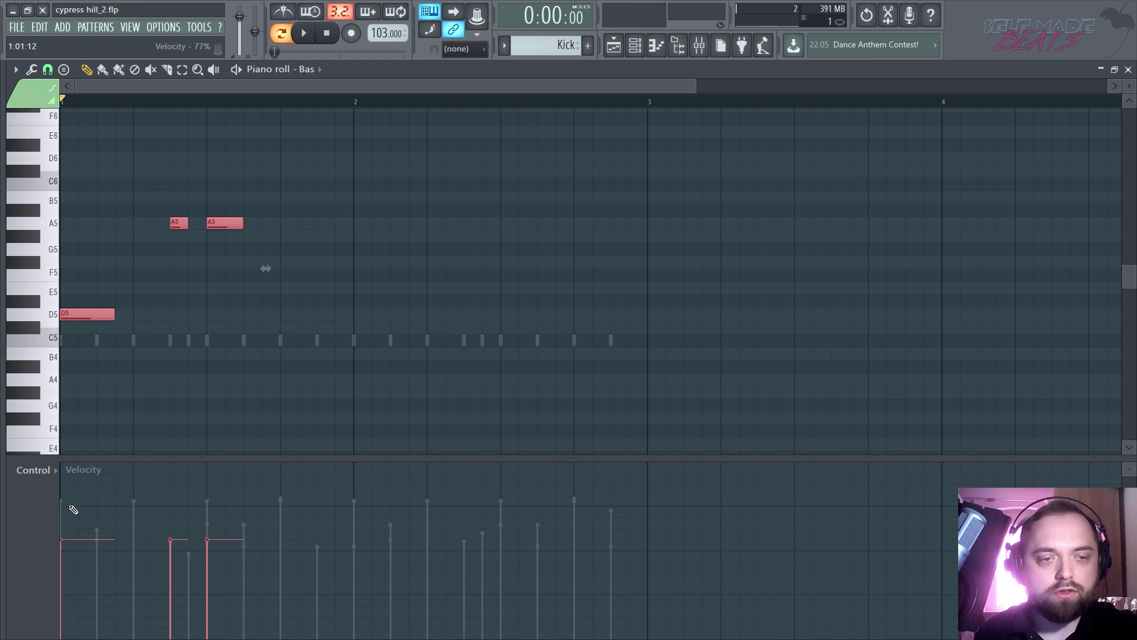
pyautogui.moveTo(71, 507); pyautogui.dragTo(231, 503)
pyautogui.press('space')
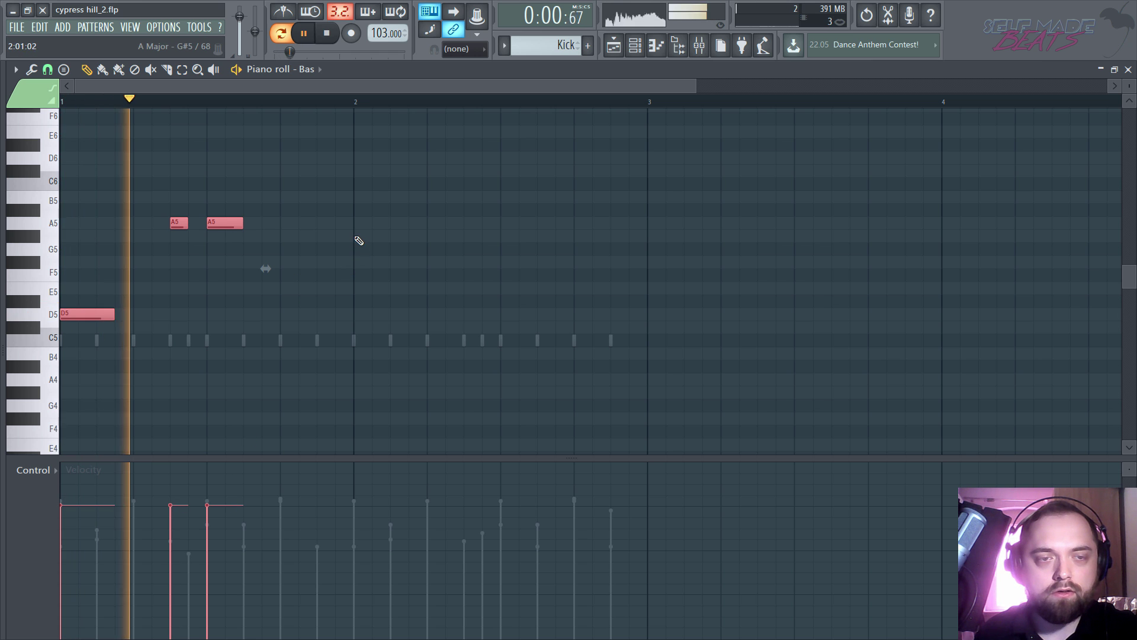
pyautogui.press('space')
# Step: Lengthen the D5 note in bar 1 to four steps and the second A5 to three steps, auditioning the bass line
pyautogui.click(157, 315)
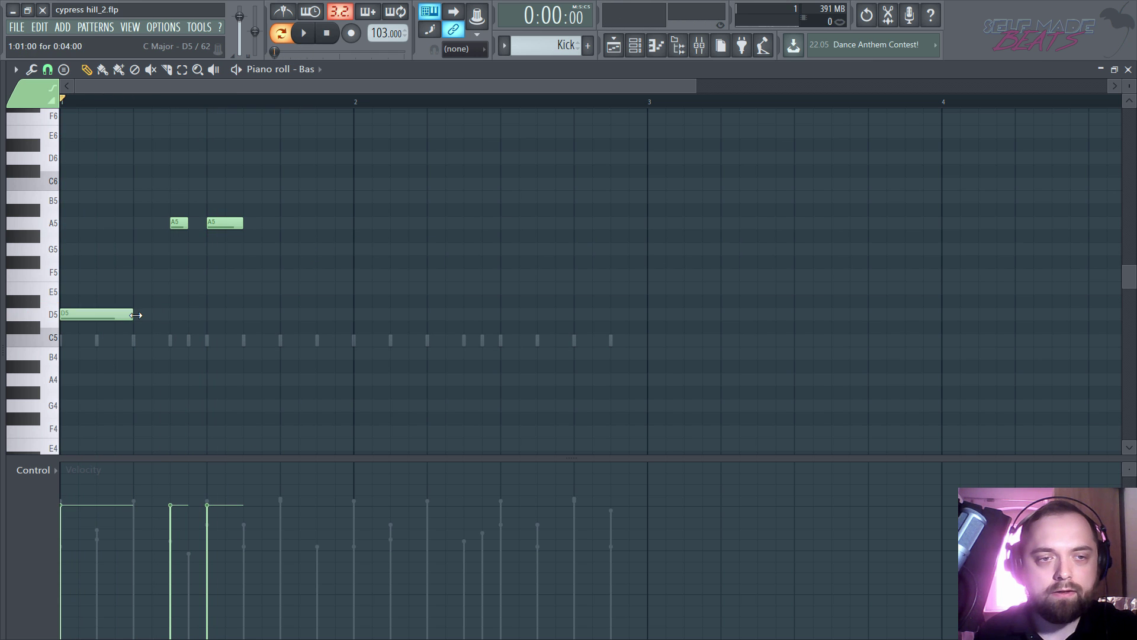
pyautogui.press('space')
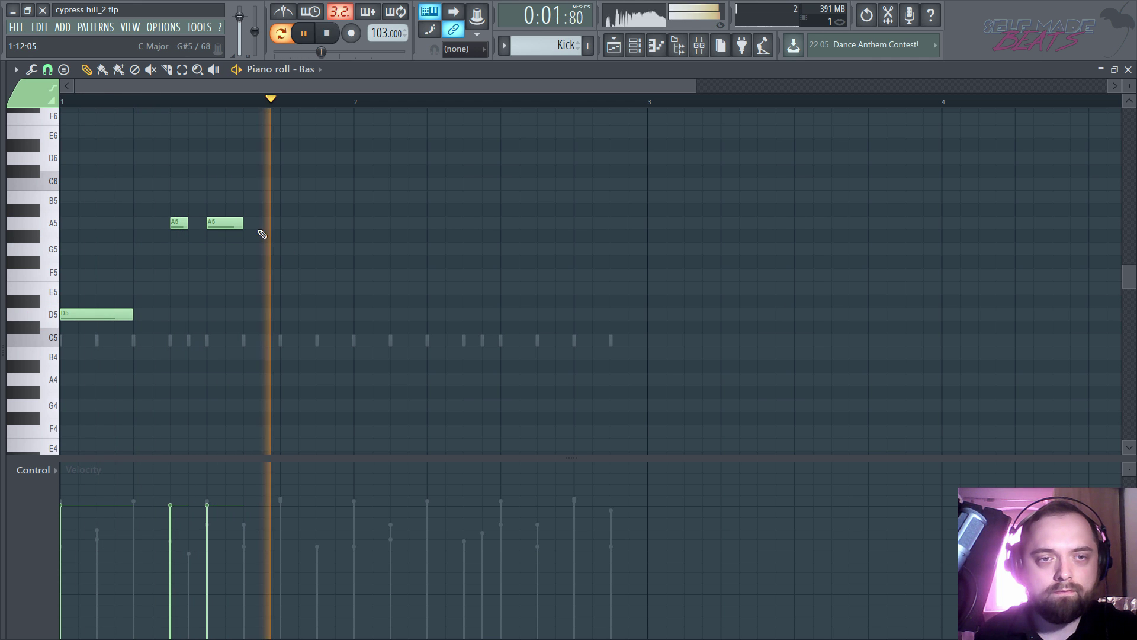
pyautogui.moveTo(243, 224); pyautogui.dragTo(267, 225)
pyautogui.press('space')
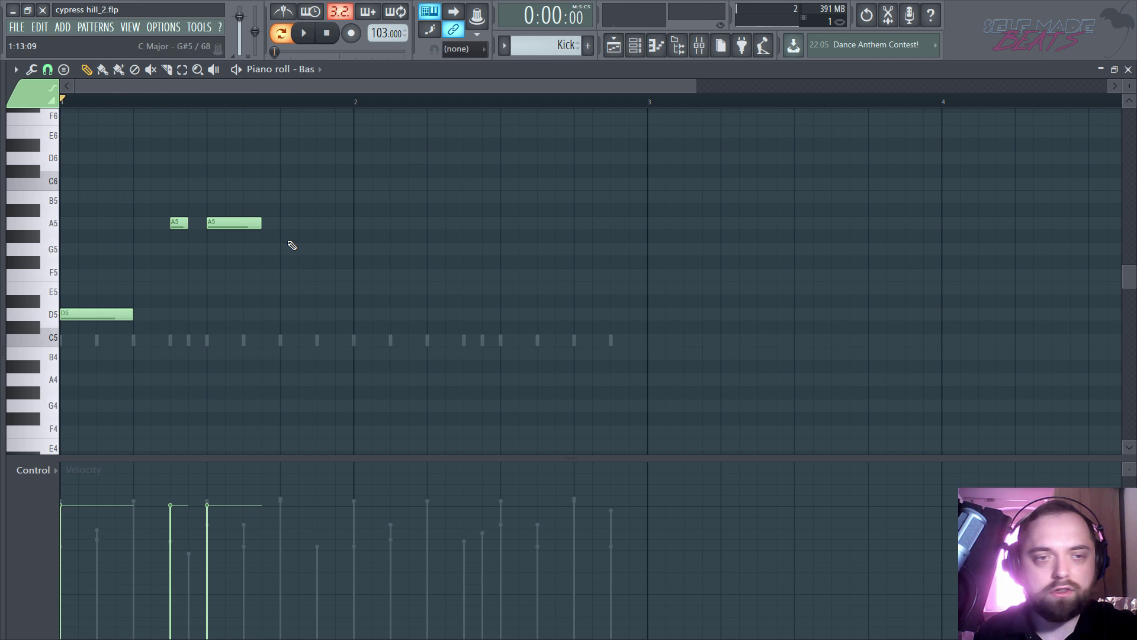
pyautogui.press('space')
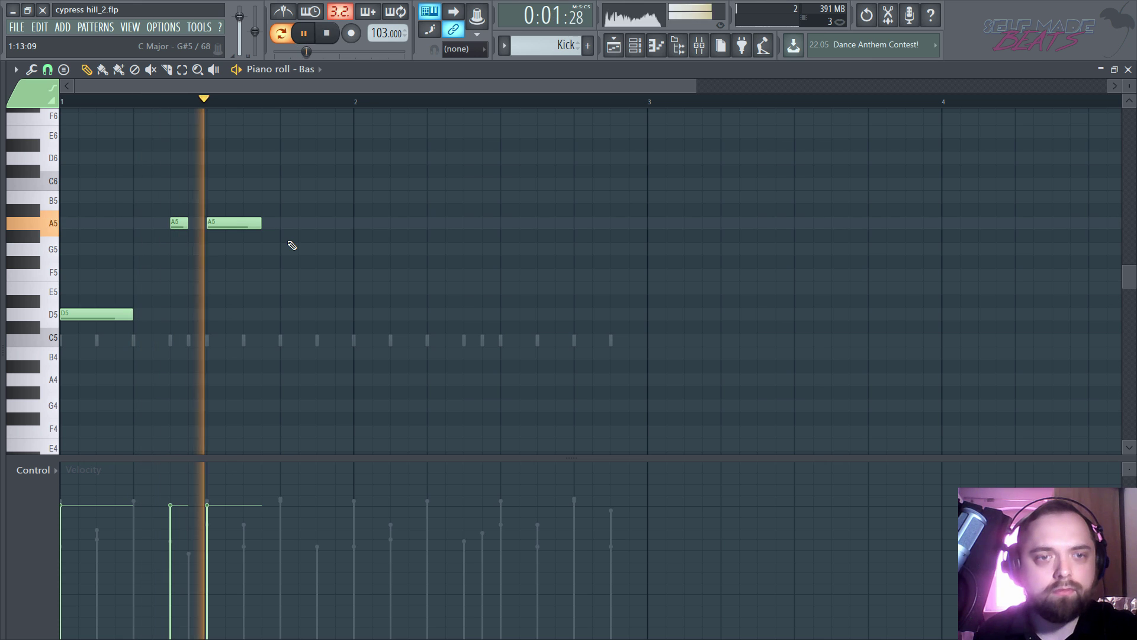
pyautogui.press('space')
# Step: Copy the three bass notes of bar 1 into bar 2 and audition the two-bar line
pyautogui.moveTo(286, 203); pyautogui.dragTo(380, 316)
pyautogui.click(384, 234)
pyautogui.press('space')
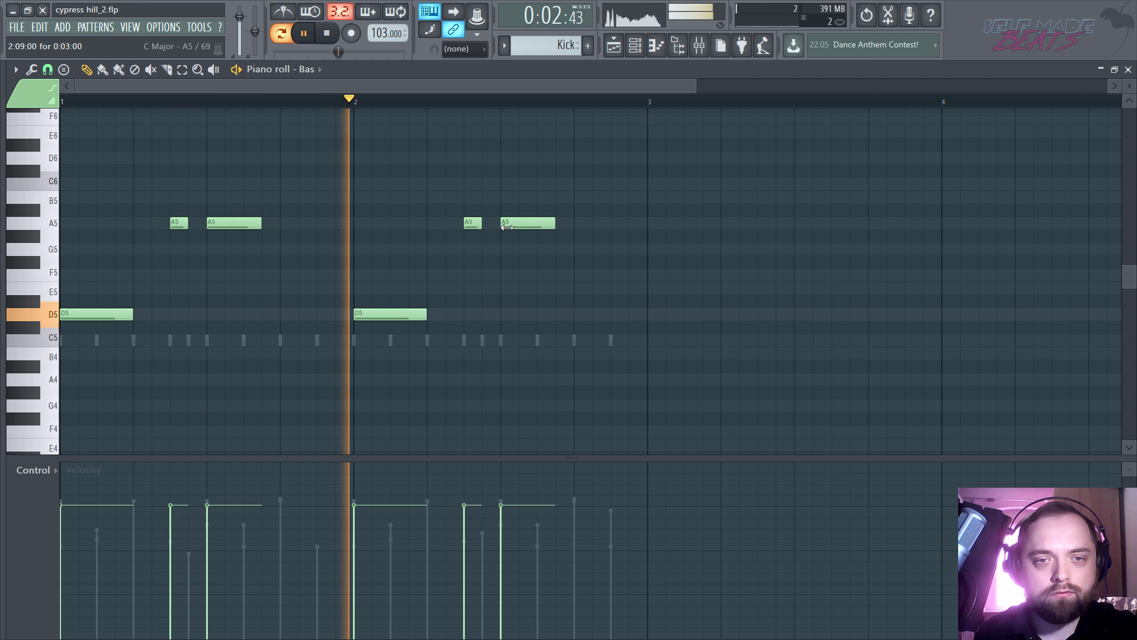
pyautogui.press('space')
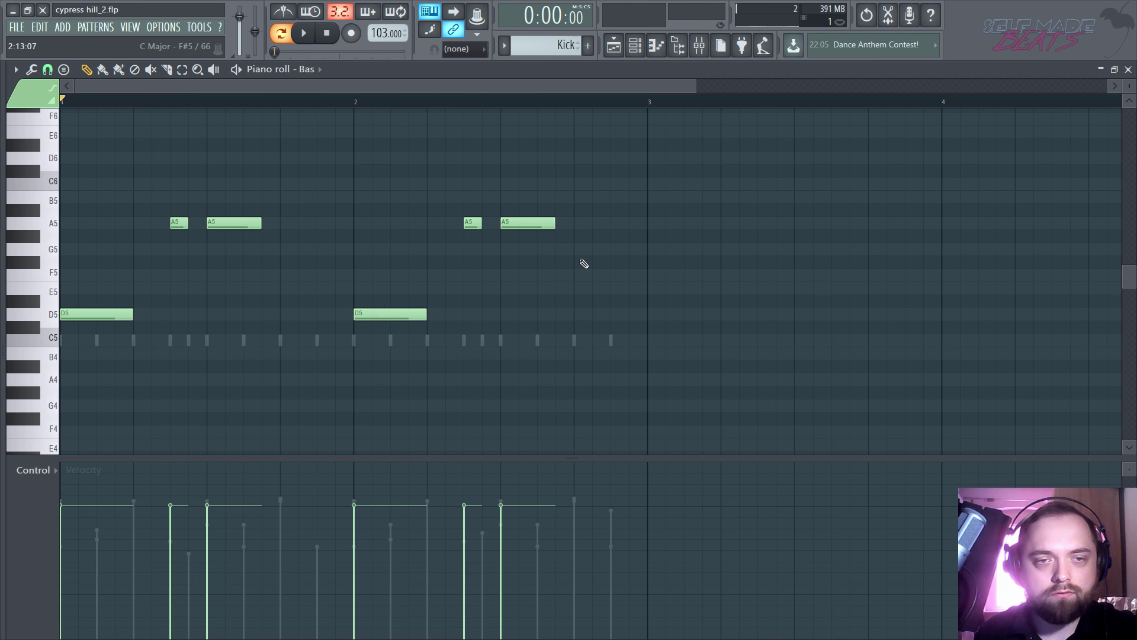
# Step: Add a four-step F#5 on step 13 of bar 2 and a two-step D5 slide note on step 15, and audition them
pyautogui.click(577, 263)
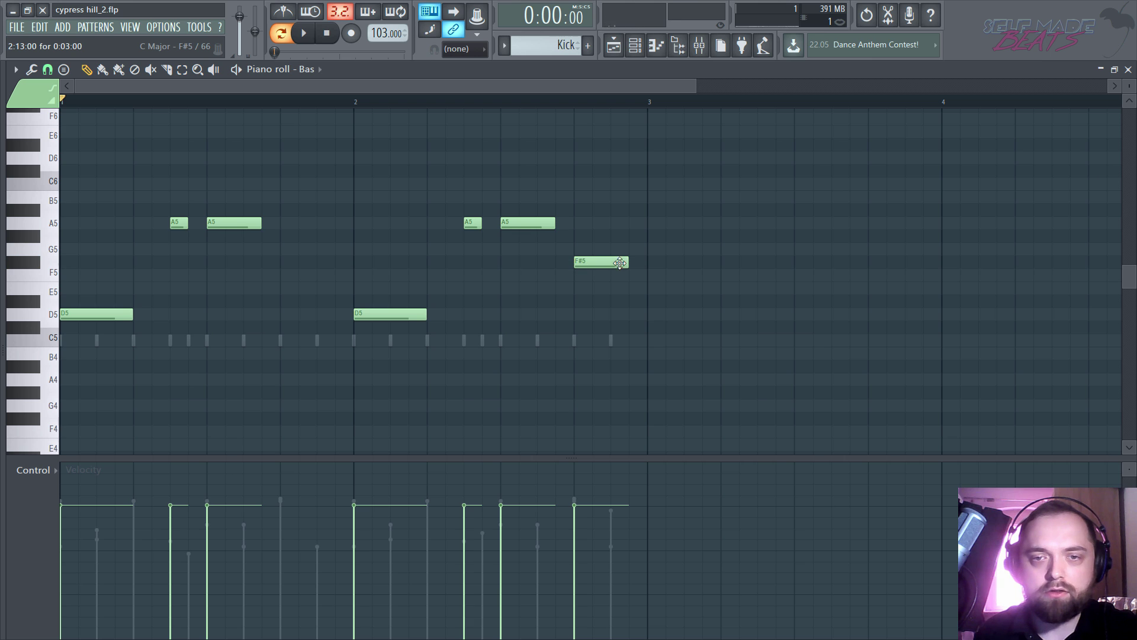
pyautogui.click(585, 311)
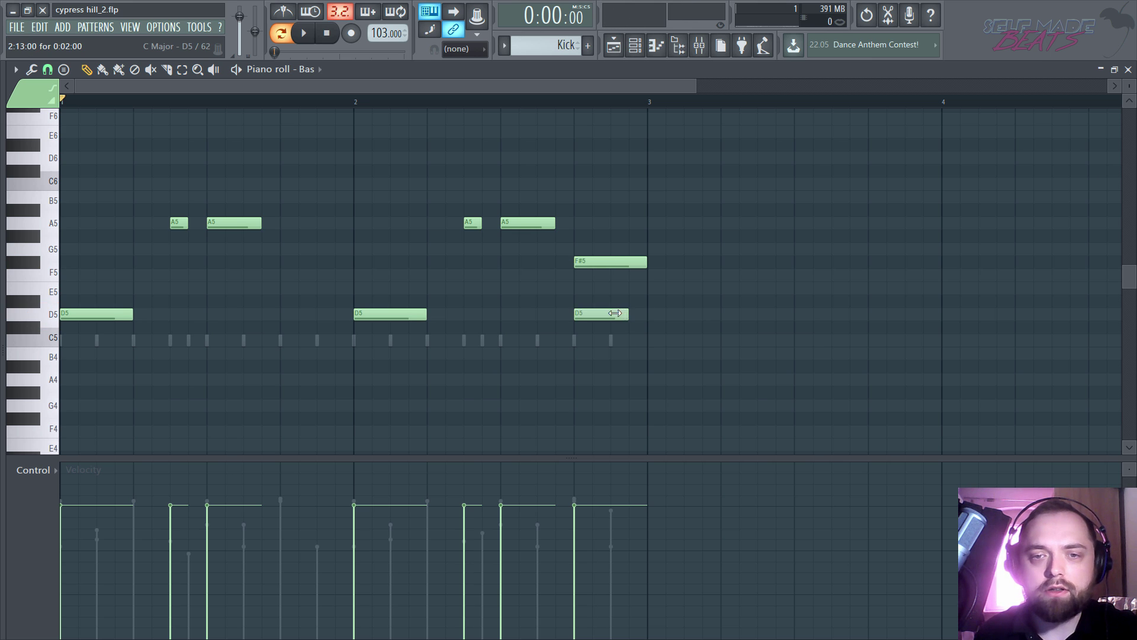
pyautogui.moveTo(594, 312); pyautogui.dragTo(631, 314)
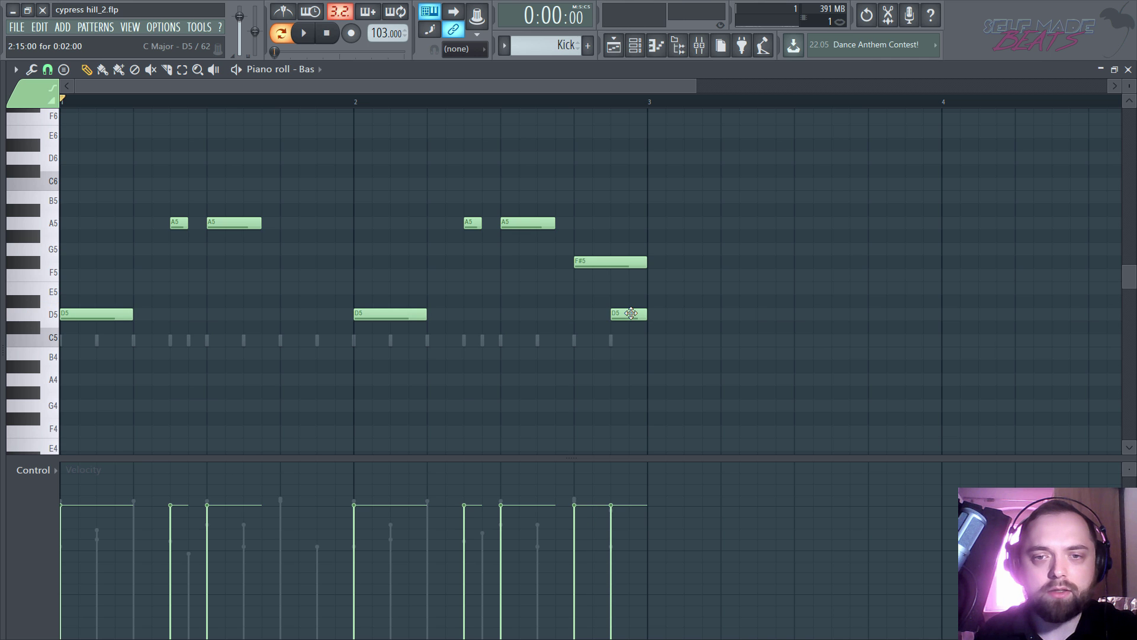
pyautogui.doubleClick(632, 317)
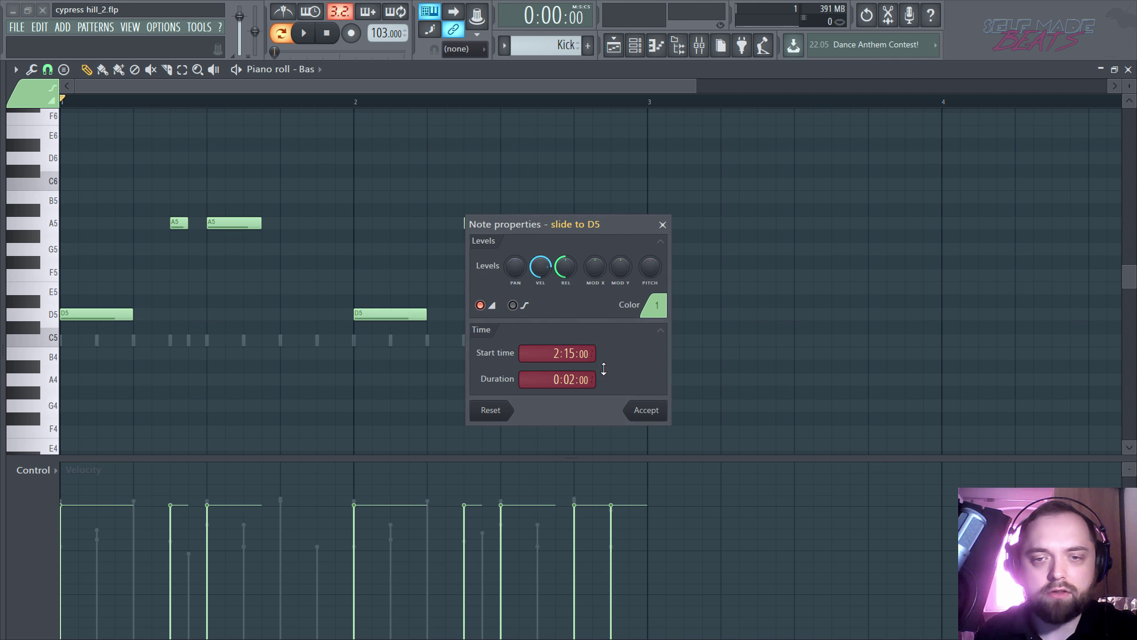
pyautogui.click(659, 411)
pyautogui.press('space')
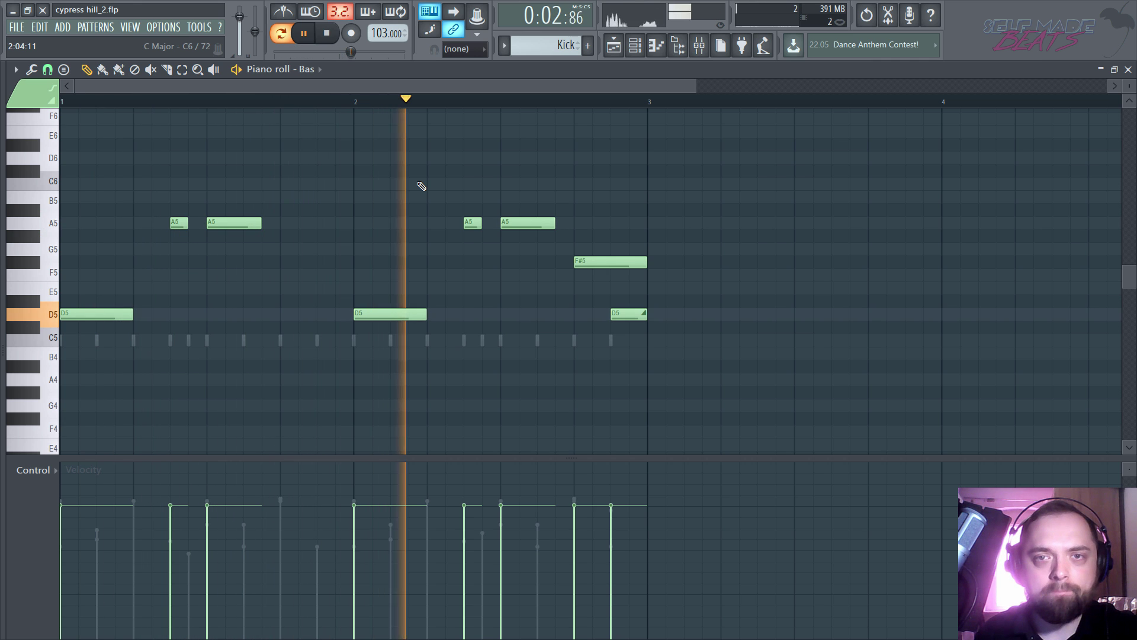
pyautogui.press('space')
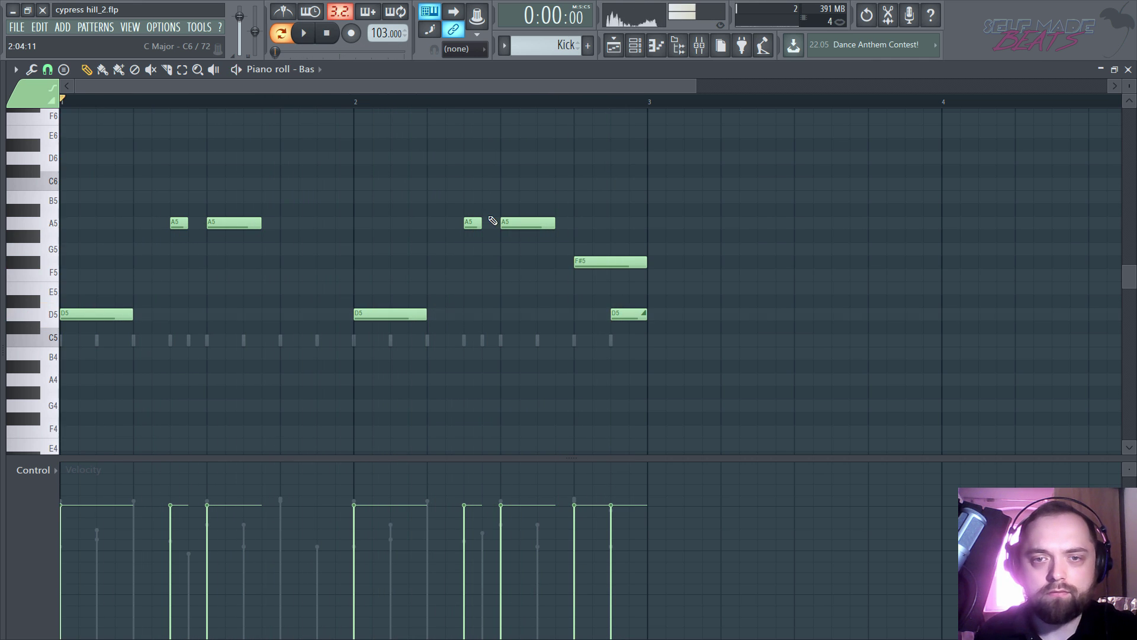
# Step: Move the F#5 and D5 slide notes two steps earlier, shorten the preceding A5 to two steps, and audition the change
pyautogui.moveTo(595, 230); pyautogui.dragTo(600, 307)
pyautogui.click(586, 215)
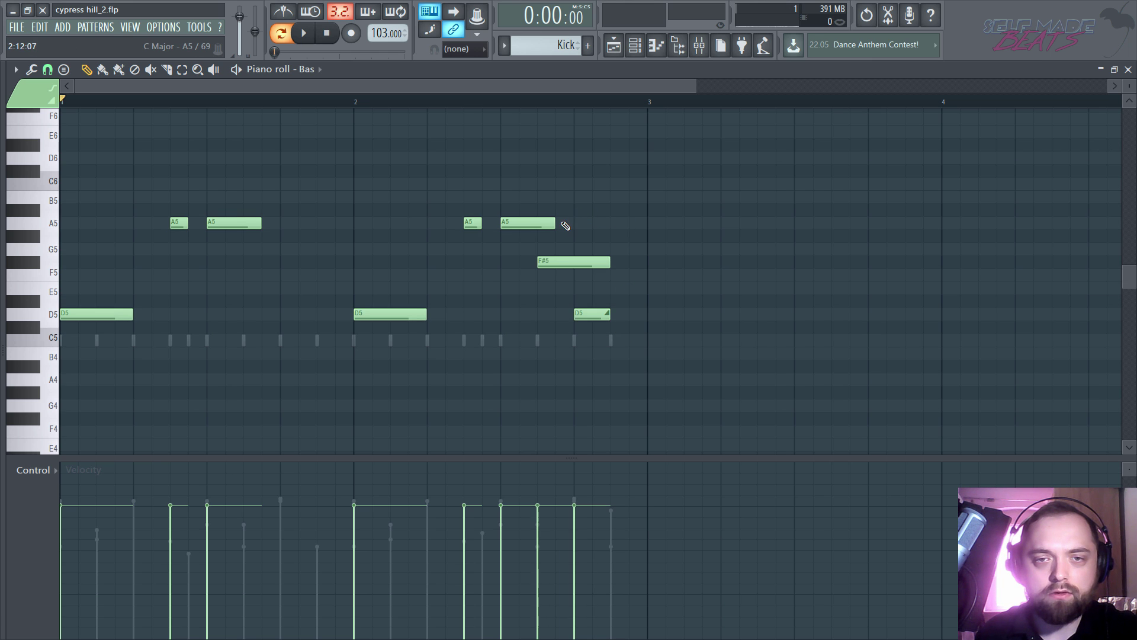
pyautogui.moveTo(540, 222); pyautogui.dragTo(521, 222)
pyautogui.press('space')
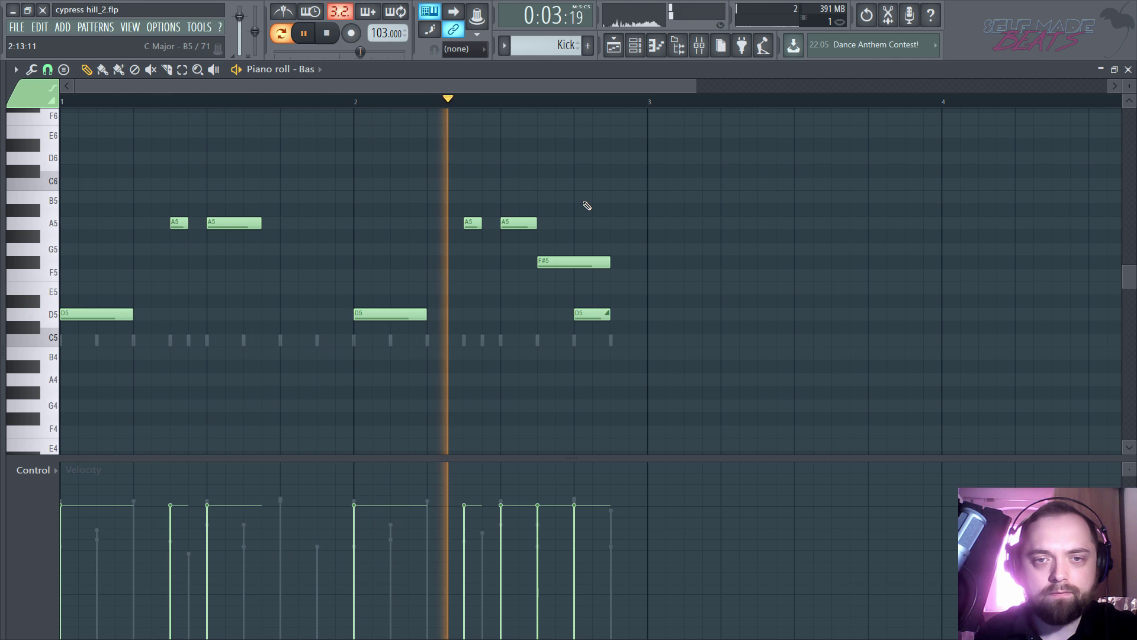
pyautogui.press('space')
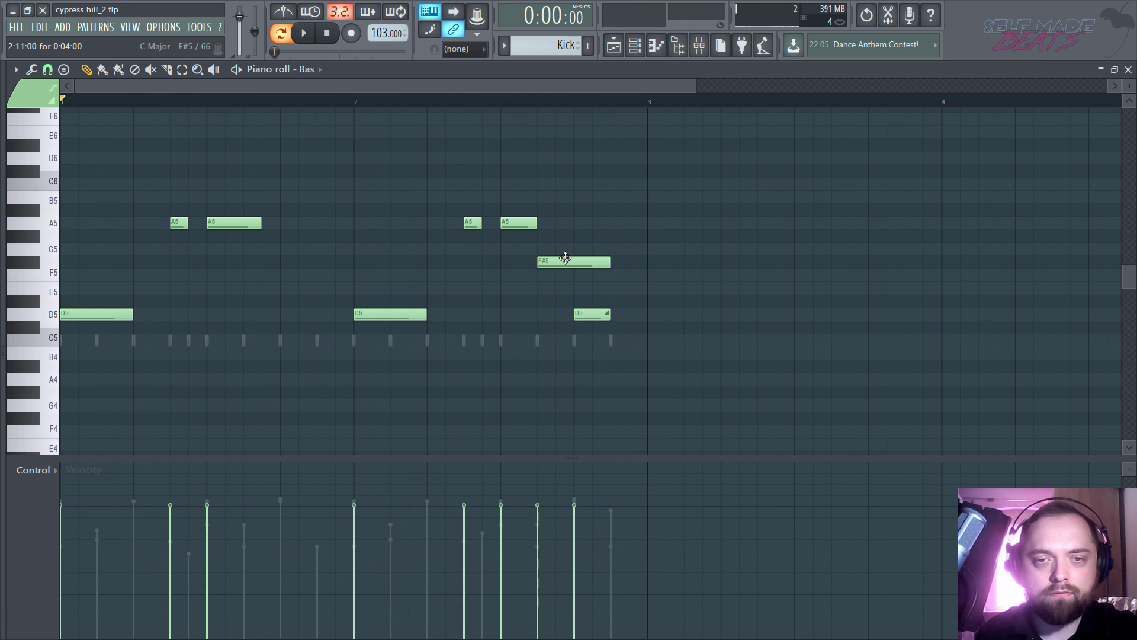
# Step: Lower the F#5 note in bar 2 to F5 and audition the bass line
pyautogui.moveTo(565, 269); pyautogui.dragTo(562, 275)
pyautogui.press('space')
pyautogui.press('space')
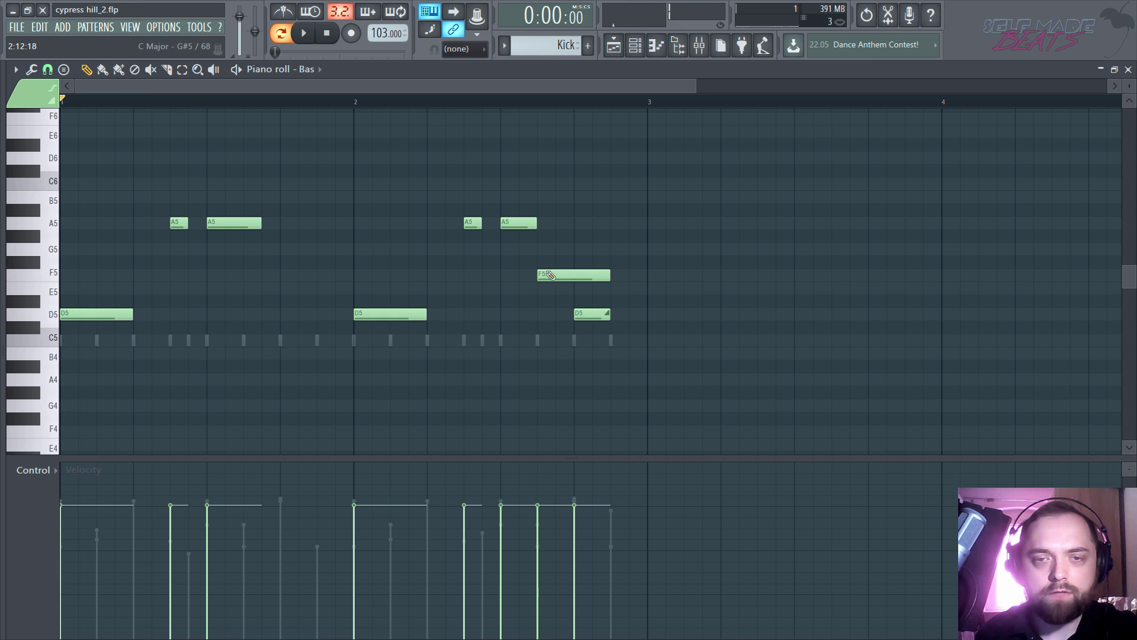
pyautogui.press('space')
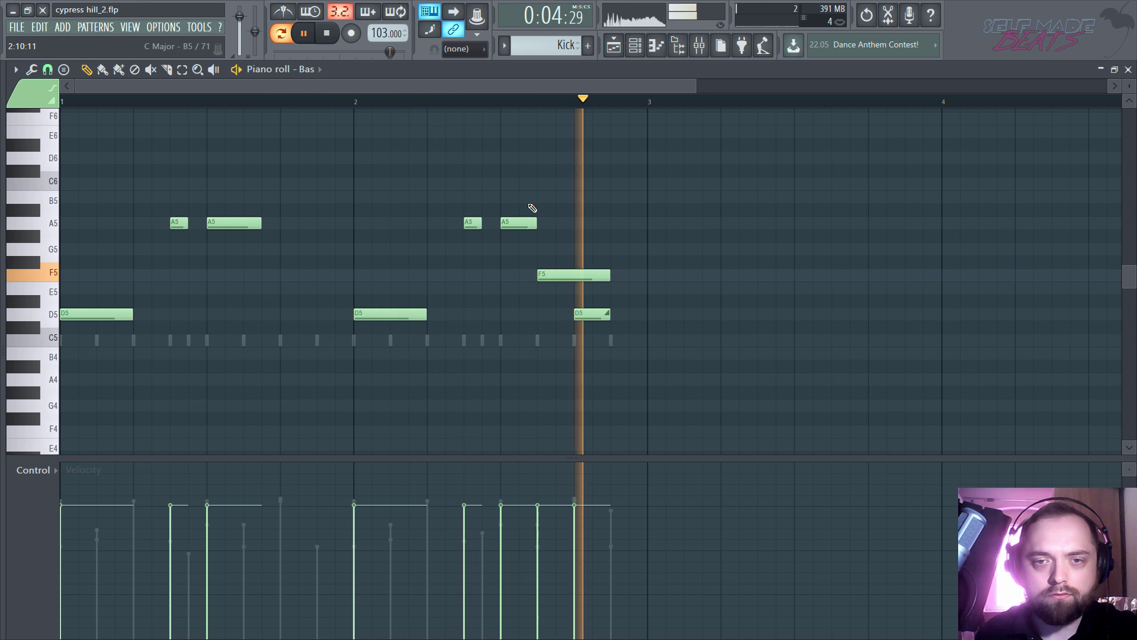
pyautogui.press('space')
# Step: Extend the F5 and D5 slide notes to the end of bar 2 and audition the full bass loop
pyautogui.moveTo(608, 236); pyautogui.dragTo(657, 318)
pyautogui.click(655, 140)
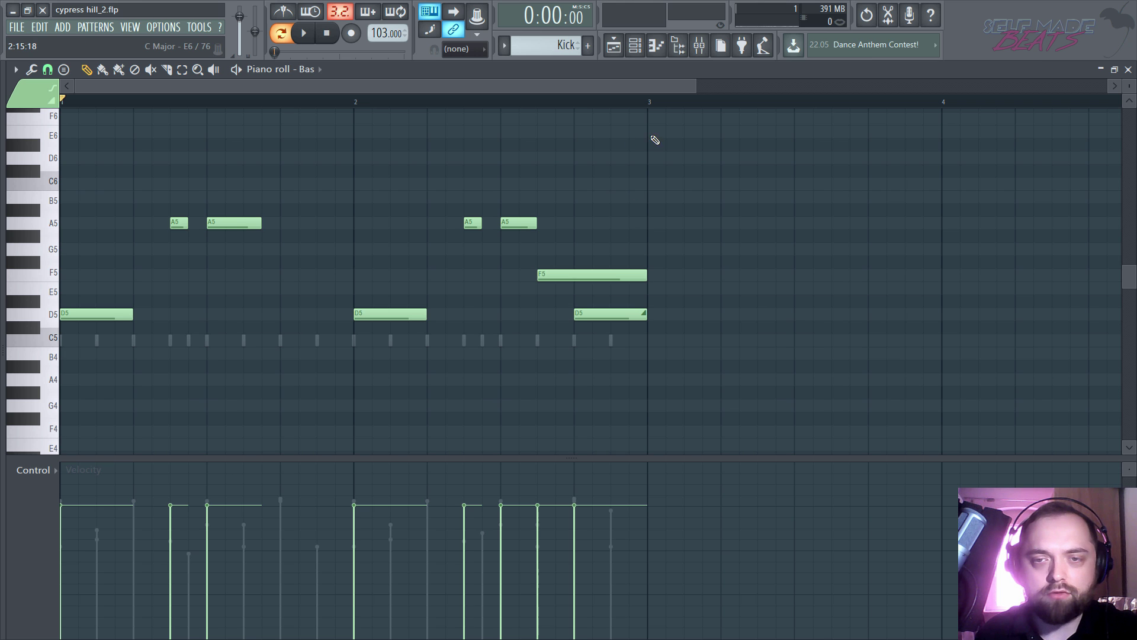
pyautogui.press('space')
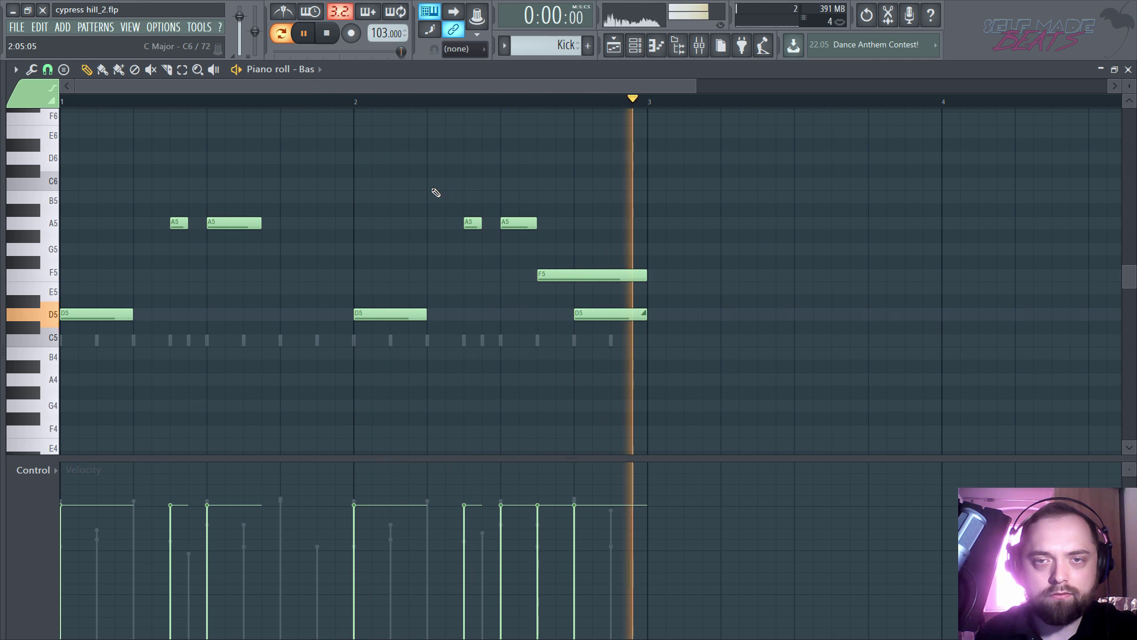
pyautogui.press('space')
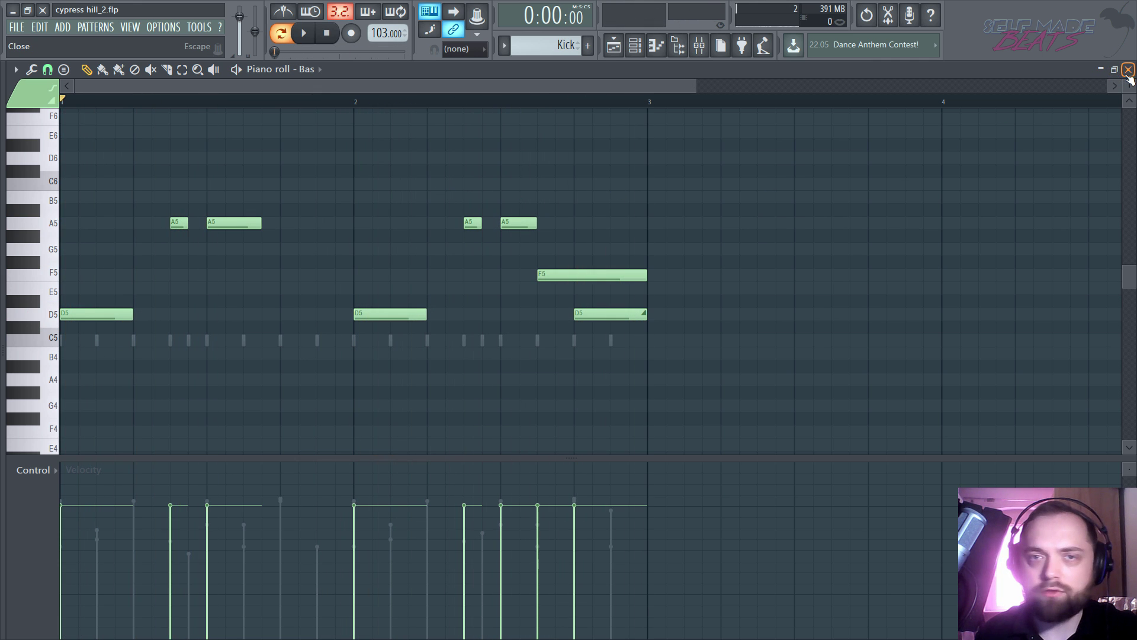
# Step: Close and reopen the Bas piano roll, and transpose all bass notes in both bars down one octave
pyautogui.click(1128, 70)
pyautogui.click(335, 269)
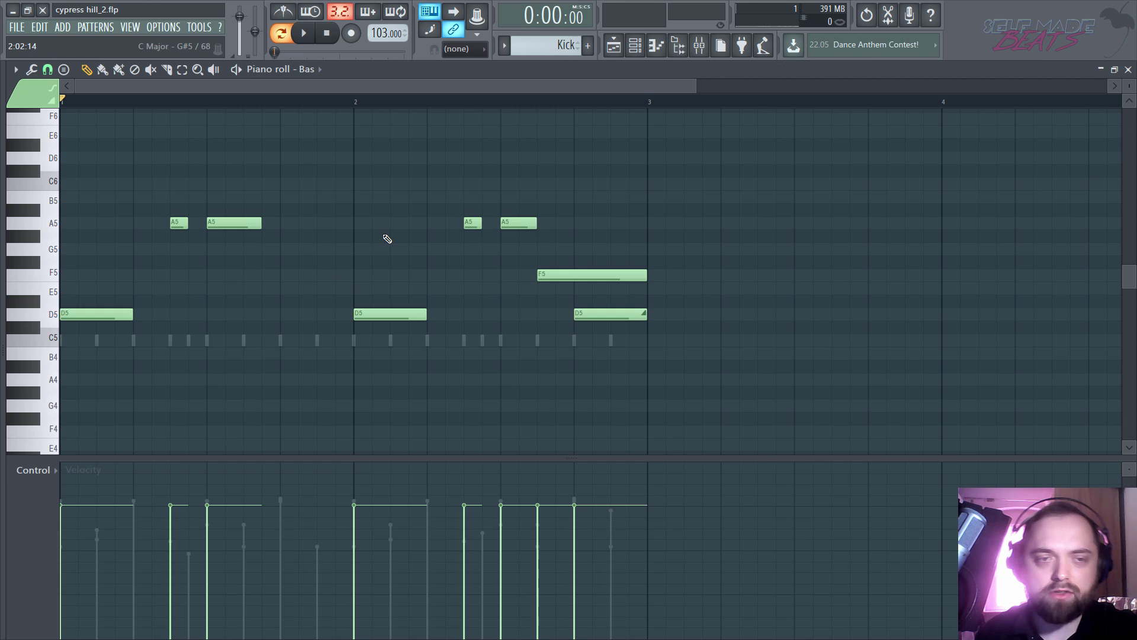
pyautogui.hotkey('ctrl', 'Down')
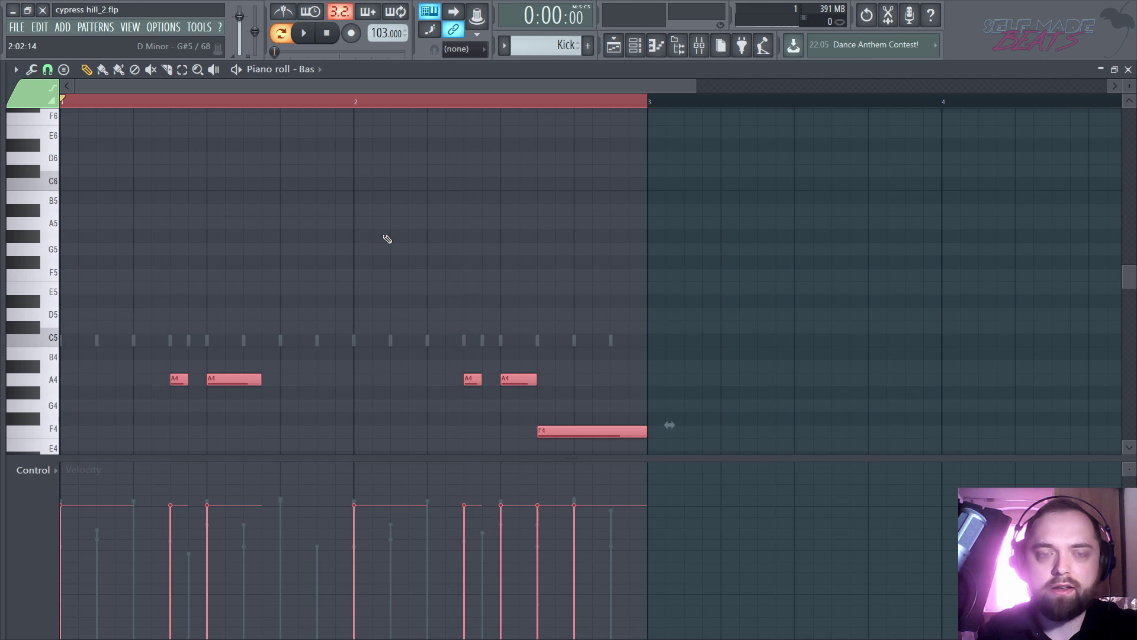
# Step: Transpose all bass notes back up one octave, audition the loop, and close the Bas piano roll
pyautogui.press('space')
pyautogui.press('space')
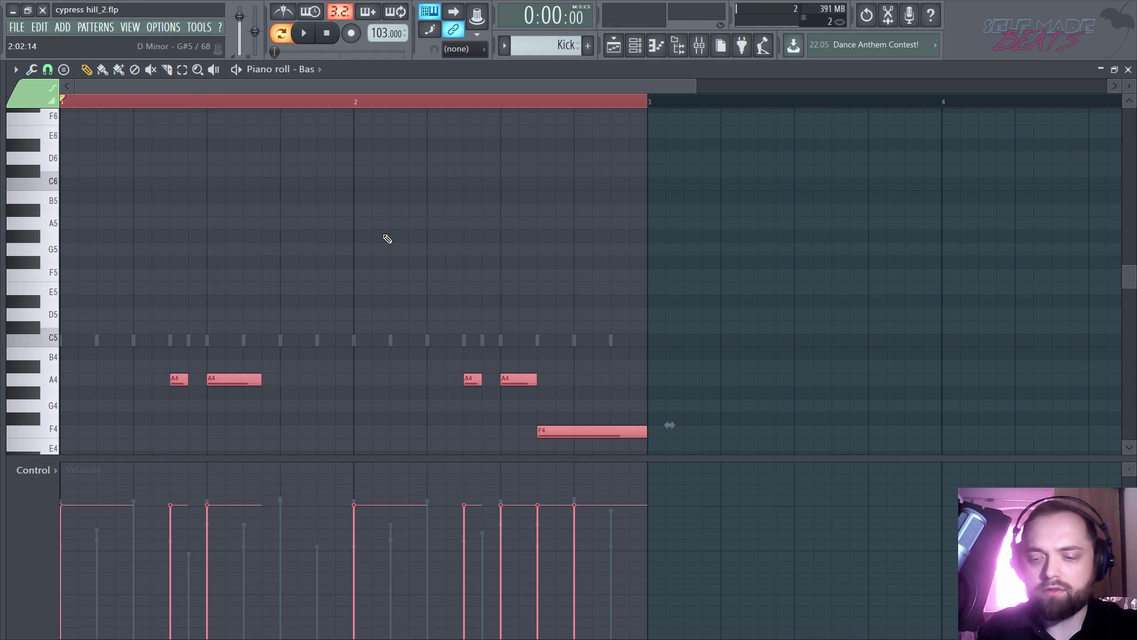
pyautogui.hotkey('ctrl', 'Up')
pyautogui.press('space')
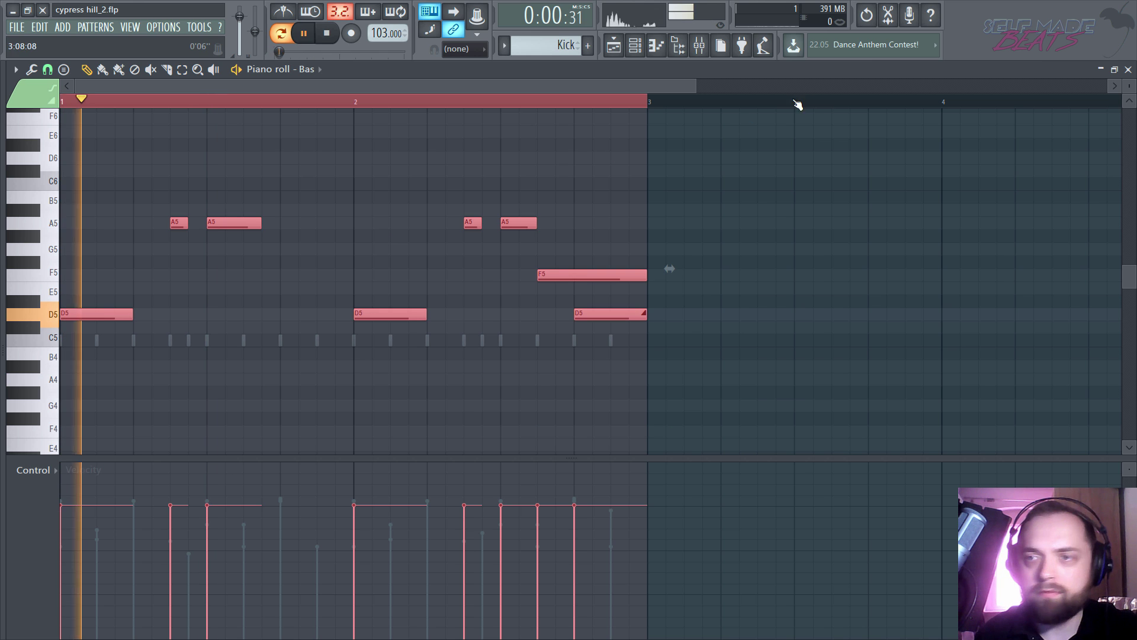
pyautogui.click(1128, 69)
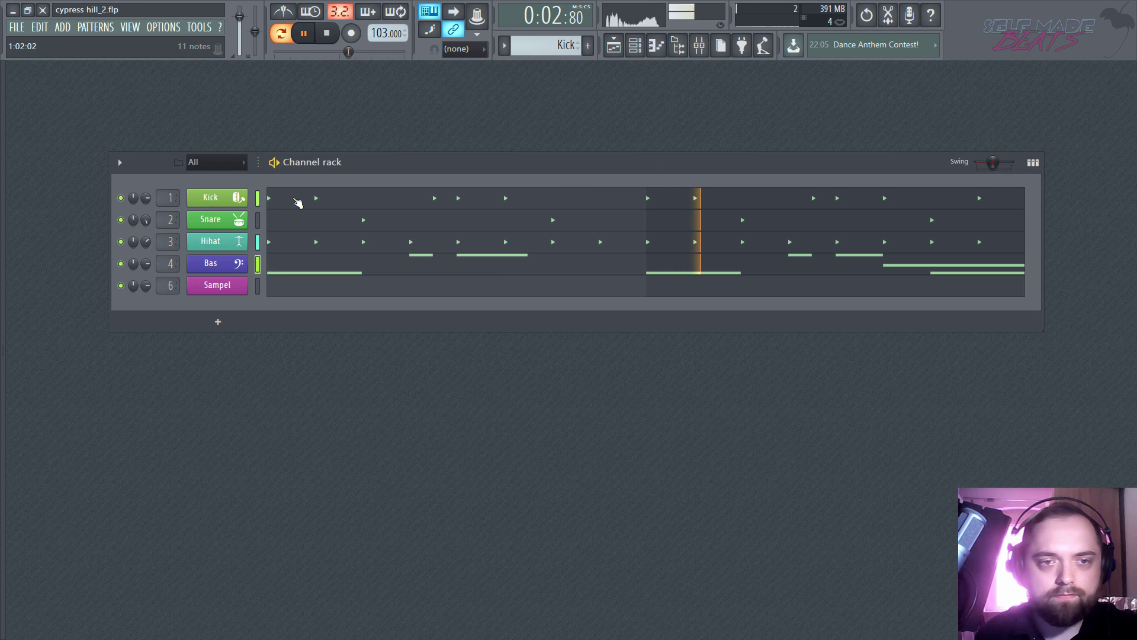
pyautogui.press('space')
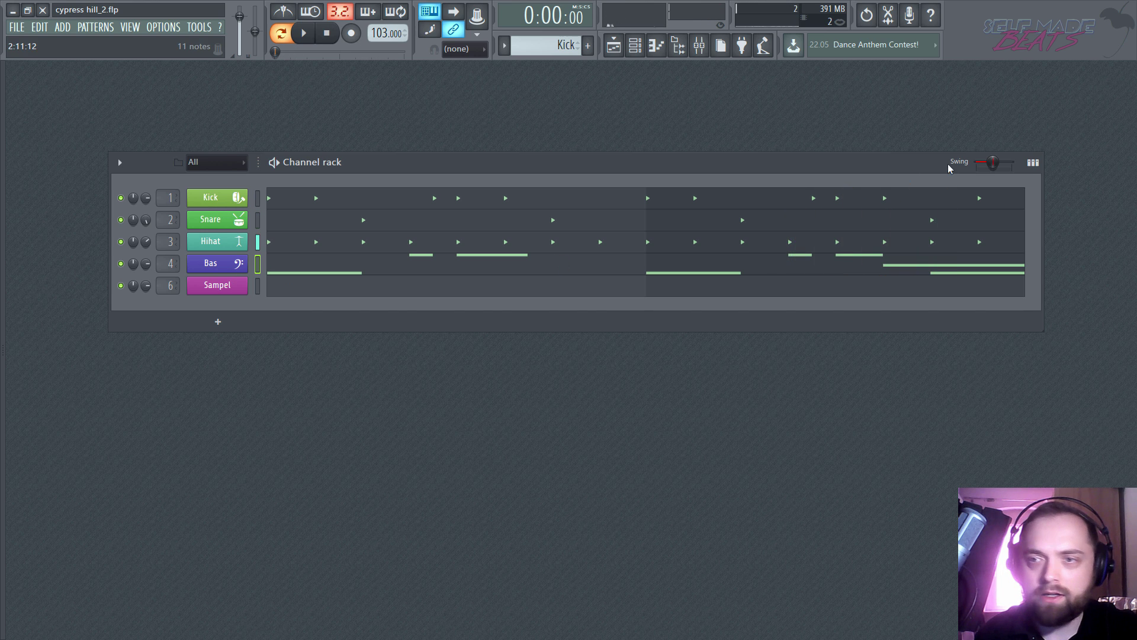
# Step: Show the step grid, place Sampel hits on step 13 of both bars, and set the Sampel channel volume to 69%
pyautogui.click(1033, 162)
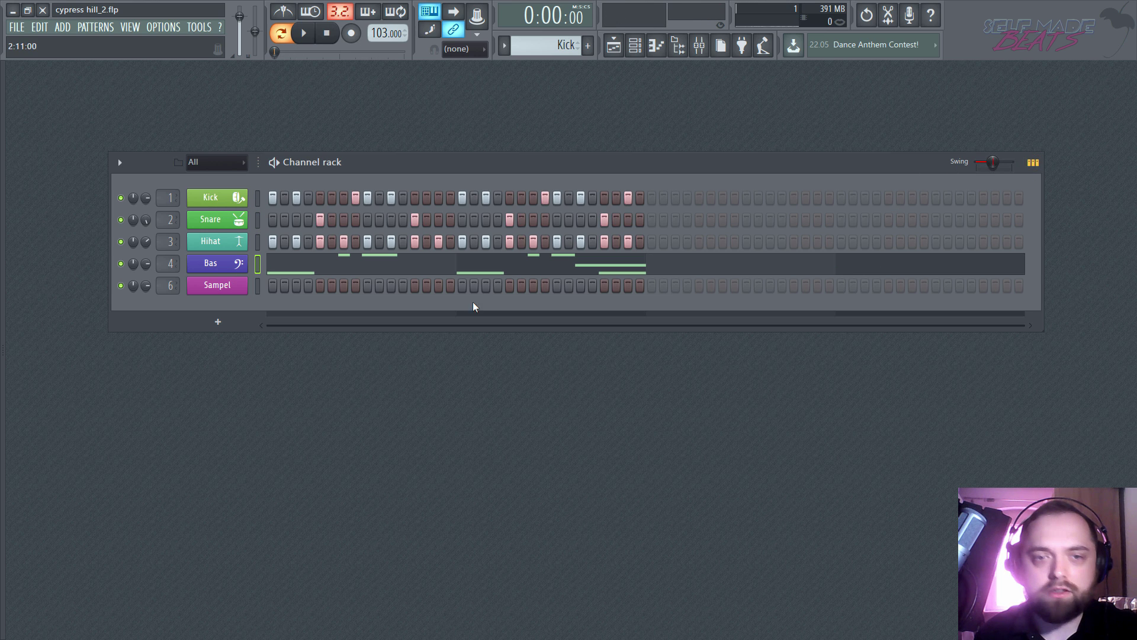
pyautogui.click(402, 287)
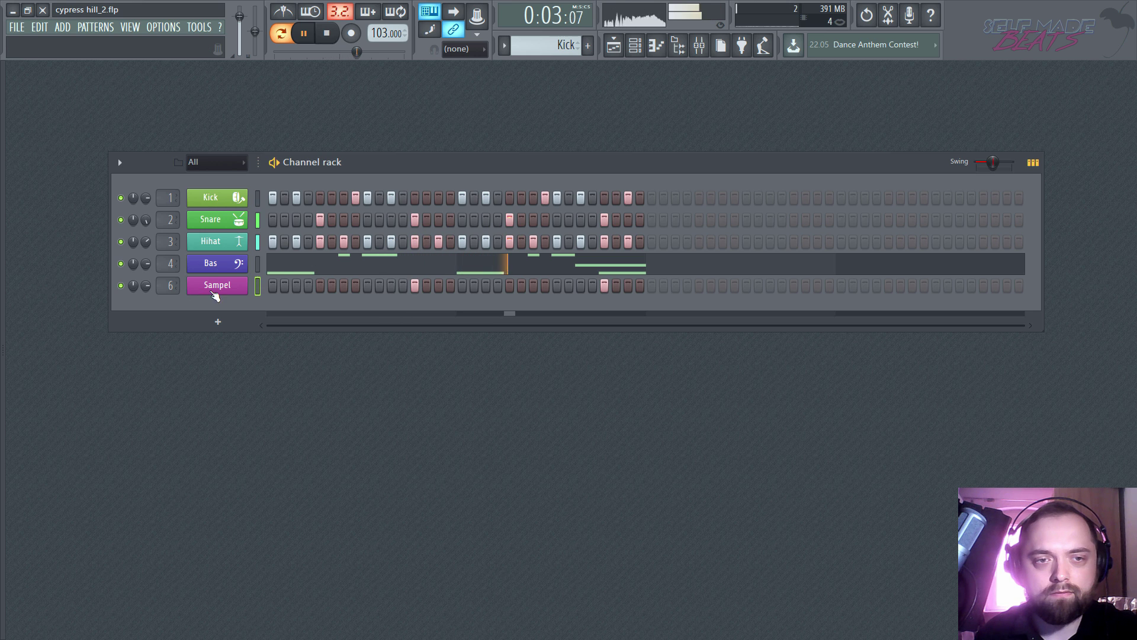
pyautogui.scroll(5, 146, 286)
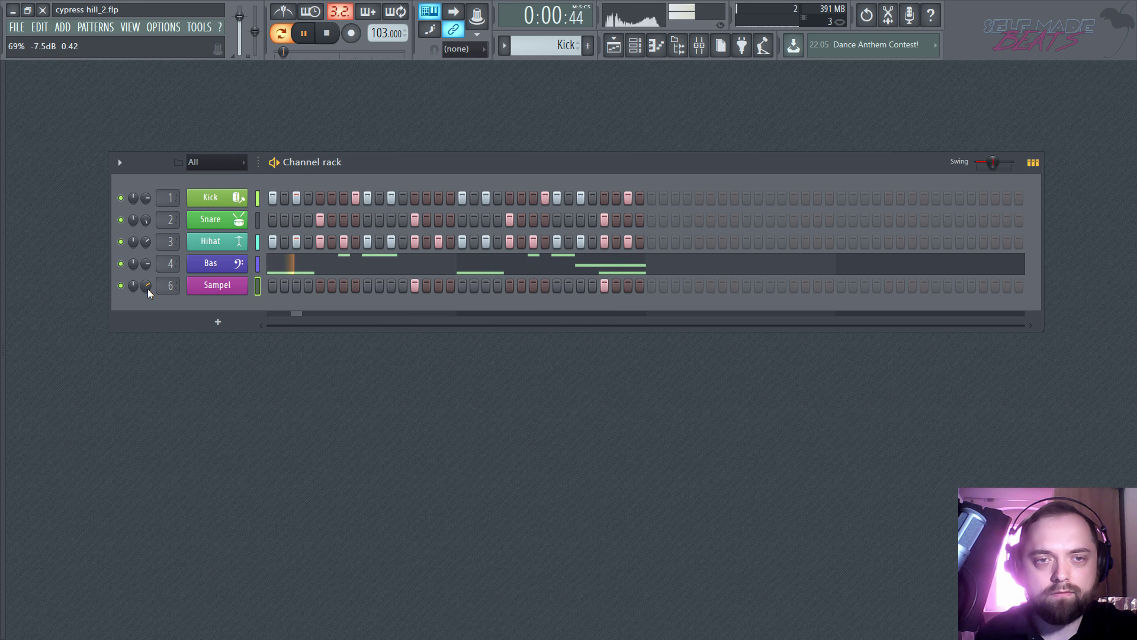
# Step: Check the Kick channel's sampler settings while listening to the full two-bar loop
pyautogui.click(234, 198)
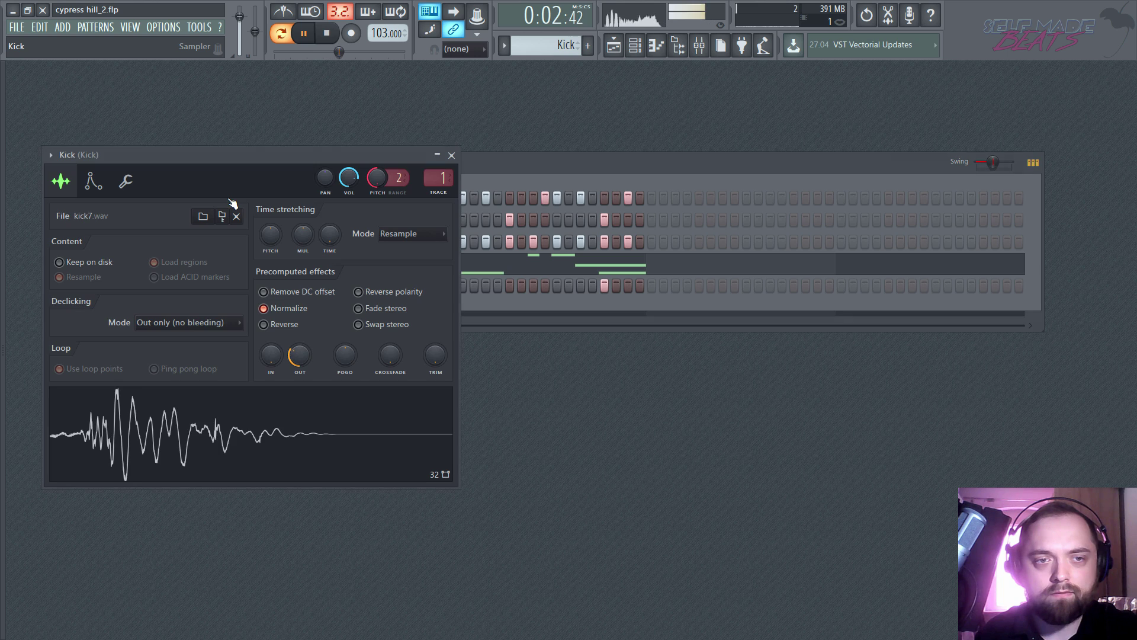
pyautogui.click(451, 155)
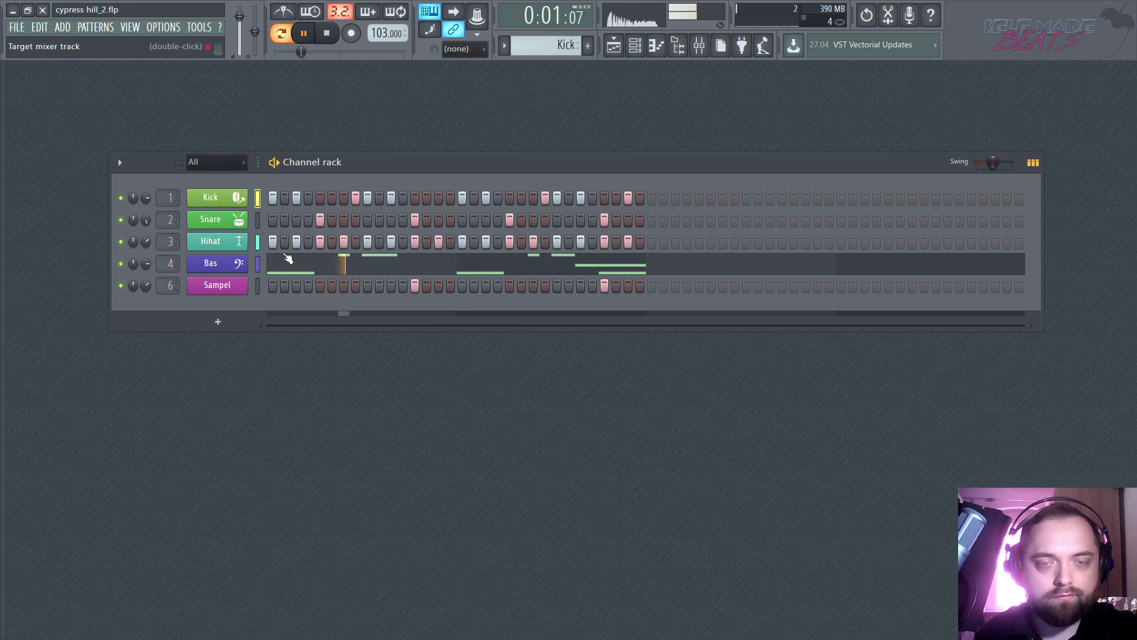
pyautogui.press('space')
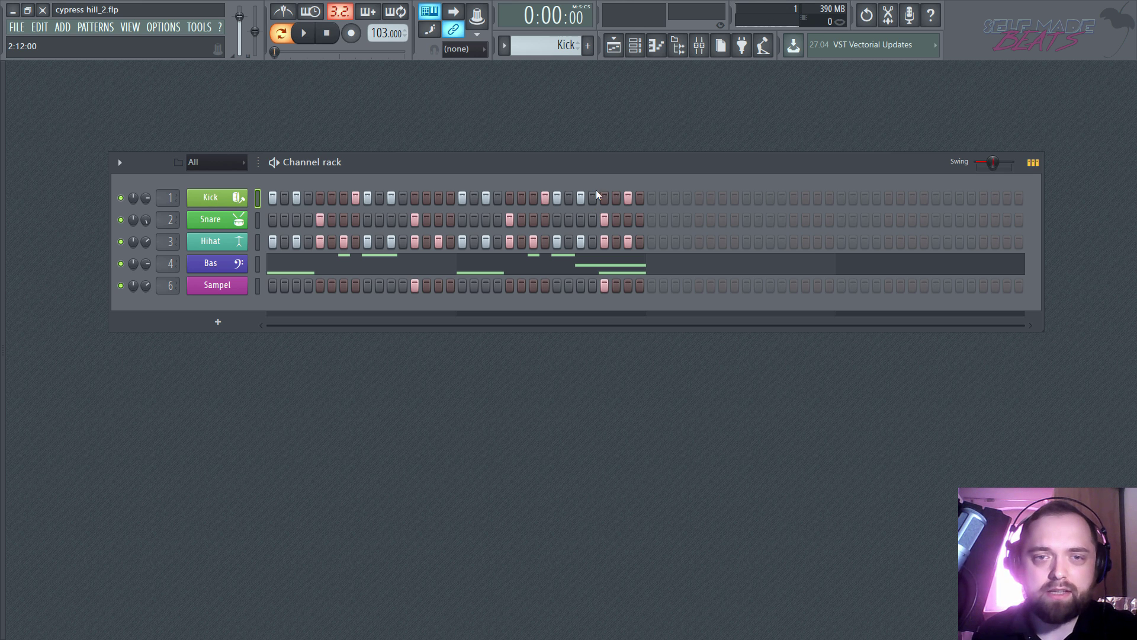
# Step: Open the mixer at full size and load Fruity parametric EQ 2 into the first effect slot of the Bas track
pyautogui.moveTo(622, 170); pyautogui.dragTo(630, 138)
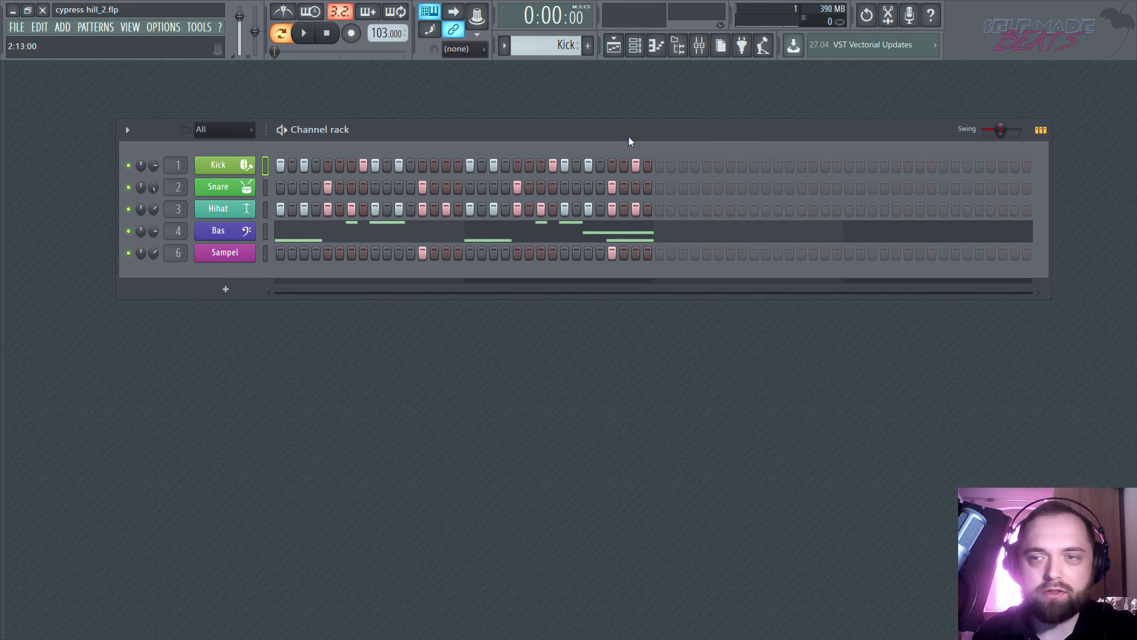
pyautogui.click(699, 47)
pyautogui.doubleClick(818, 78)
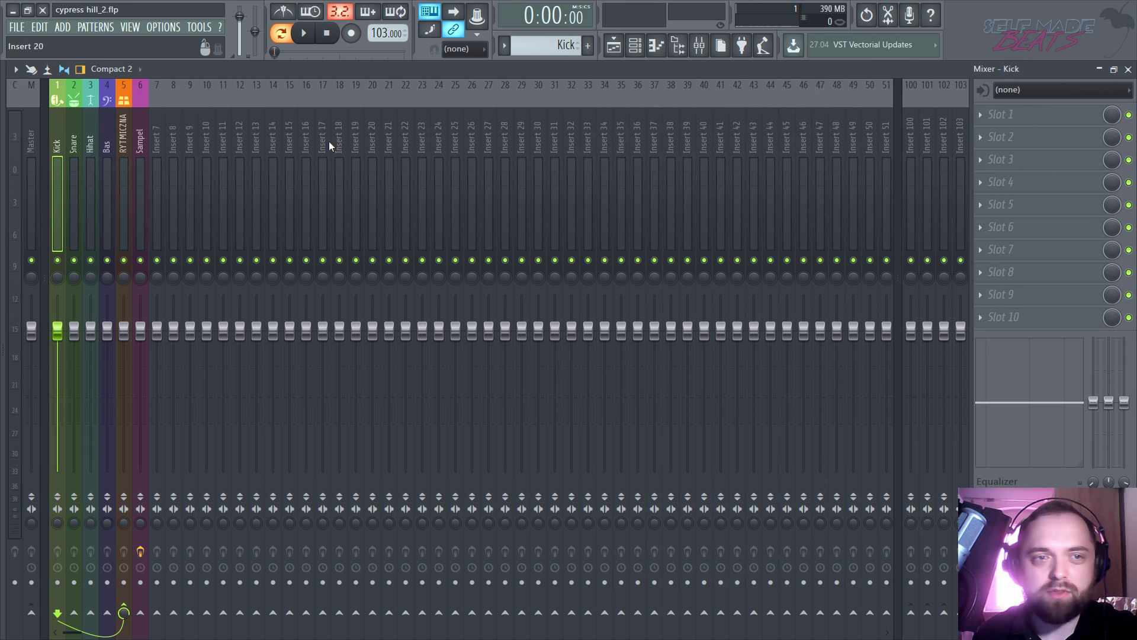
pyautogui.click(106, 153)
pyautogui.click(1030, 116)
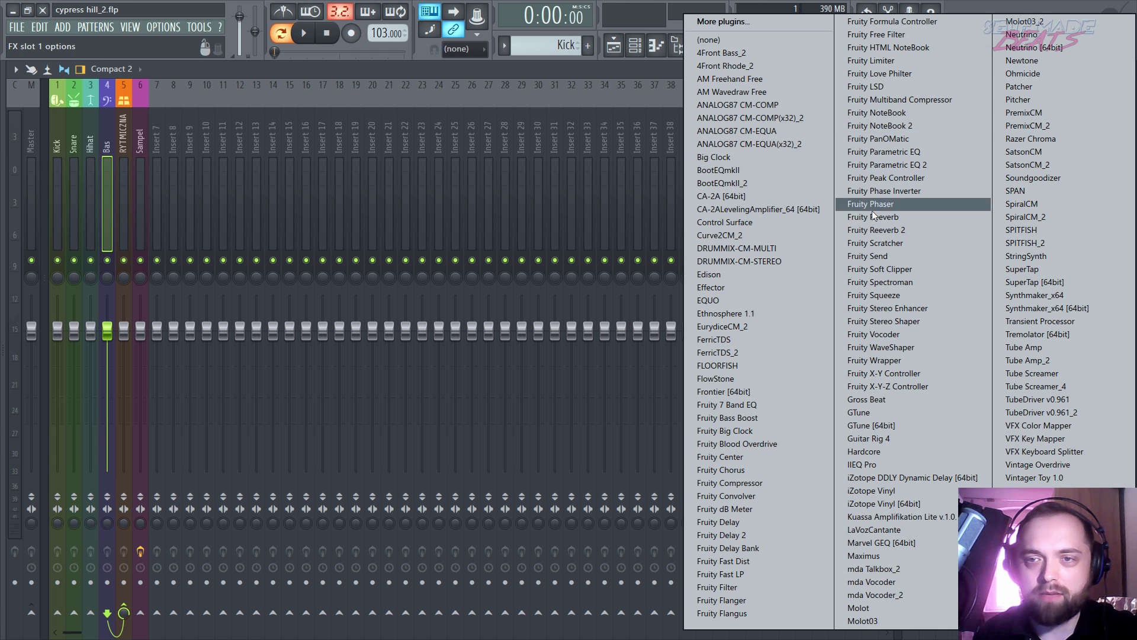
pyautogui.click(889, 165)
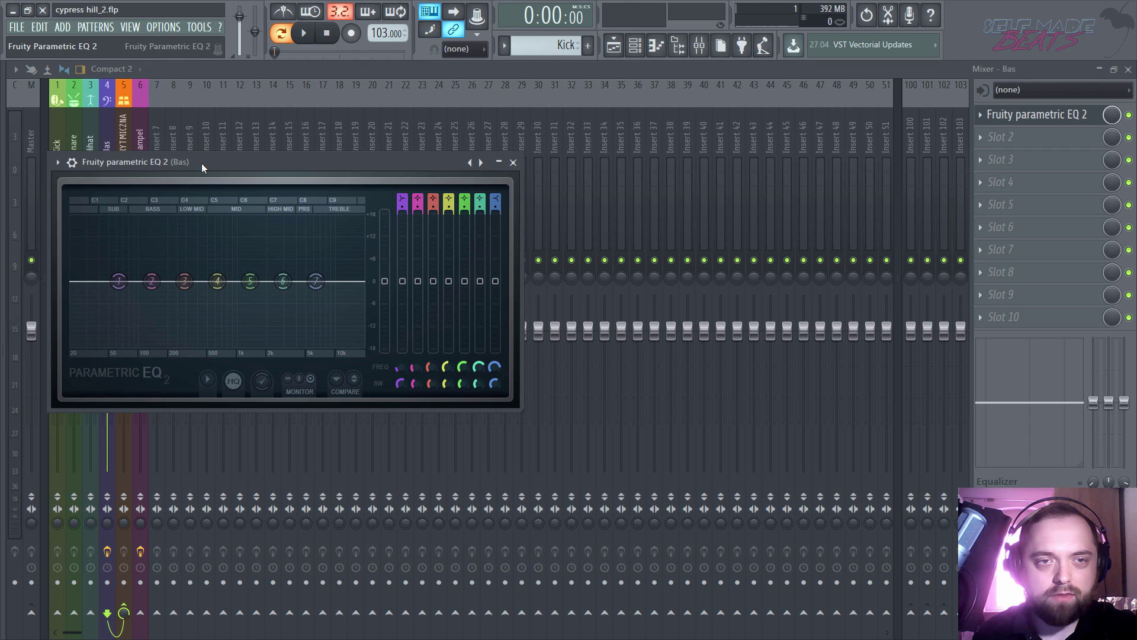
# Step: Solo the Bas mixer track and play it with its parametric EQ open to examine the spectrum
pyautogui.rightClick(110, 259)
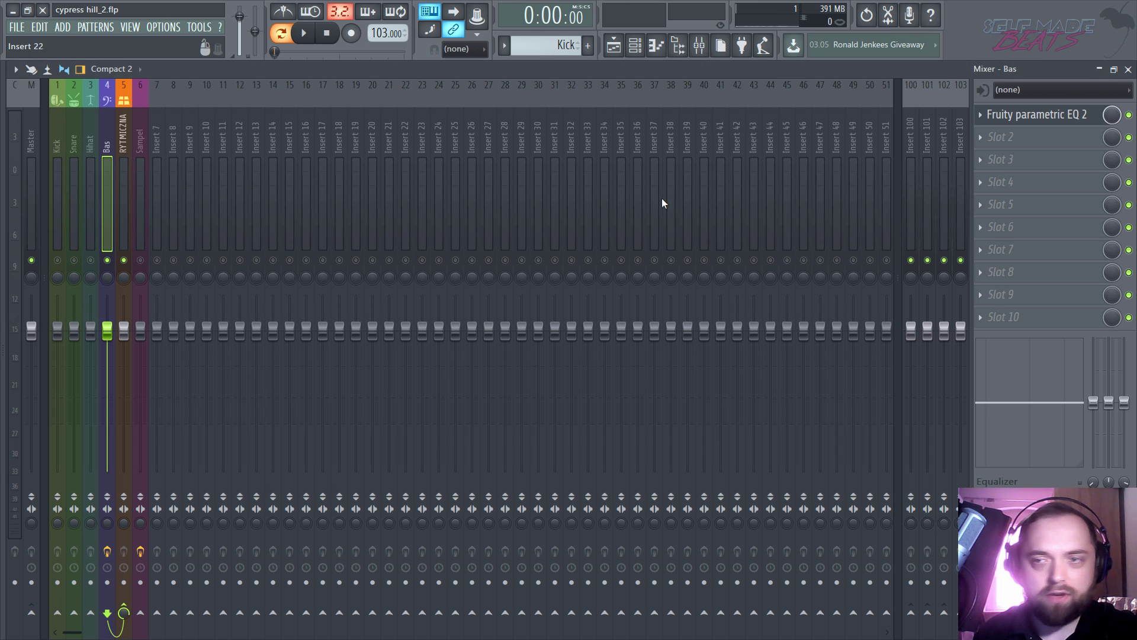
pyautogui.click(1029, 114)
pyautogui.press('space')
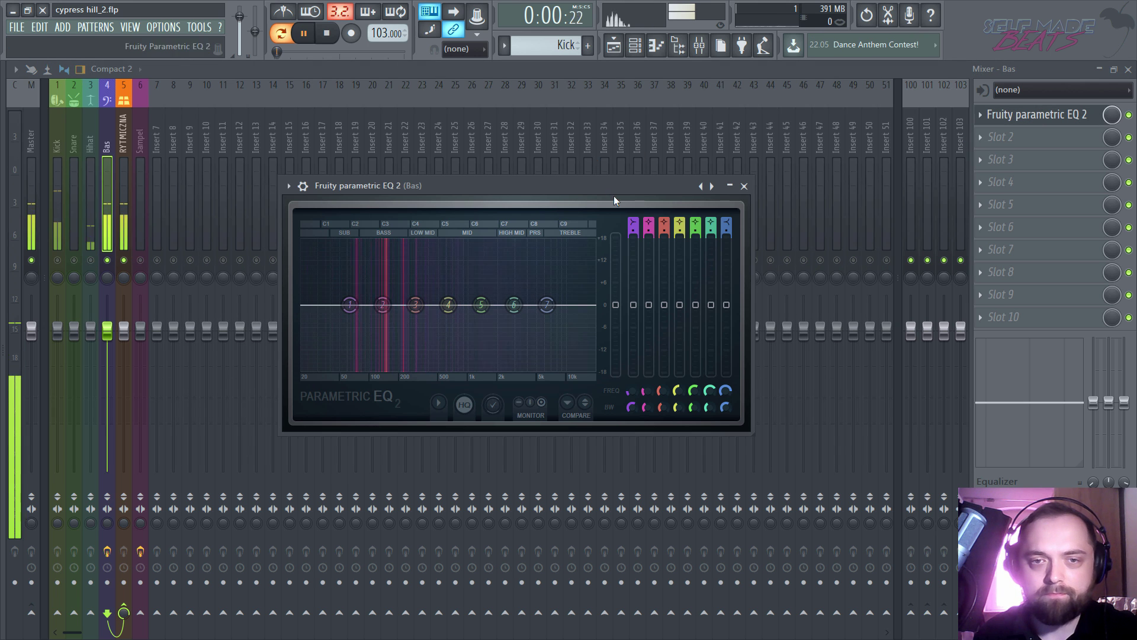
pyautogui.press('space')
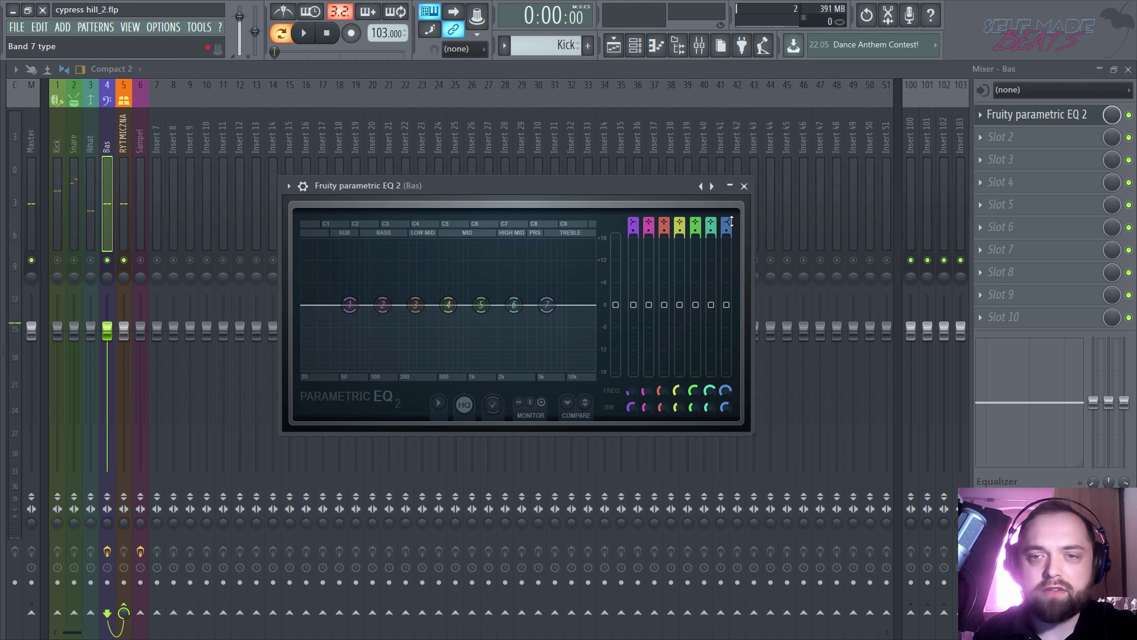
# Step: Set EQ band 7 to a low-pass filter at about 958 Hz and audition the bass
pyautogui.click(727, 224)
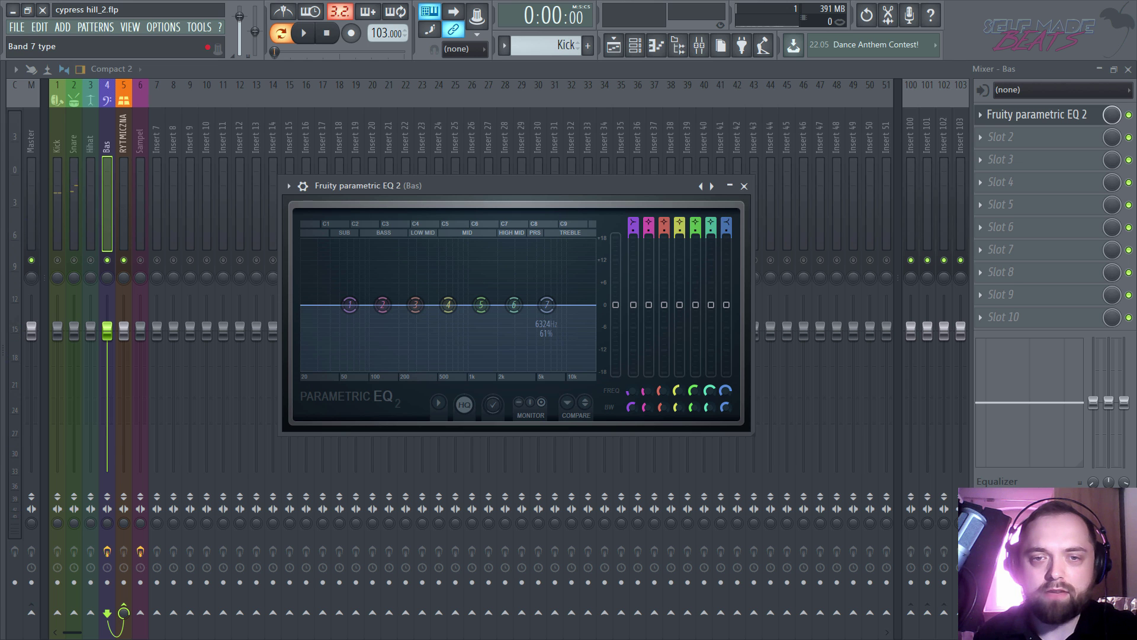
pyautogui.moveTo(727, 226); pyautogui.dragTo(727, 253)
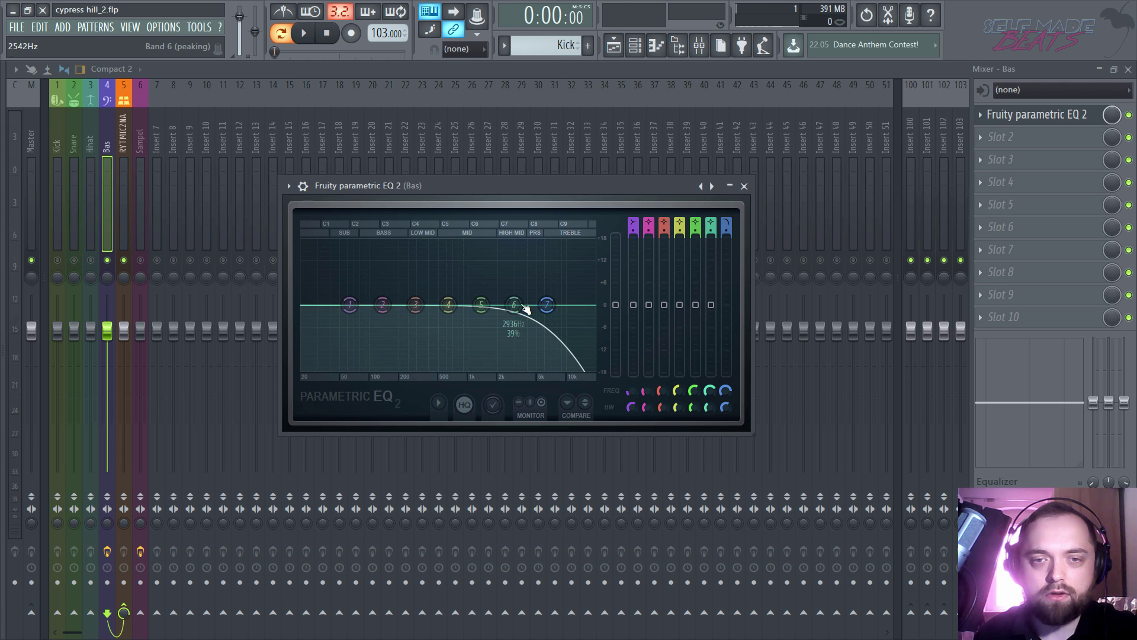
pyautogui.moveTo(546, 305); pyautogui.dragTo(466, 305)
pyautogui.press('space')
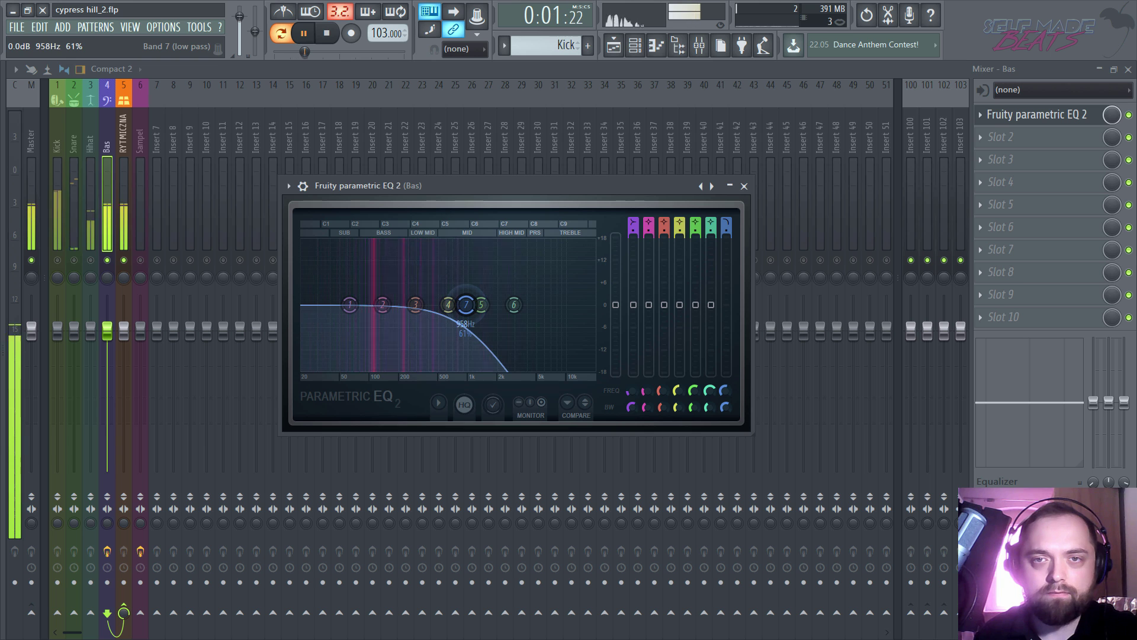
# Step: Set EQ band 1 to a Steep 6 high-pass filter, lower its cutoff frequency, and audition the bass
pyautogui.moveTo(633, 225); pyautogui.dragTo(634, 256)
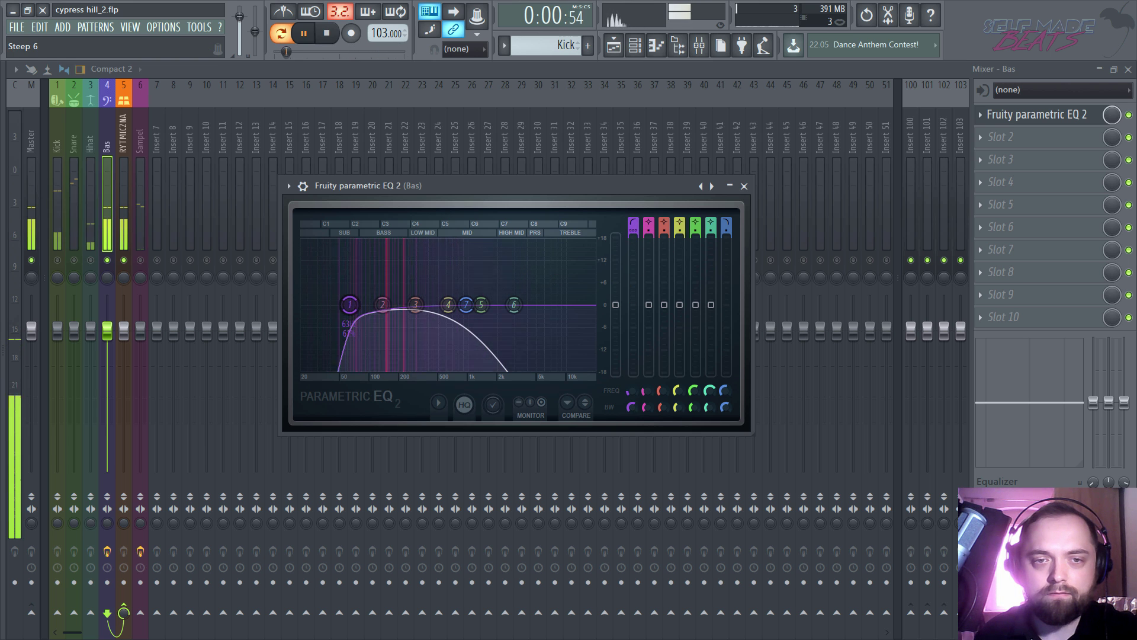
pyautogui.press('space')
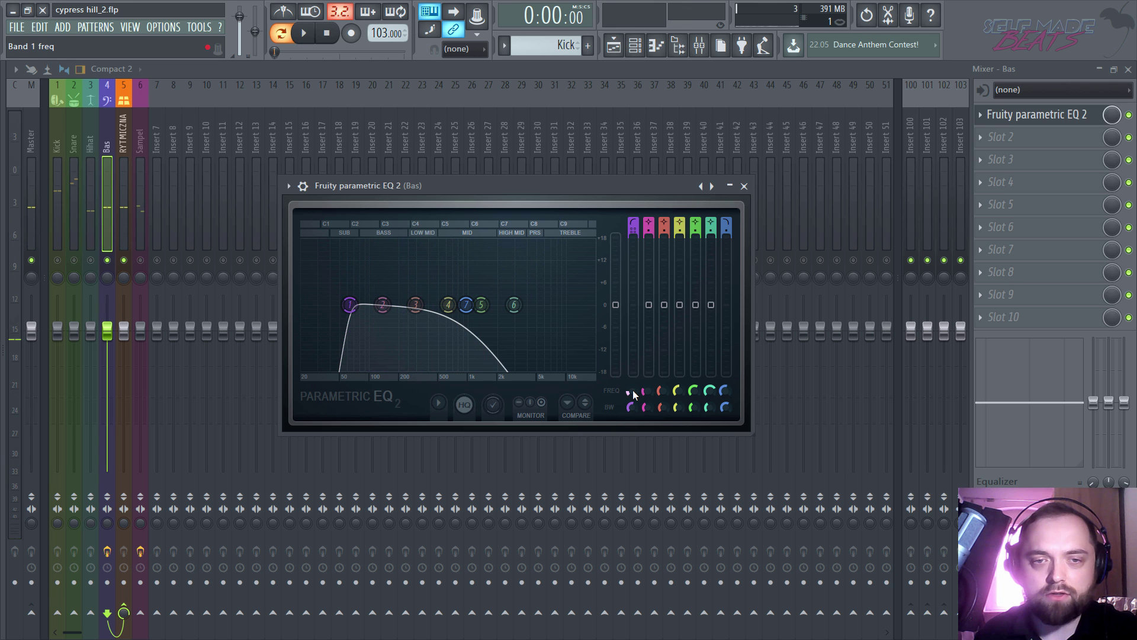
pyautogui.moveTo(633, 392); pyautogui.dragTo(633, 396)
pyautogui.press('space')
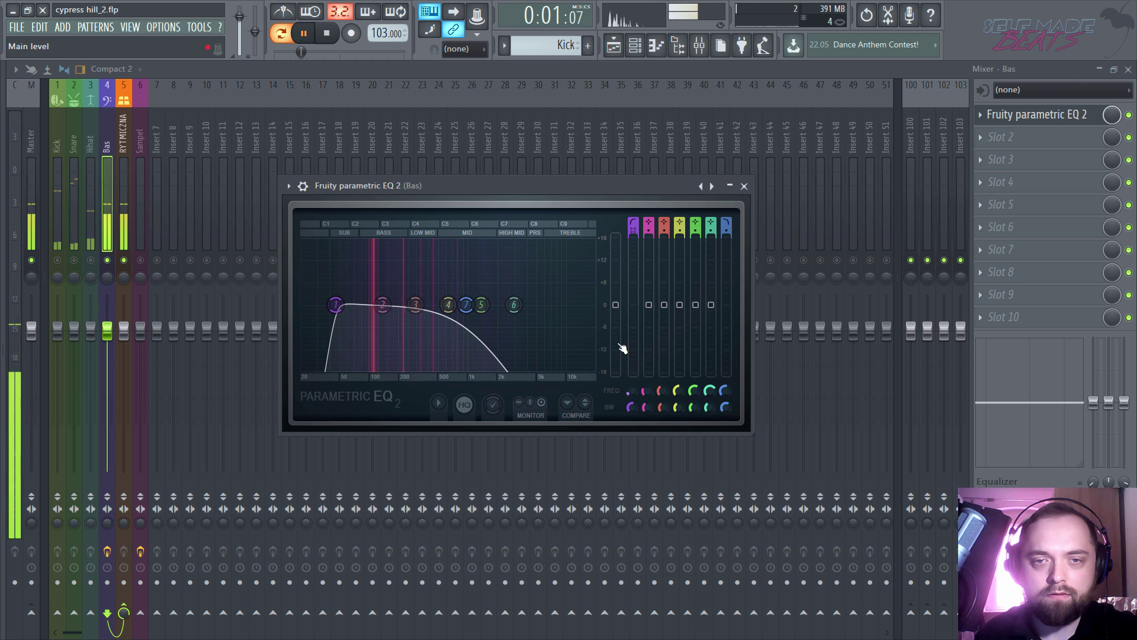
# Step: Give the band 1 high-pass filter a gentler slope, raise its cutoff slightly, and audition the bass
pyautogui.press('space')
pyautogui.moveTo(634, 233); pyautogui.dragTo(635, 227)
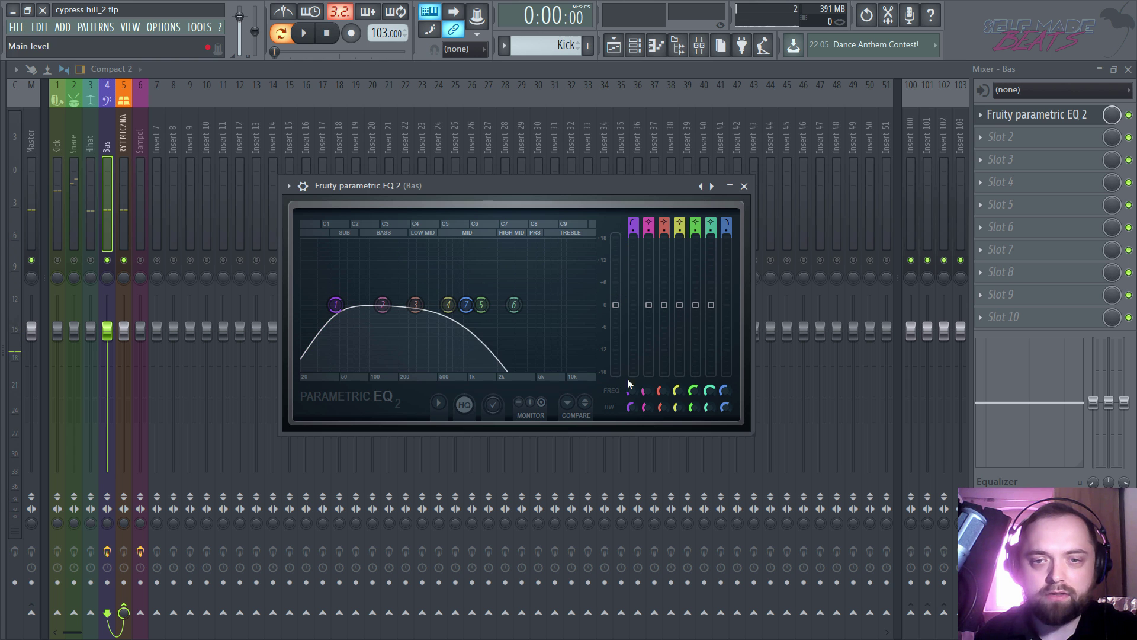
pyautogui.press('space')
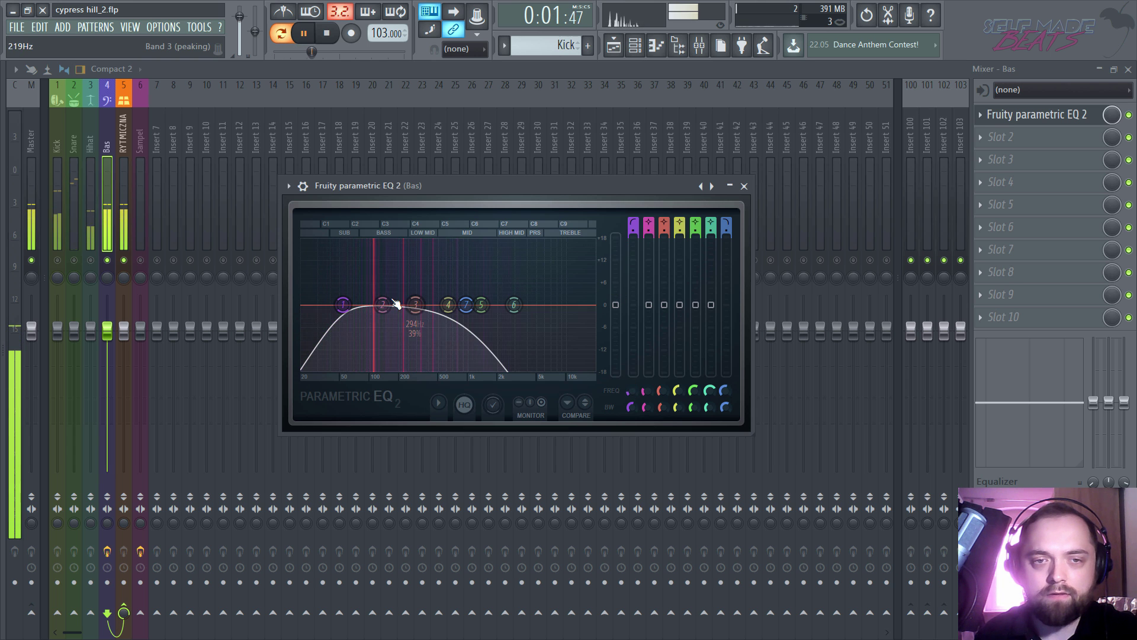
pyautogui.press('space')
# Step: Boost EQ bands 2 and 3 slightly and cut band 4 by 5.7 dB at 175 Hz with a 19% bandwidth
pyautogui.moveTo(382, 304); pyautogui.dragTo(394, 326)
pyautogui.press('space')
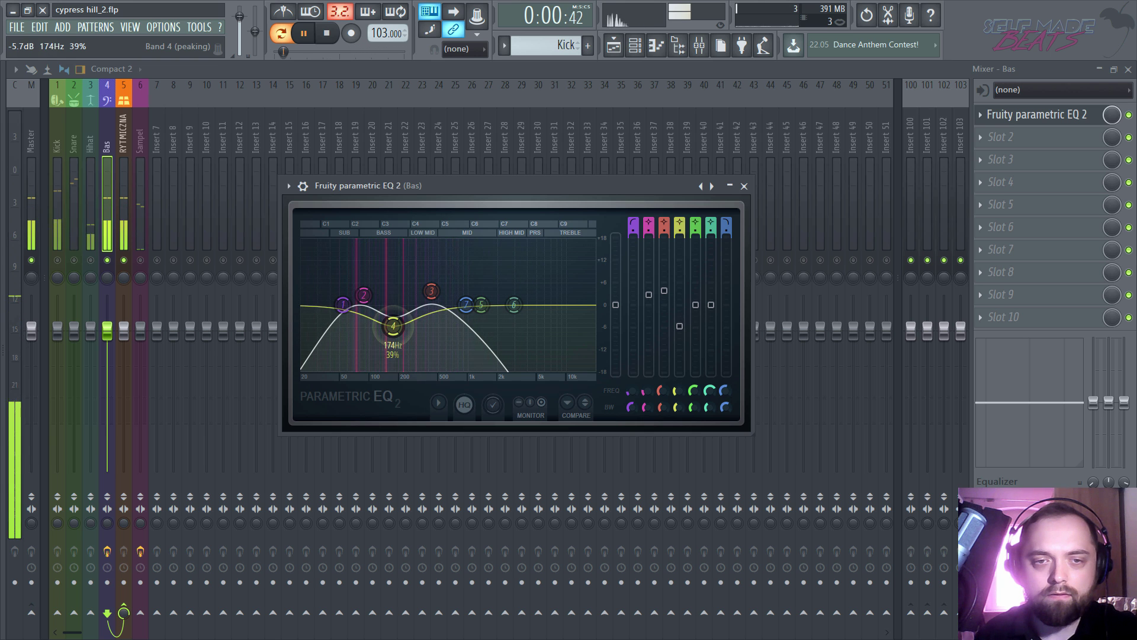
pyautogui.moveTo(678, 407); pyautogui.dragTo(679, 424)
pyautogui.press('space')
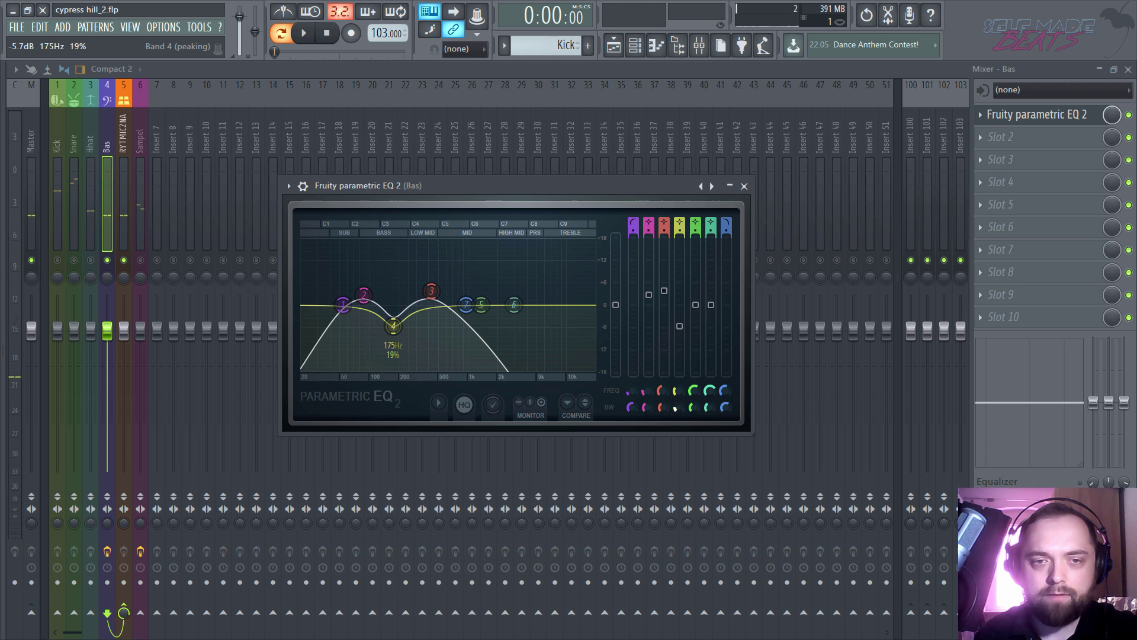
# Step: Widen the band 4 dip at 176 Hz to 26%, deepen its cut, audition the bass, and close the EQ
pyautogui.scroll(2, 400, 334)
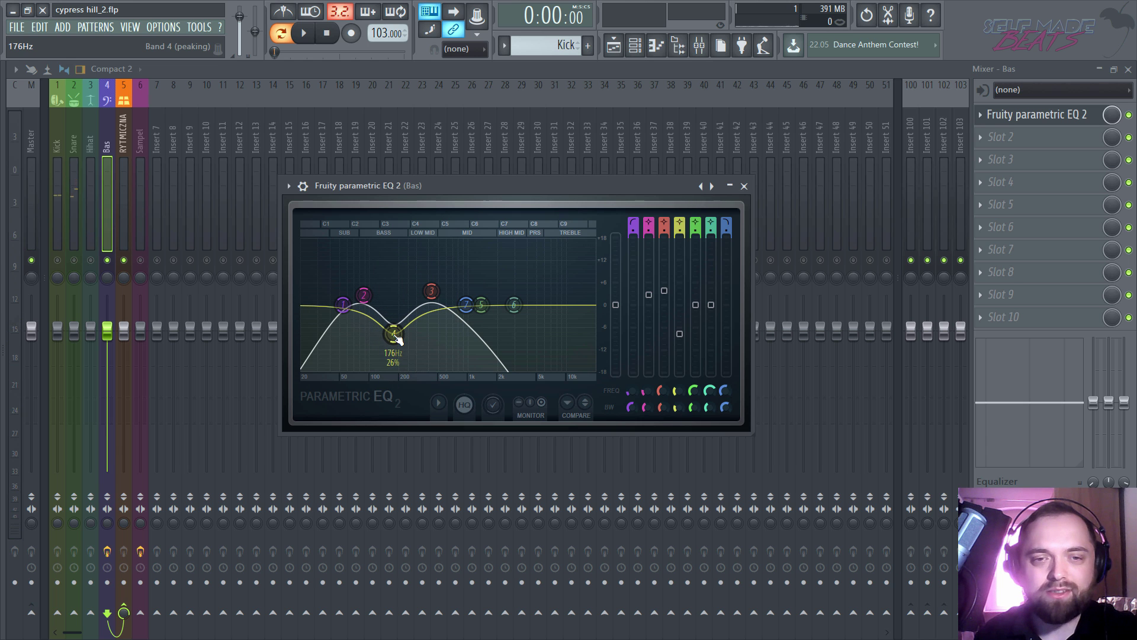
pyautogui.moveTo(393, 333); pyautogui.dragTo(393, 335)
pyautogui.click(676, 407)
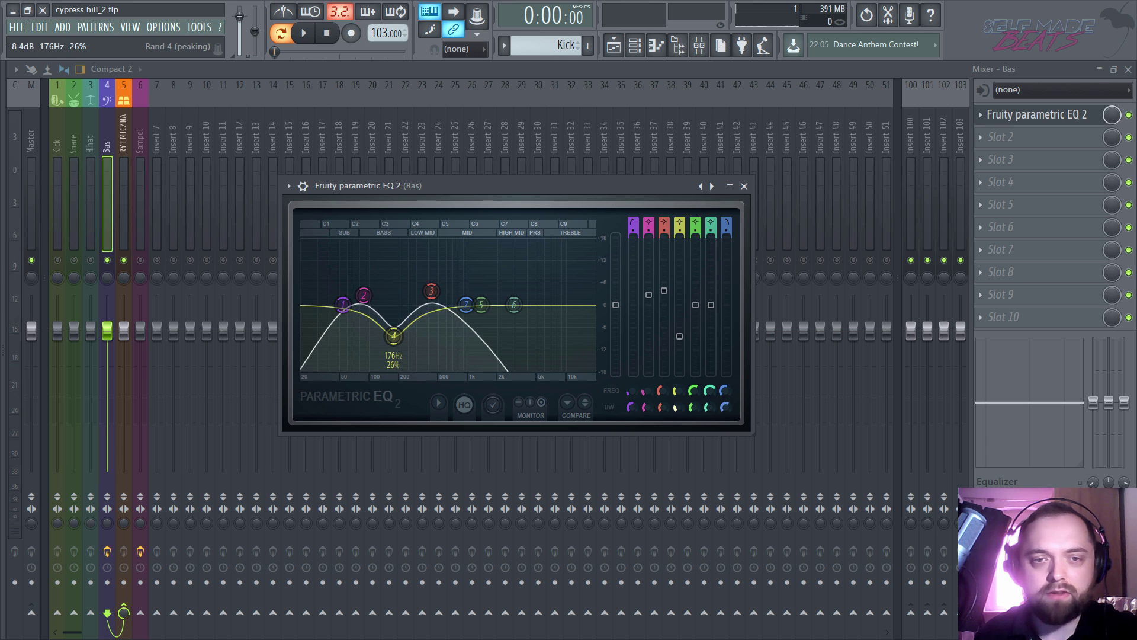
pyautogui.moveTo(395, 338); pyautogui.dragTo(395, 342)
pyautogui.press('space')
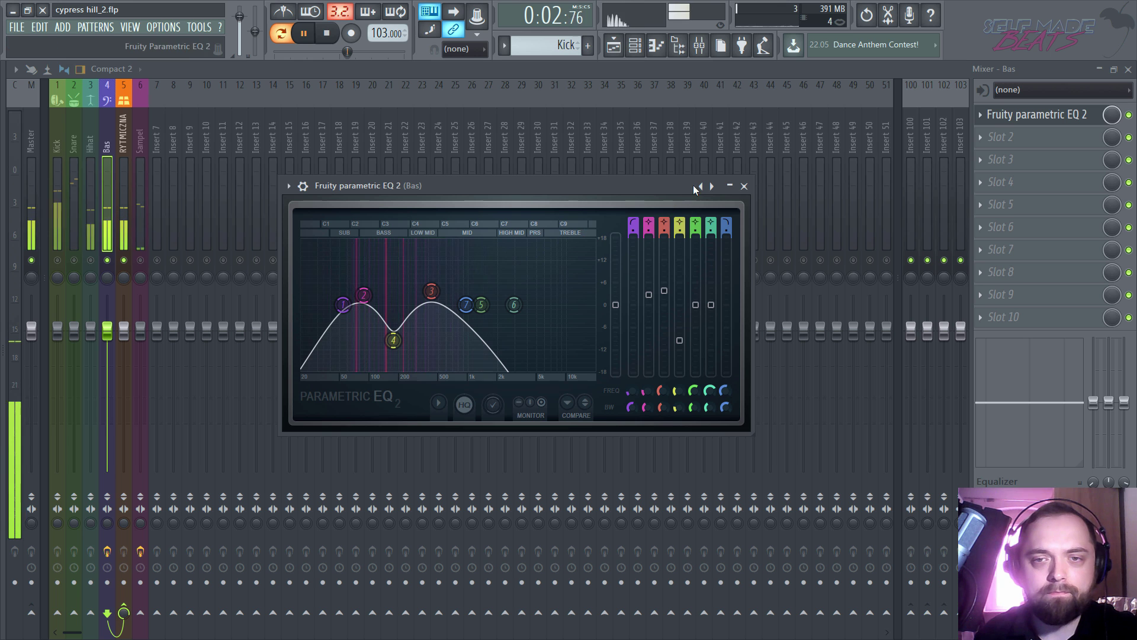
pyautogui.press('space')
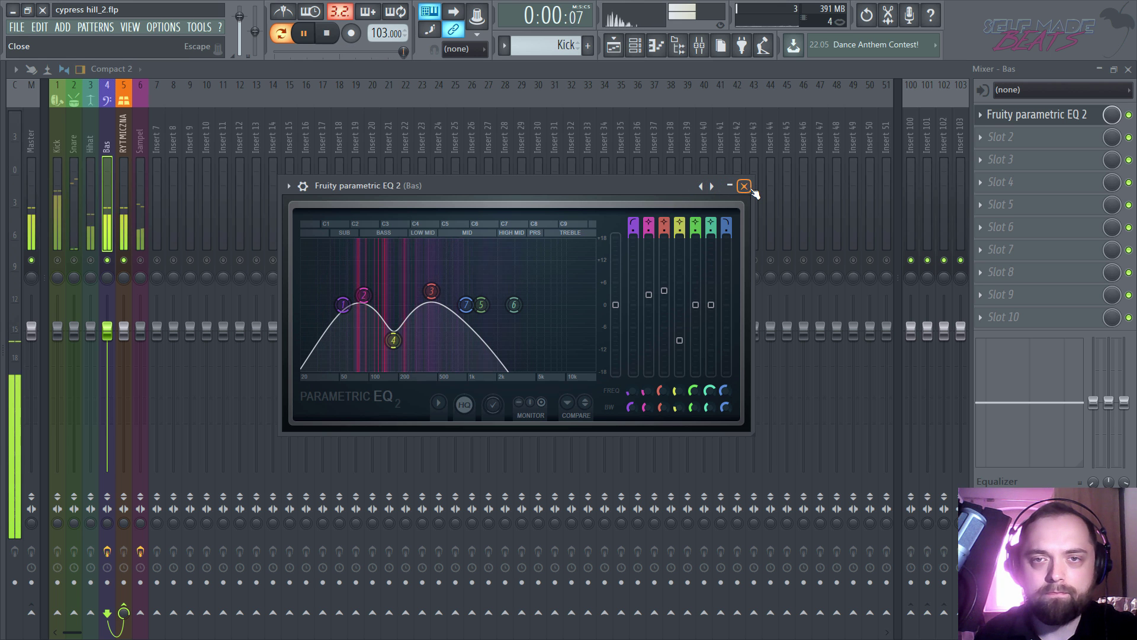
pyautogui.click(744, 186)
# Step: Add Fruity Compressor in slot 2 with threshold -31.5 dB, ratio 15.4:1, attack 19.0 ms and gain 7.7 dB, and audition the bass
pyautogui.click(998, 139)
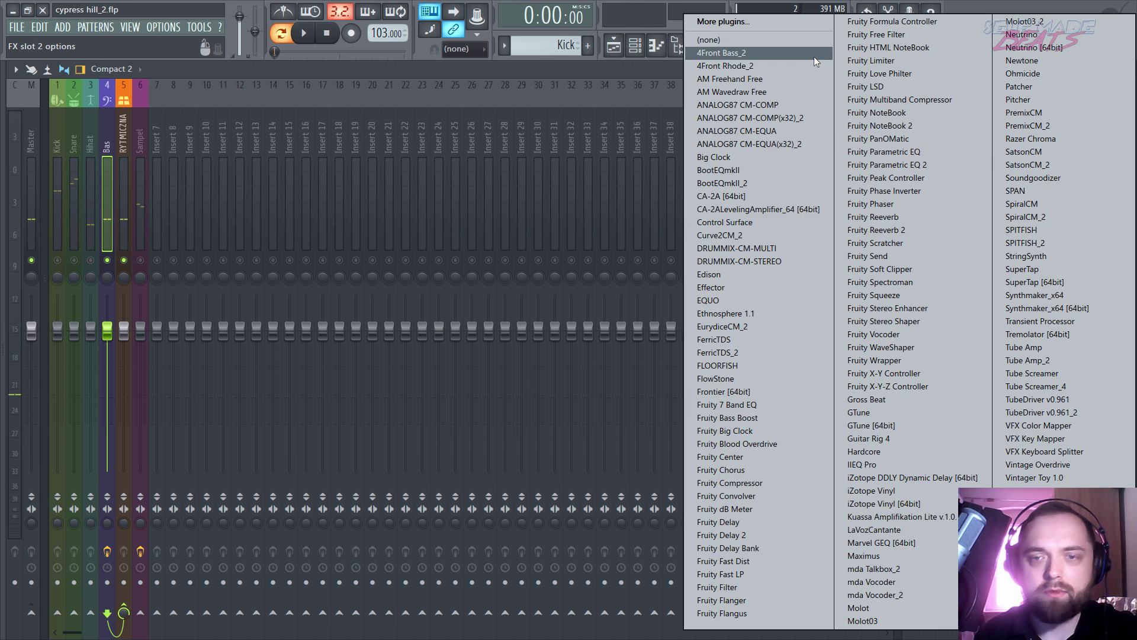
pyautogui.click(729, 483)
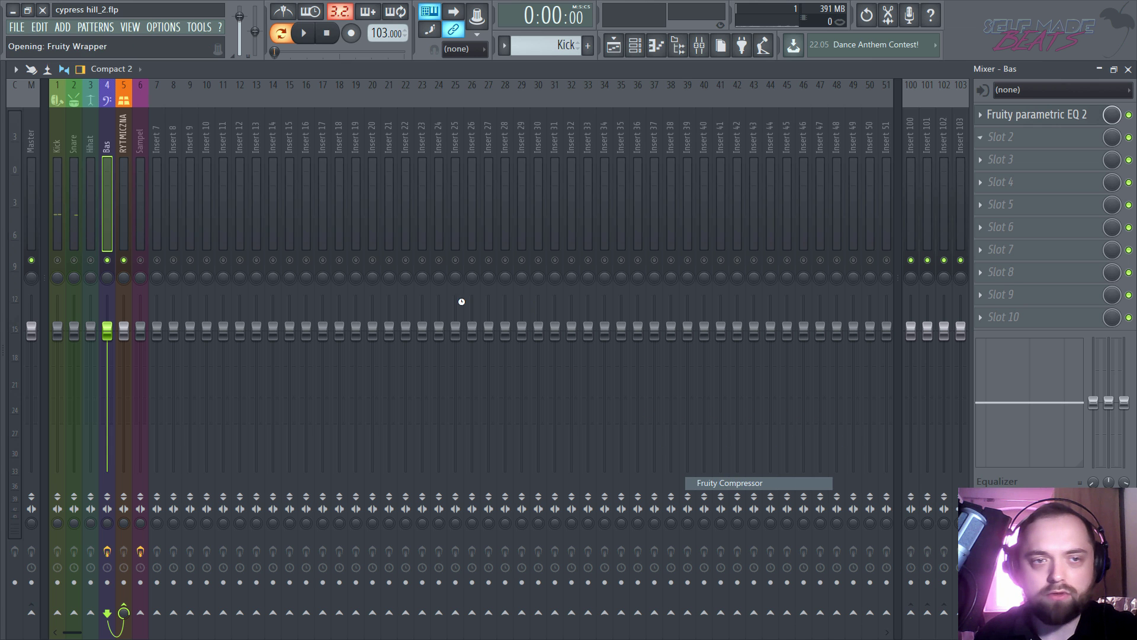
pyautogui.moveTo(287, 181); pyautogui.dragTo(624, 228)
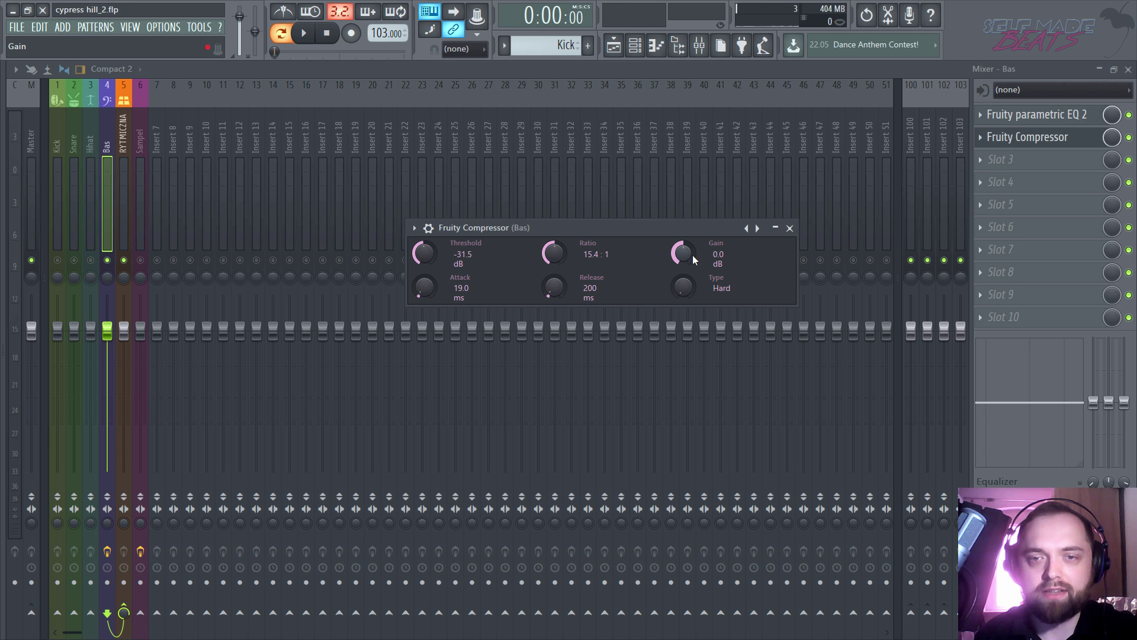
pyautogui.press('space')
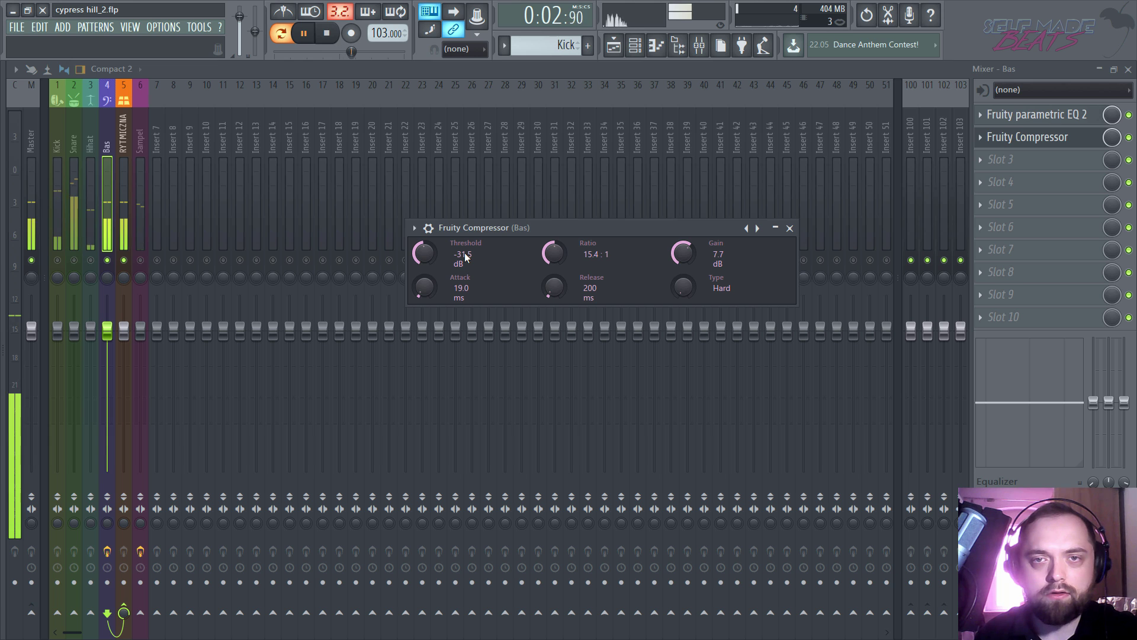
# Step: Set the bass compressor's gain to 15.1 dB while auditioning the bass, and close the compressor
pyautogui.press('space')
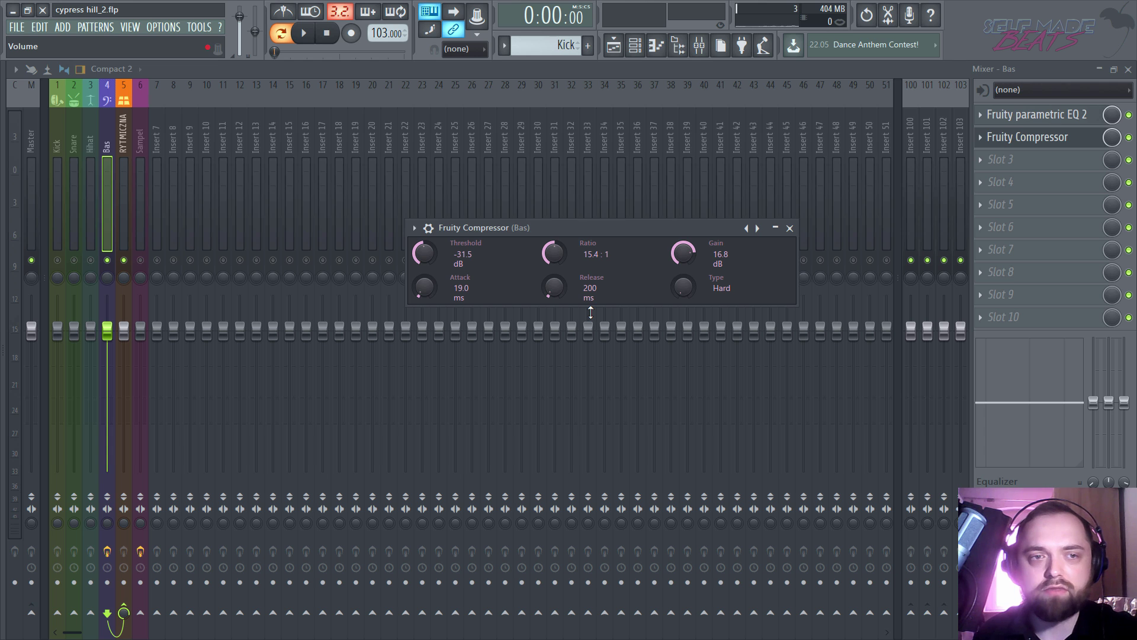
pyautogui.press('space')
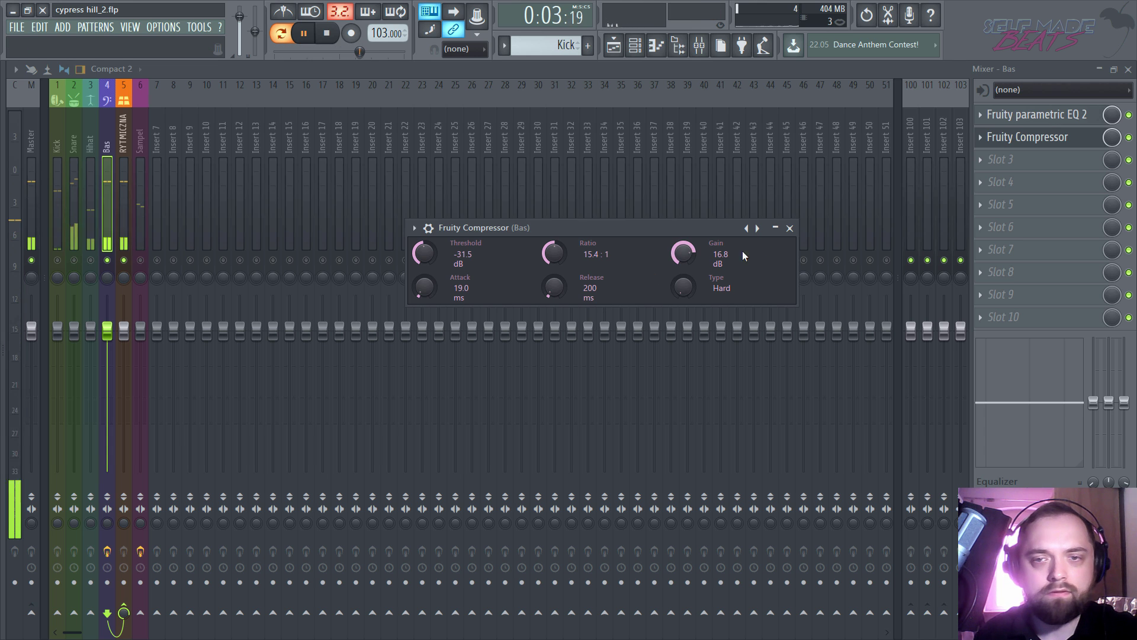
pyautogui.press('space')
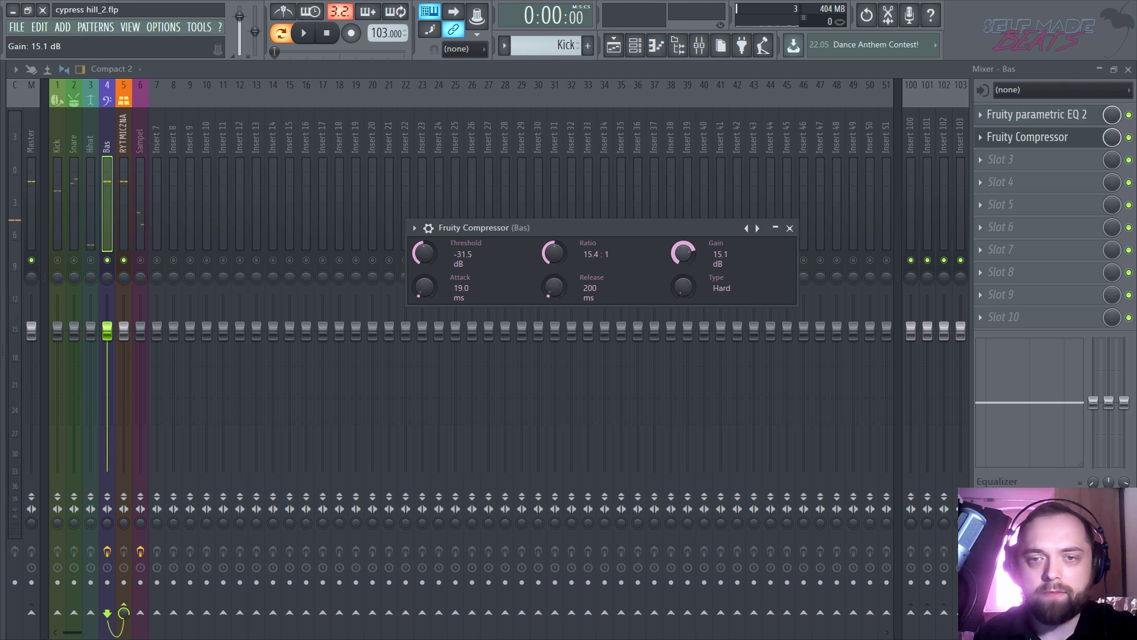
pyautogui.click(789, 228)
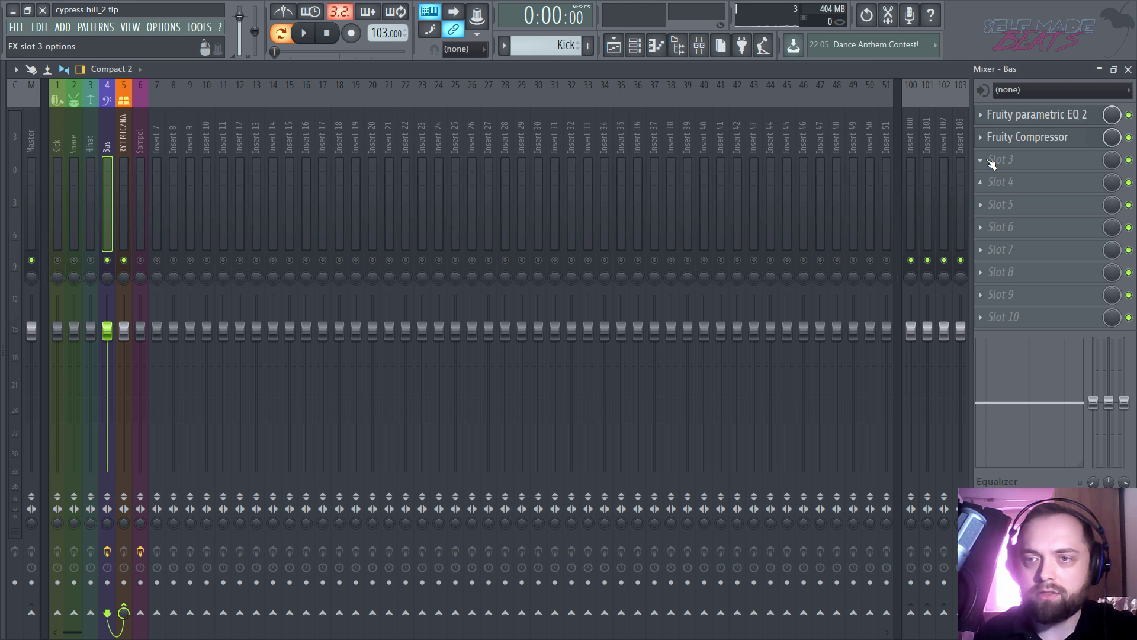
# Step: Add Fruity Blood Overdrive to the Bas track and move it to the first effect slot, ahead of the EQ
pyautogui.click(991, 164)
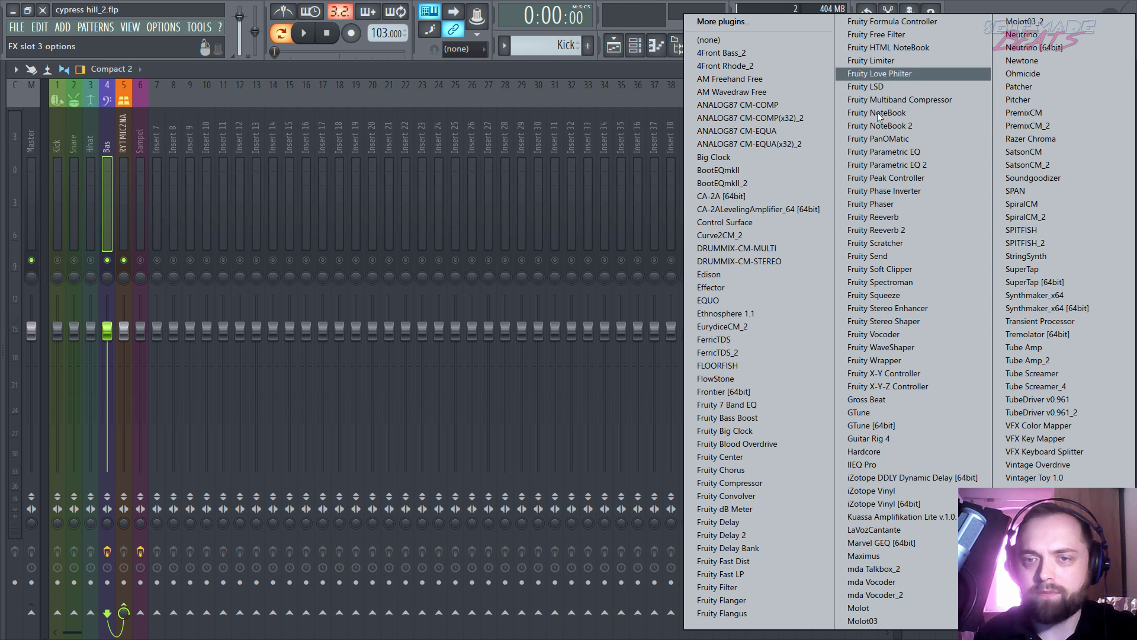
pyautogui.click(776, 444)
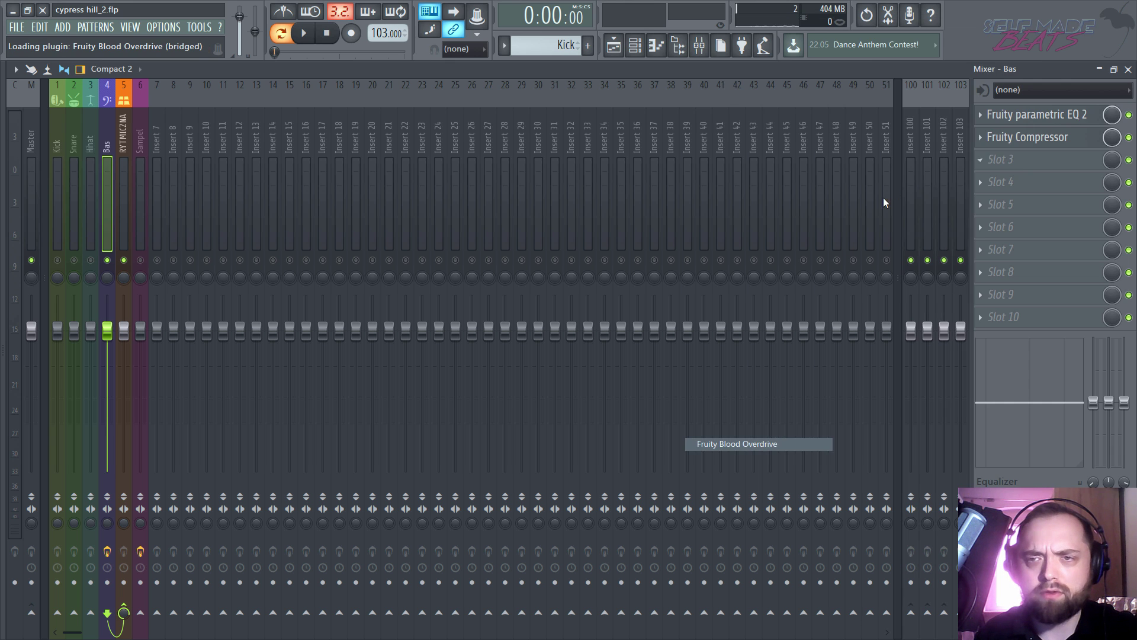
pyautogui.moveTo(1033, 170); pyautogui.dragTo(1033, 116)
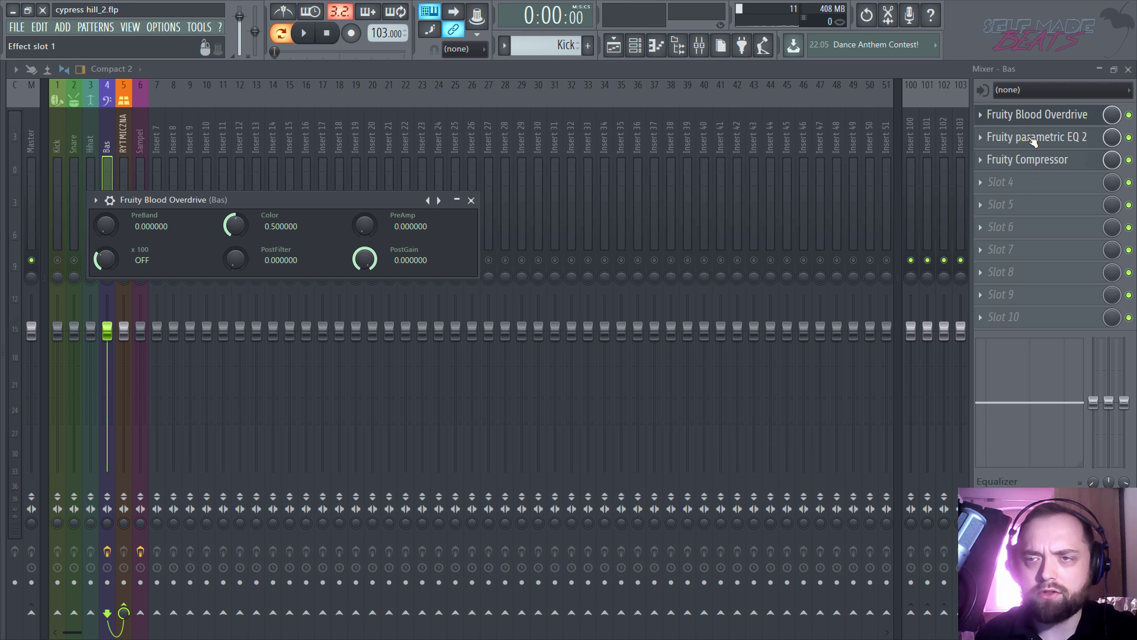
# Step: Set the Blood Overdrive PreAmp to about 0.25 and Color to about 0.67 while auditioning the bass, and close the plugin
pyautogui.moveTo(382, 200); pyautogui.dragTo(614, 218)
pyautogui.press('space')
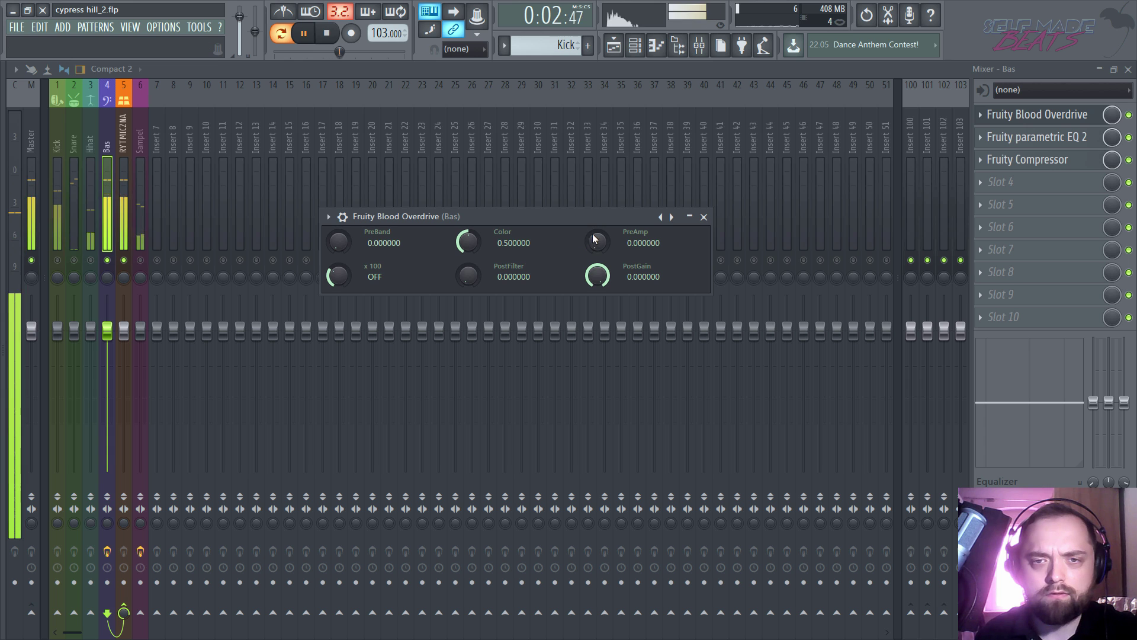
pyautogui.moveTo(595, 245); pyautogui.dragTo(595, 236)
pyautogui.moveTo(479, 248); pyautogui.dragTo(478, 233)
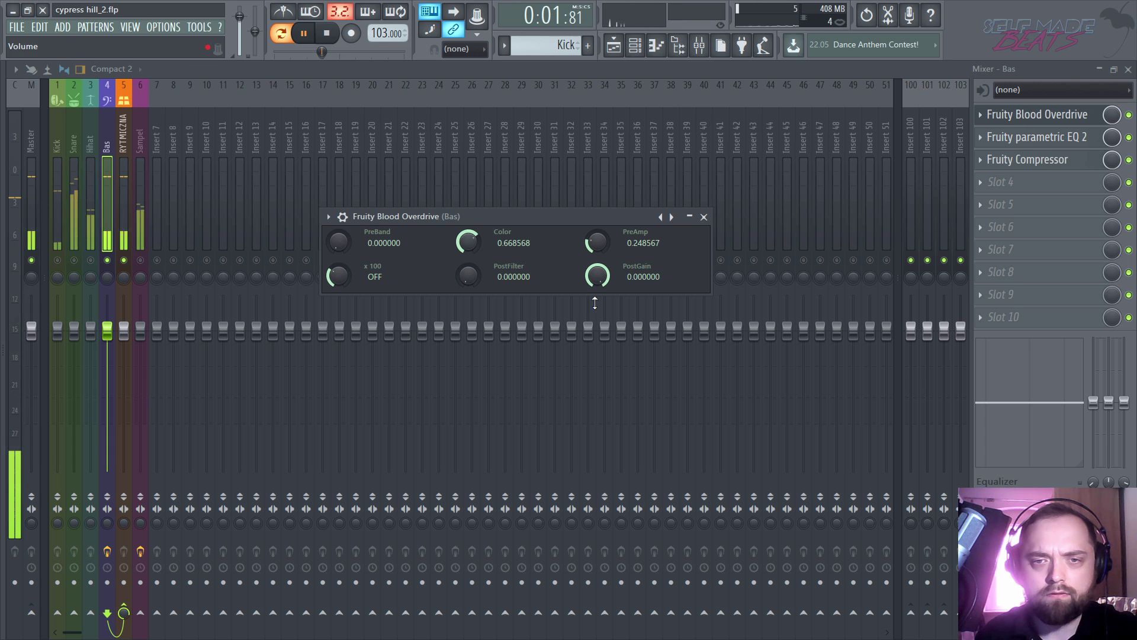
pyautogui.click(705, 218)
pyautogui.press('space')
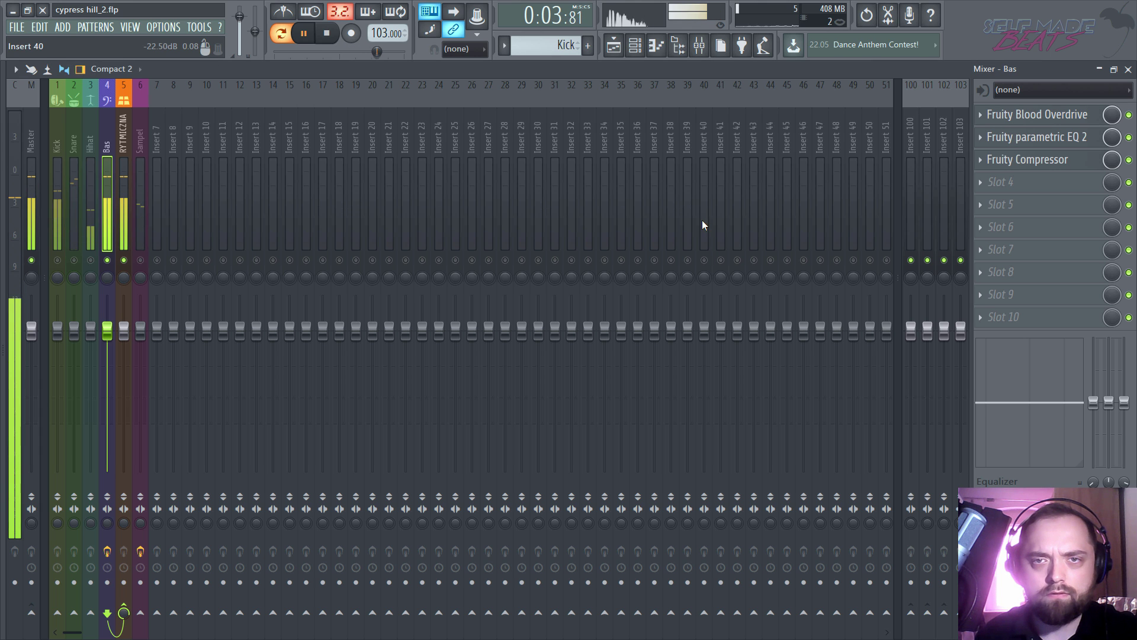
# Step: In the bass EQ, lower the band 7 low-pass cutoff and steepen the band 1 high-pass slope while auditioning, and close it
pyautogui.click(1037, 136)
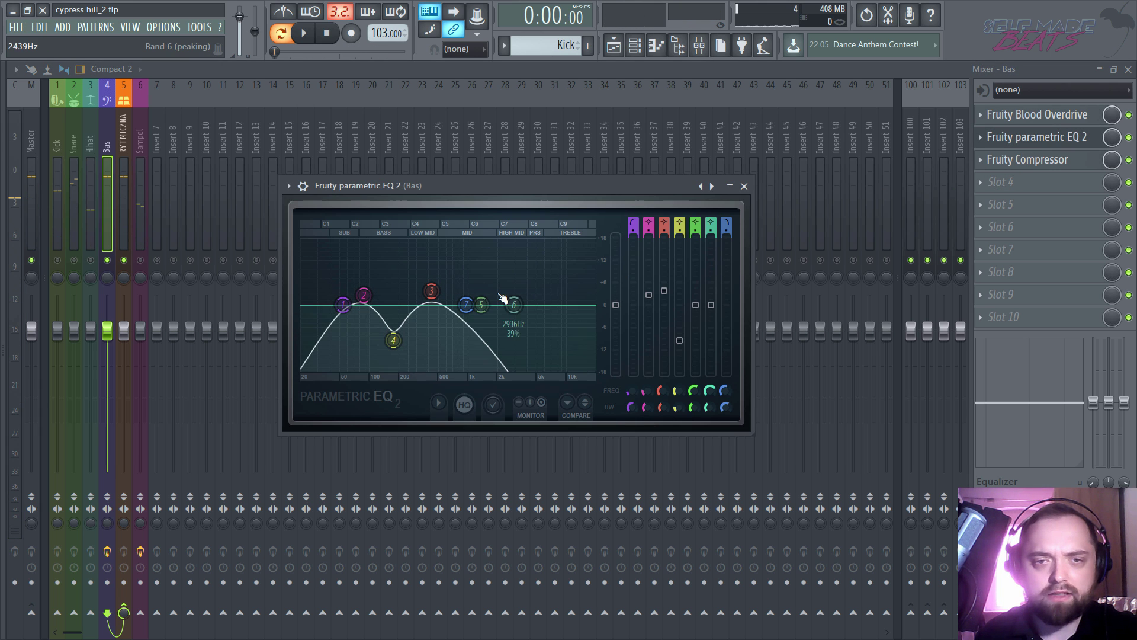
pyautogui.moveTo(467, 304); pyautogui.dragTo(444, 304)
pyautogui.press('space')
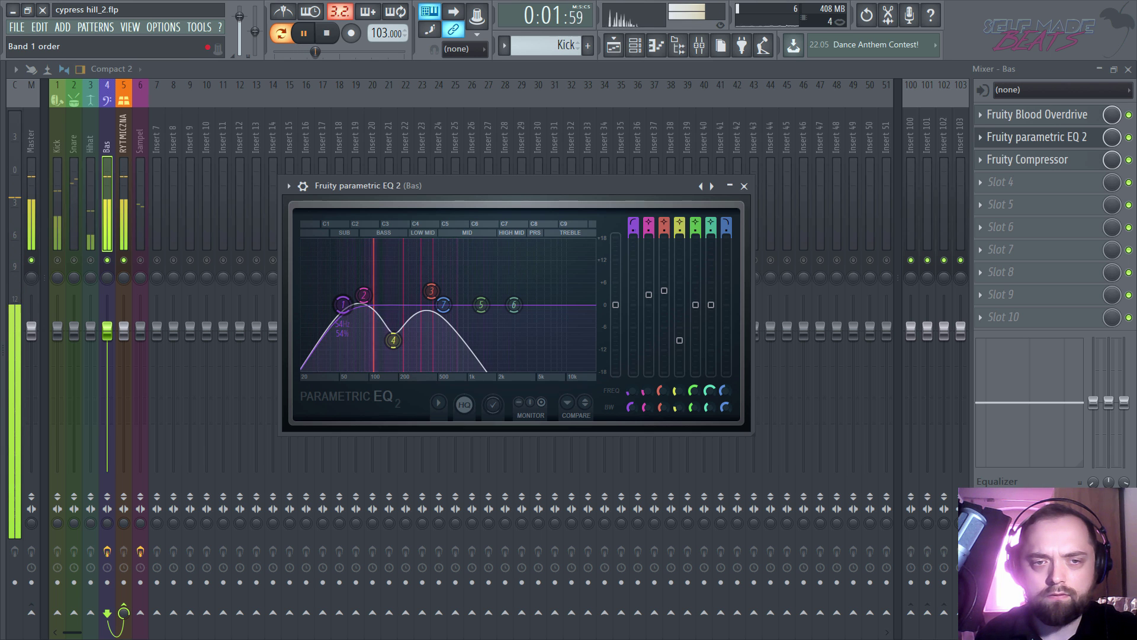
pyautogui.moveTo(636, 231); pyautogui.dragTo(637, 224)
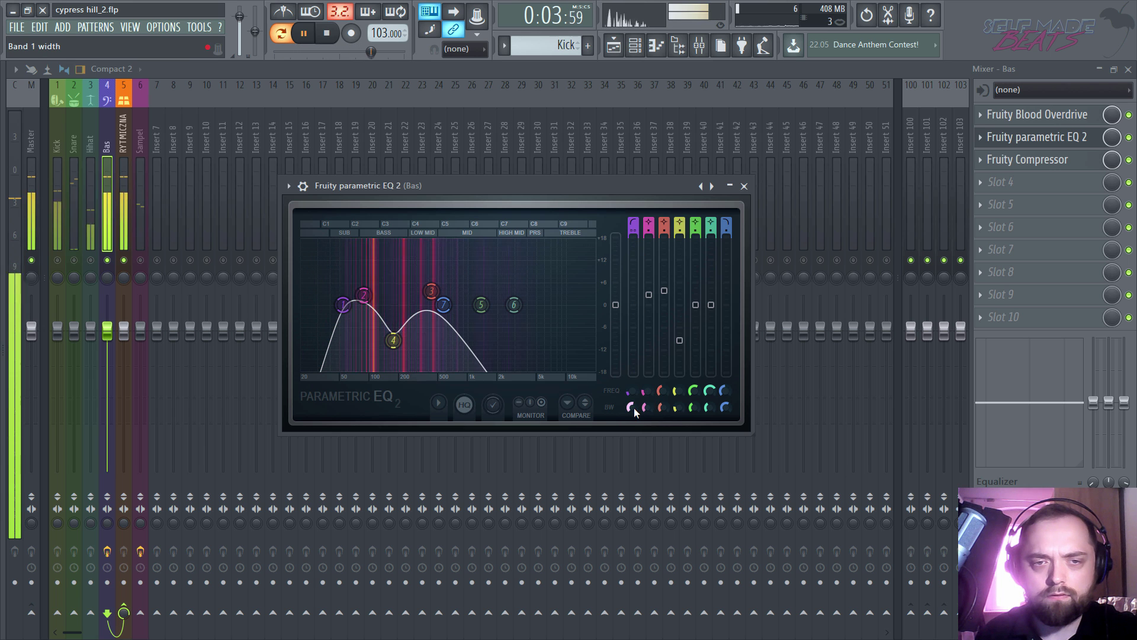
pyautogui.press('space')
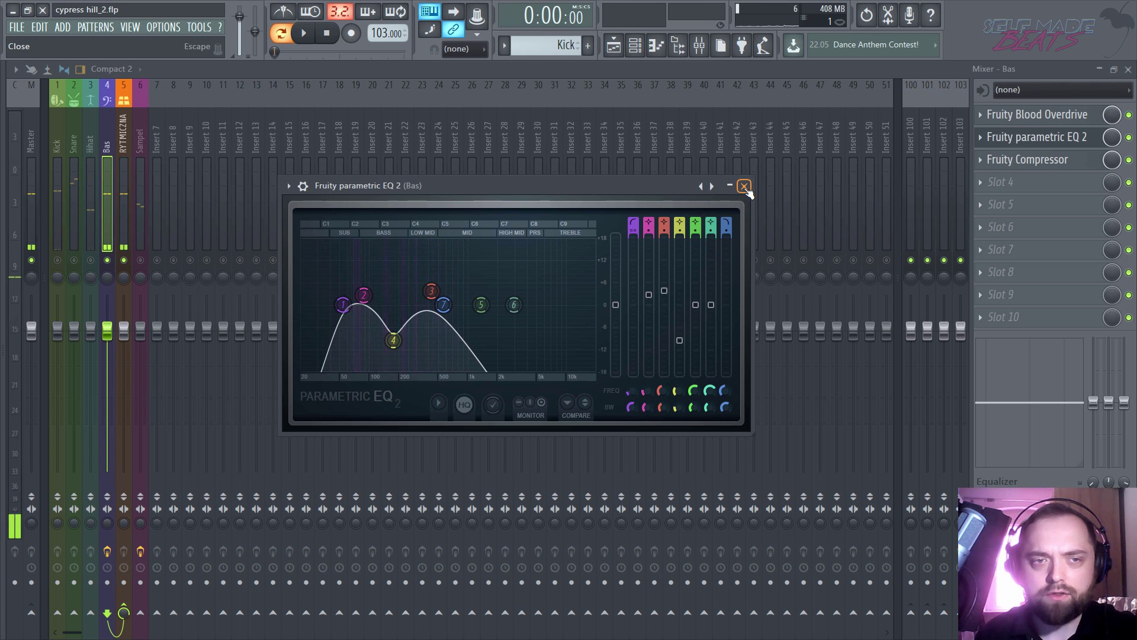
pyautogui.click(744, 185)
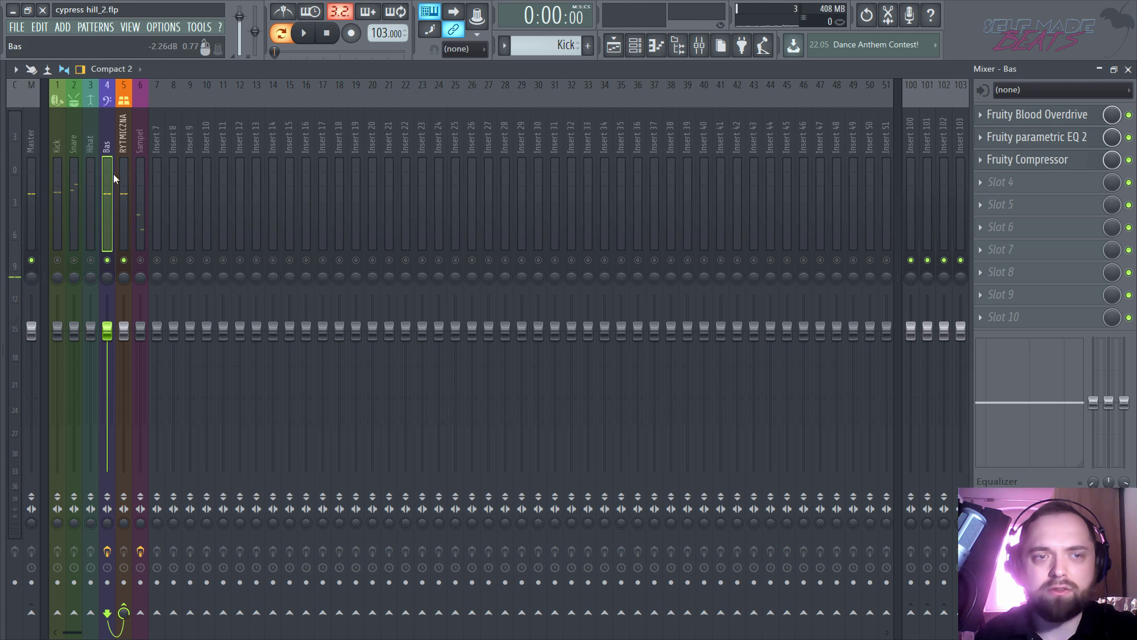
# Step: Unsolo the bass and lower the Bas track's volume to -3.6 dB while auditioning the full beat
pyautogui.rightClick(107, 260)
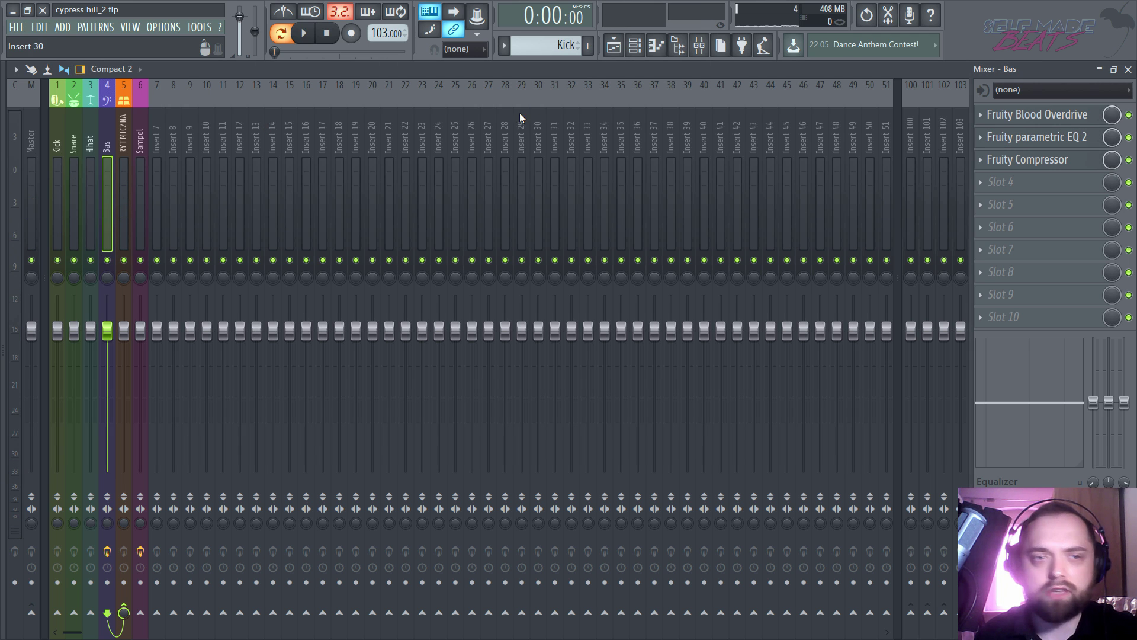
pyautogui.press('space')
pyautogui.moveTo(109, 335); pyautogui.dragTo(111, 347)
pyautogui.scroll(-1, 110, 343)
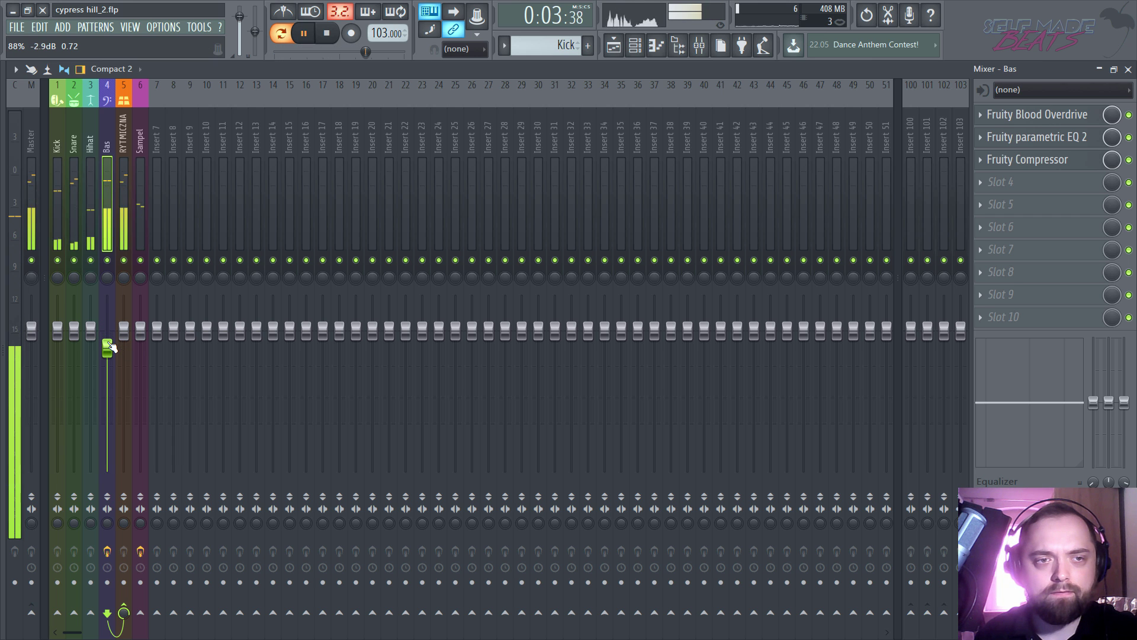
pyautogui.scroll(-1, 110, 344)
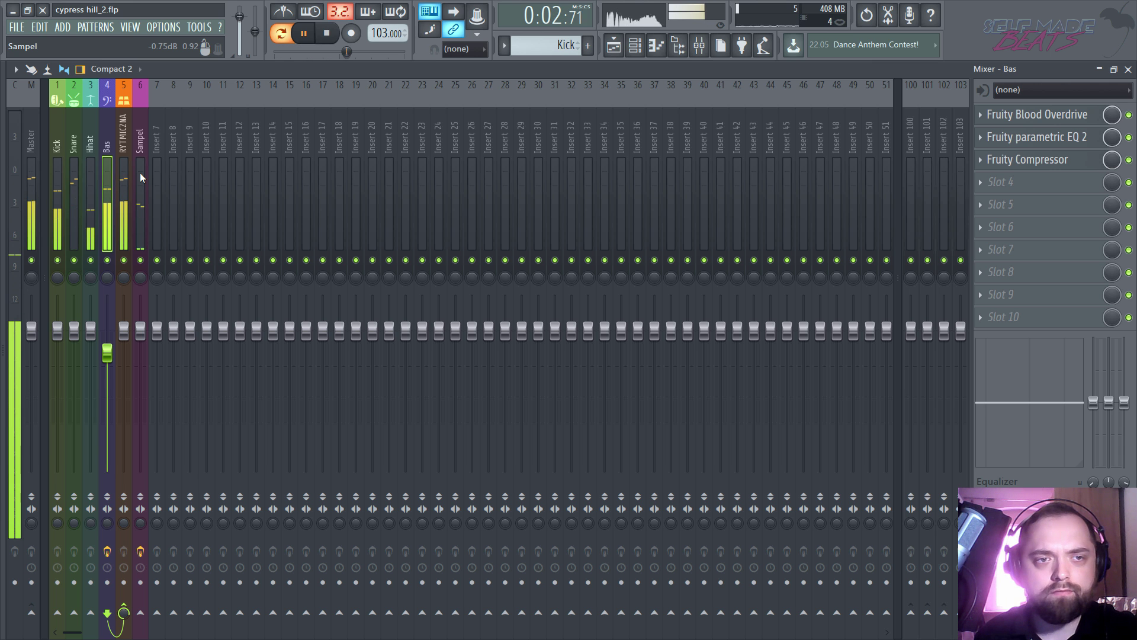
pyautogui.press('space')
# Step: Close the mixer and look over the polyphony and cut group settings of the Bas channel
pyautogui.click(1128, 70)
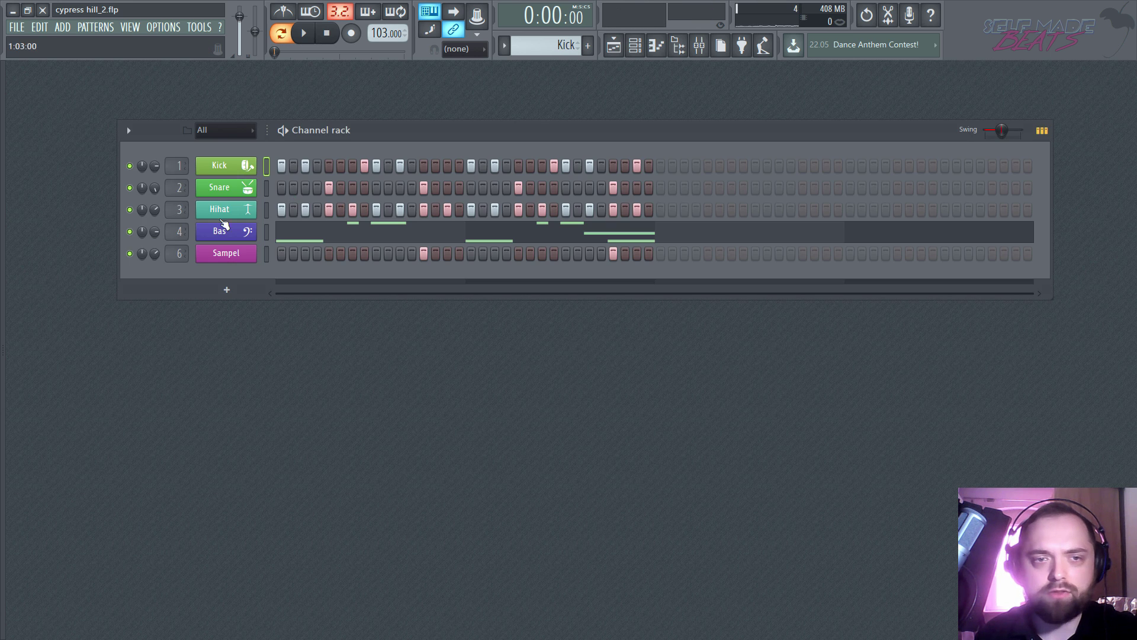
pyautogui.click(227, 239)
pyautogui.click(138, 228)
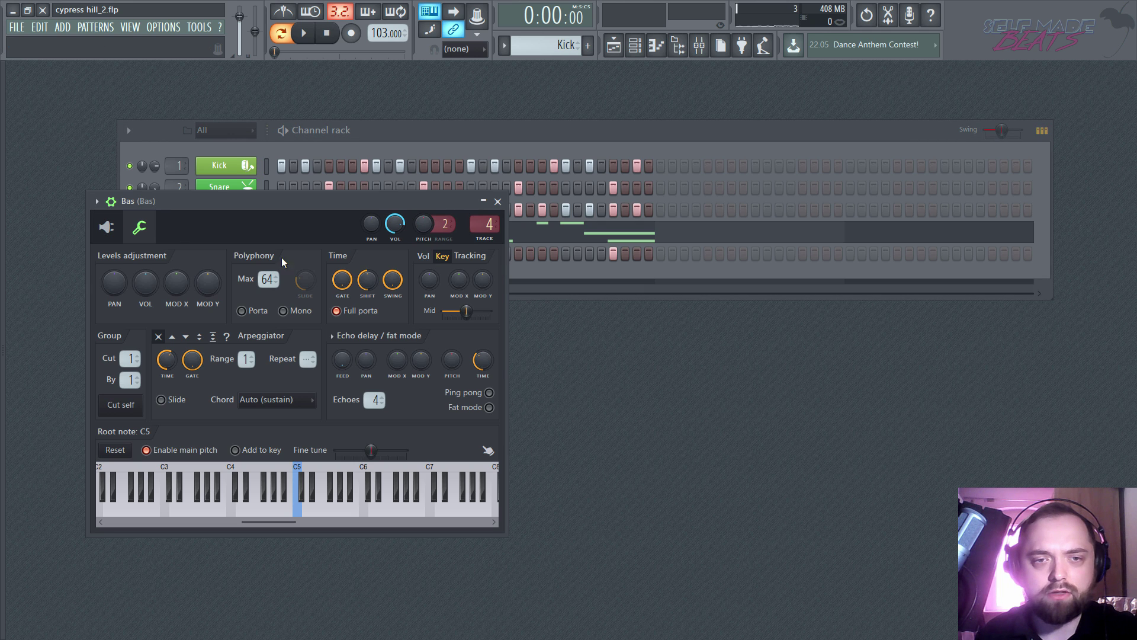
pyautogui.click(497, 202)
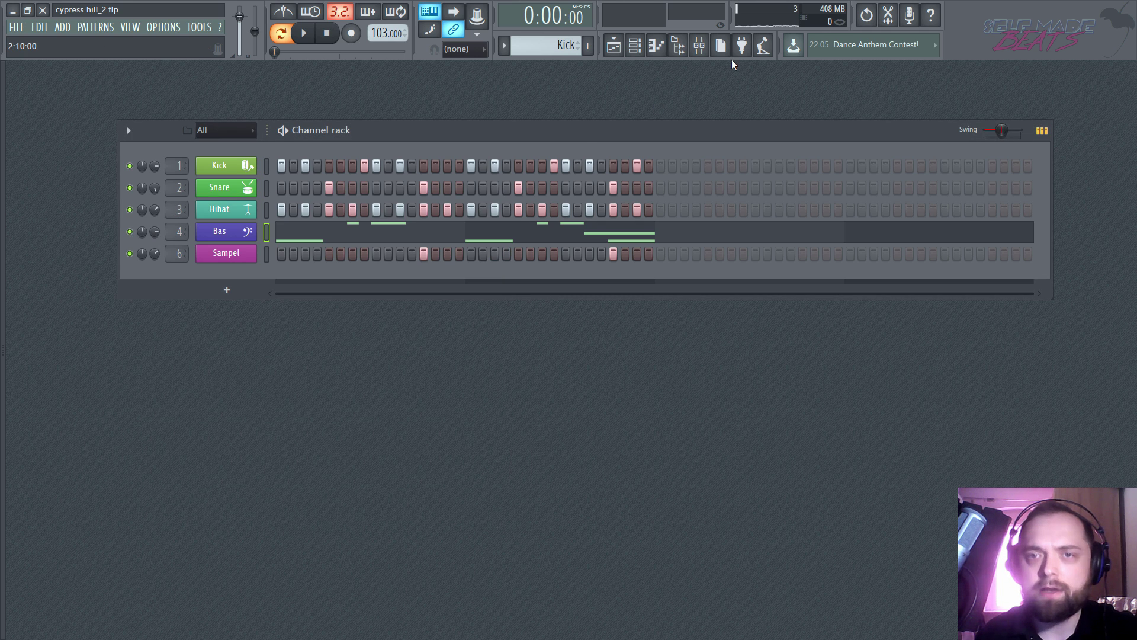
# Step: Reopen the mixer and switch it to the Wide 2 layout
pyautogui.click(698, 45)
pyautogui.click(57, 178)
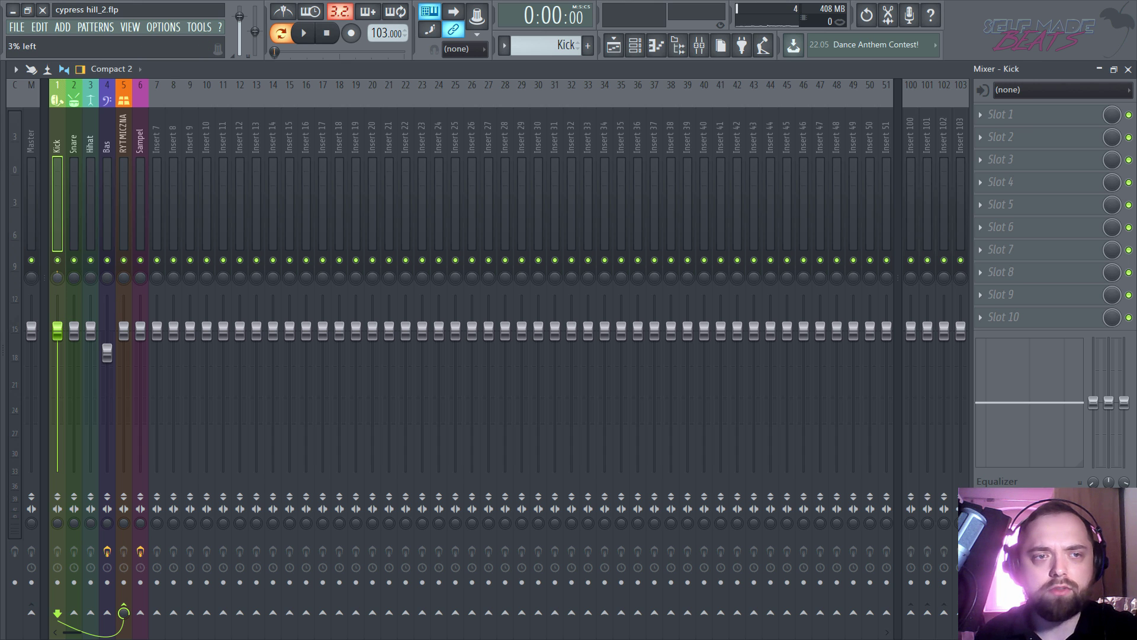
pyautogui.click(109, 276)
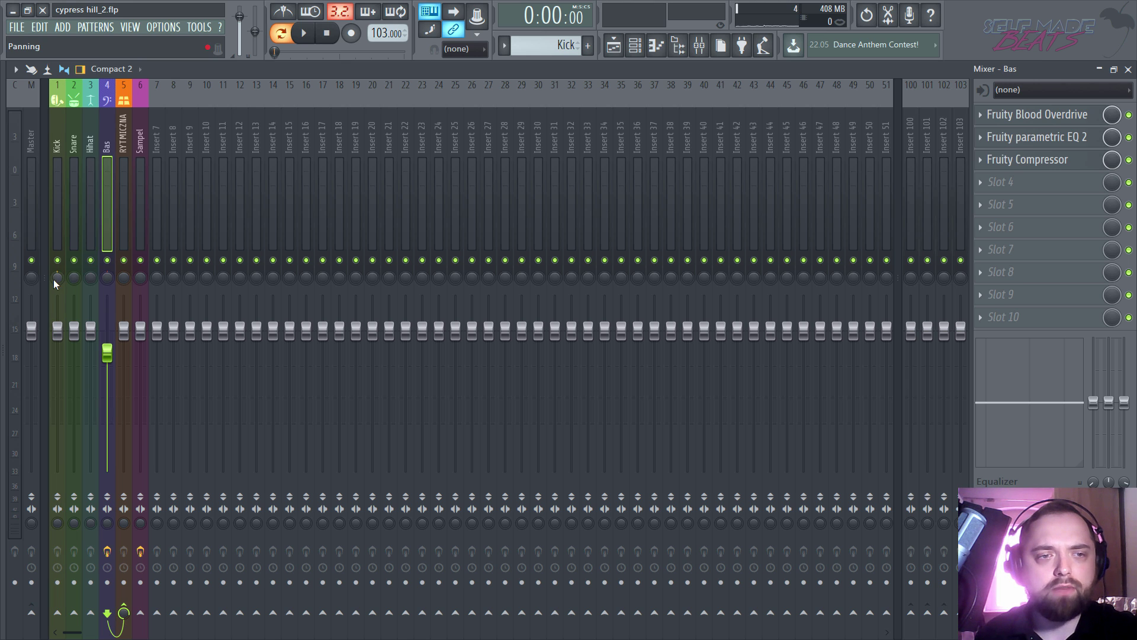
pyautogui.click(142, 73)
pyautogui.click(121, 130)
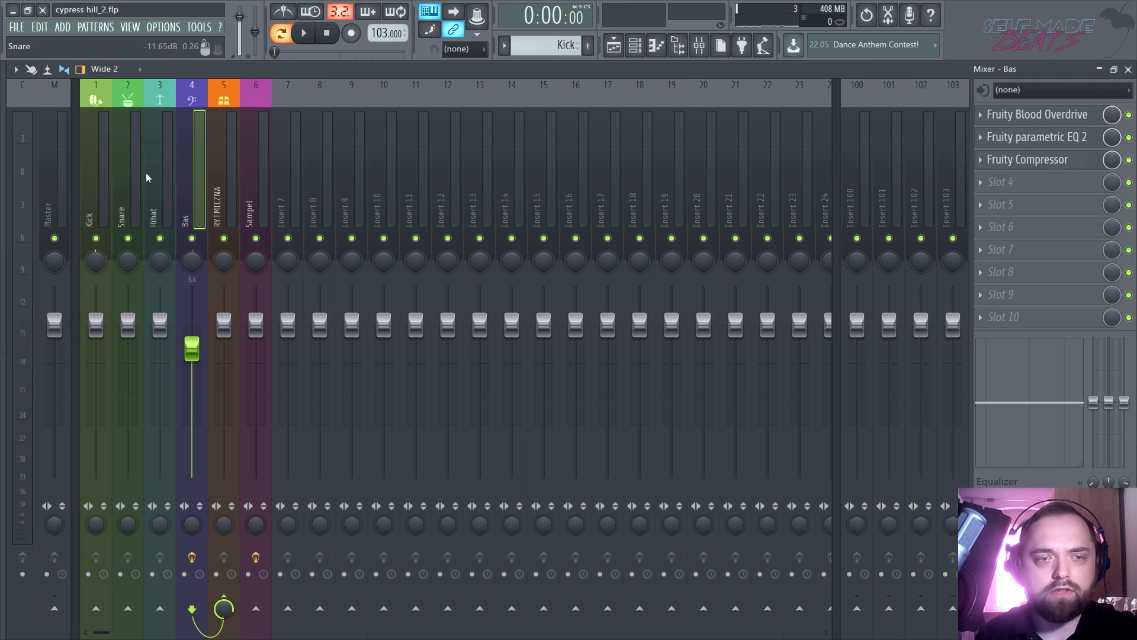
pyautogui.click(160, 196)
pyautogui.click(98, 192)
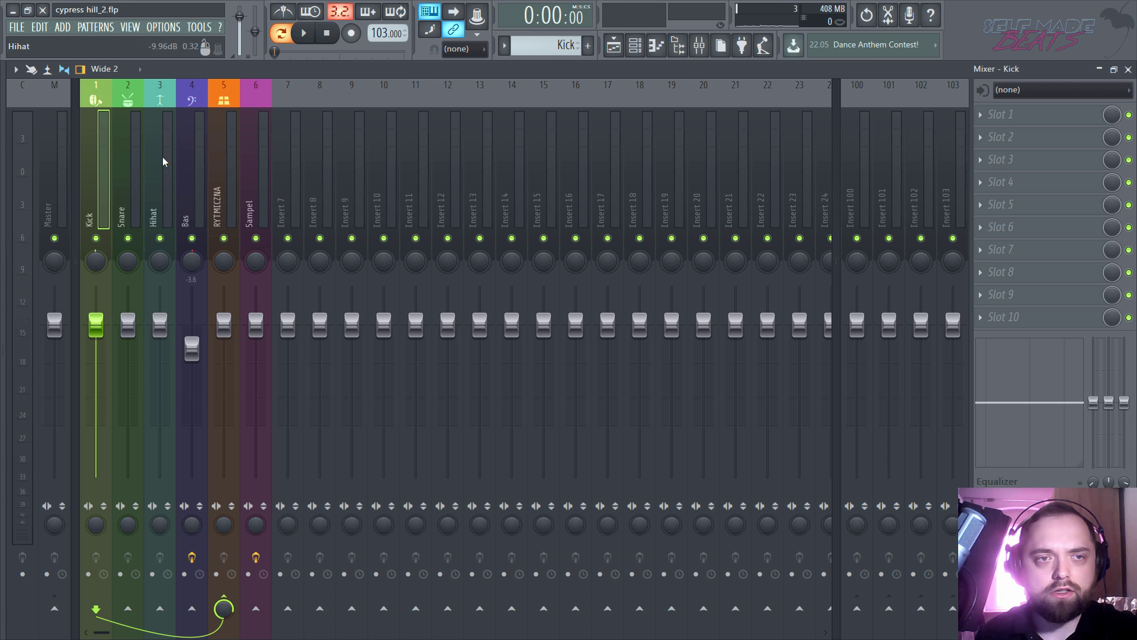
pyautogui.click(255, 167)
pyautogui.click(100, 189)
# Step: Pan the Hihat track slightly left and the Sampel track about 31% right while auditioning the beat
pyautogui.press('space')
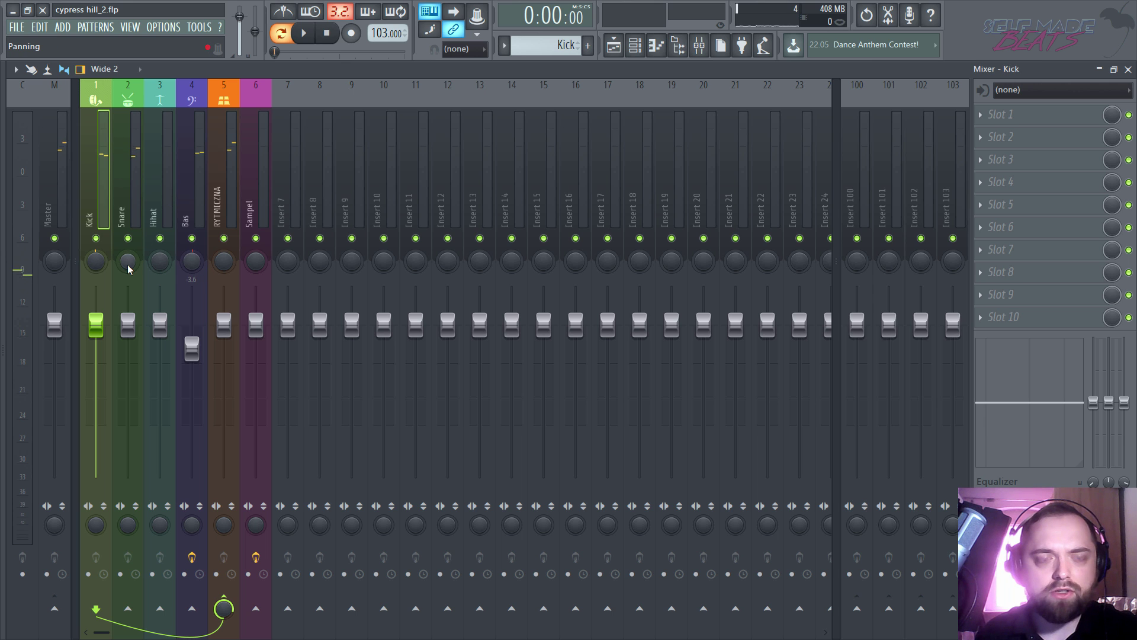
pyautogui.moveTo(135, 265); pyautogui.dragTo(161, 269)
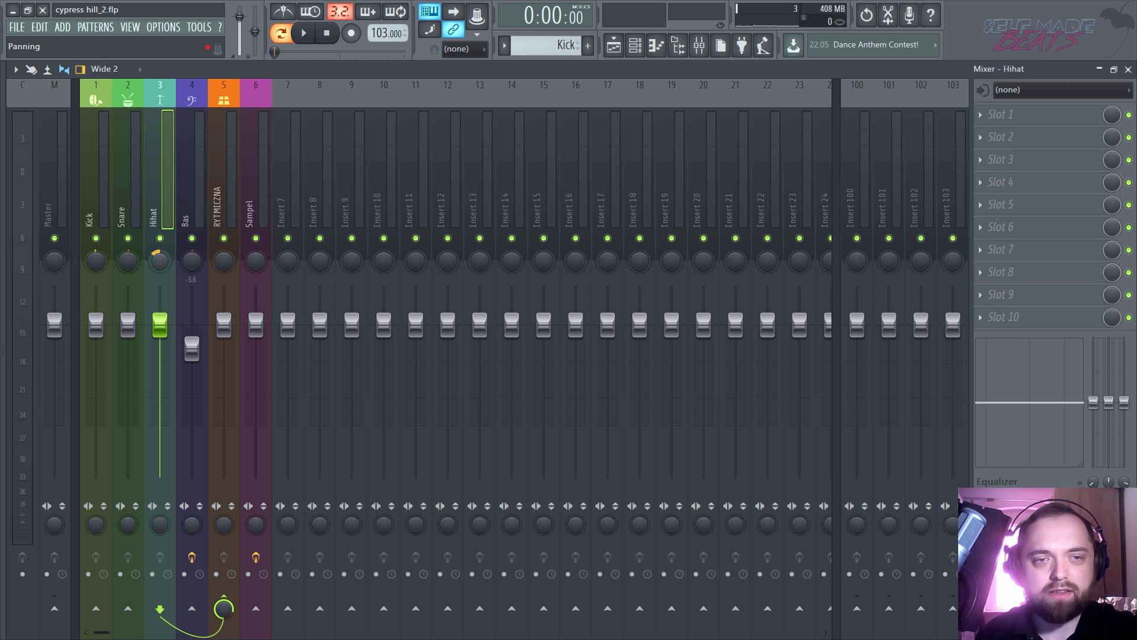
pyautogui.moveTo(257, 265); pyautogui.dragTo(249, 272)
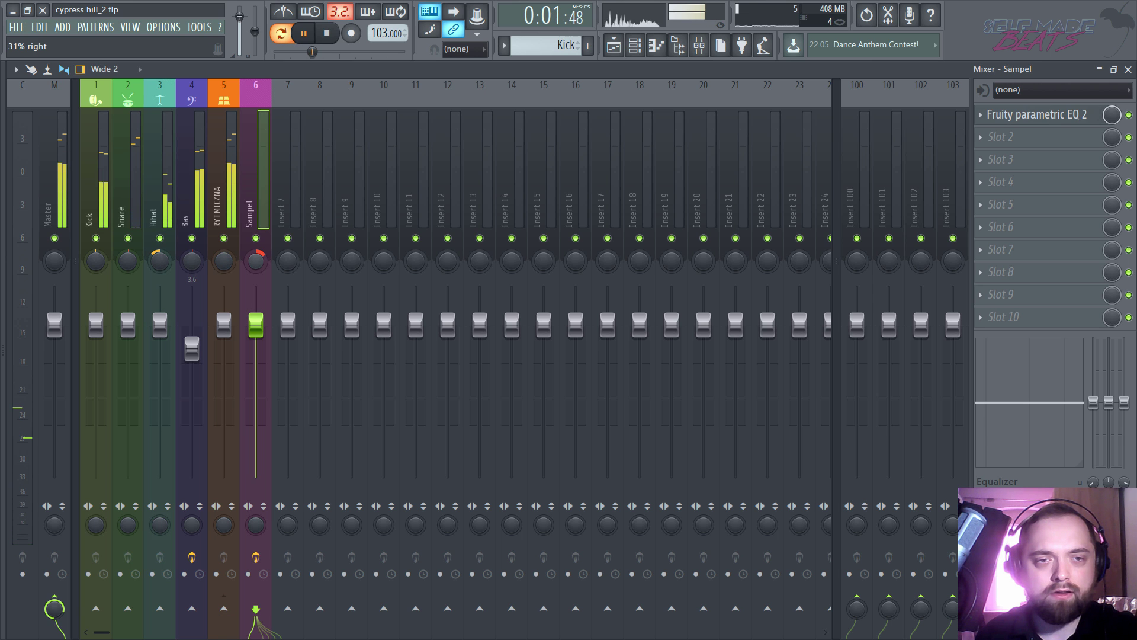
pyautogui.press('space')
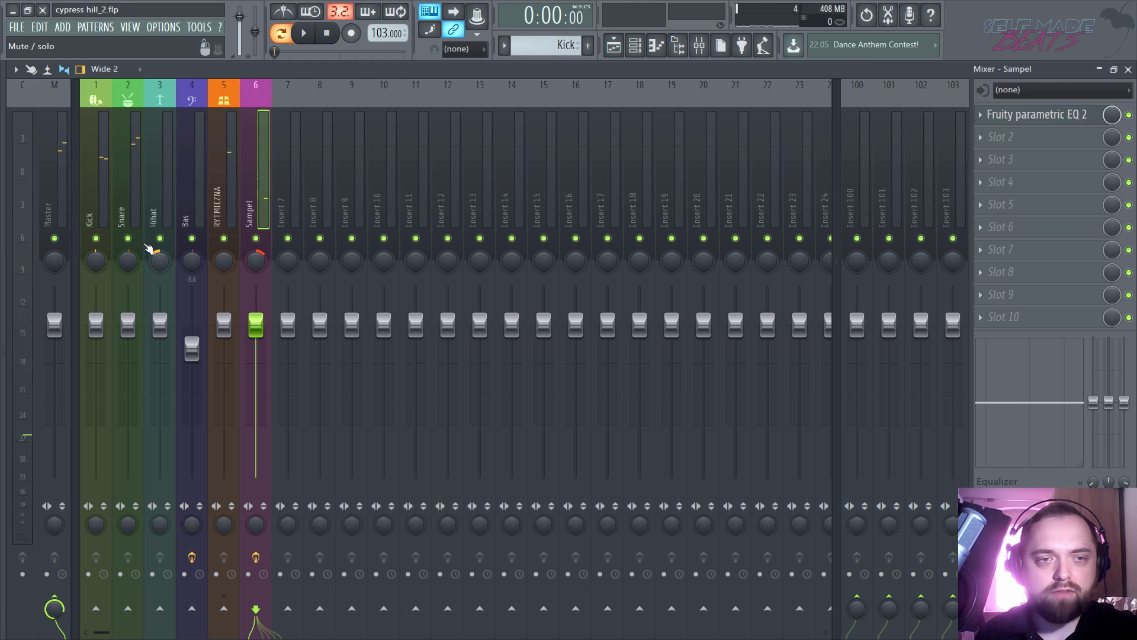
# Step: Lower the Hihat track's volume to -6.1 dB
pyautogui.click(160, 263)
pyautogui.scroll(-3, 168, 319)
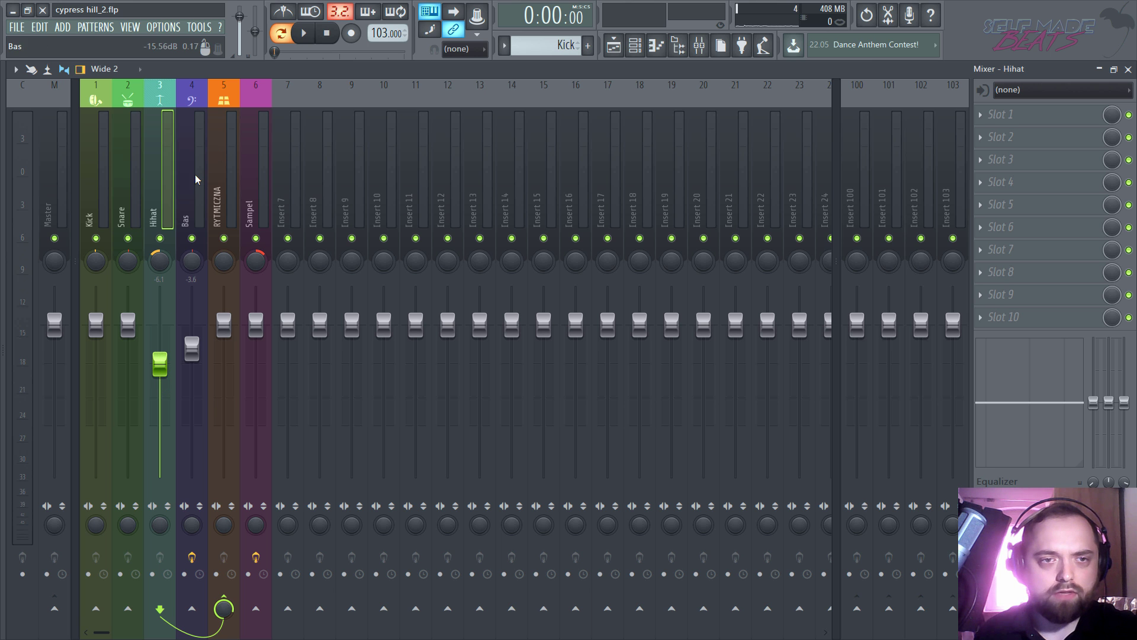
pyautogui.click(251, 177)
pyautogui.click(95, 179)
pyautogui.click(248, 175)
pyautogui.click(82, 170)
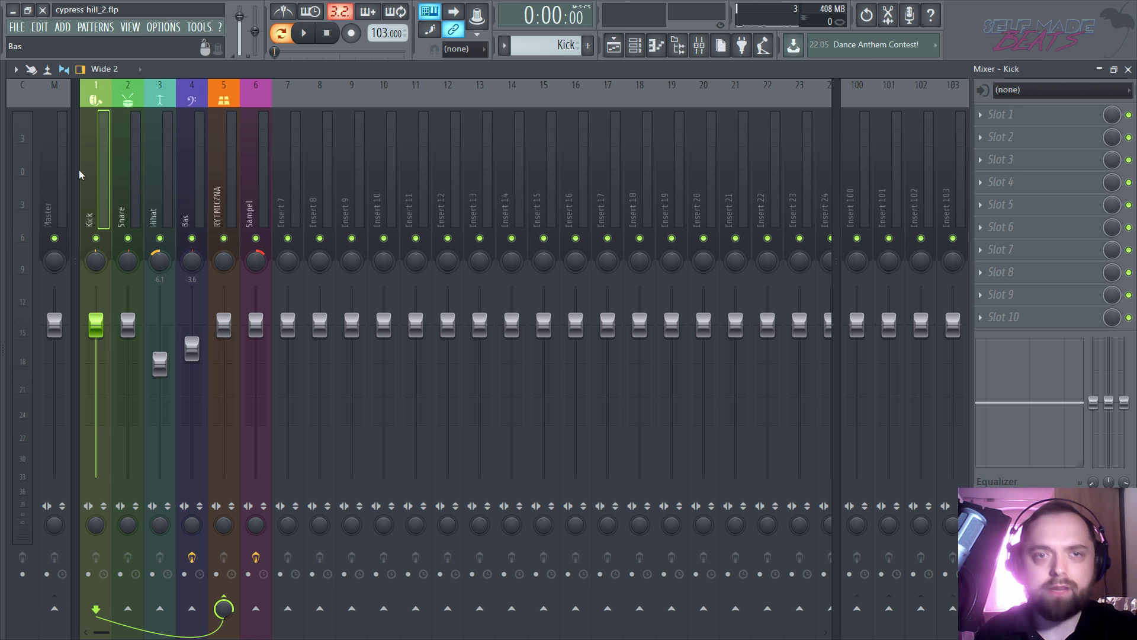
# Step: Lower the Bas track's volume to -4.3 dB while auditioning the beat, and select the RYTMICZNA track
pyautogui.press('space')
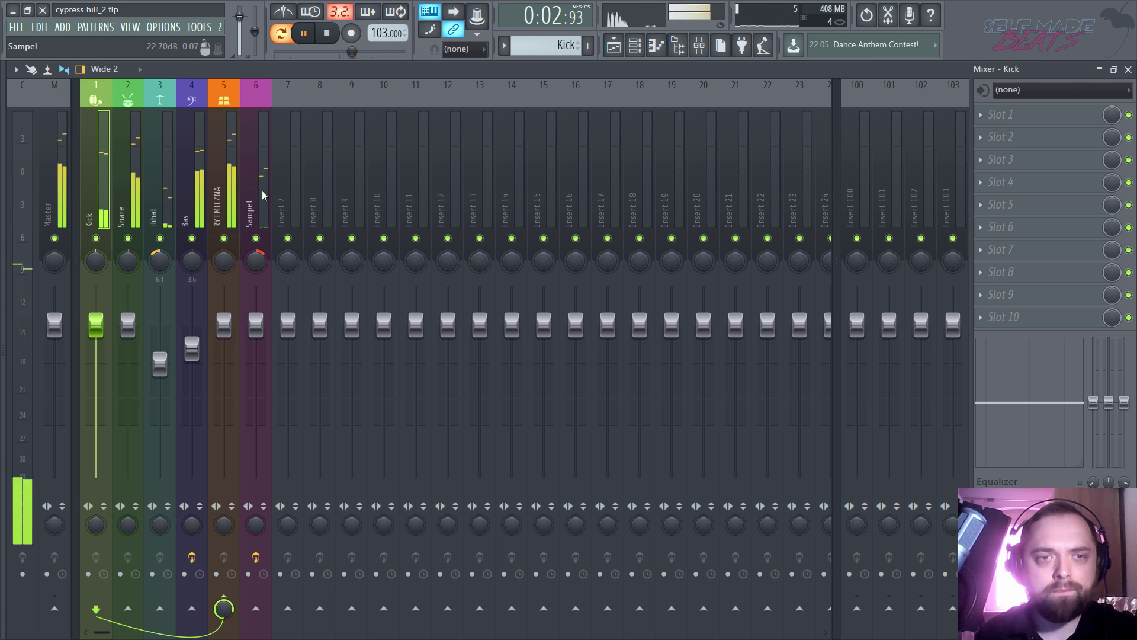
pyautogui.moveTo(191, 349); pyautogui.dragTo(192, 353)
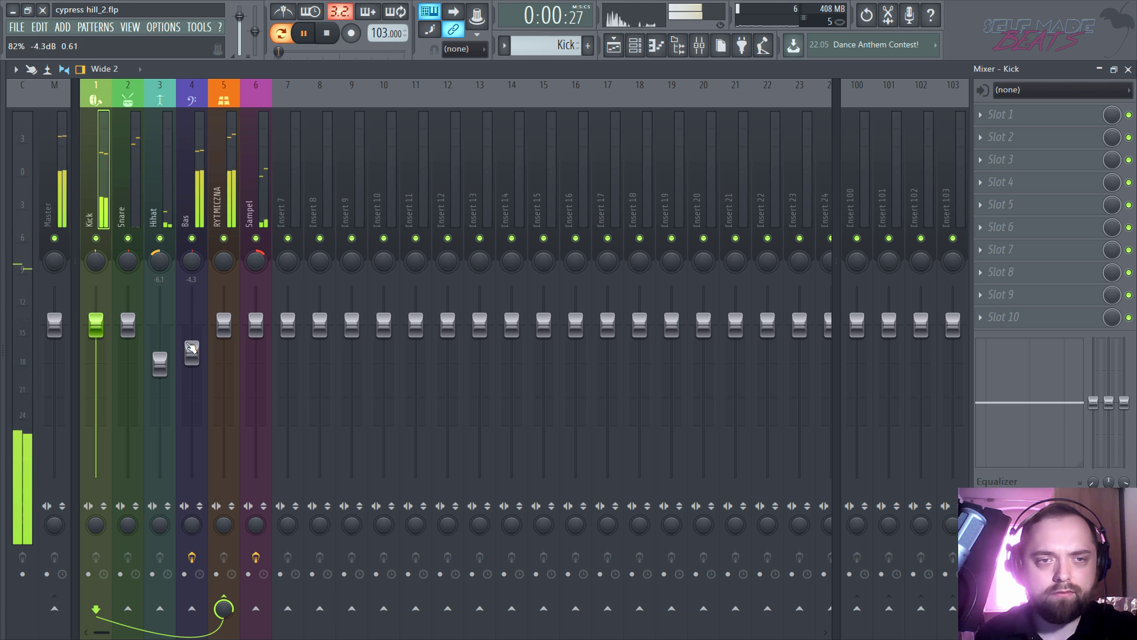
pyautogui.press('space')
pyautogui.click(213, 177)
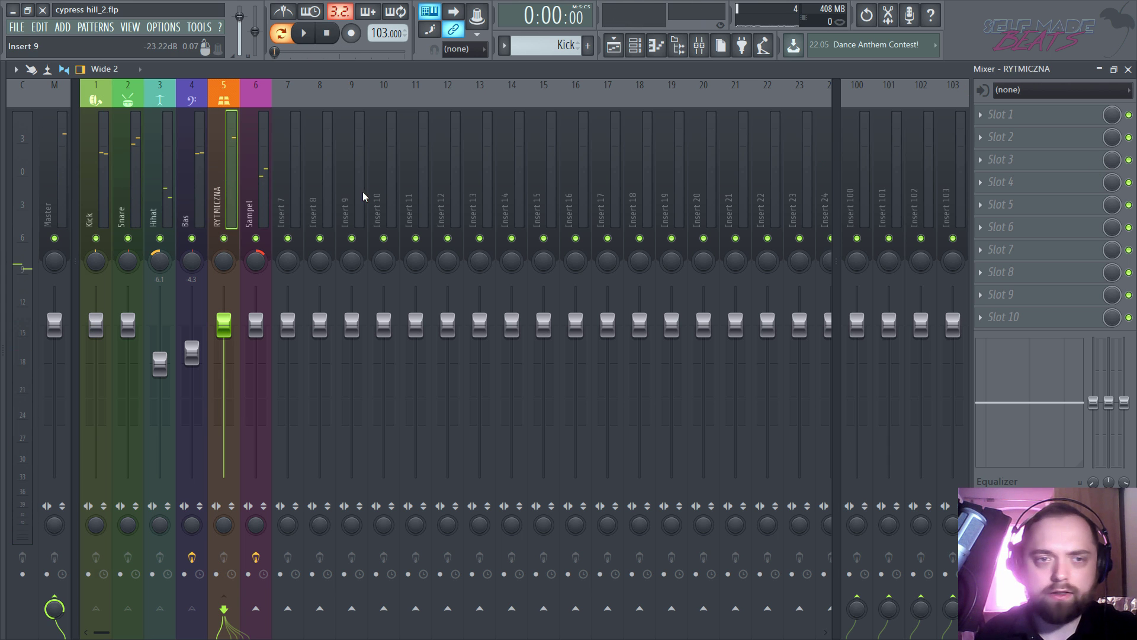
pyautogui.click(247, 189)
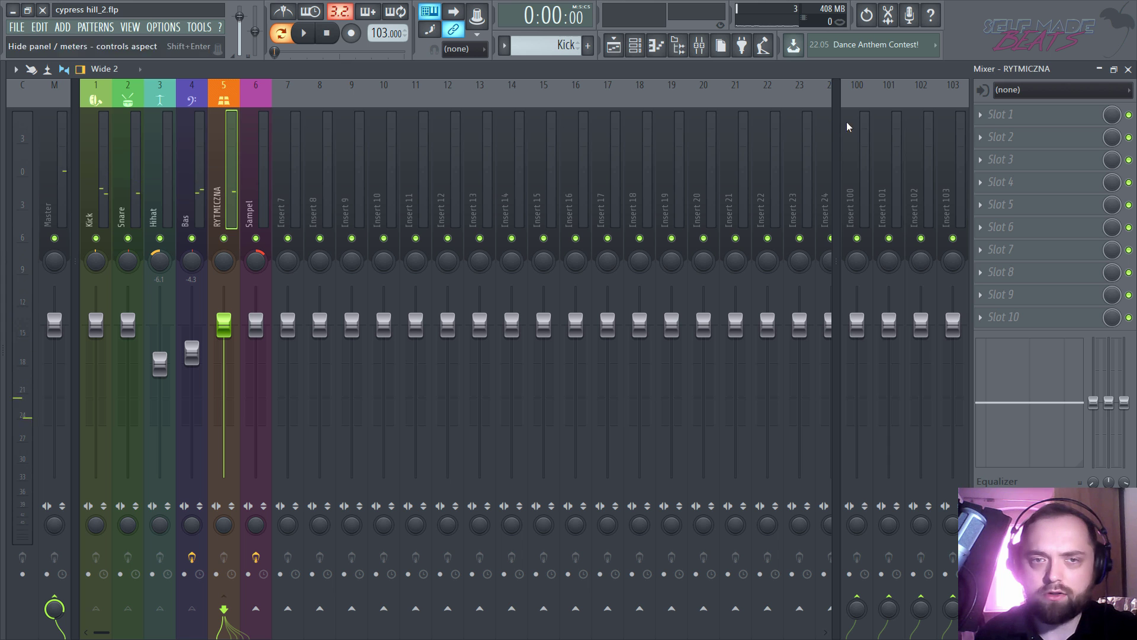
# Step: Add Fruity parametric EQ 2 to the Kick track and turn band 1 into a steep high-pass filter
pyautogui.moveTo(165, 163); pyautogui.dragTo(77, 183)
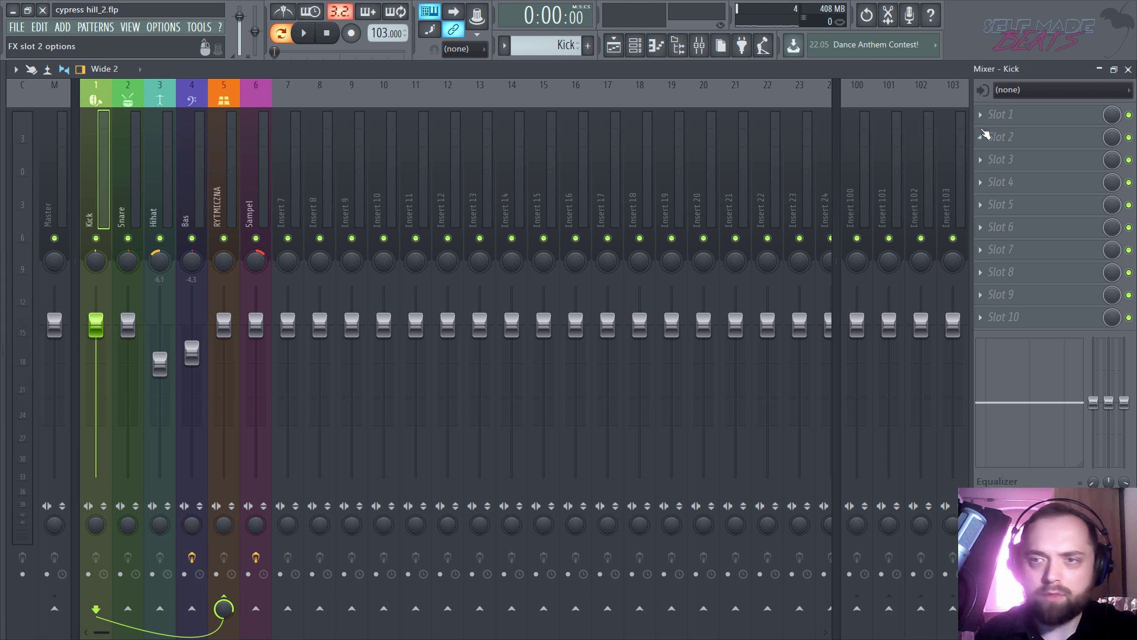
pyautogui.click(1019, 122)
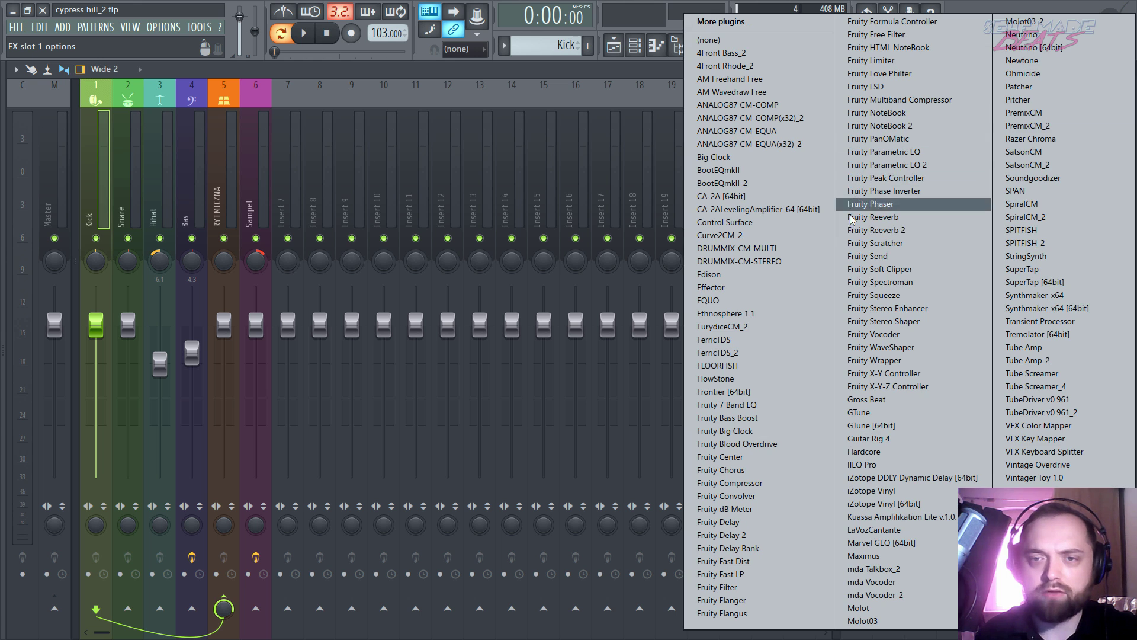
pyautogui.click(931, 166)
pyautogui.press('space')
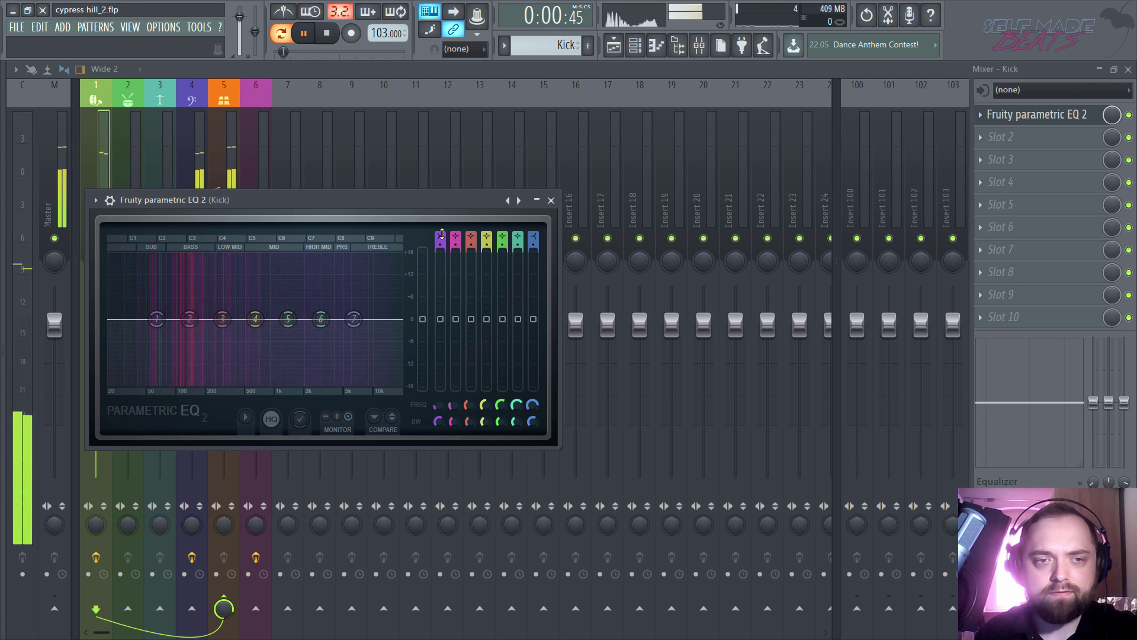
pyautogui.press('space')
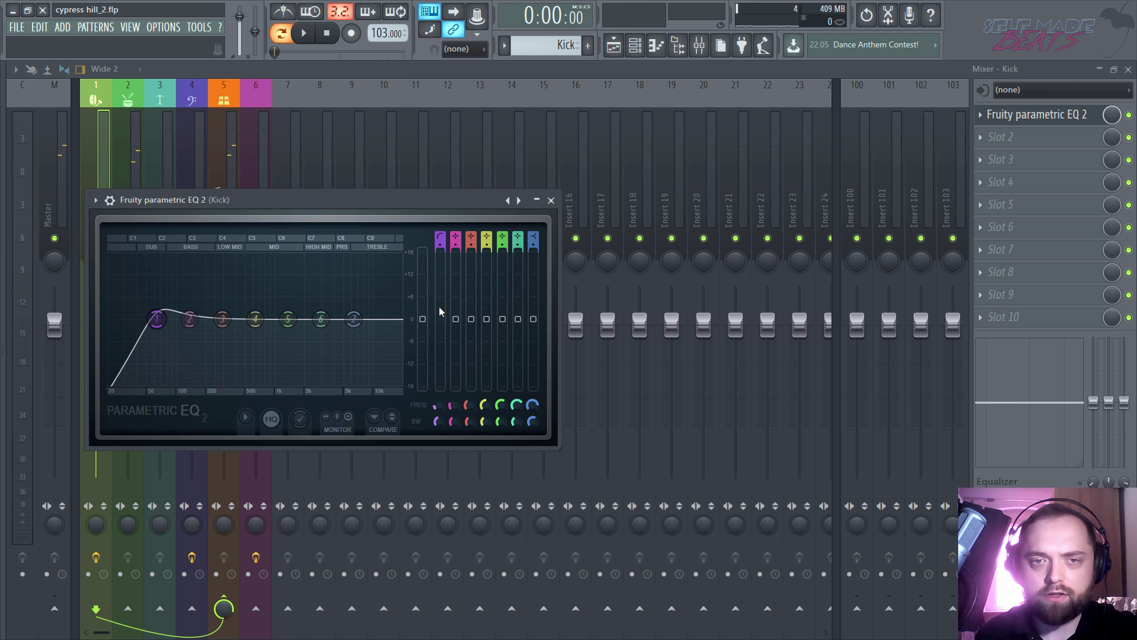
pyautogui.press('space')
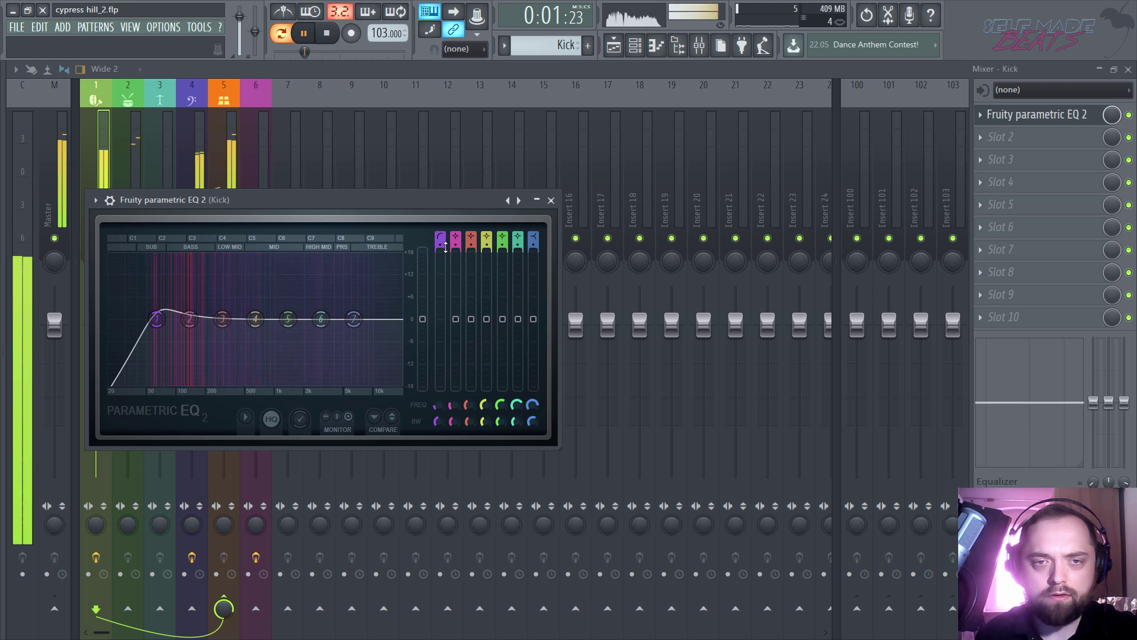
pyautogui.moveTo(443, 245); pyautogui.dragTo(442, 233)
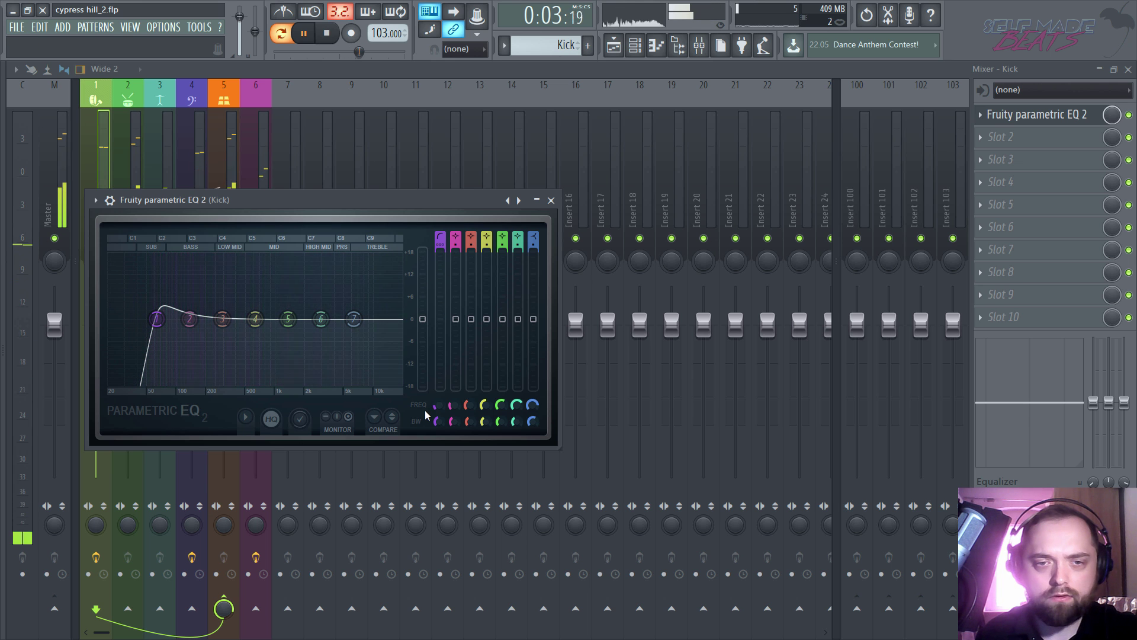
# Step: Slightly boost band 2 of the Kick EQ and make a narrow low-mid cut with band 3 during playback
pyautogui.moveTo(156, 320); pyautogui.dragTo(221, 349)
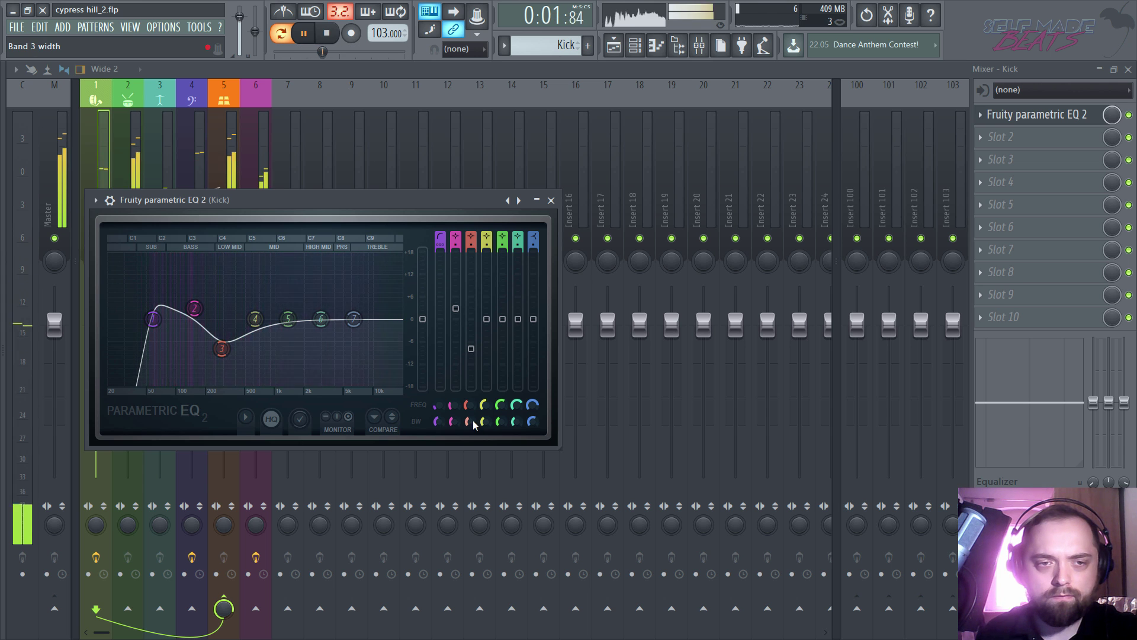
pyautogui.moveTo(472, 422); pyautogui.dragTo(472, 442)
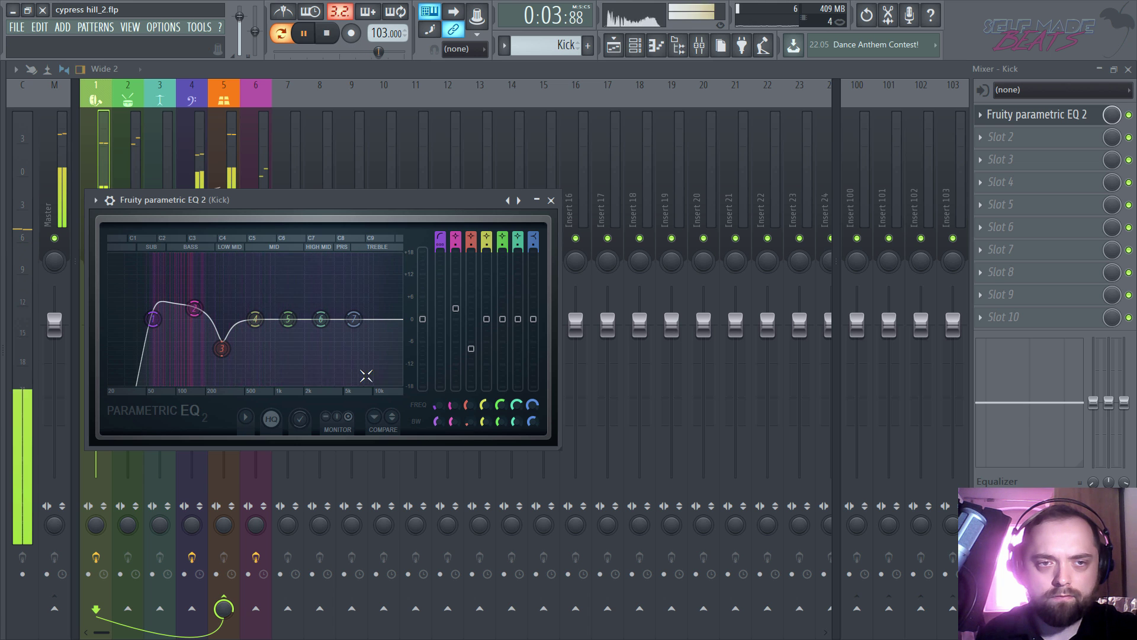
pyautogui.press('space')
pyautogui.moveTo(261, 201); pyautogui.dragTo(368, 227)
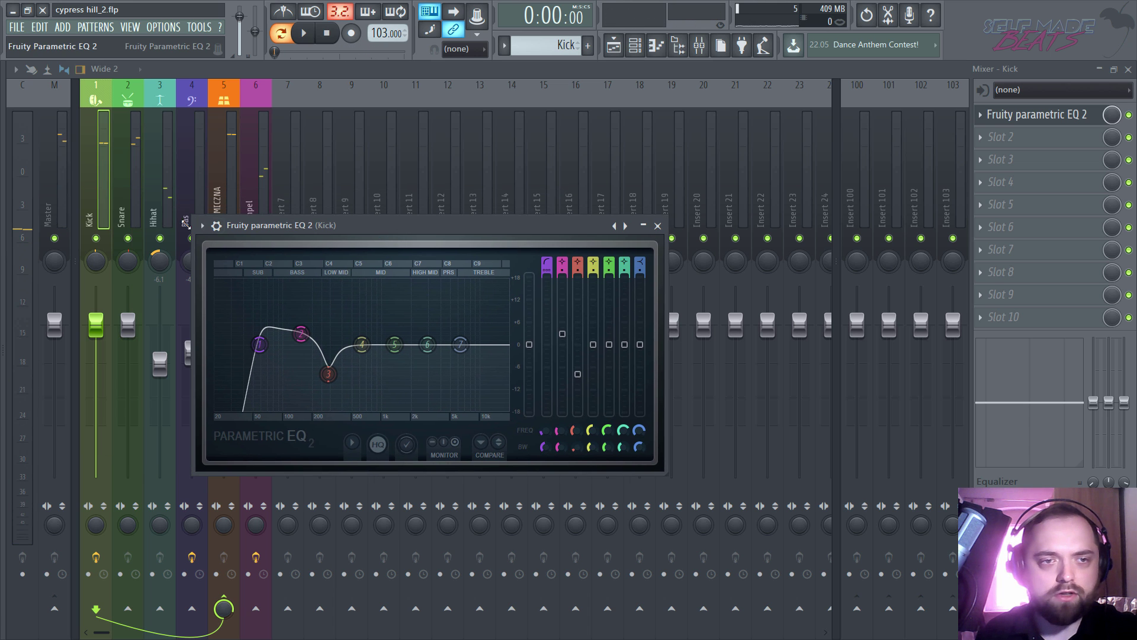
# Step: Solo the Kick track, raise EQ band 4 by about 3 dB near 758 Hz, and slightly boost band 7 around 2.4 kHz
pyautogui.rightClick(97, 238)
pyautogui.click(1080, 122)
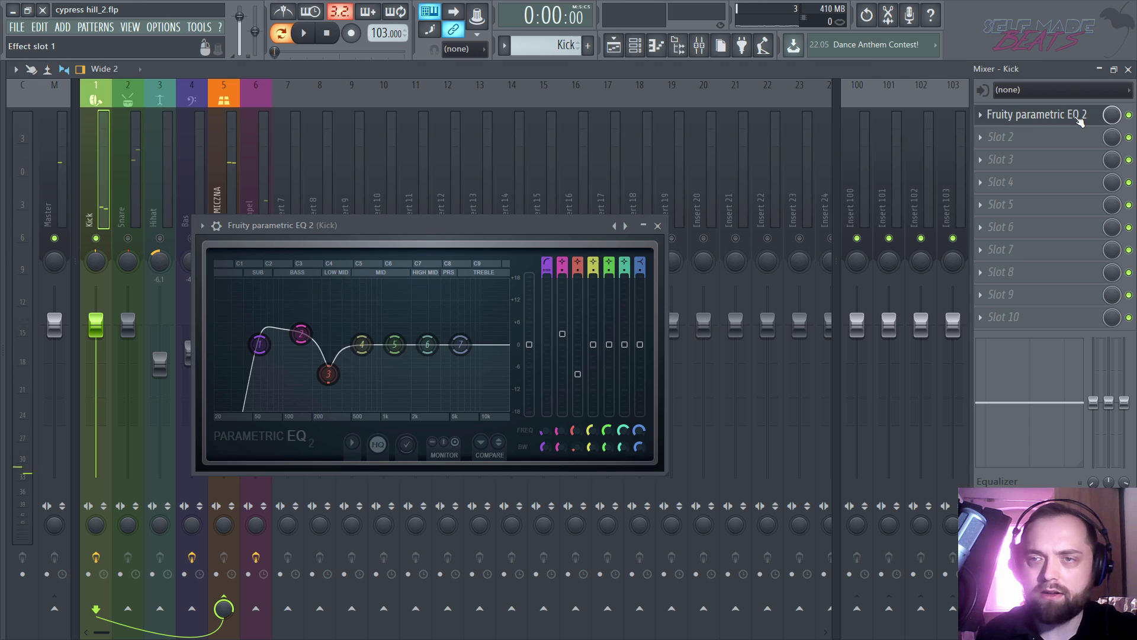
pyautogui.press('space')
pyautogui.moveTo(423, 228); pyautogui.dragTo(494, 229)
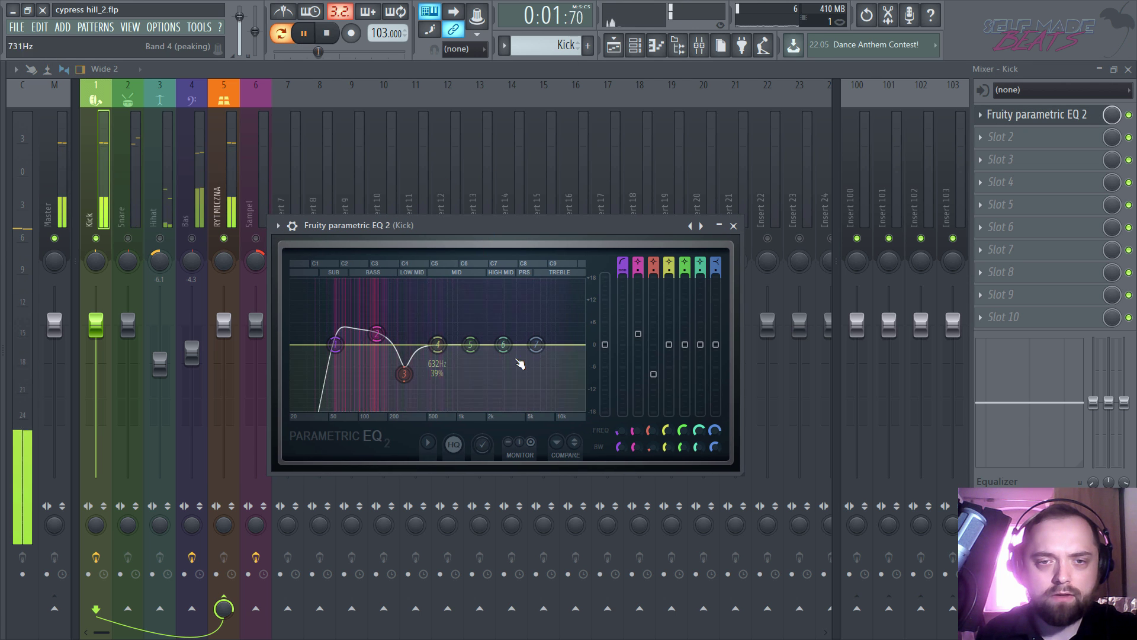
pyautogui.moveTo(536, 344); pyautogui.dragTo(488, 335)
pyautogui.press('space')
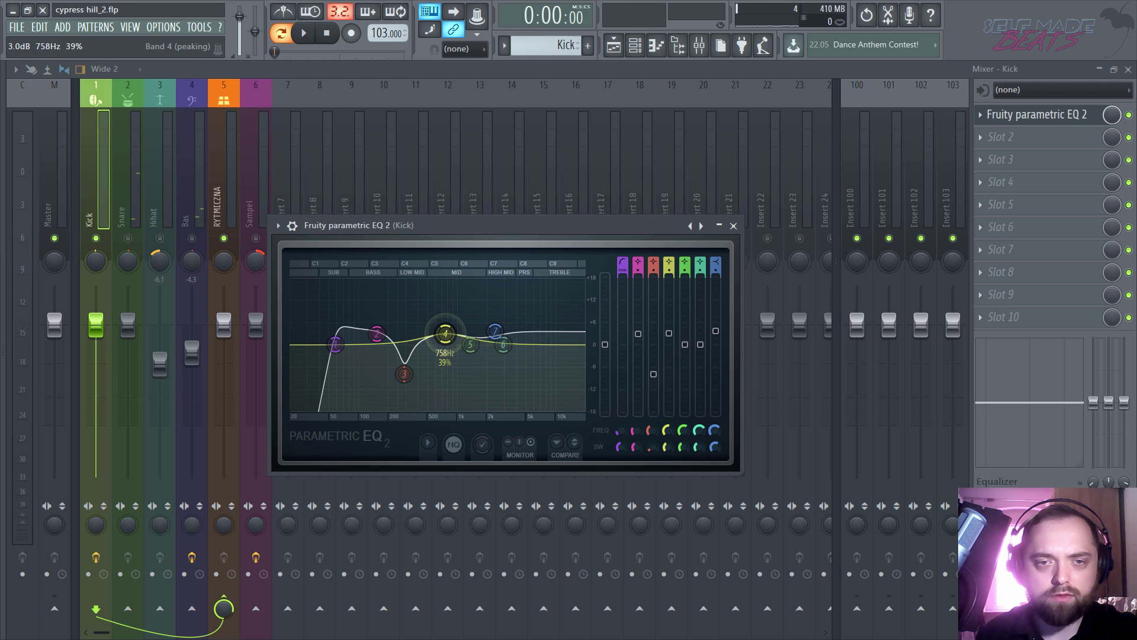
# Step: Audition different gains for Kick EQ bands 4 and 7, leaving band 4 flat and the high-shelf band 7 slightly boosted
pyautogui.moveTo(494, 332); pyautogui.dragTo(493, 345)
pyautogui.press('space')
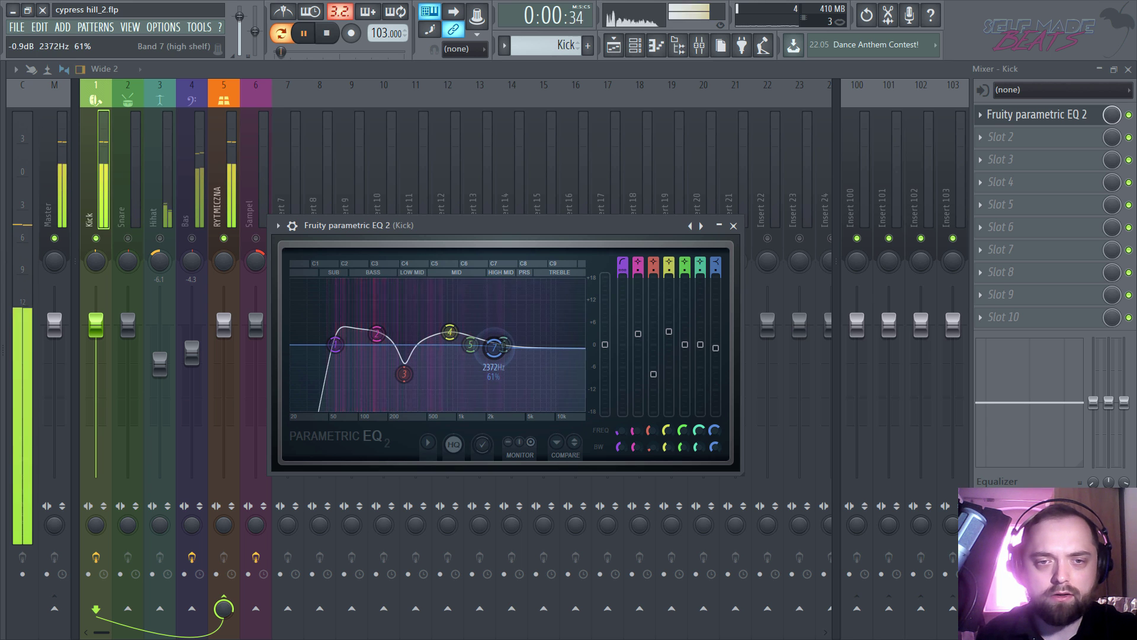
pyautogui.press('space')
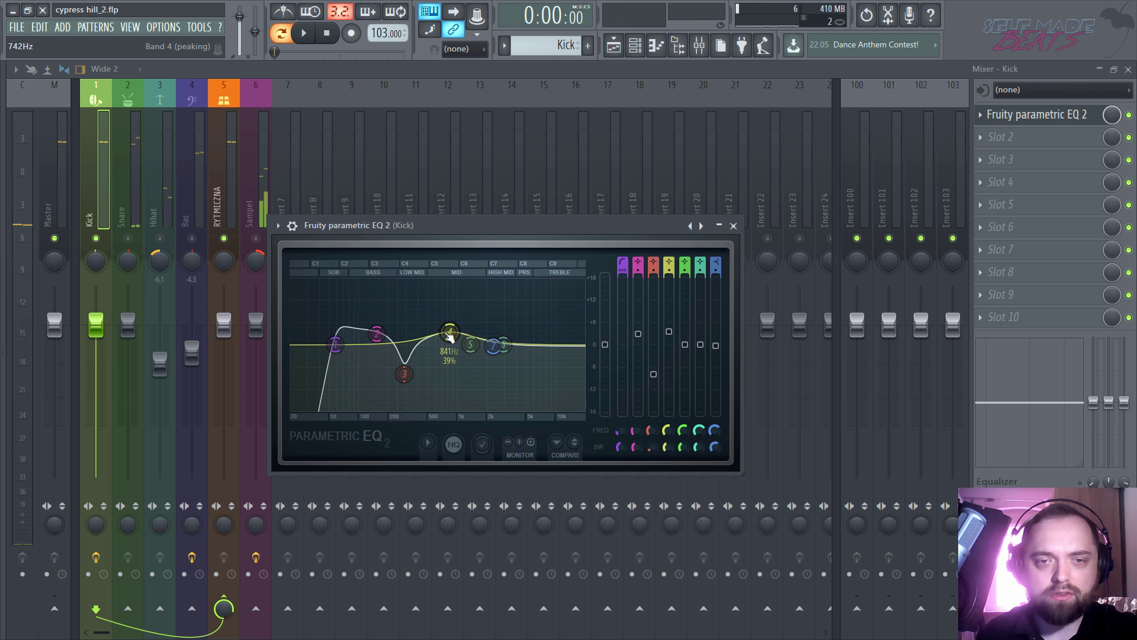
pyautogui.press('space')
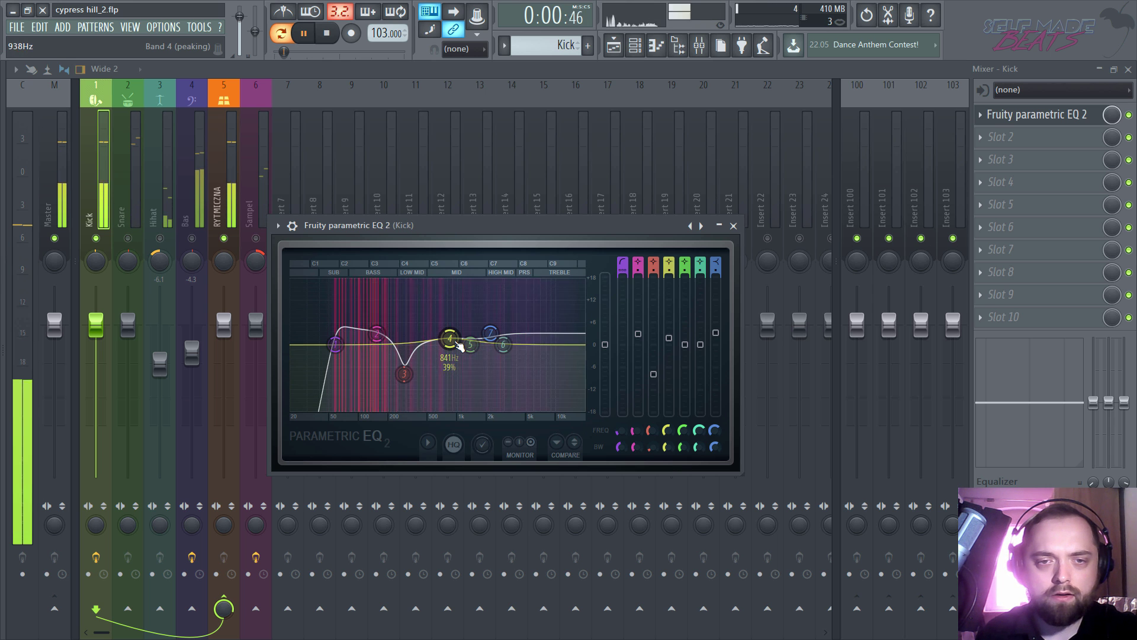
pyautogui.moveTo(453, 340); pyautogui.dragTo(492, 336)
pyautogui.press('space')
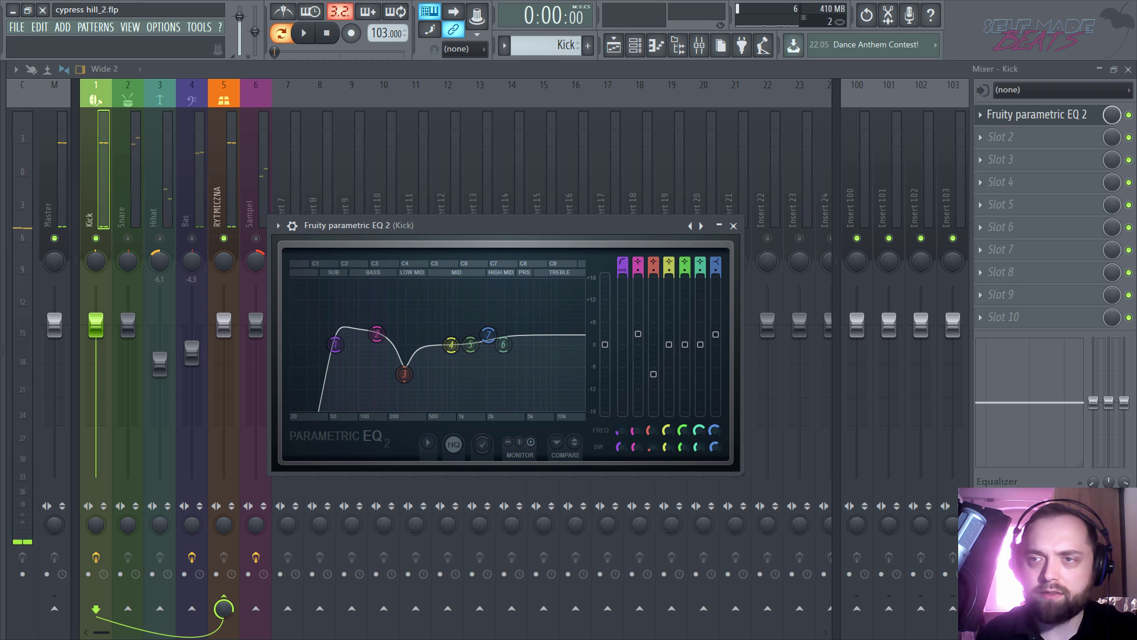
# Step: Open the Kick channel's sampler settings and set its sample fade-out to about 45% while auditioning the beat
pyautogui.click(1128, 69)
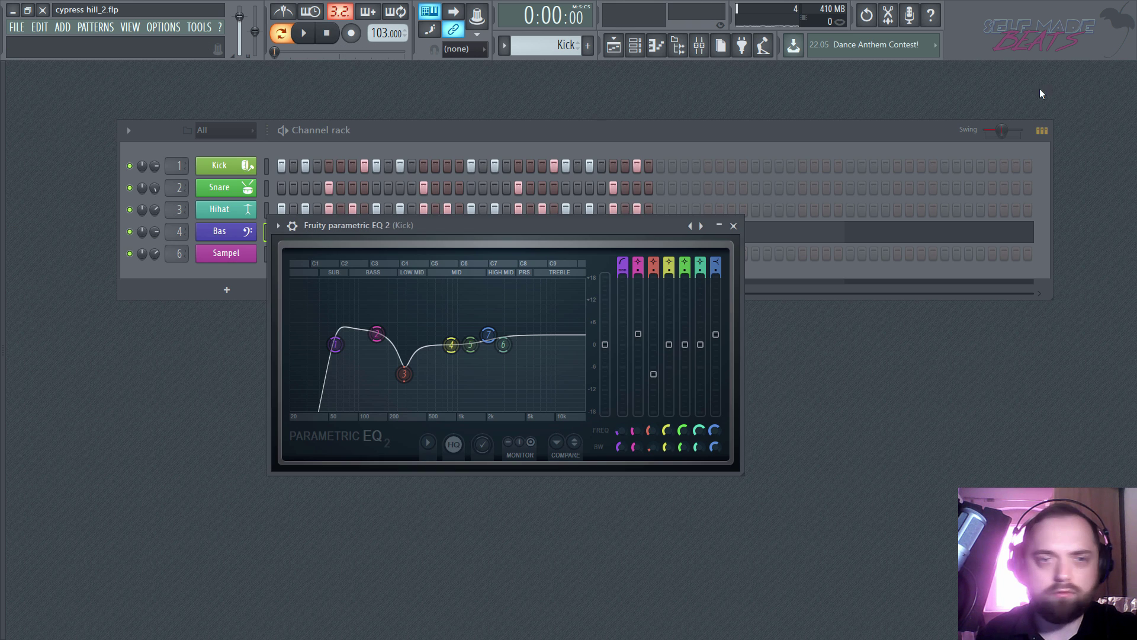
pyautogui.click(219, 169)
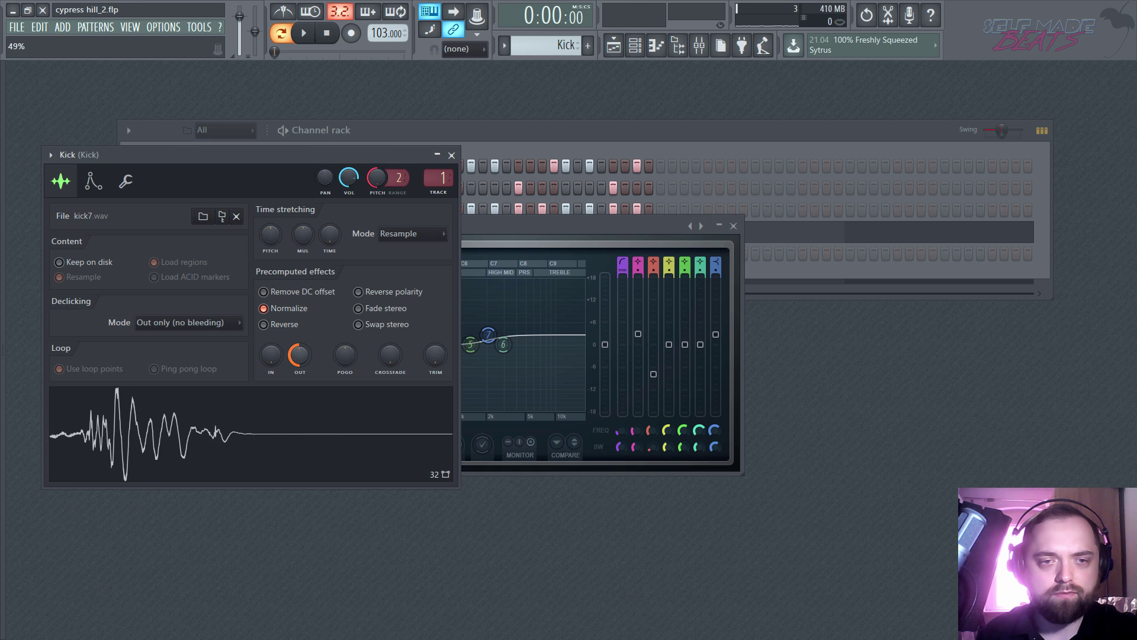
pyautogui.press('space')
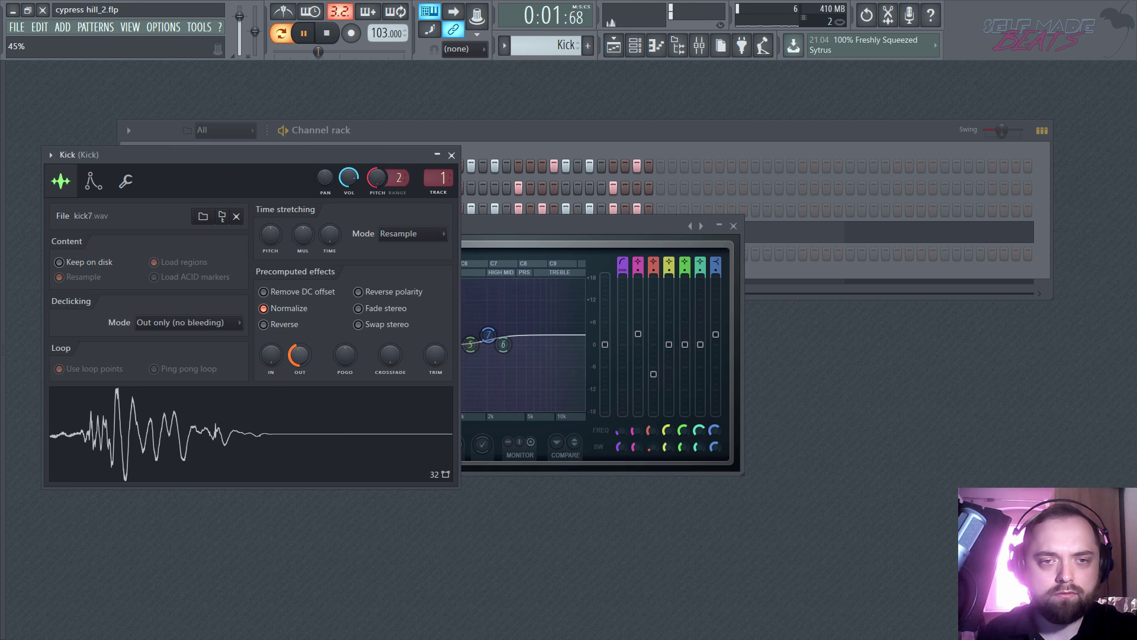
pyautogui.click(451, 155)
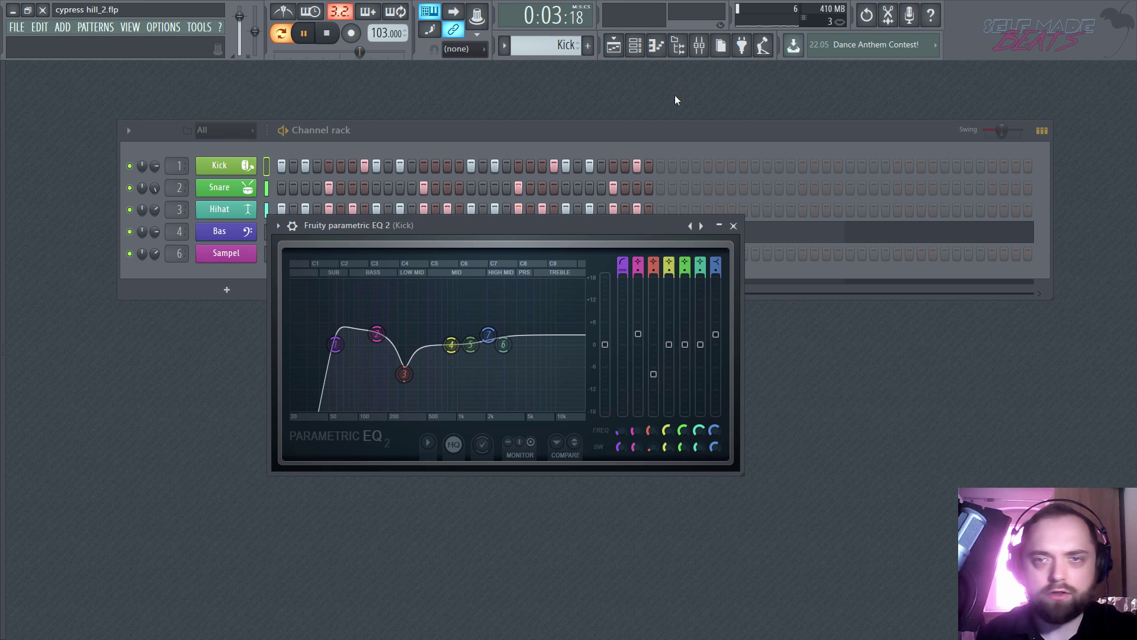
# Step: Reopen the Kick EQ in the mixer and slightly cut band 4 around 704 Hz while auditioning
pyautogui.click(711, 51)
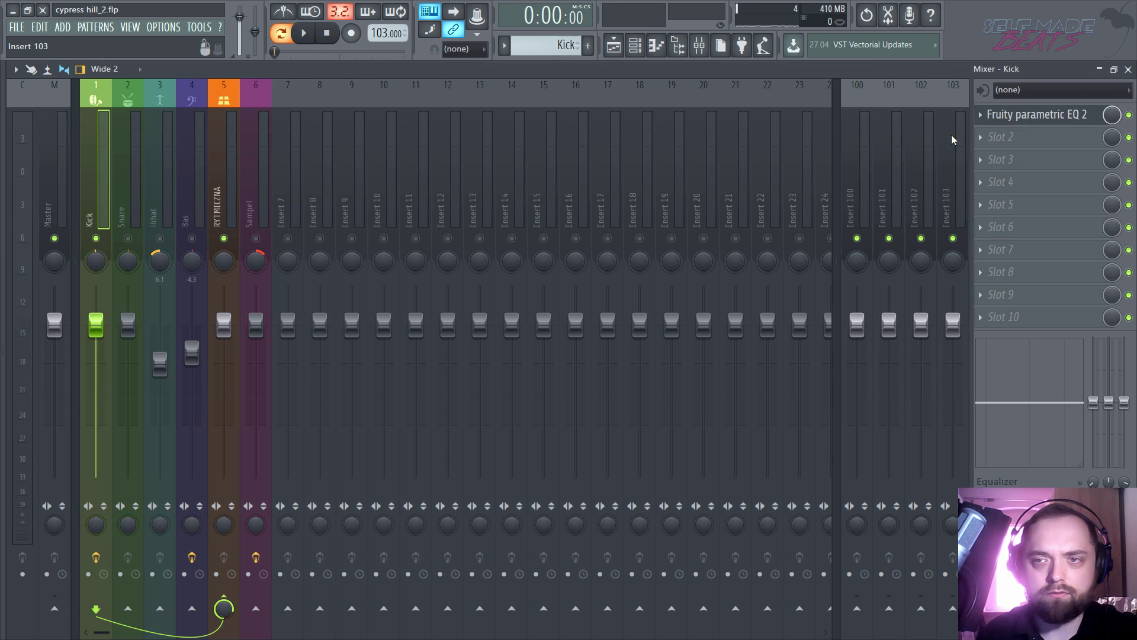
pyautogui.click(1002, 122)
pyautogui.press('space')
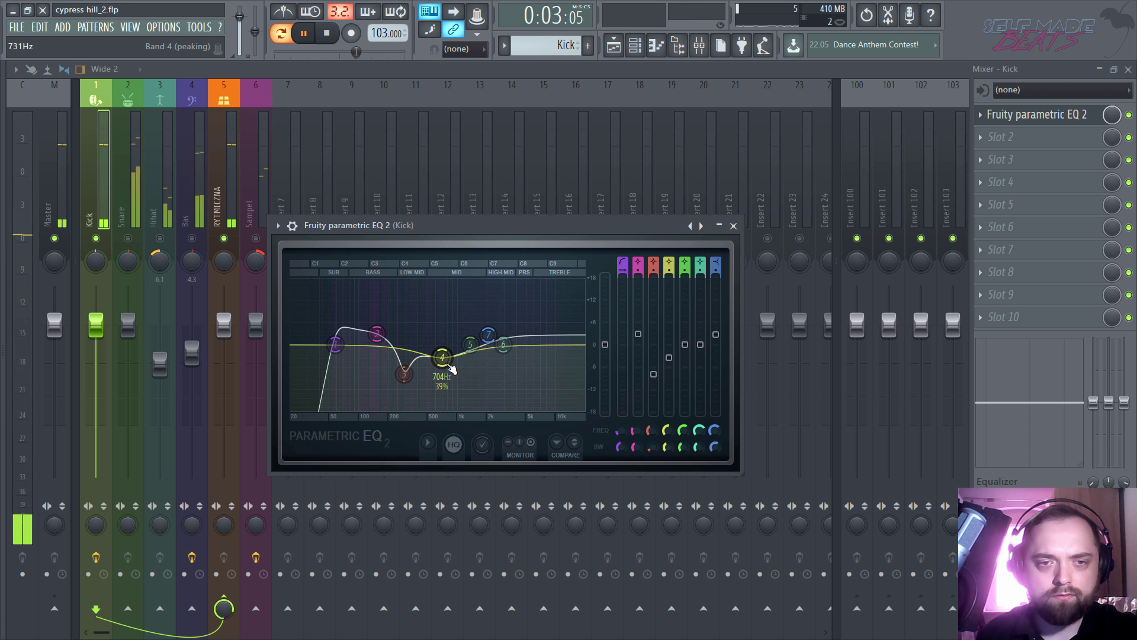
pyautogui.click(733, 225)
pyautogui.press('space')
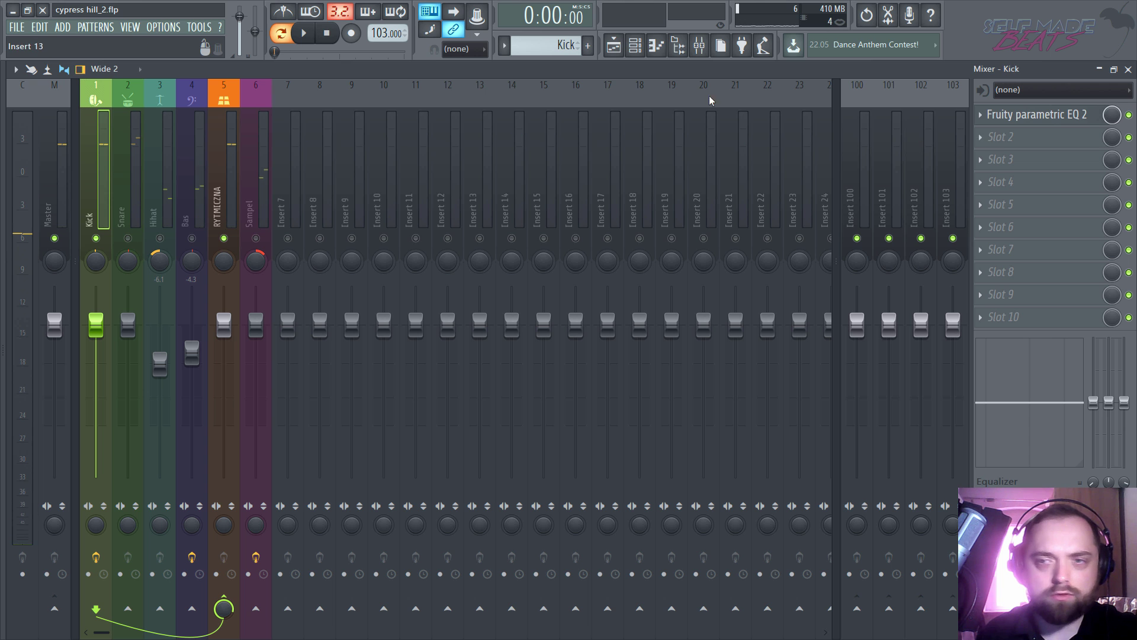
# Step: Add Fruity Blood Overdrive after the Kick EQ, with Color at about 0.27 and PreAmp at about 0.2
pyautogui.click(997, 139)
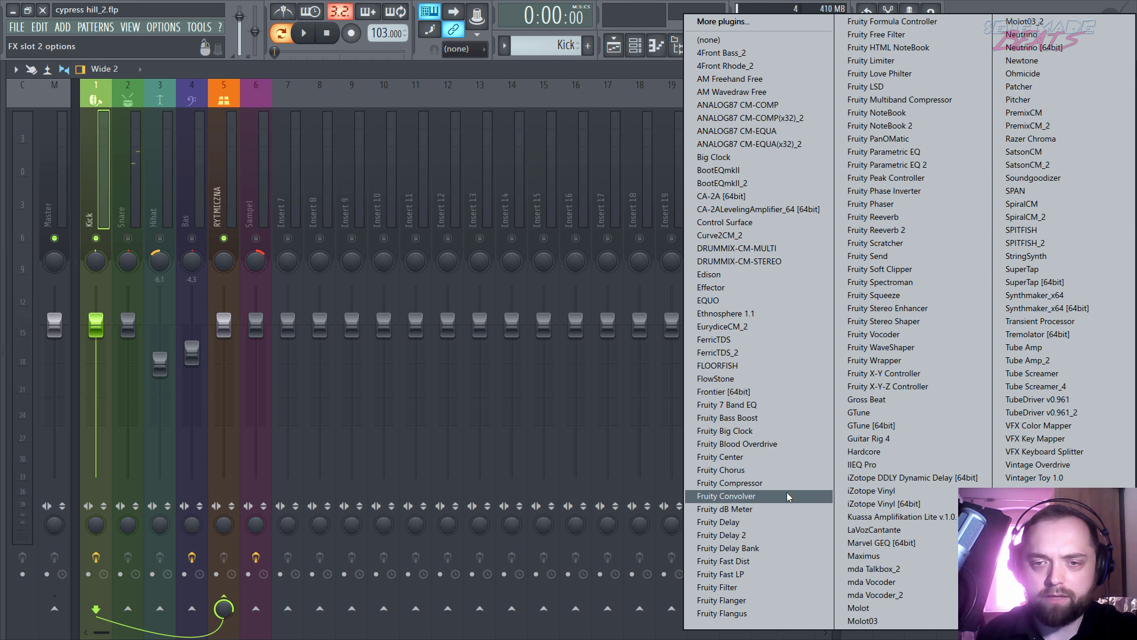
pyautogui.click(777, 444)
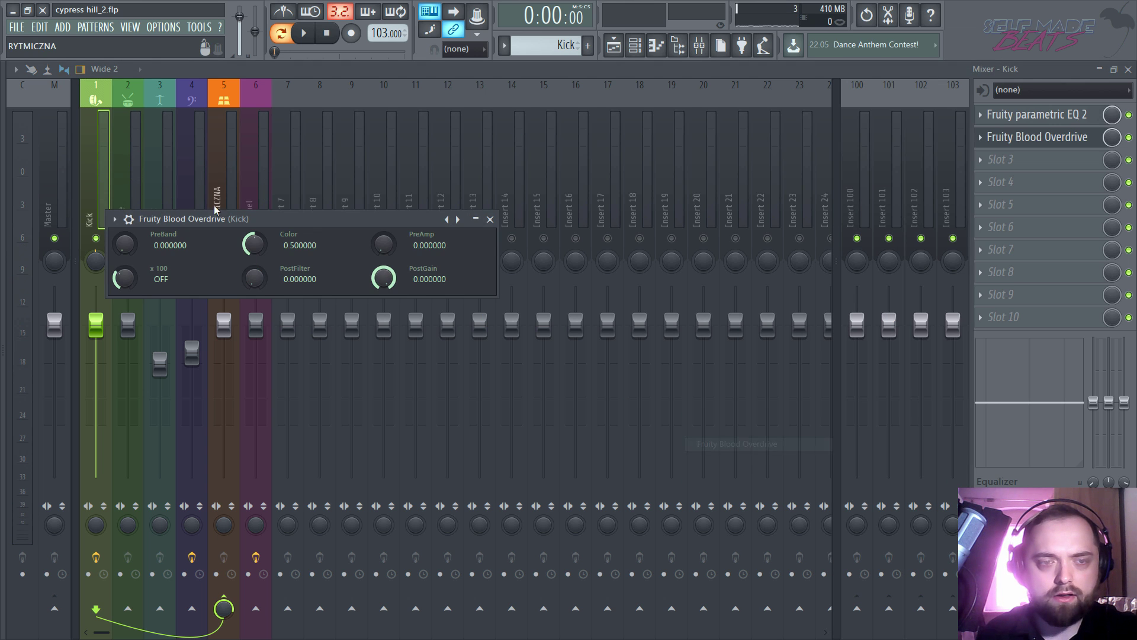
pyautogui.press('space')
pyautogui.moveTo(259, 248); pyautogui.dragTo(259, 256)
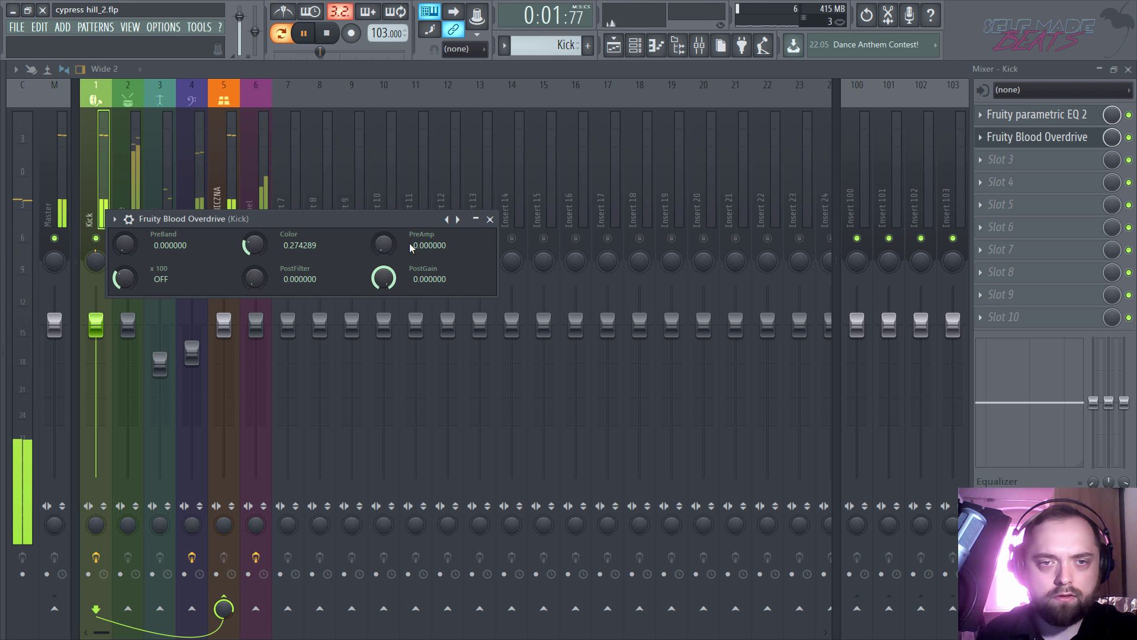
pyautogui.moveTo(385, 247); pyautogui.dragTo(389, 248)
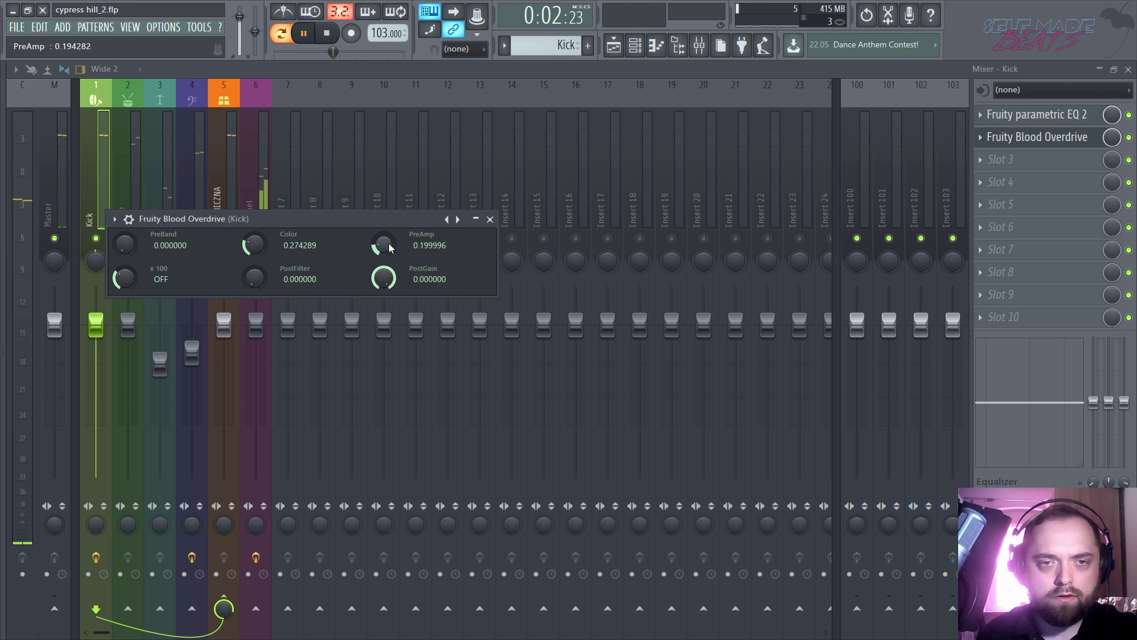
pyautogui.click(490, 218)
pyautogui.press('space')
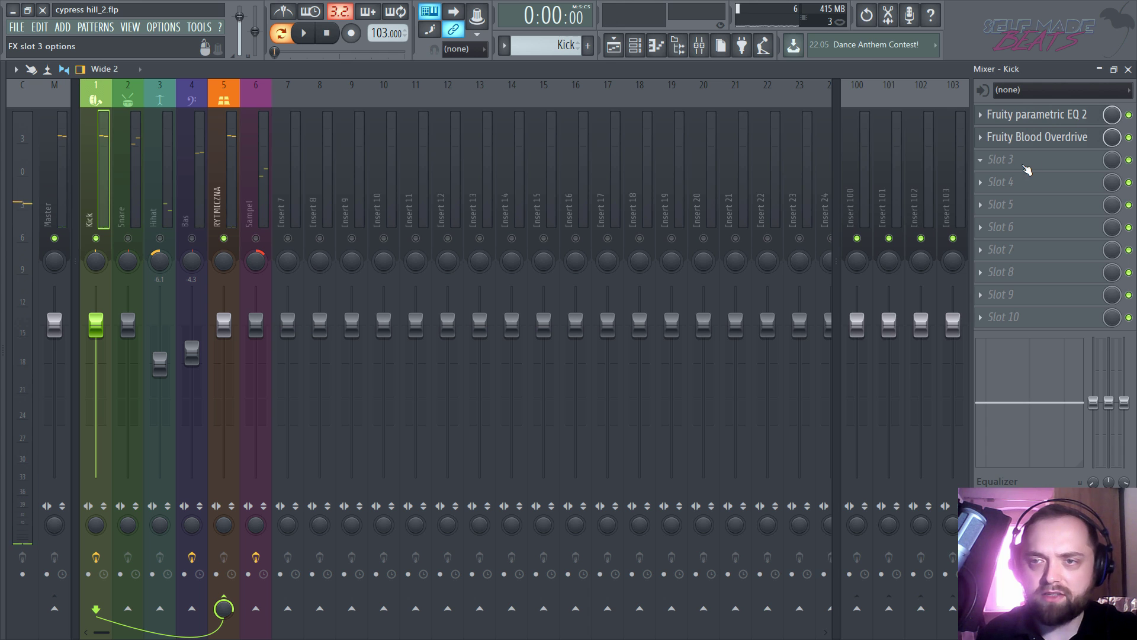
# Step: Add Fruity Compressor to the Kick's third slot with a -13.9 dB threshold and a 4.2:1 ratio
pyautogui.click(1024, 166)
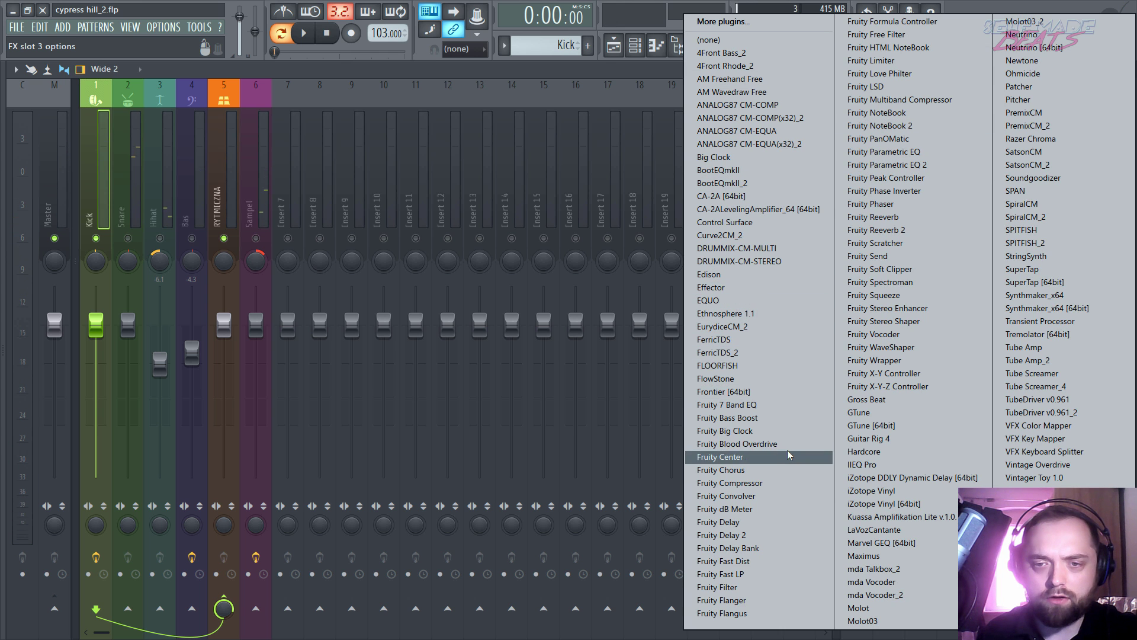
pyautogui.click(795, 481)
pyautogui.moveTo(260, 234); pyautogui.dragTo(397, 232)
pyautogui.press('space')
pyautogui.moveTo(279, 260); pyautogui.dragTo(279, 237)
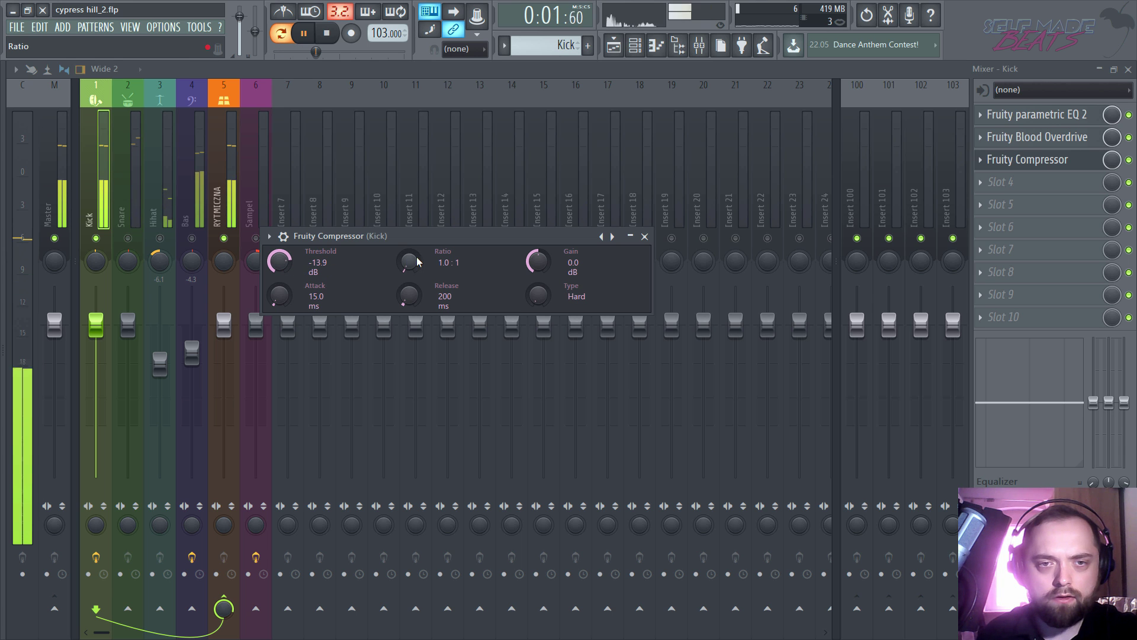
pyautogui.moveTo(417, 261)
pyautogui.mouseDown()
pyautogui.moveTo(417, 238)
pyautogui.moveTo(407, 274)
pyautogui.mouseUp()
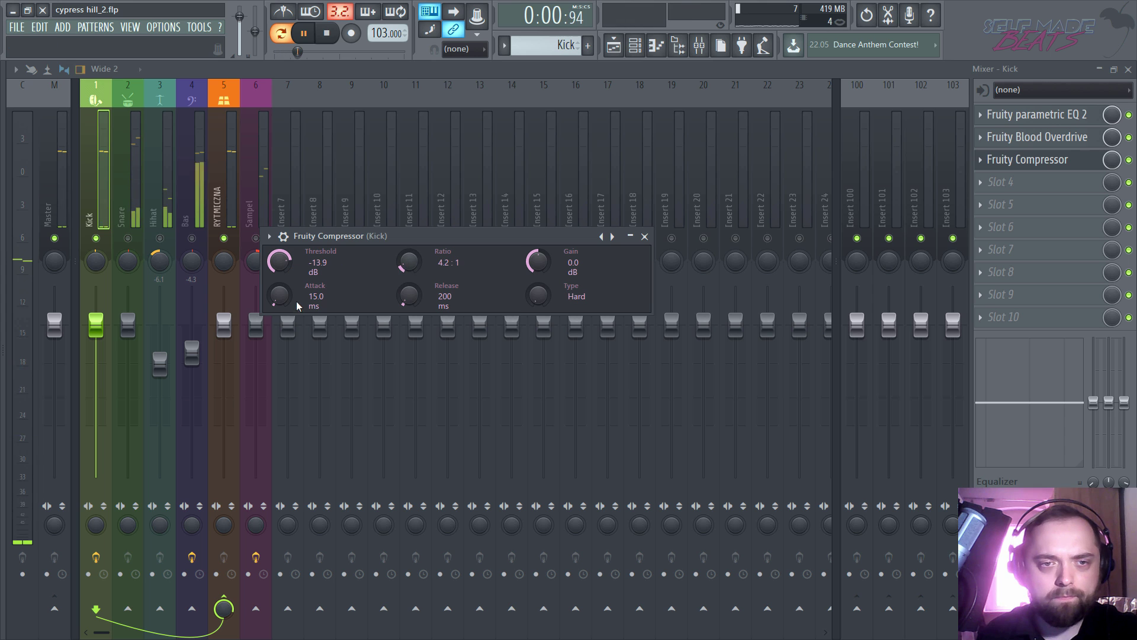
# Step: Set the Kick compressor's attack to 24.1 ms and its gain to 7.8 dB
pyautogui.moveTo(280, 296); pyautogui.dragTo(281, 284)
pyautogui.moveTo(538, 261)
pyautogui.mouseDown()
pyautogui.moveTo(538, 248)
pyautogui.moveTo(538, 258)
pyautogui.mouseUp()
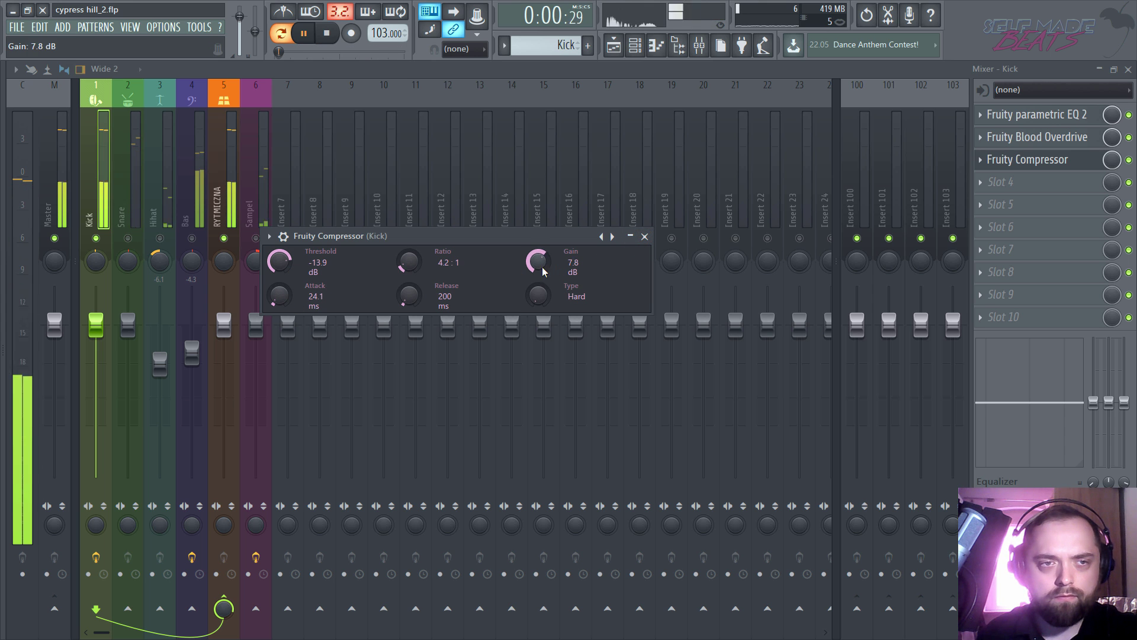
pyautogui.click(644, 236)
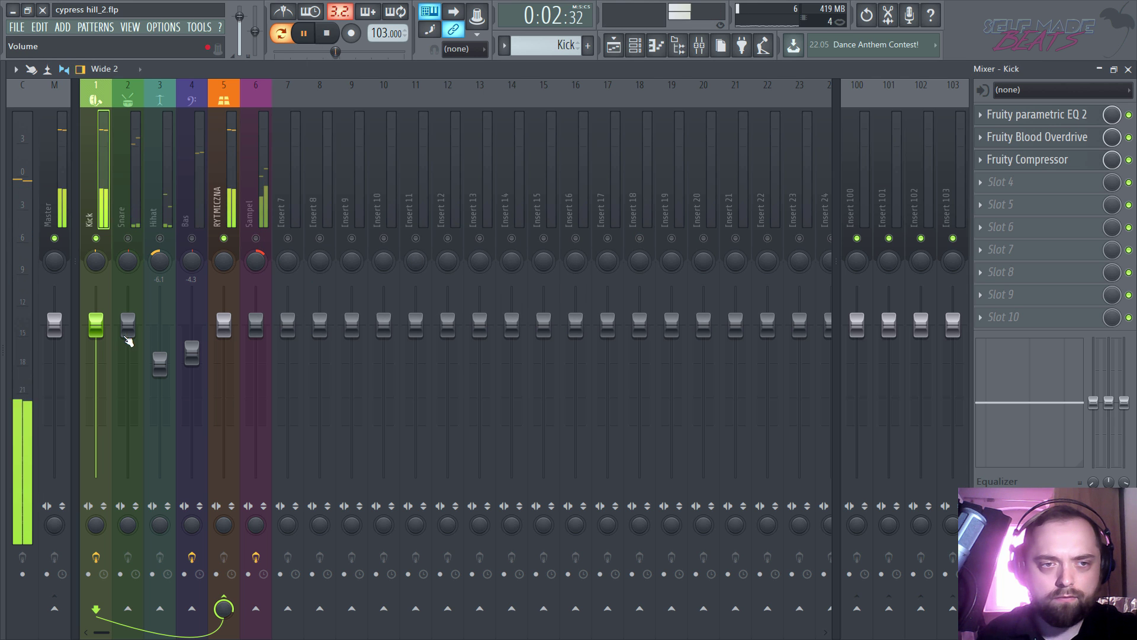
# Step: Lower the Kick track's volume to -4.0 dB and unsolo it to hear the full beat
pyautogui.moveTo(96, 325); pyautogui.dragTo(100, 343)
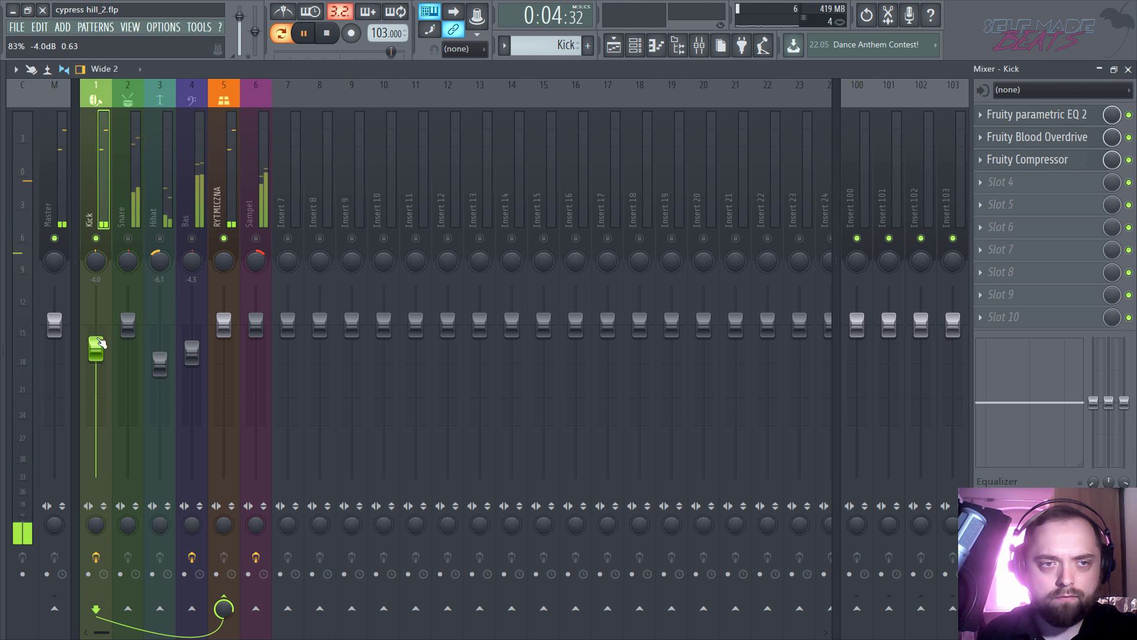
pyautogui.rightClick(97, 240)
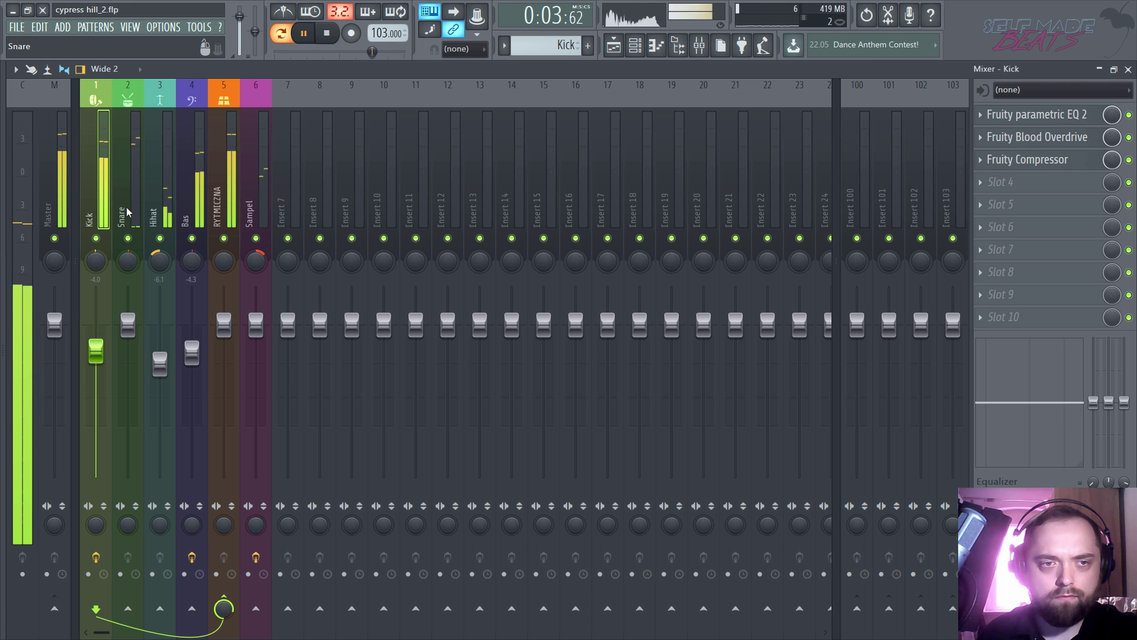
# Step: Lower the Bas track's volume to -5.0 dB
pyautogui.click(138, 188)
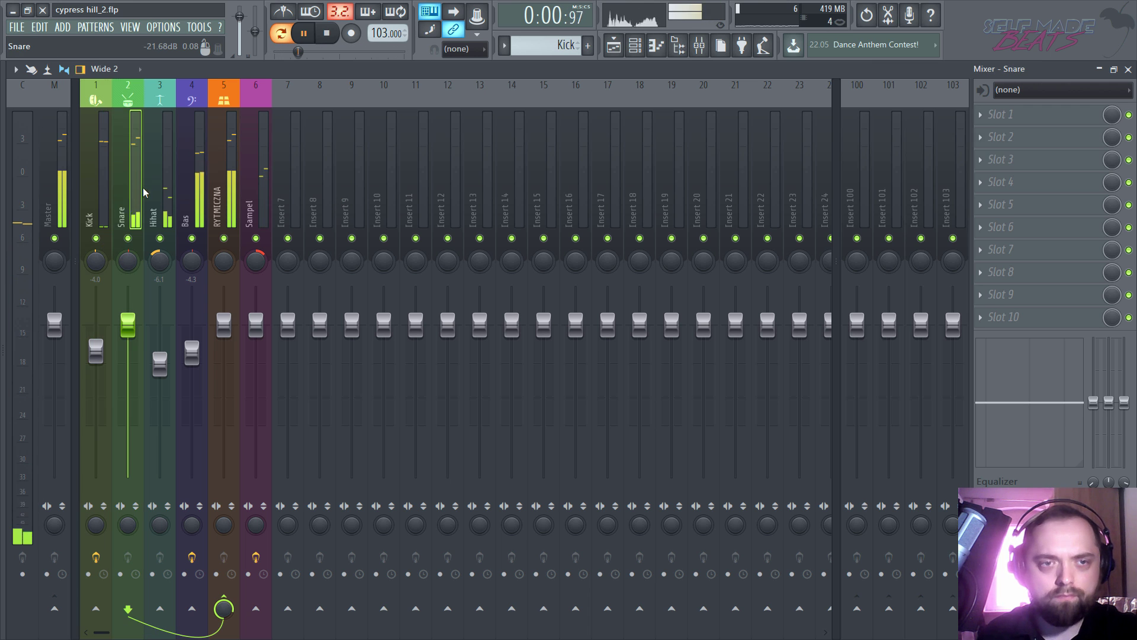
pyautogui.moveTo(191, 354); pyautogui.dragTo(191, 361)
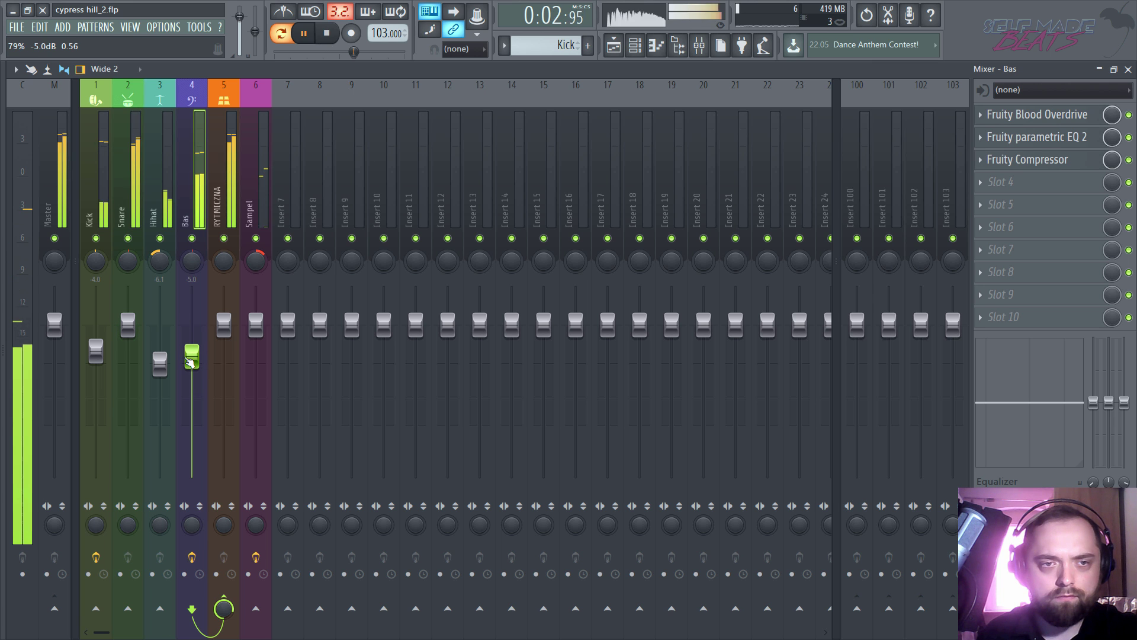
# Step: Add Fruity Parametric EQ 2 to the Snare's first slot and make band 1 a high-pass filter with a raised cutoff
pyautogui.click(124, 191)
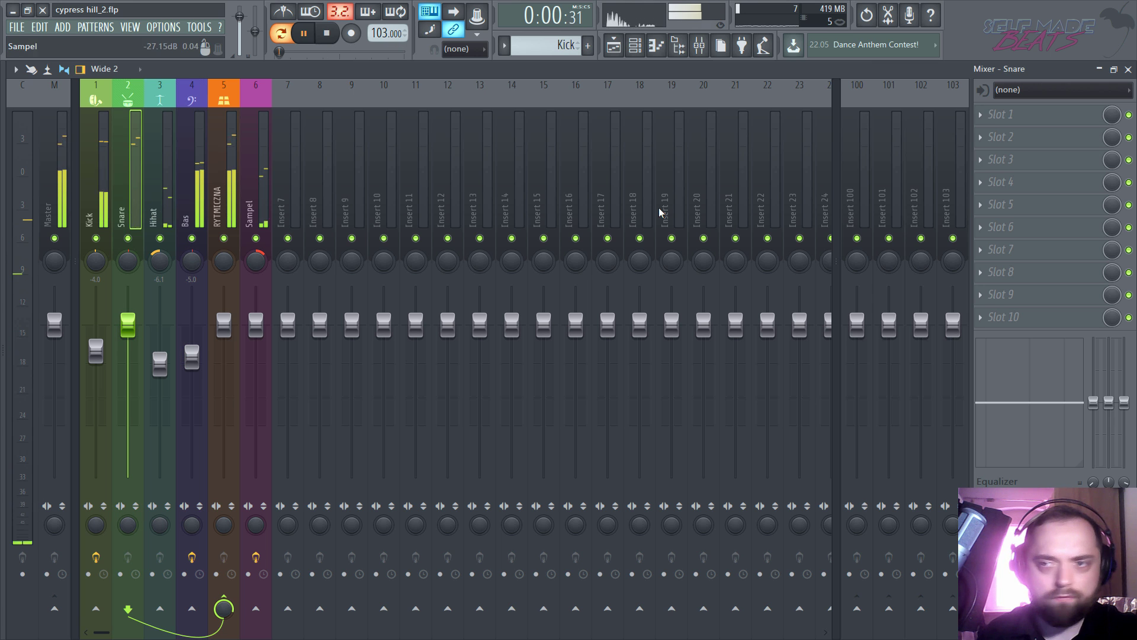
pyautogui.press('space')
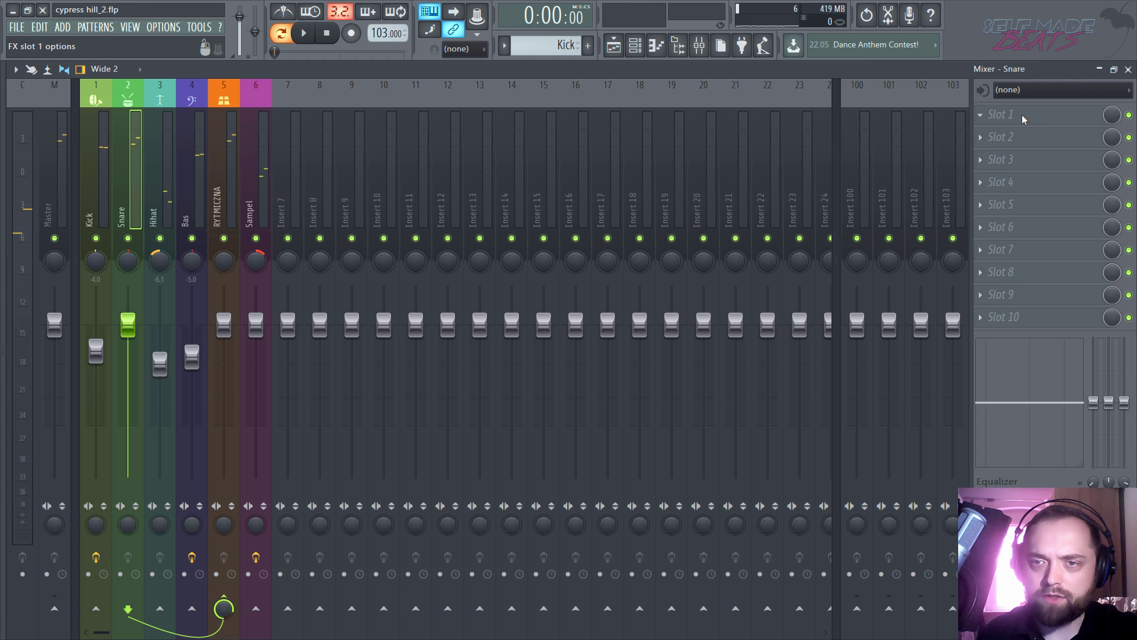
pyautogui.click(1023, 119)
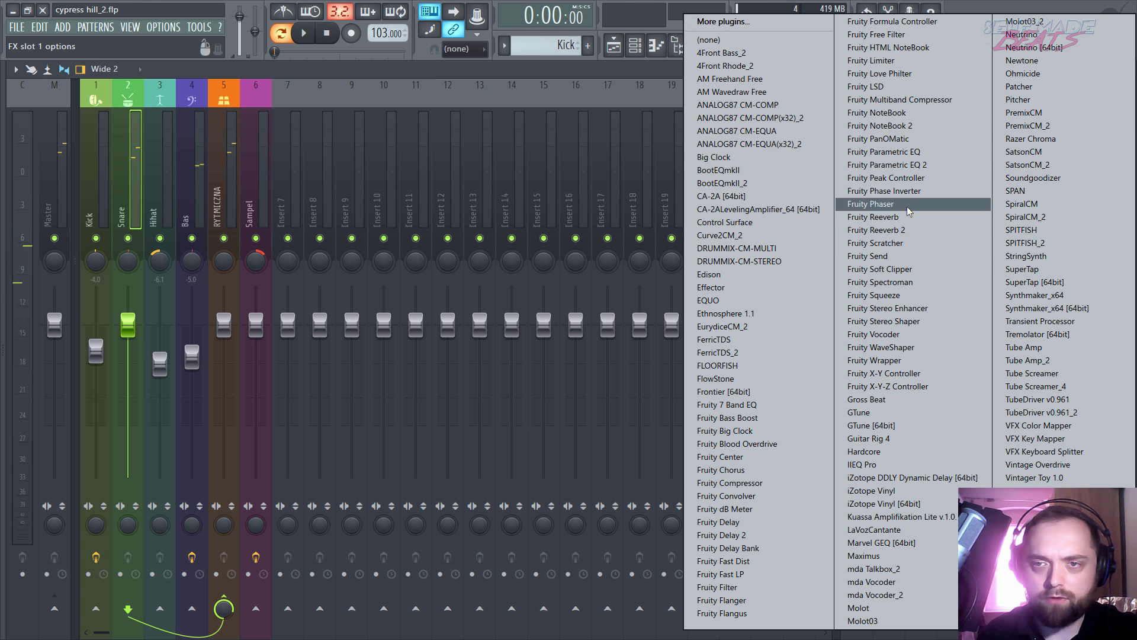
pyautogui.click(894, 165)
pyautogui.press('space')
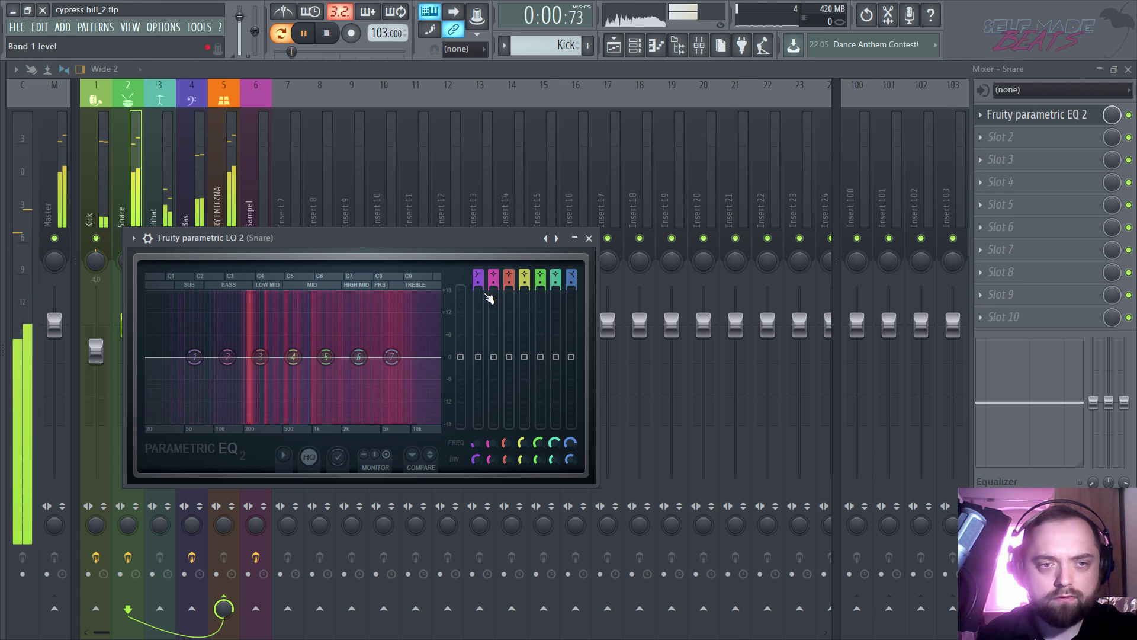
pyautogui.moveTo(480, 271); pyautogui.dragTo(480, 284)
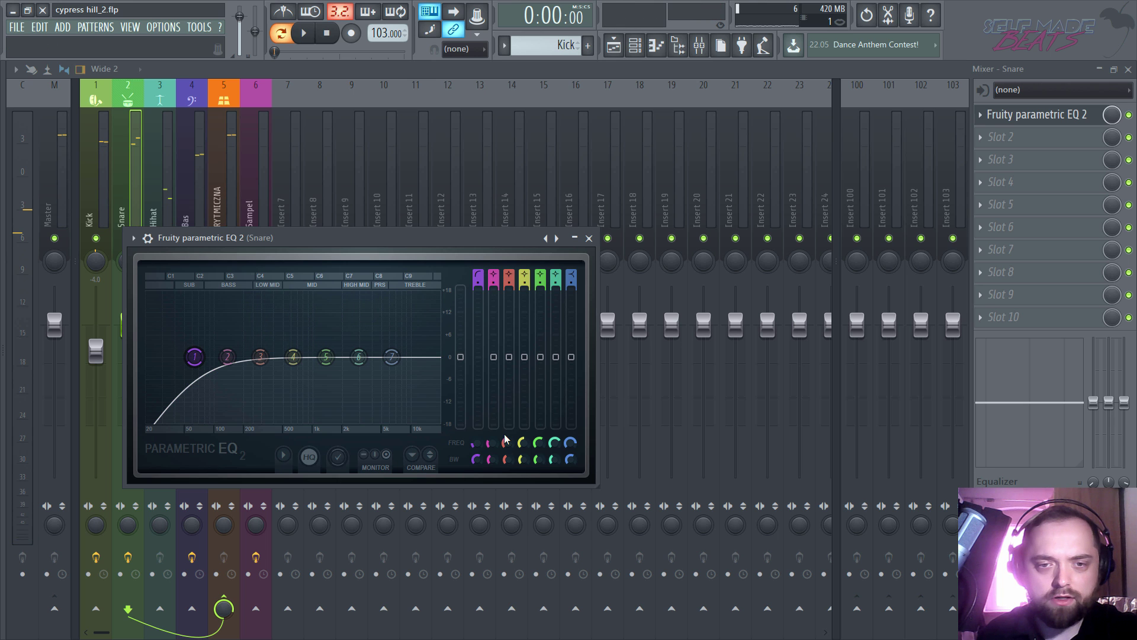
pyautogui.moveTo(478, 460); pyautogui.dragTo(476, 427)
pyautogui.press('space')
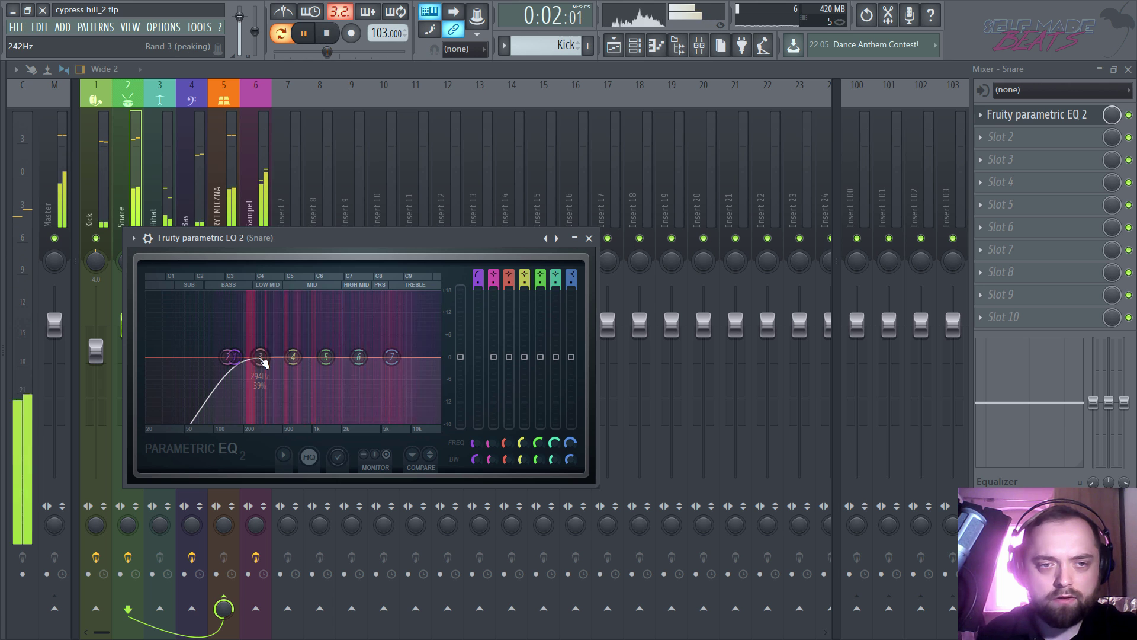
# Step: Slightly boost bands 3 and 5 on the Snare EQ and make a narrow cut with band 4
pyautogui.moveTo(260, 356); pyautogui.dragTo(257, 351)
pyautogui.press('space')
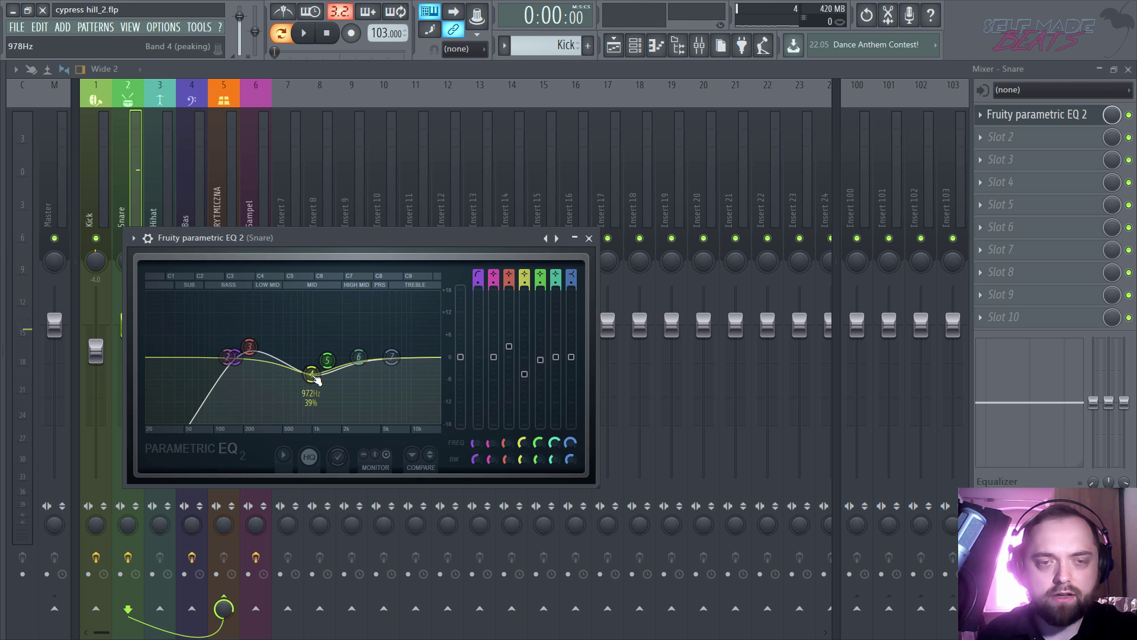
pyautogui.moveTo(315, 377); pyautogui.dragTo(373, 348)
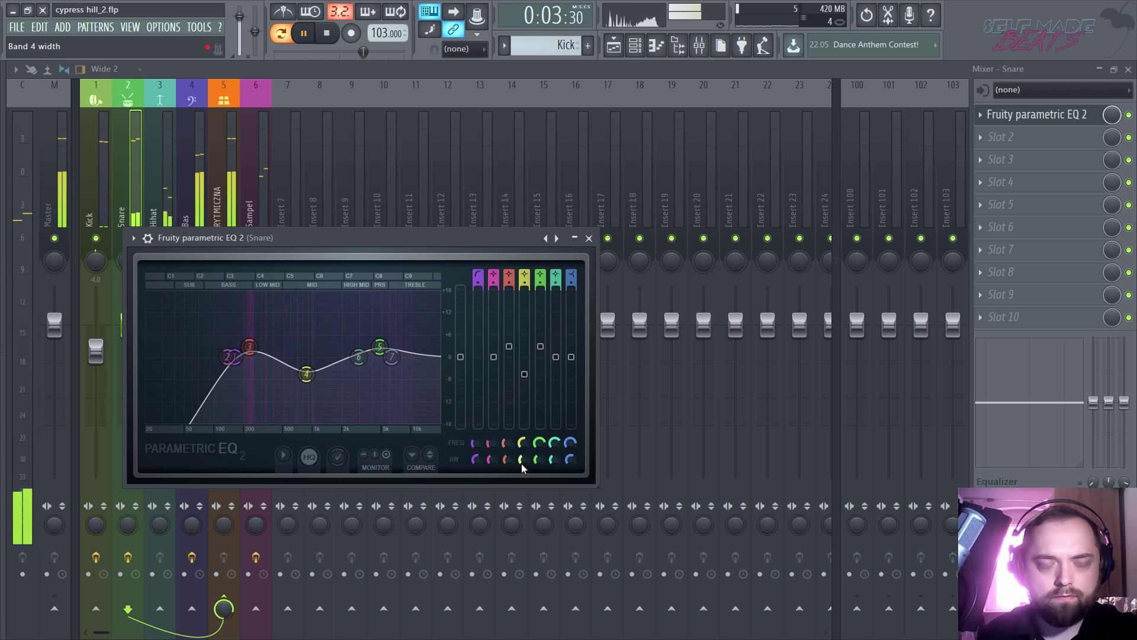
pyautogui.moveTo(520, 456); pyautogui.dragTo(519, 463)
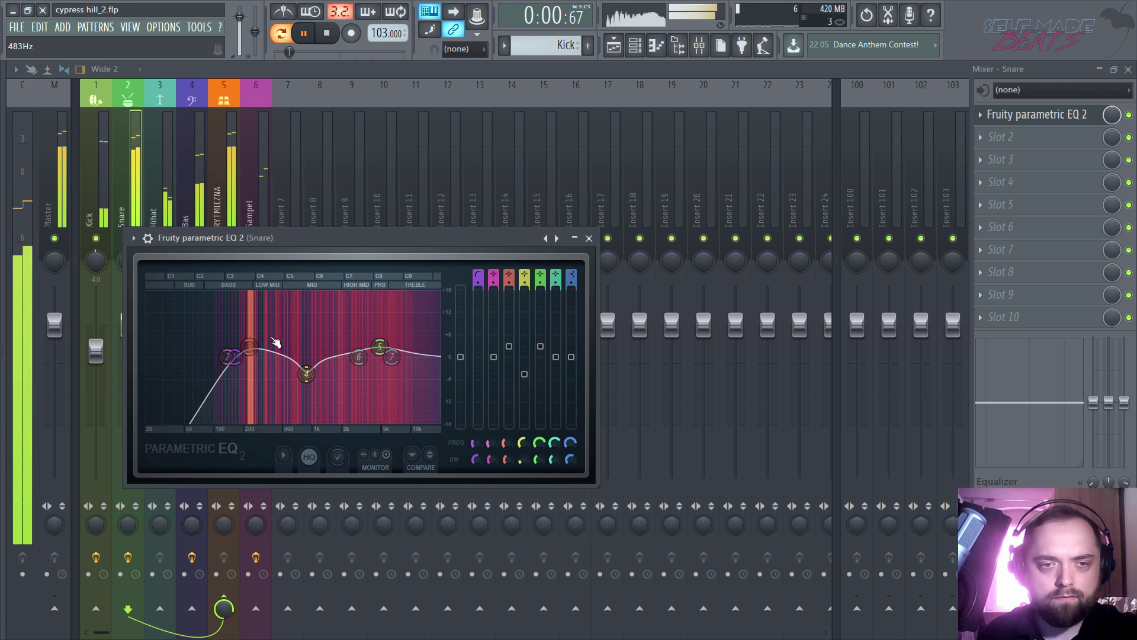
# Step: Deepen the Snare EQ's band 4 cut, bring band 3 down to nearly flat and slightly lower band 6
pyautogui.moveTo(306, 373); pyautogui.dragTo(250, 354)
pyautogui.press('space')
pyautogui.press('space')
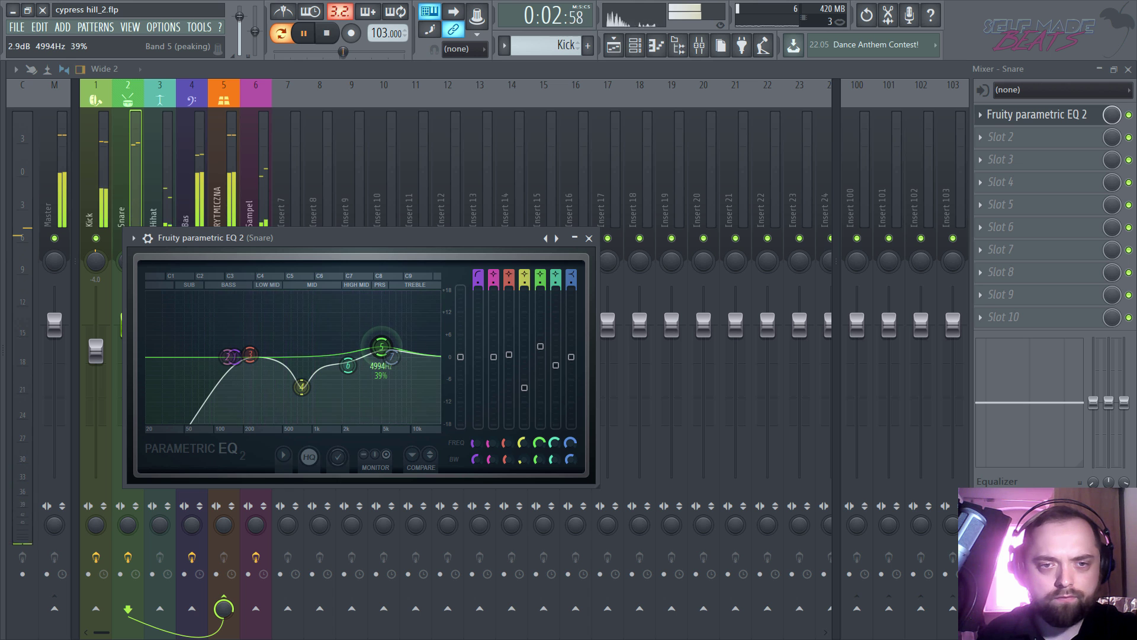
# Step: Slightly lower the Snare EQ's band 7, check the sound in the full beat, and close the EQ
pyautogui.moveTo(391, 356); pyautogui.dragTo(398, 365)
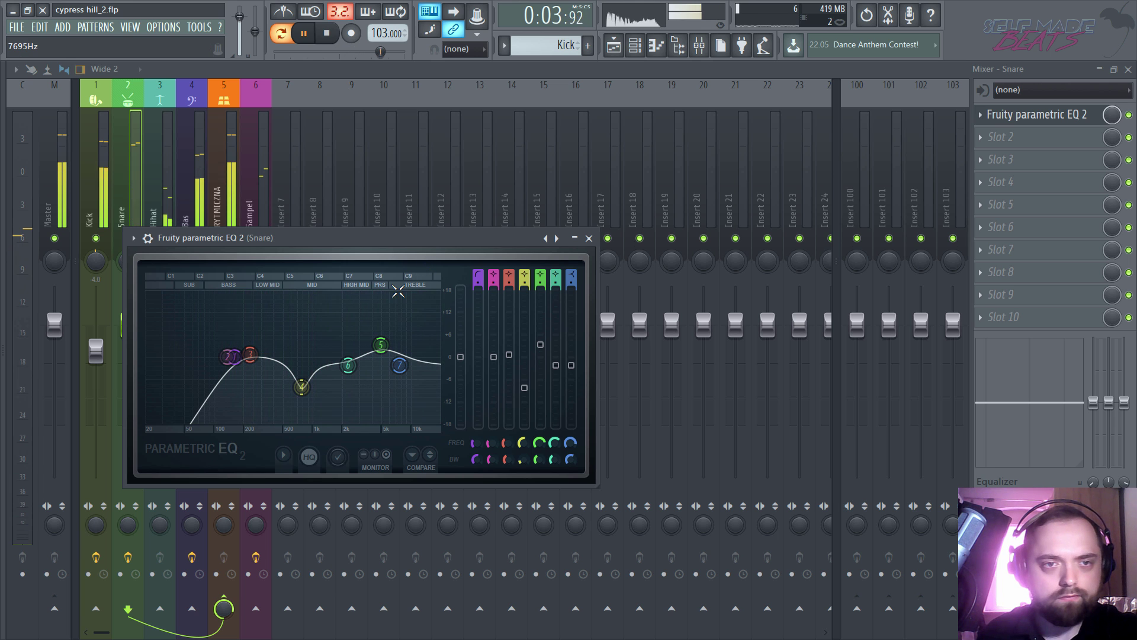
pyautogui.press('space')
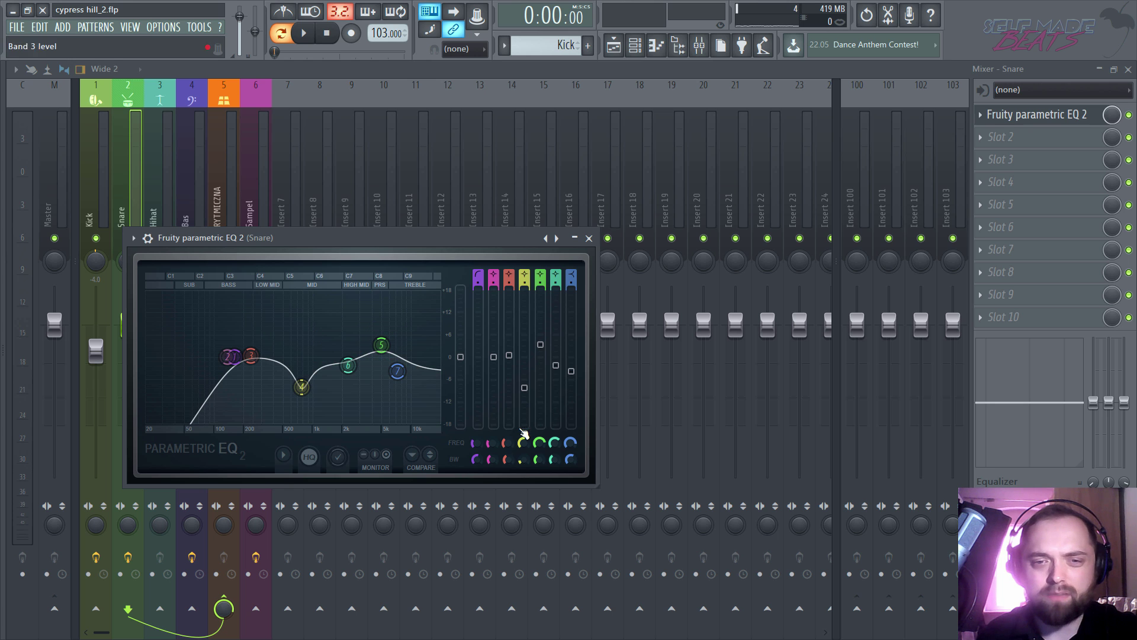
pyautogui.moveTo(539, 460); pyautogui.dragTo(539, 460)
pyautogui.press('space')
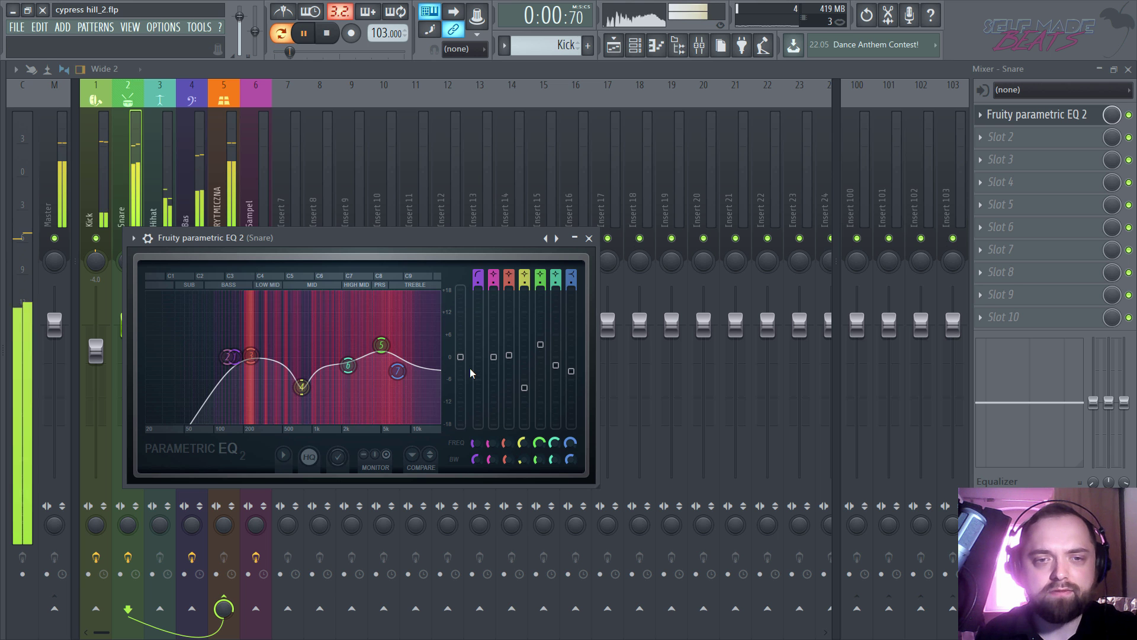
pyautogui.click(589, 238)
# Step: Add Fruity Blood Overdrive to the Snare's second slot with PreAmp at about 0.186 and PostGain at about -0.13
pyautogui.press('space')
pyautogui.click(1030, 137)
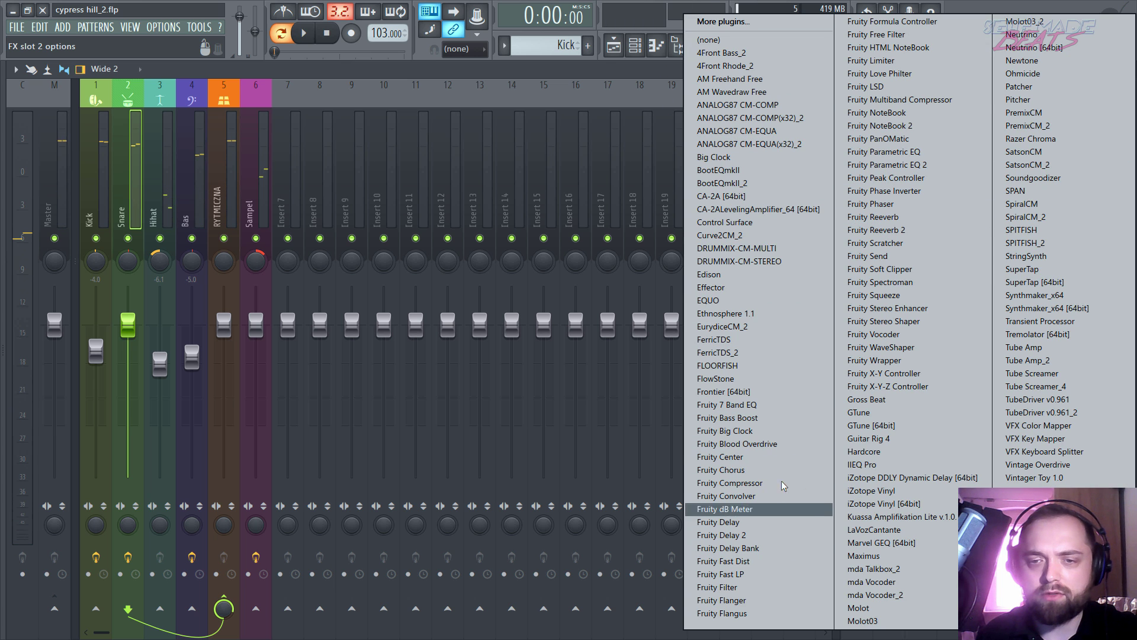
pyautogui.click(785, 442)
pyautogui.press('space')
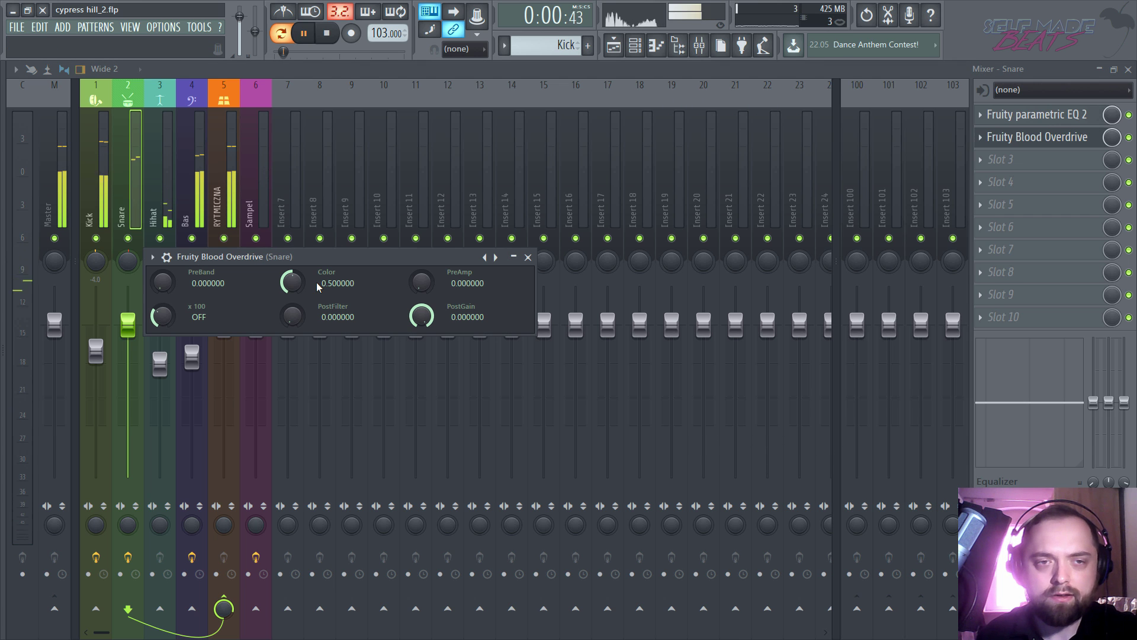
pyautogui.moveTo(419, 285); pyautogui.dragTo(418, 267)
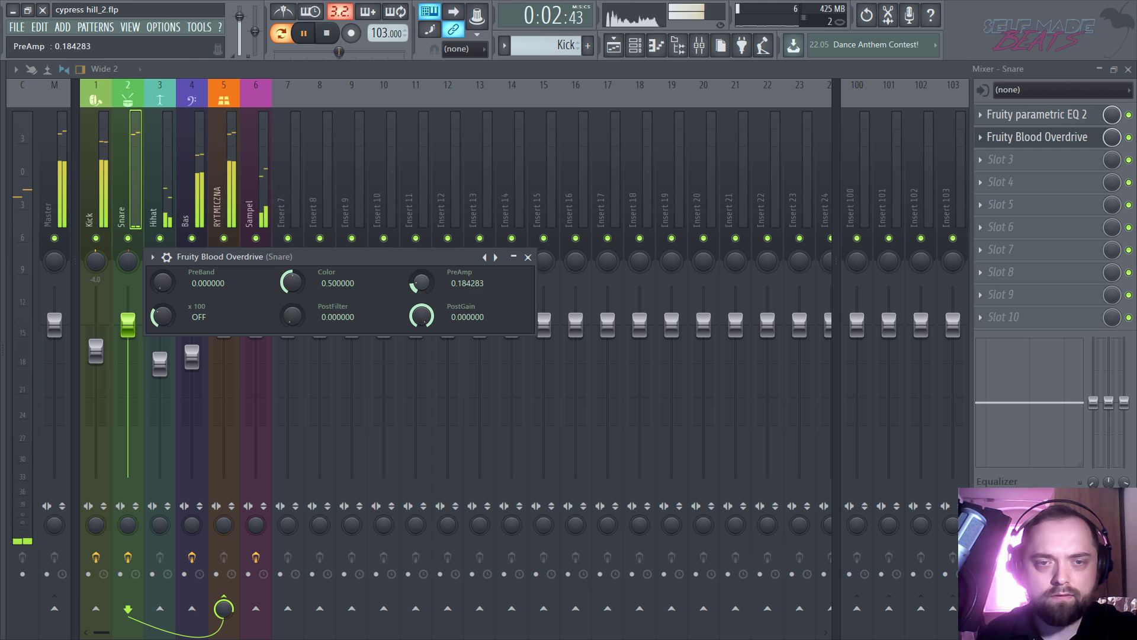
pyautogui.moveTo(421, 314); pyautogui.dragTo(421, 326)
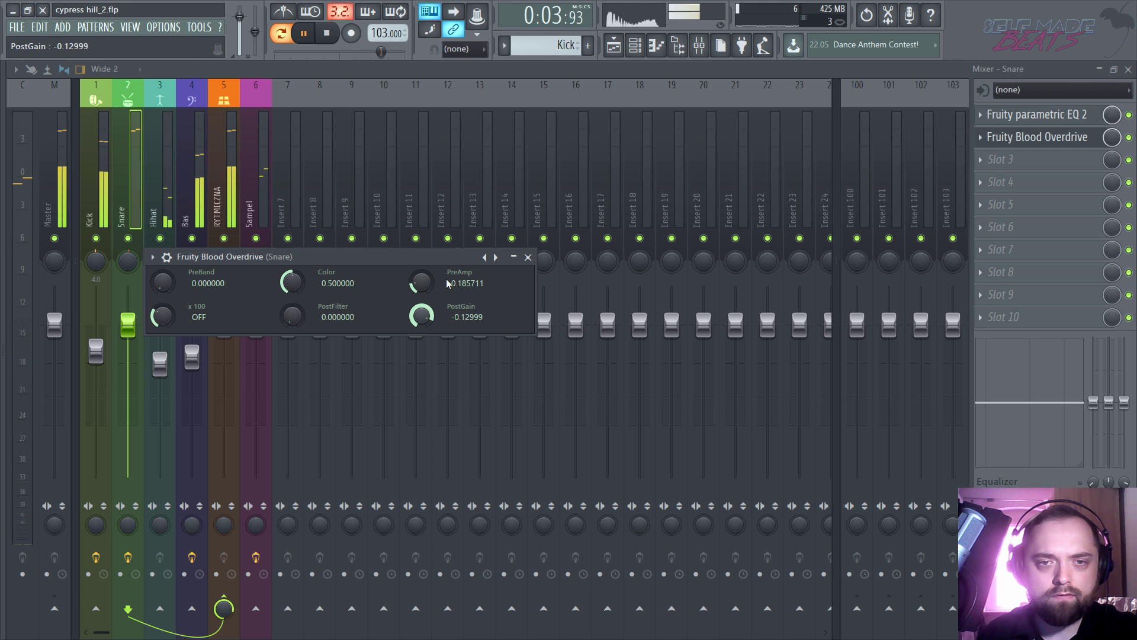
pyautogui.click(527, 257)
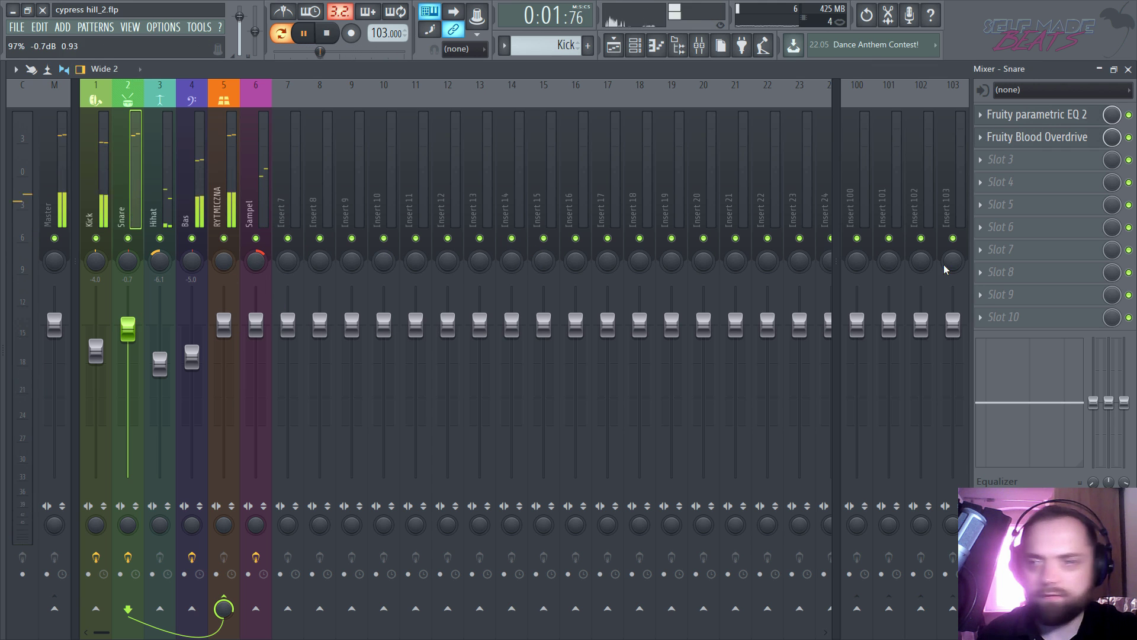
# Step: Add Fruity Compressor to the Snare's third slot with a -16.4 dB threshold and a 3.3:1 ratio
pyautogui.press('space')
pyautogui.click(1062, 168)
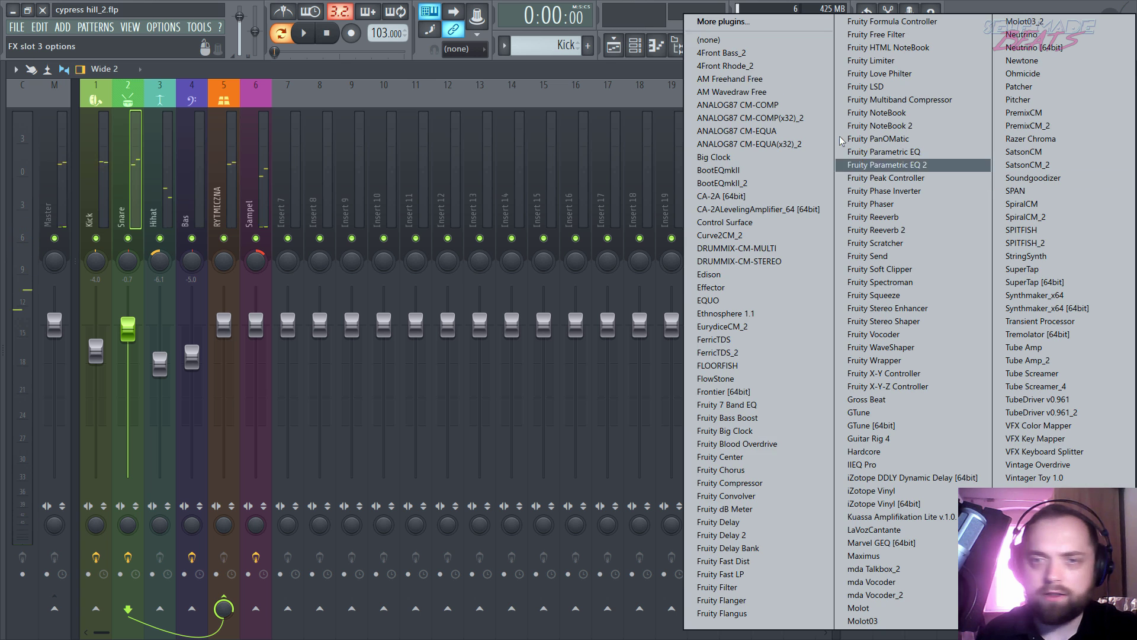
pyautogui.click(777, 482)
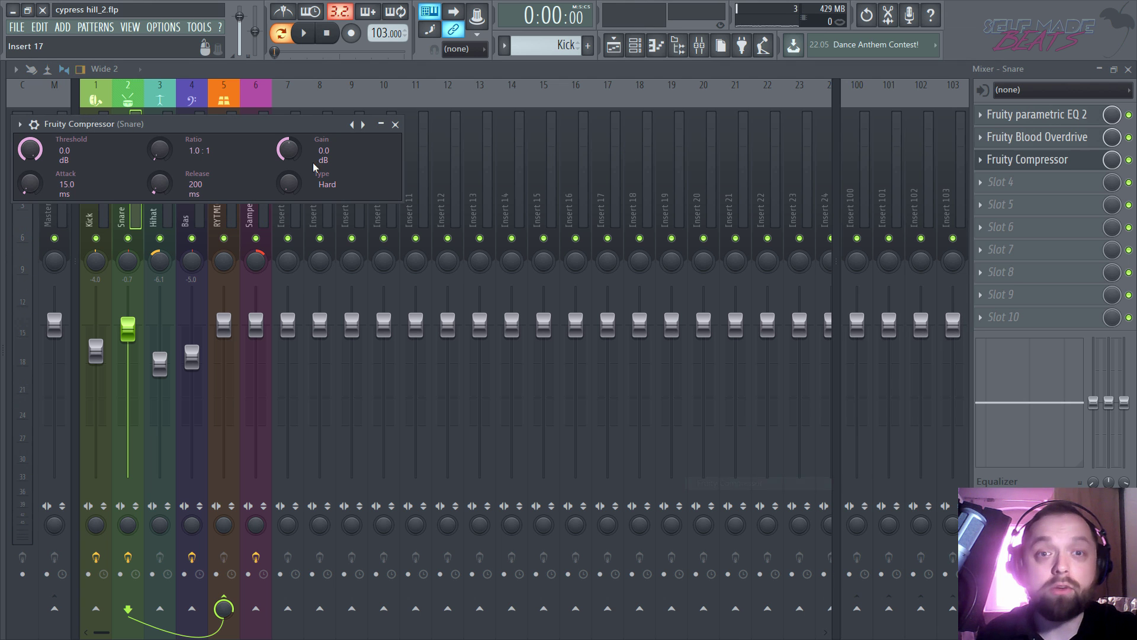
pyautogui.moveTo(169, 124); pyautogui.dragTo(464, 228)
pyautogui.press('space')
pyautogui.moveTo(325, 246); pyautogui.dragTo(334, 254)
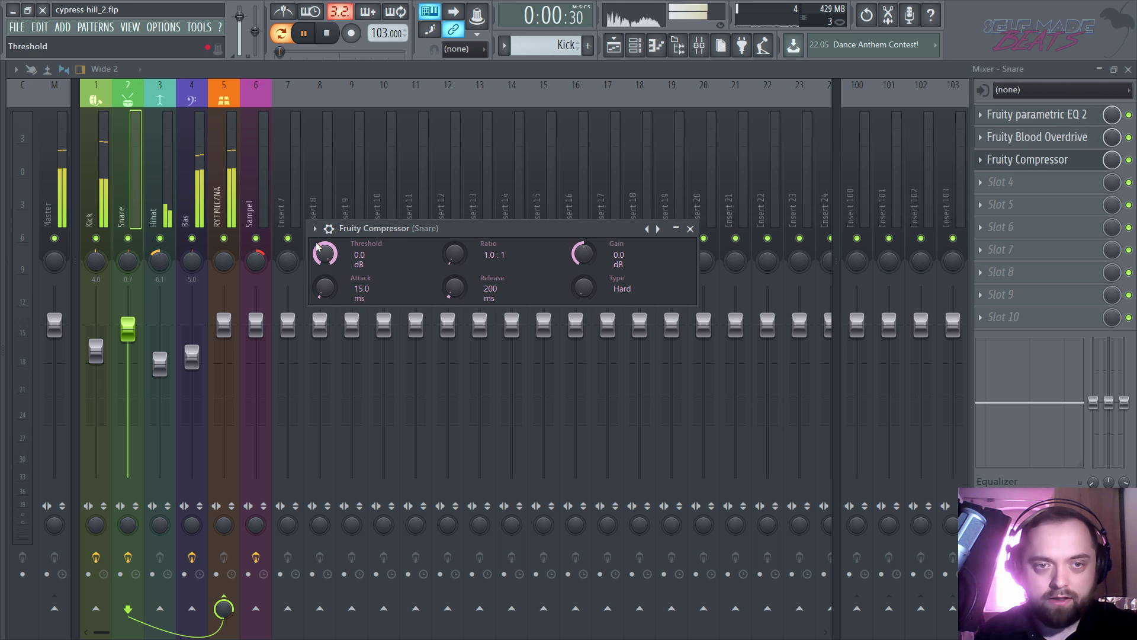
pyautogui.moveTo(458, 254)
pyautogui.mouseDown()
pyautogui.moveTo(458, 235)
pyautogui.moveTo(455, 268)
pyautogui.mouseUp()
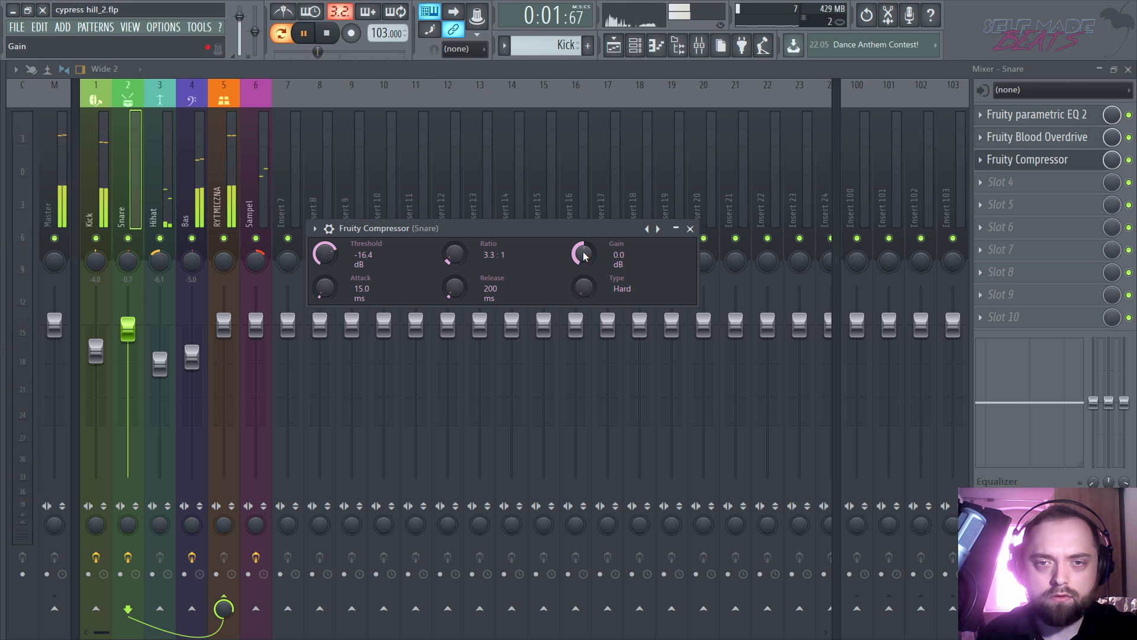
# Step: Set the Snare compressor's gain to 6.9 dB and attack to 19.0 ms, and lower the Snare track's volume to -4.0 dB
pyautogui.moveTo(583, 254); pyautogui.dragTo(584, 237)
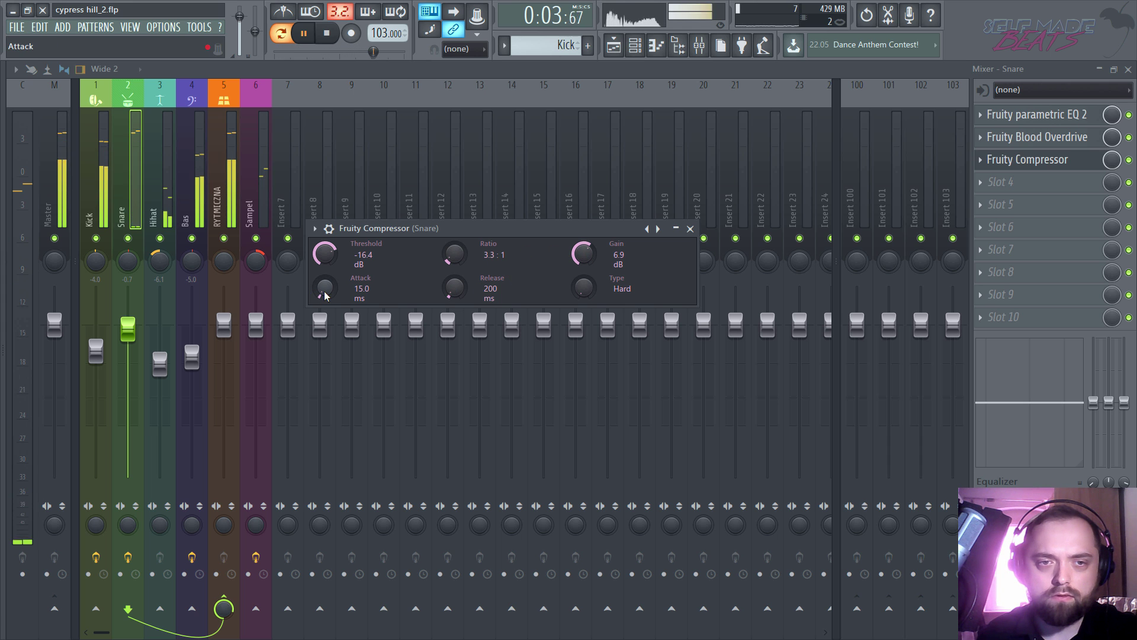
pyautogui.moveTo(324, 290); pyautogui.dragTo(324, 284)
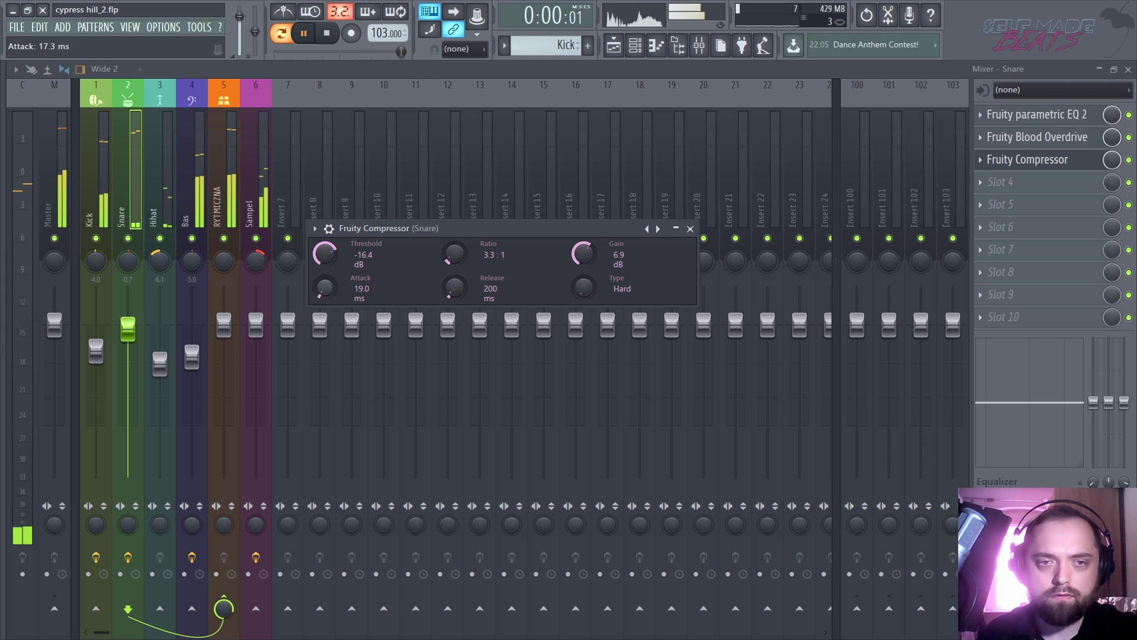
pyautogui.click(690, 229)
pyautogui.scroll(-5, 135, 328)
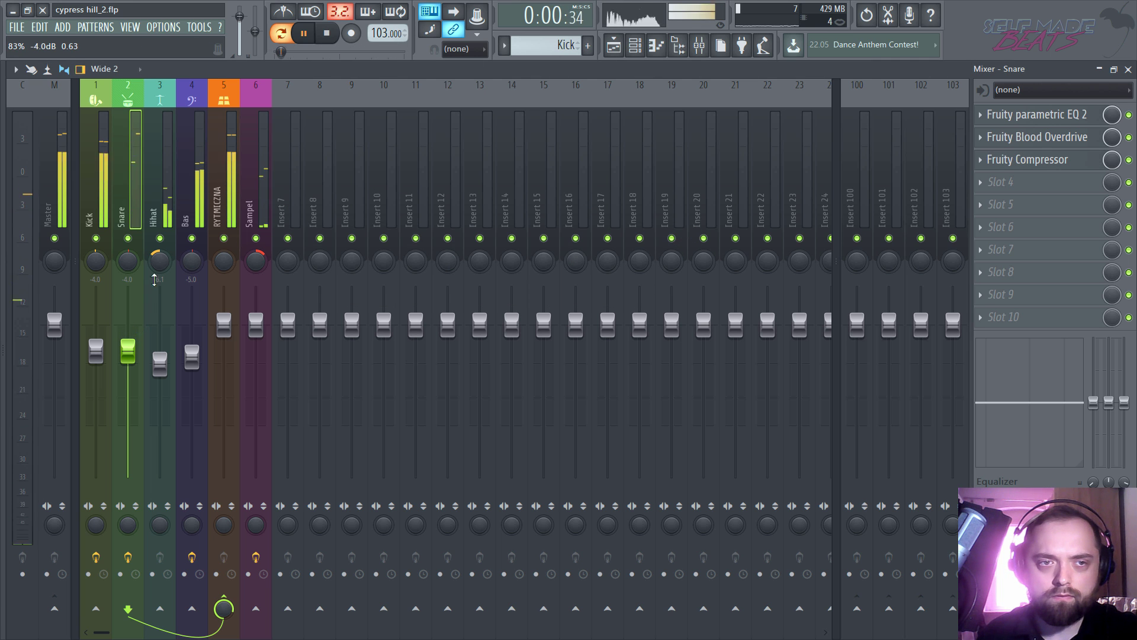
pyautogui.press('space')
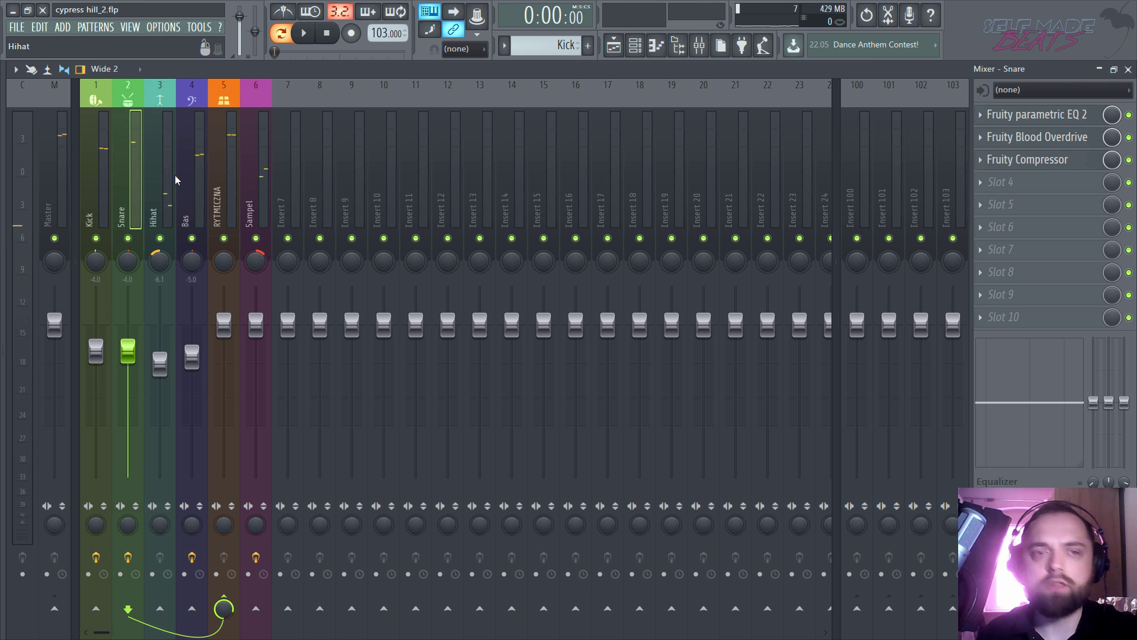
# Step: Add Fruity Parametric EQ 2 to the Hihat's first slot and set band 1 as a high-pass filter at about 1794 Hz
pyautogui.click(175, 179)
pyautogui.click(1040, 121)
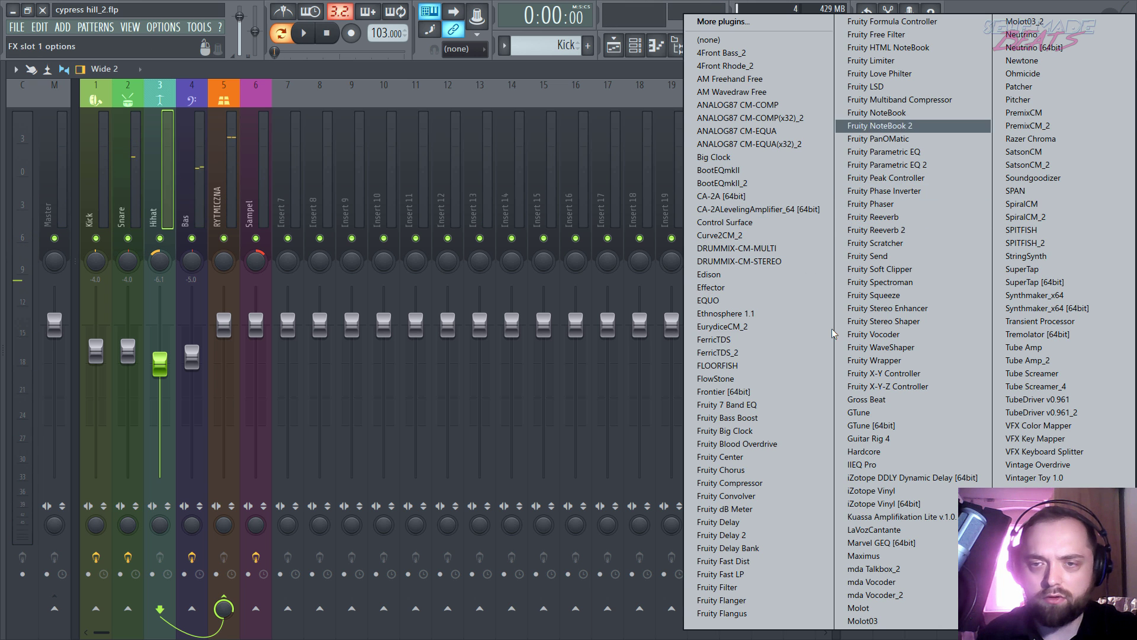
pyautogui.click(924, 168)
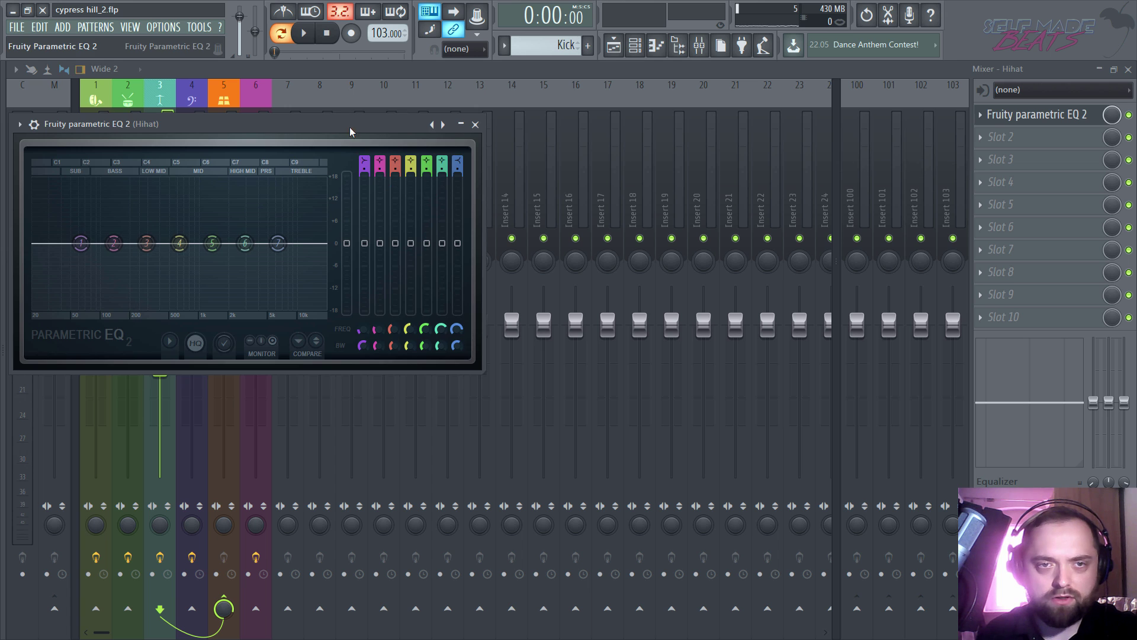
pyautogui.moveTo(350, 129); pyautogui.dragTo(655, 231)
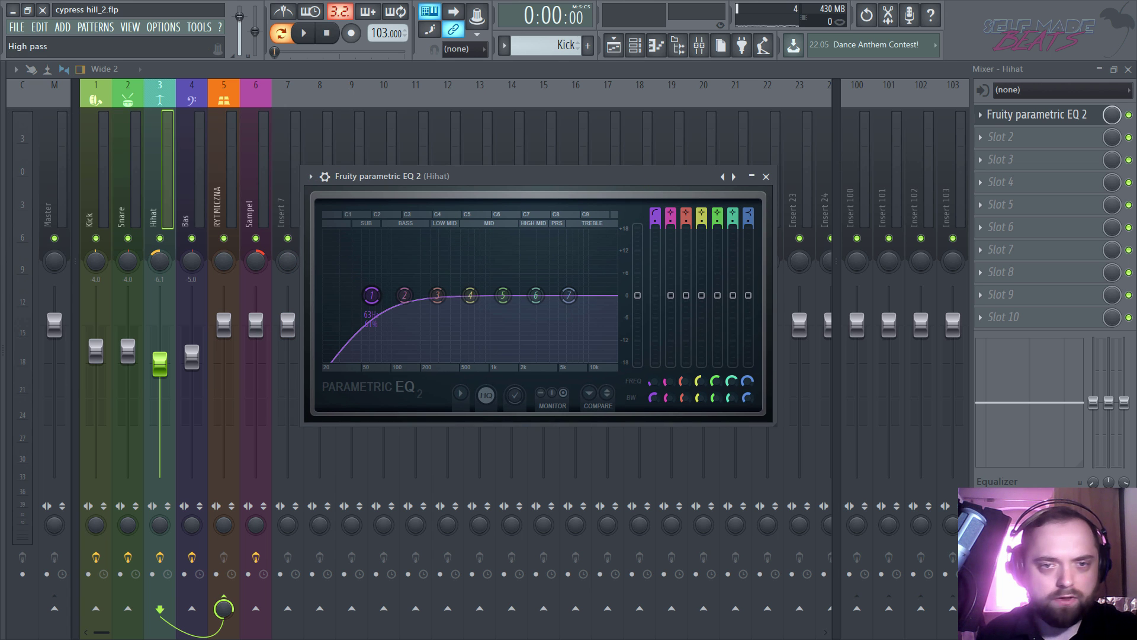
pyautogui.moveTo(654, 385); pyautogui.dragTo(654, 333)
pyautogui.press('space')
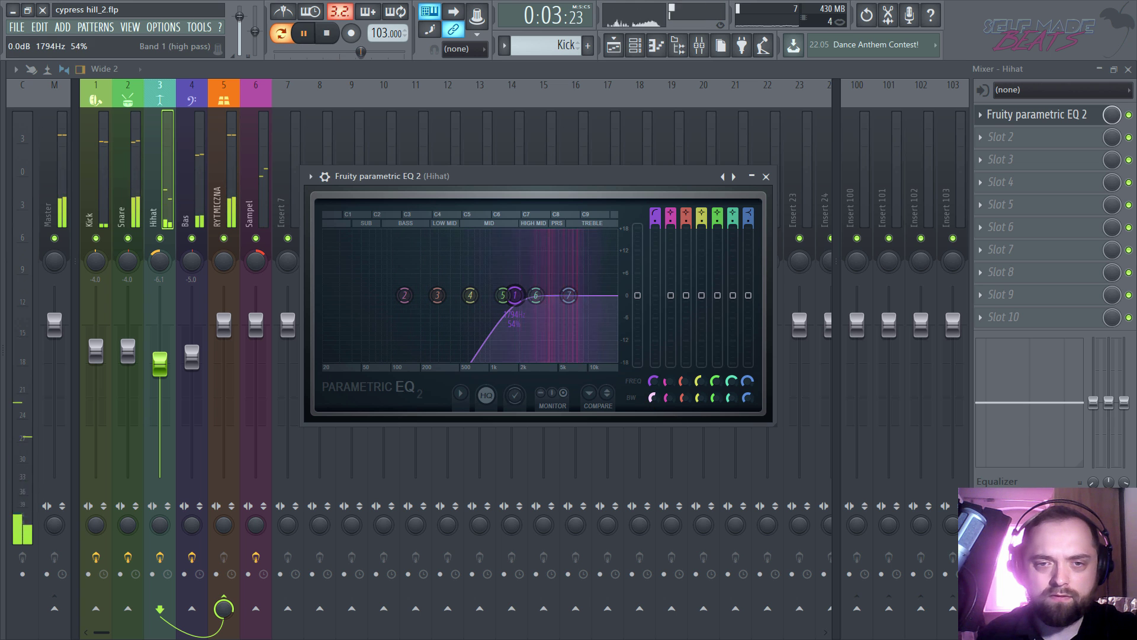
# Step: Slightly boost the Hihat EQ's band 6, cut the band 7 high shelf near 10.7 kHz, and close the EQ
pyautogui.moveTo(536, 295); pyautogui.dragTo(590, 316)
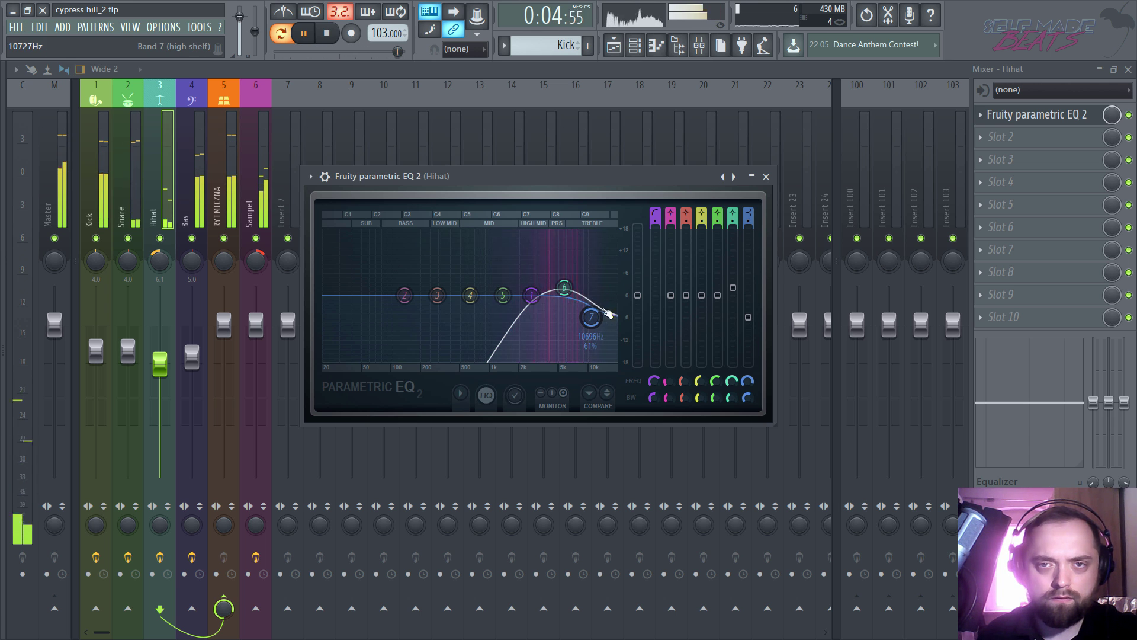
pyautogui.press('space')
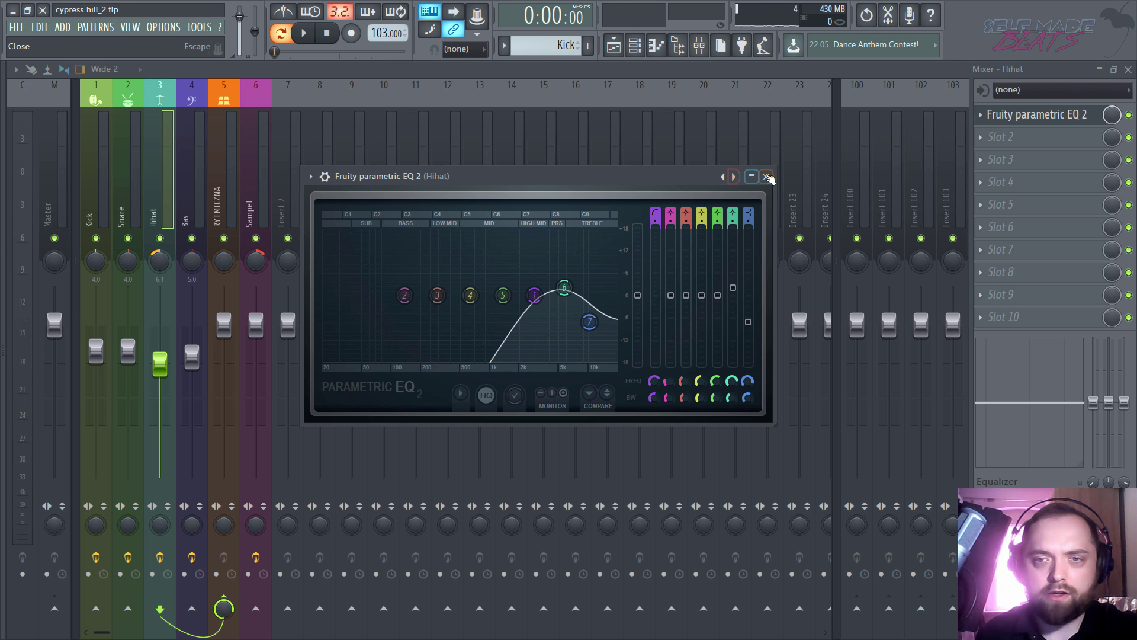
pyautogui.press('Escape')
# Step: Add Fruity Compressor to the Sampel track's second slot and start playback to hear it
pyautogui.click(257, 198)
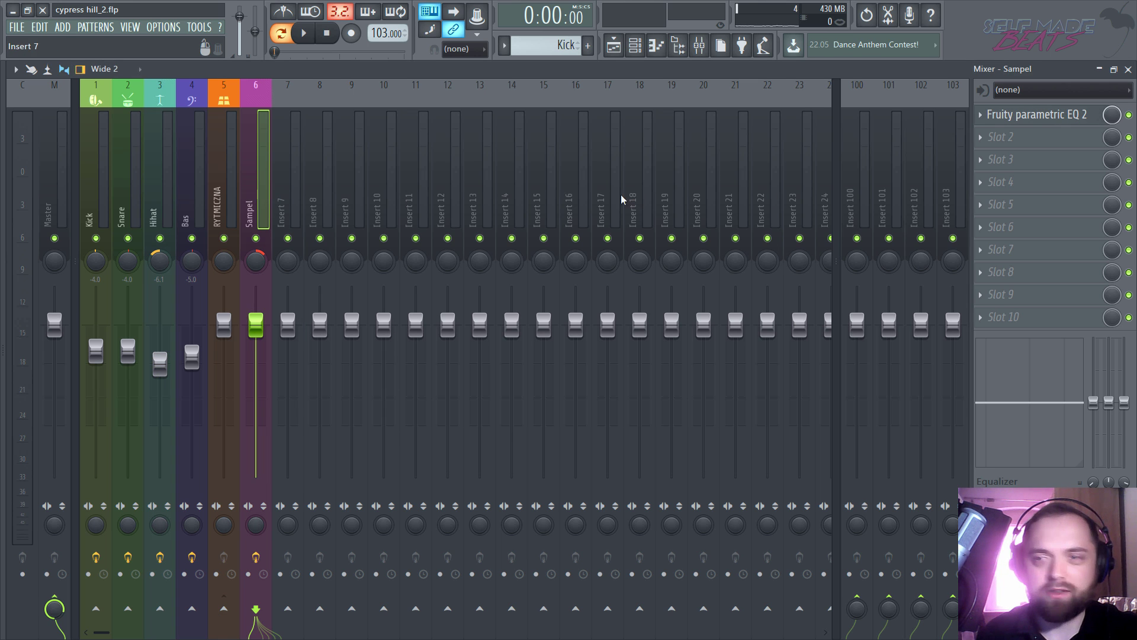
pyautogui.click(1028, 118)
pyautogui.click(1028, 119)
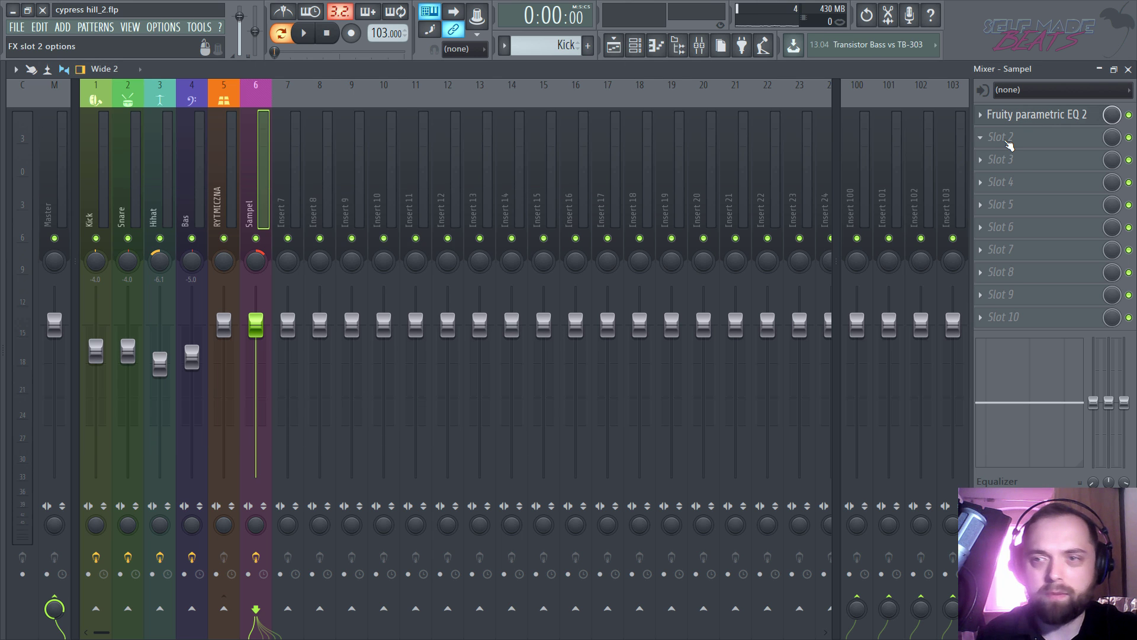
pyautogui.click(1009, 142)
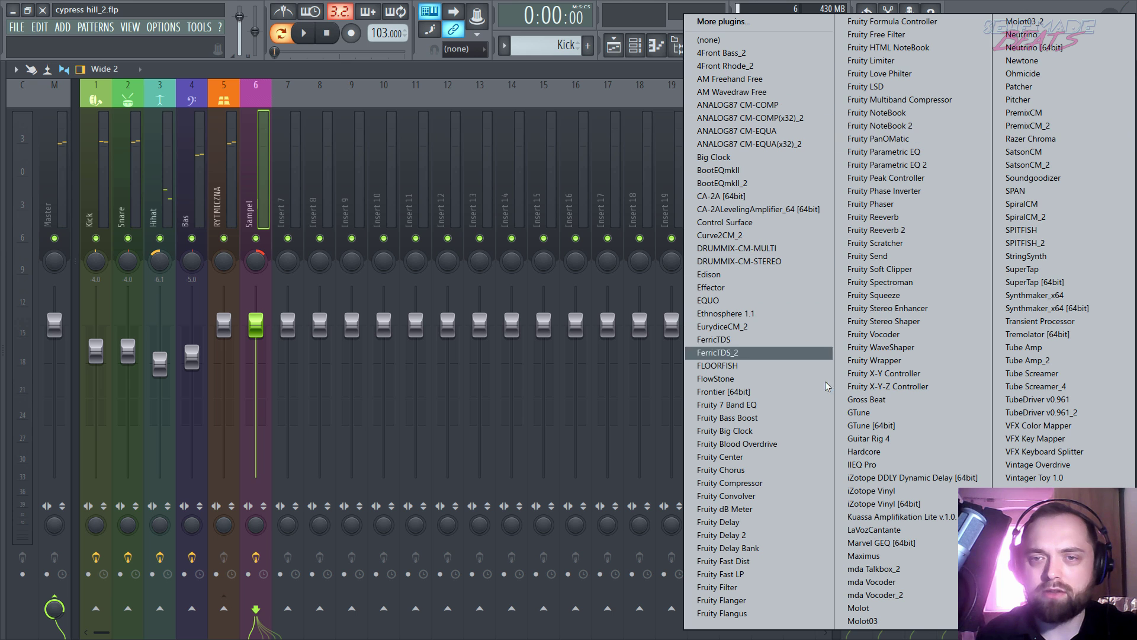
pyautogui.click(770, 482)
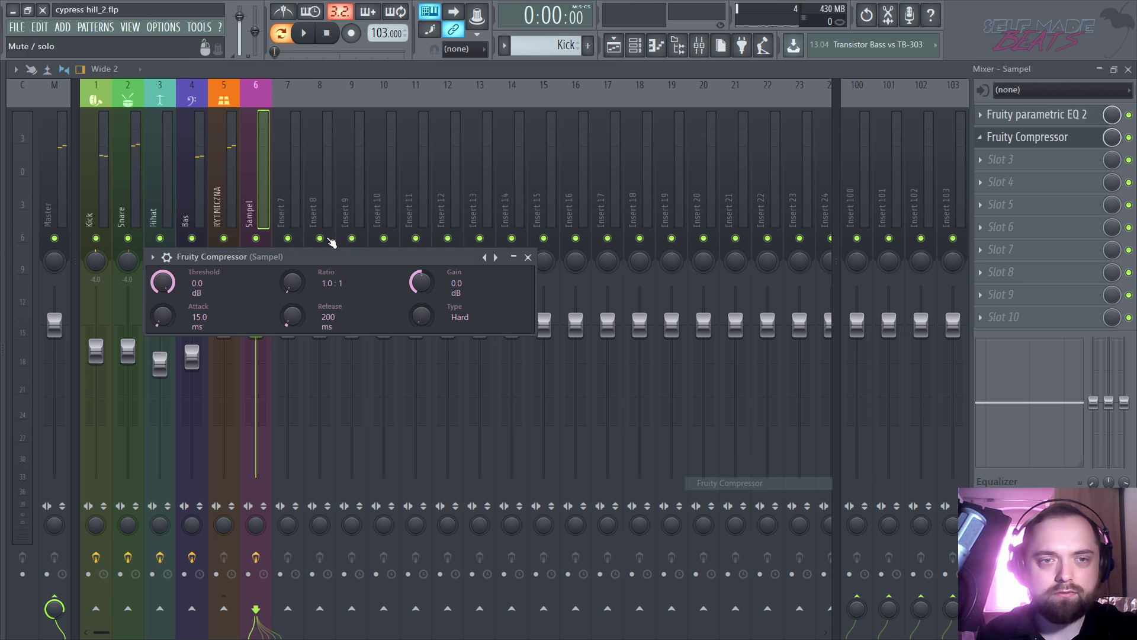
pyautogui.press('space')
pyautogui.moveTo(295, 259); pyautogui.dragTo(469, 258)
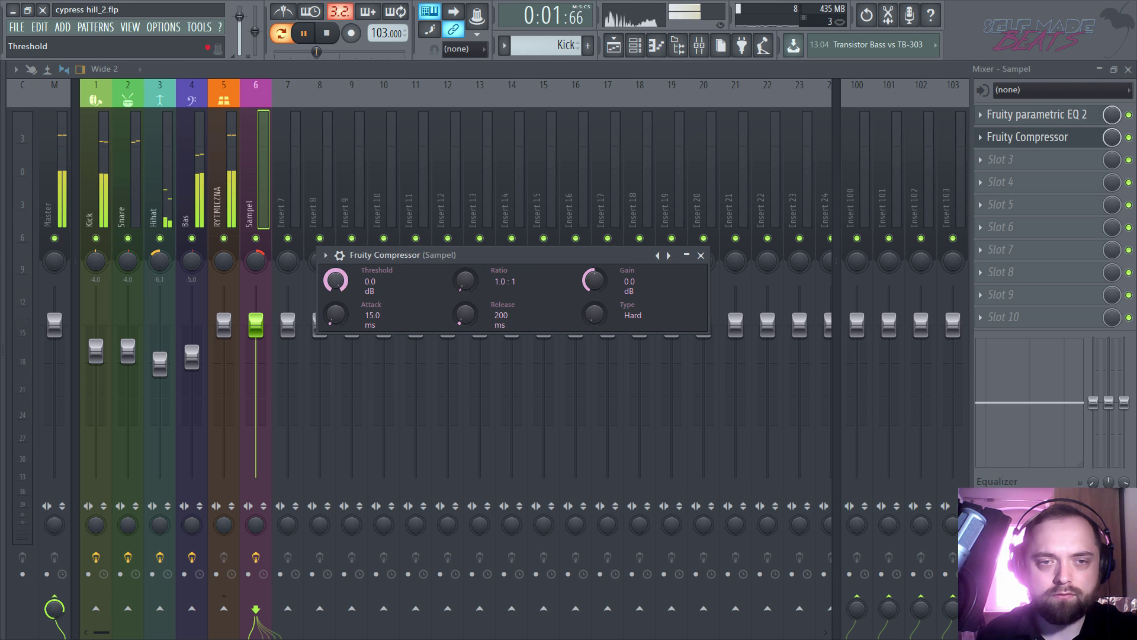
# Step: Set the Sampel compressor to a -17.8 dB threshold, 3.7:1 ratio, 20.7 ms attack and about 1.5 dB gain
pyautogui.moveTo(335, 280); pyautogui.dragTo(335, 308)
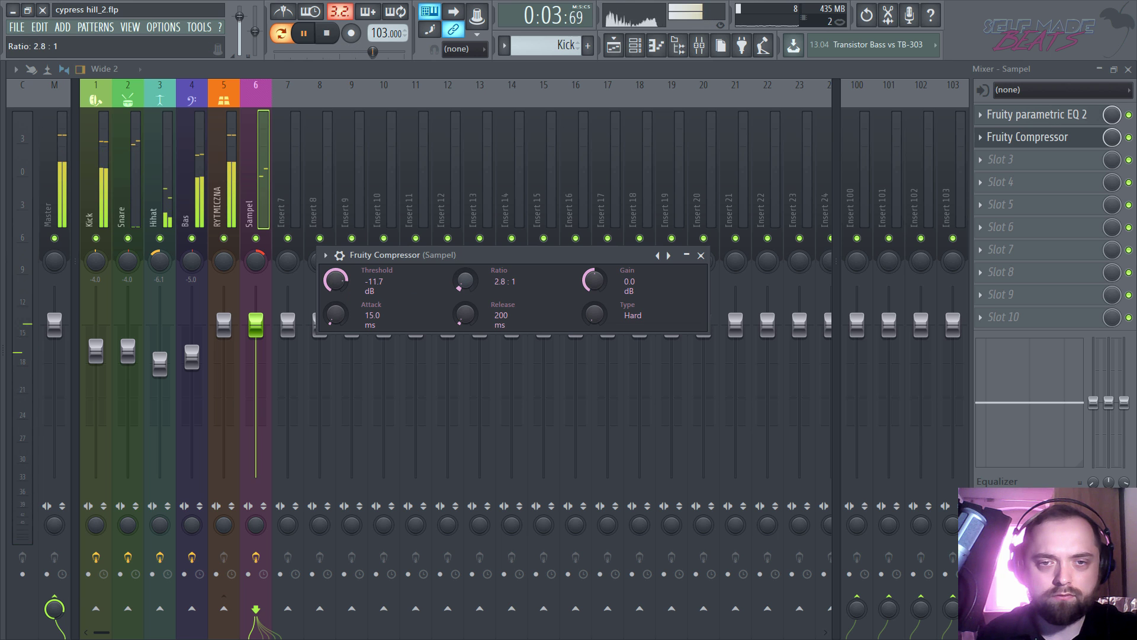
pyautogui.moveTo(465, 281); pyautogui.dragTo(465, 274)
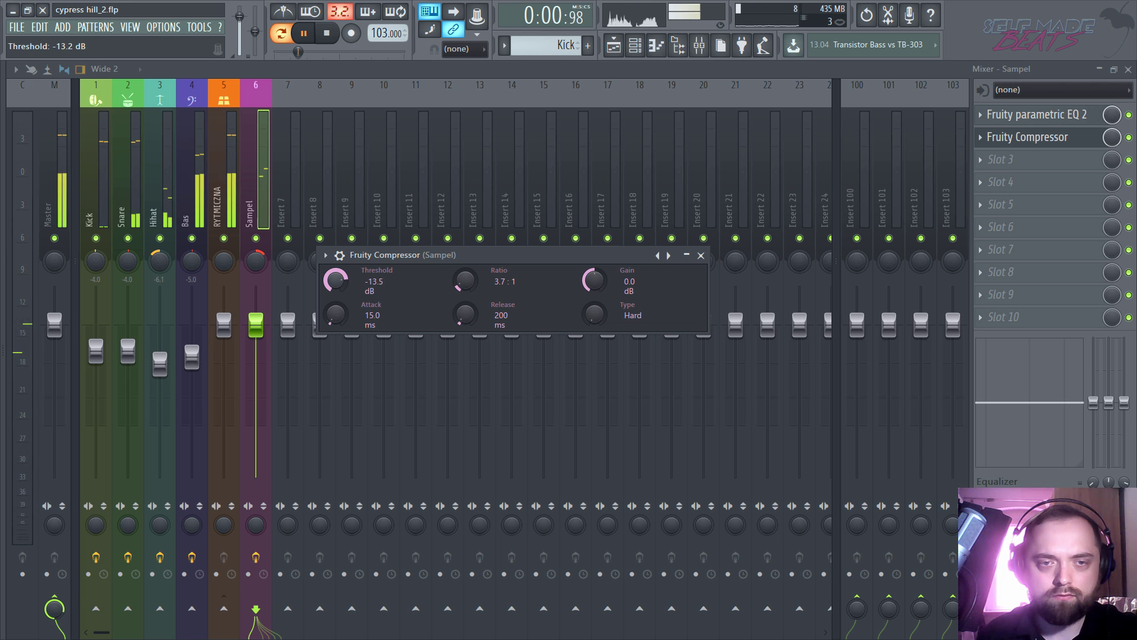
pyautogui.moveTo(335, 280); pyautogui.dragTo(335, 310)
pyautogui.moveTo(594, 280); pyautogui.dragTo(595, 276)
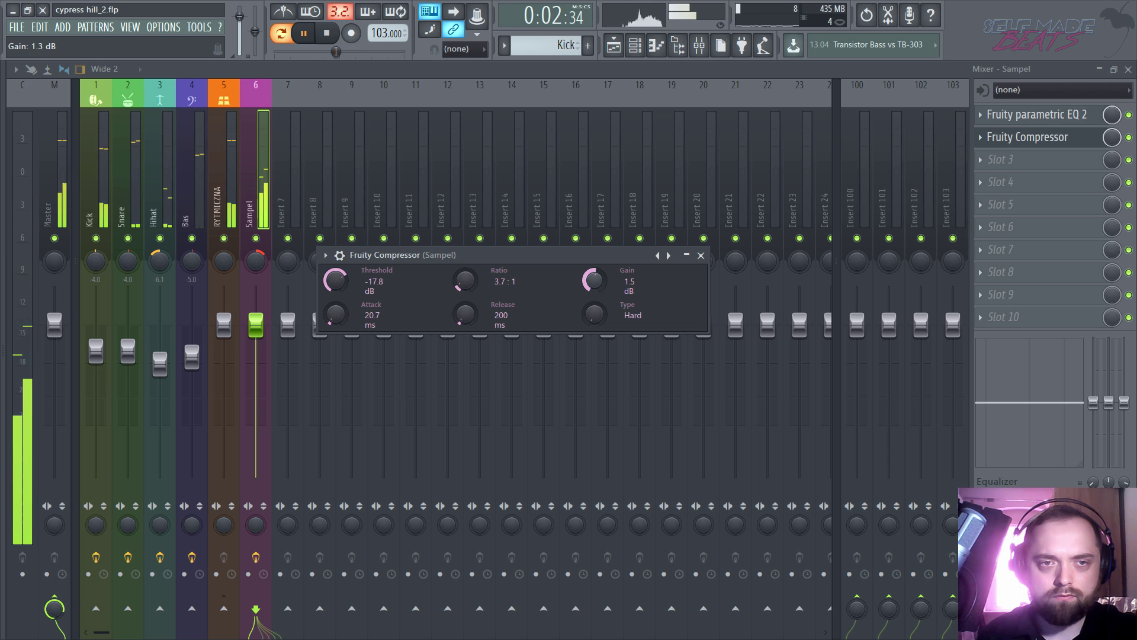
# Step: Close the Sampel compressor, lower the Sampel track's volume to -2.0 dB, and stop playback
pyautogui.click(702, 257)
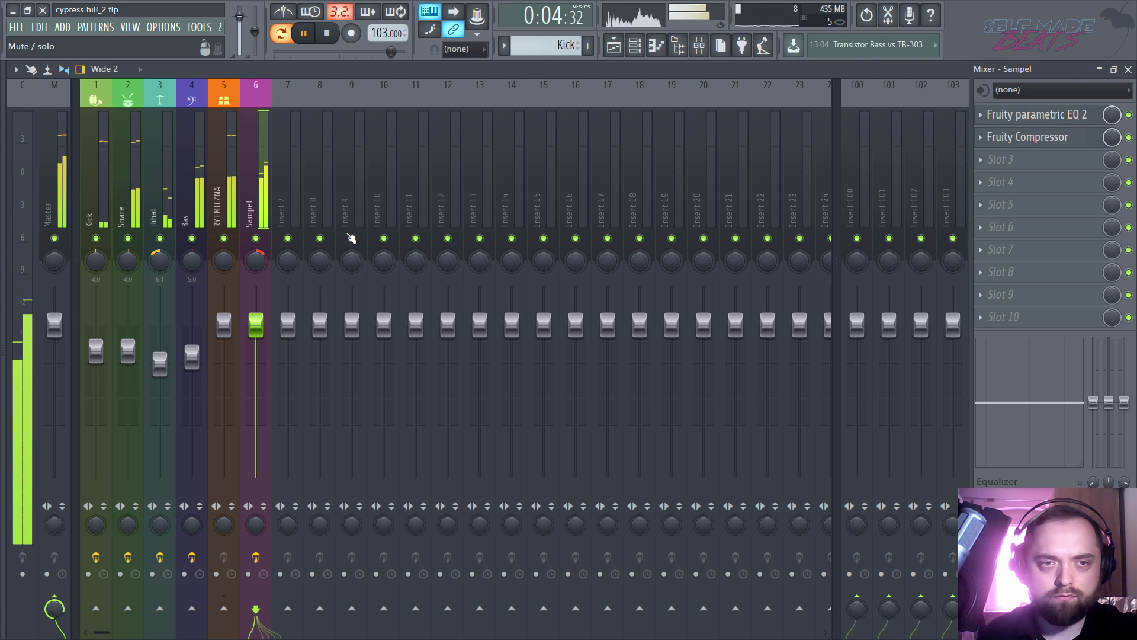
pyautogui.scroll(-3, 261, 325)
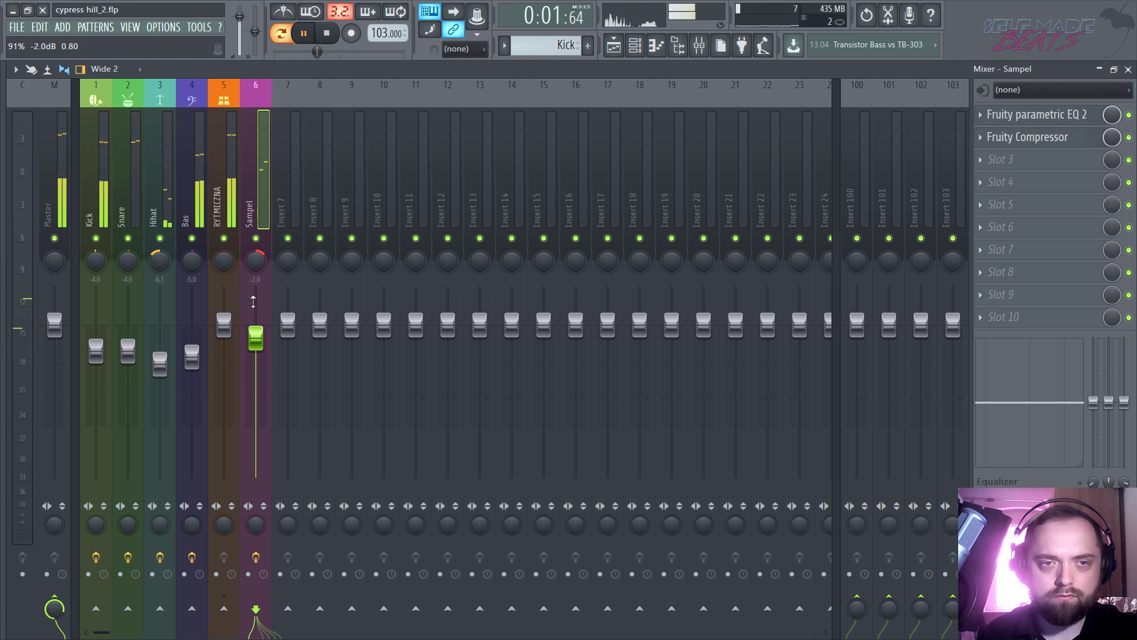
pyautogui.press('space')
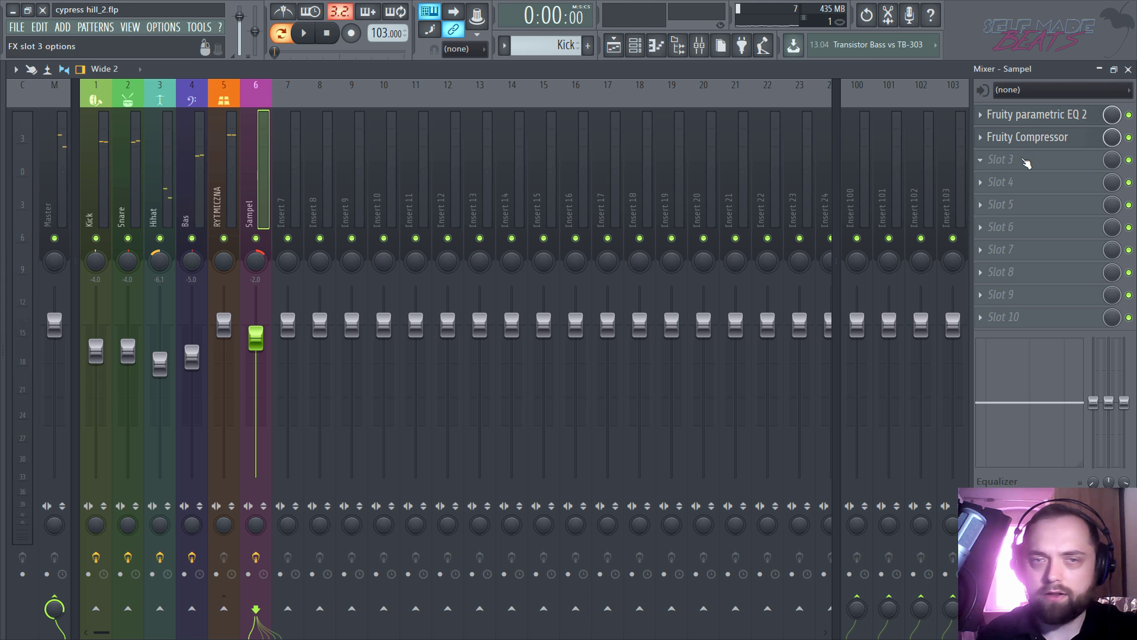
# Step: Add Fruity Compressor to the RYTMICZNA bus's first slot and start playback
pyautogui.click(216, 188)
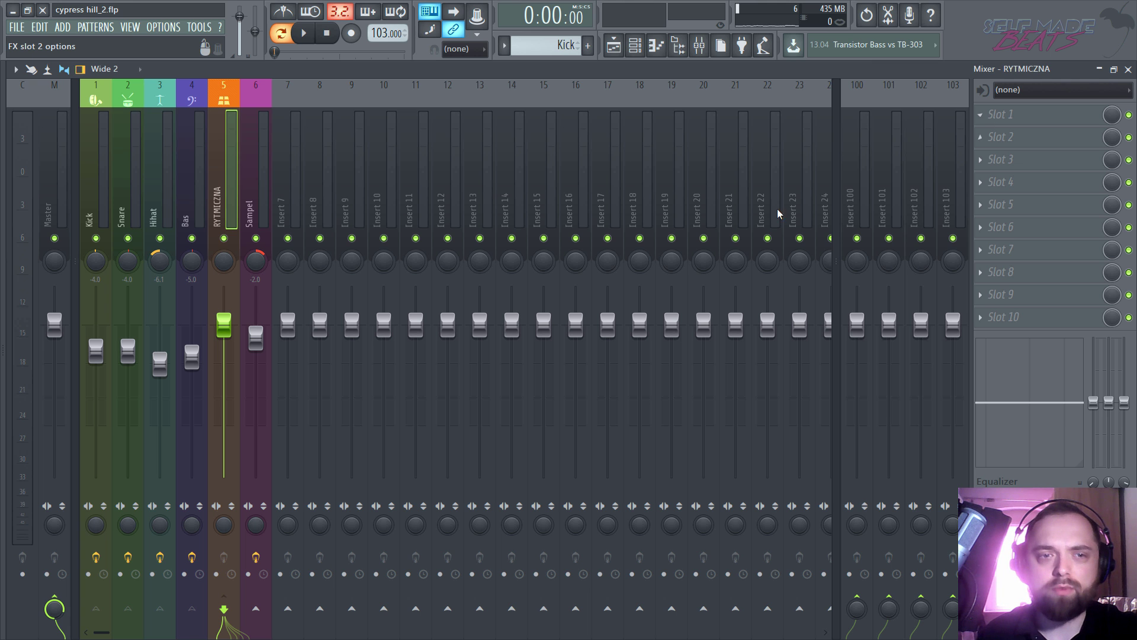
pyautogui.click(983, 118)
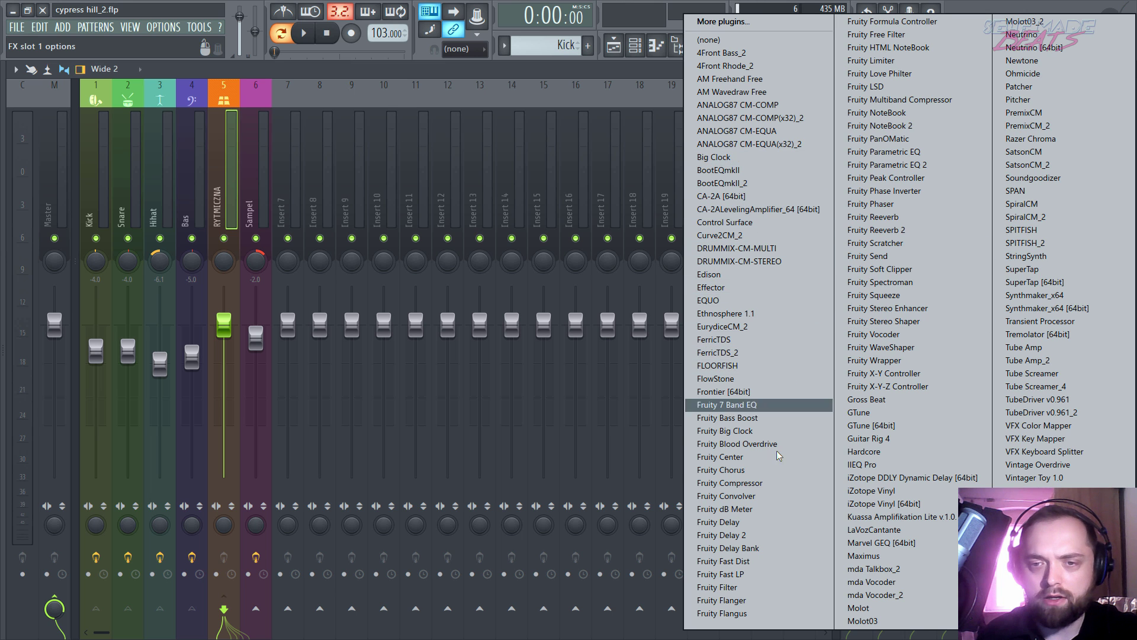
pyautogui.click(770, 482)
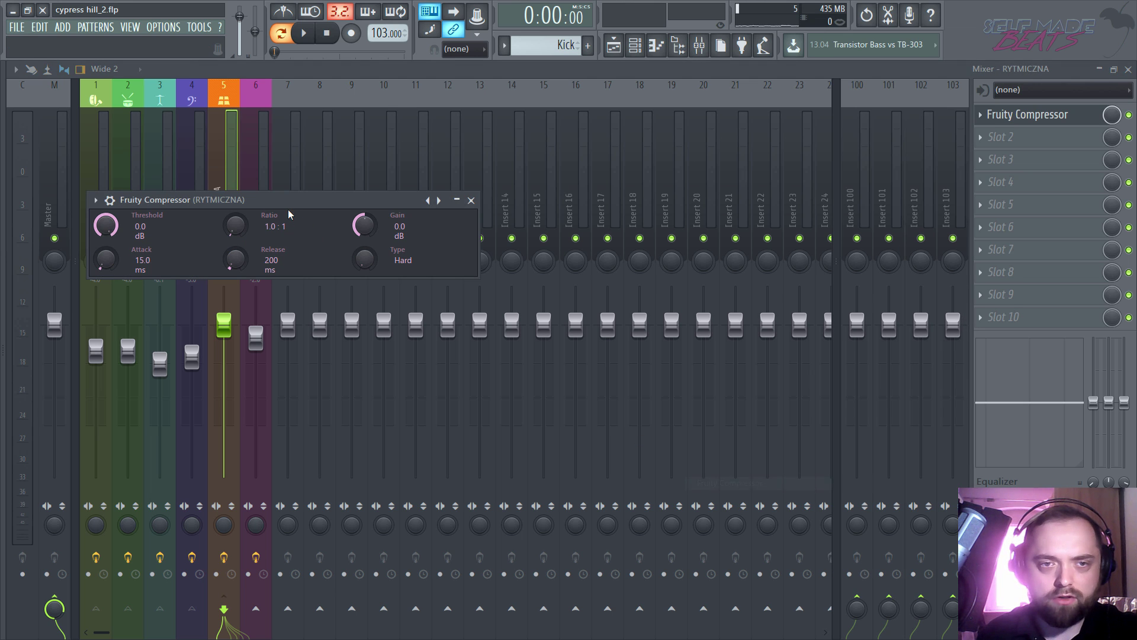
pyautogui.moveTo(287, 207); pyautogui.dragTo(517, 204)
pyautogui.press('space')
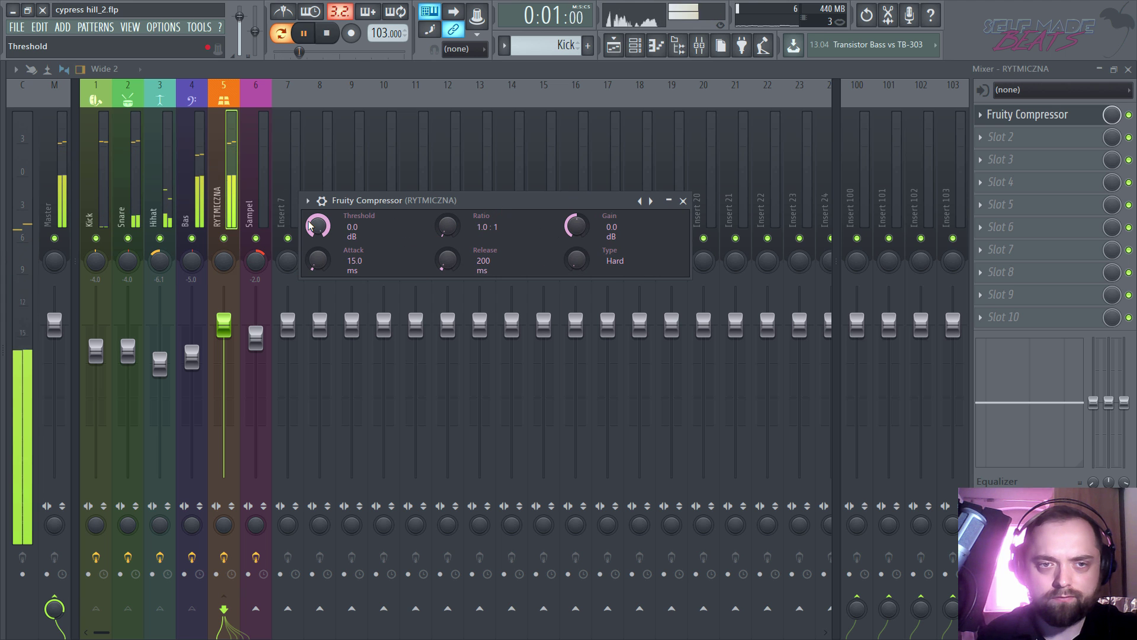
# Step: Set the RYTMICZNA compressor to a -15.7 dB threshold, 4.1:1 ratio, 21.9 ms attack and 6.7 dB gain
pyautogui.moveTo(319, 226); pyautogui.dragTo(319, 258)
pyautogui.moveTo(446, 226); pyautogui.dragTo(446, 212)
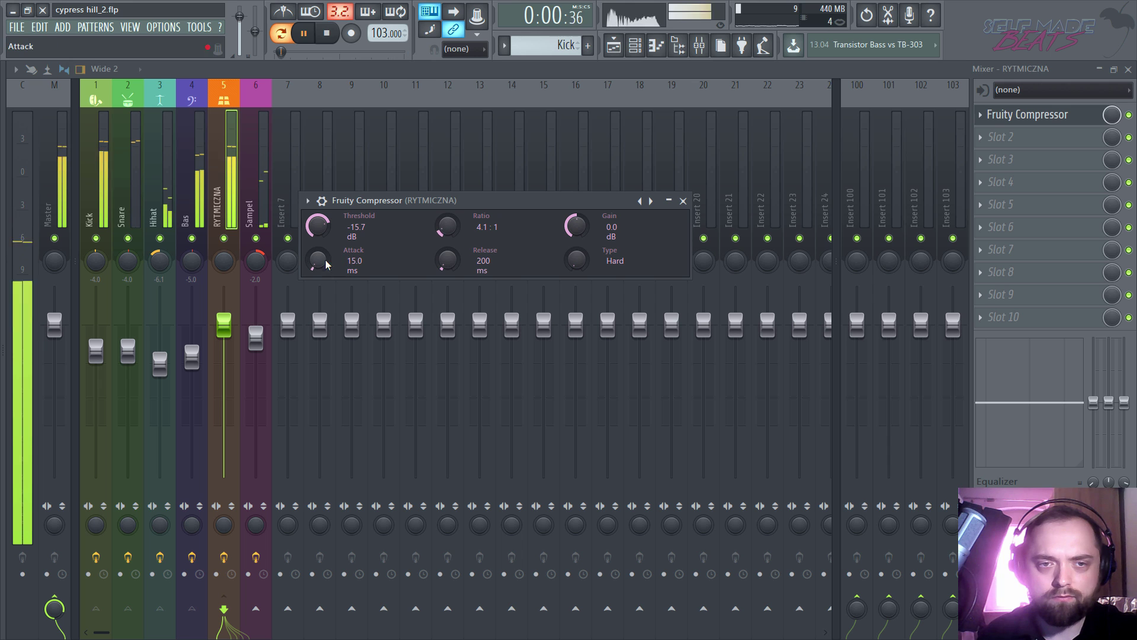
pyautogui.moveTo(318, 259); pyautogui.dragTo(318, 245)
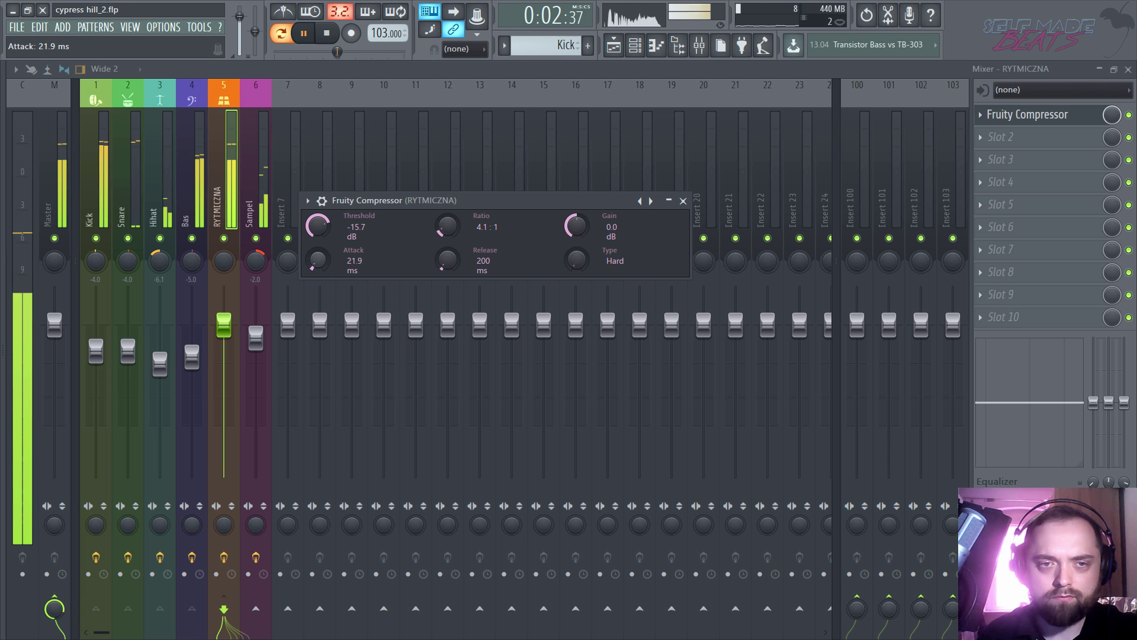
pyautogui.moveTo(579, 221); pyautogui.dragTo(578, 212)
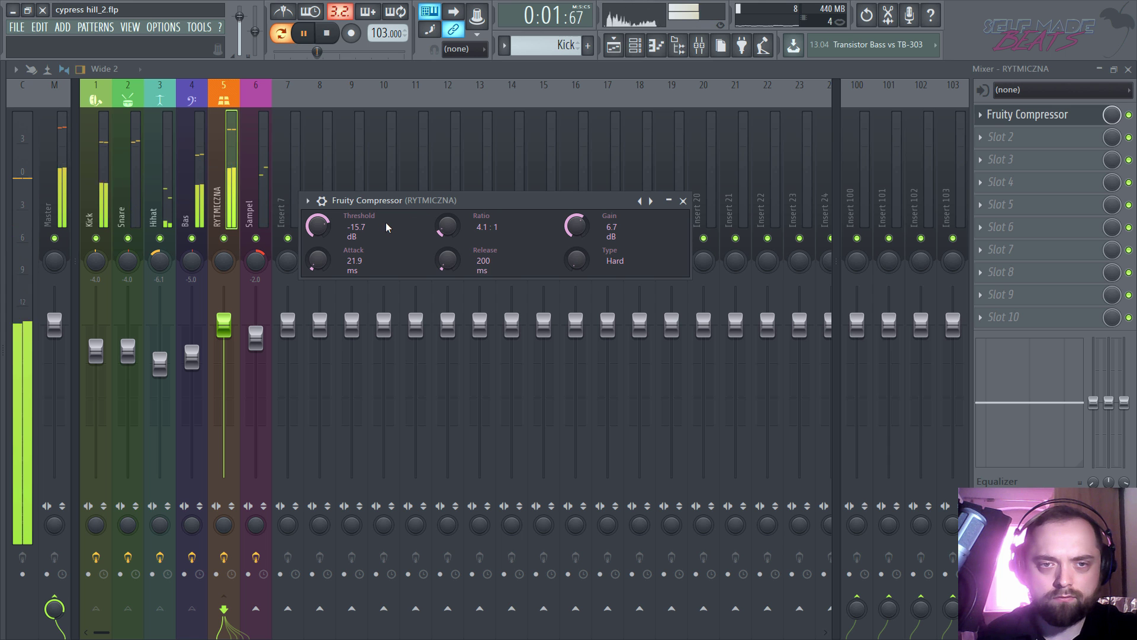
# Step: Soften the RYTMICZNA compressor to a -13.7 dB threshold, 3.0:1 ratio and 4.4 dB gain, then close it and stop playback
pyautogui.moveTo(448, 225); pyautogui.dragTo(447, 231)
pyautogui.moveTo(318, 226); pyautogui.dragTo(318, 225)
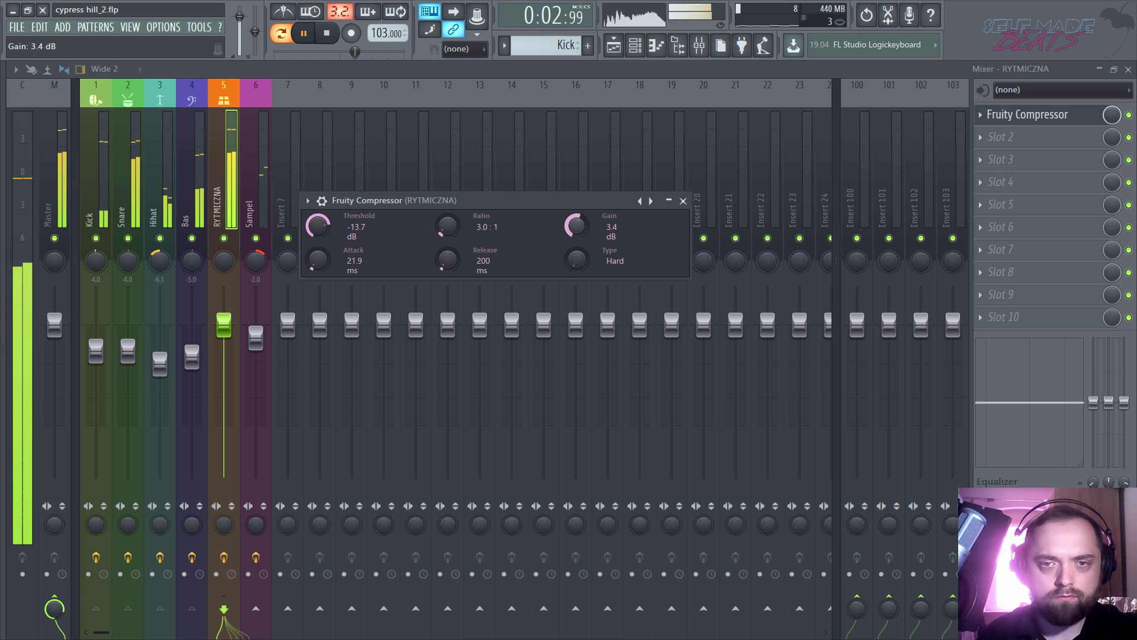
pyautogui.moveTo(576, 226); pyautogui.dragTo(577, 214)
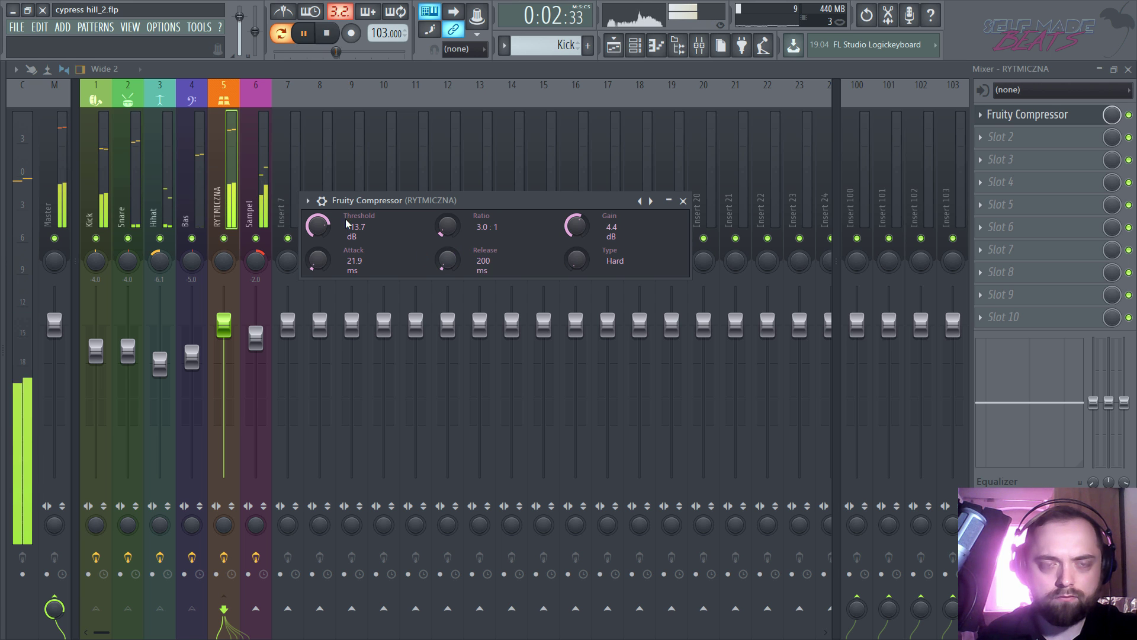
pyautogui.click(684, 202)
pyautogui.press('space')
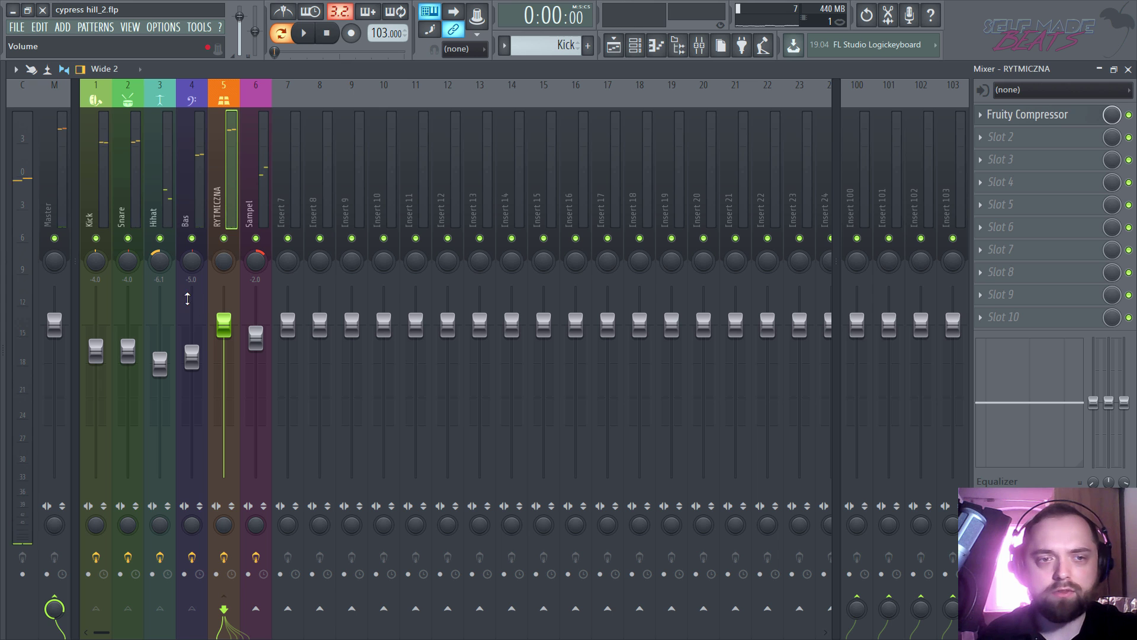
# Step: Lower the Bas track's volume to -7.4 dB and turn the Hihat track down a little while checking the balance in playback
pyautogui.moveTo(197, 353); pyautogui.dragTo(168, 376)
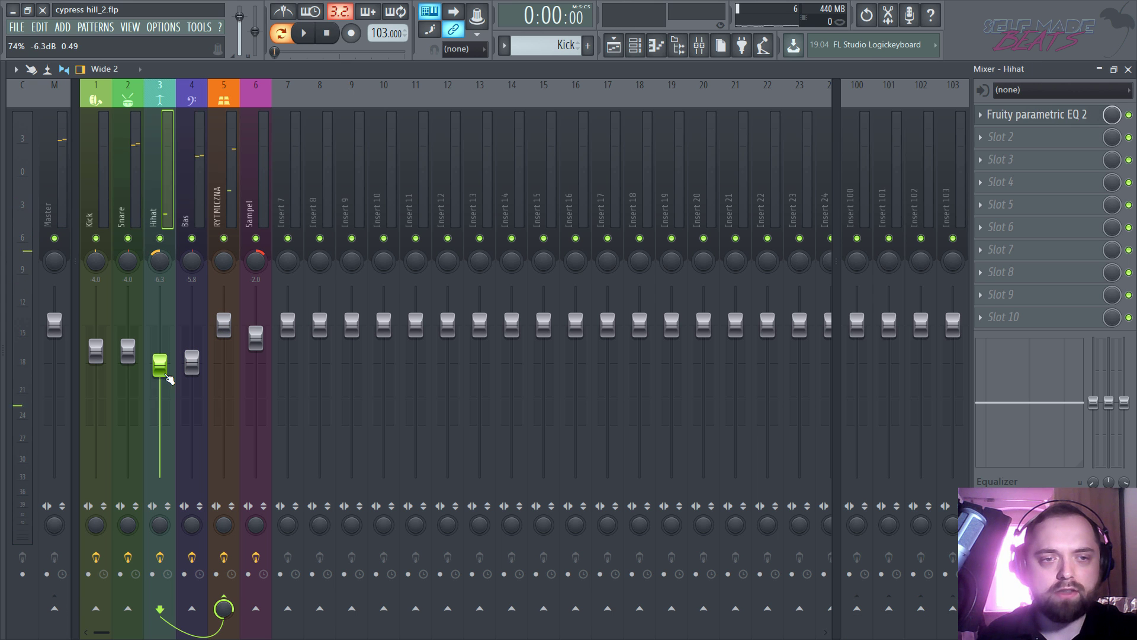
pyautogui.press('space')
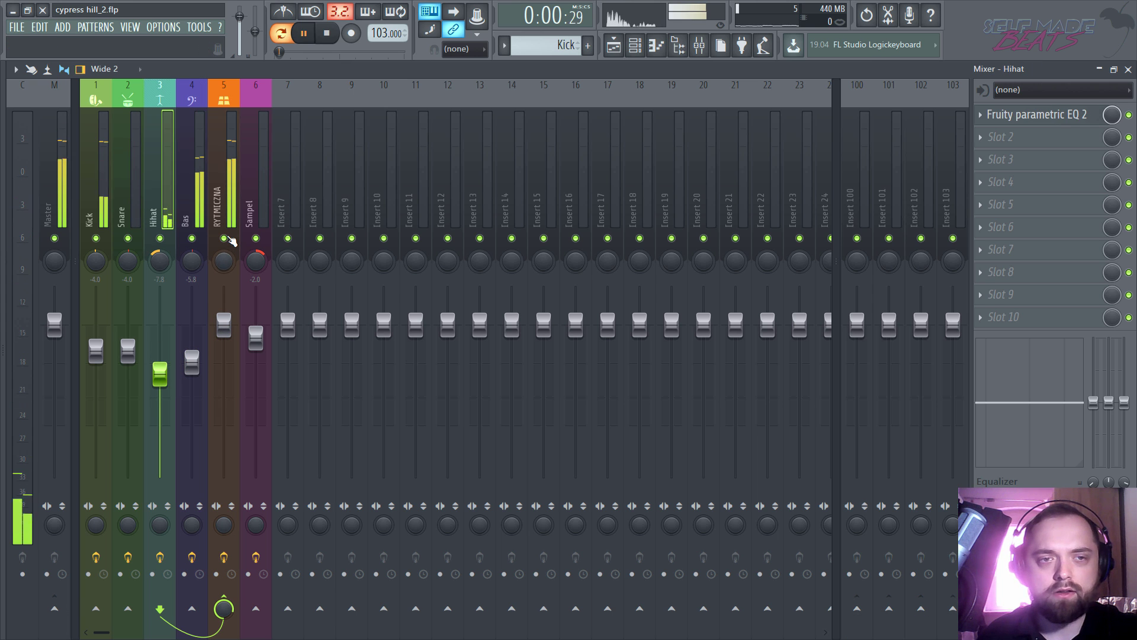
pyautogui.moveTo(160, 374); pyautogui.dragTo(191, 372)
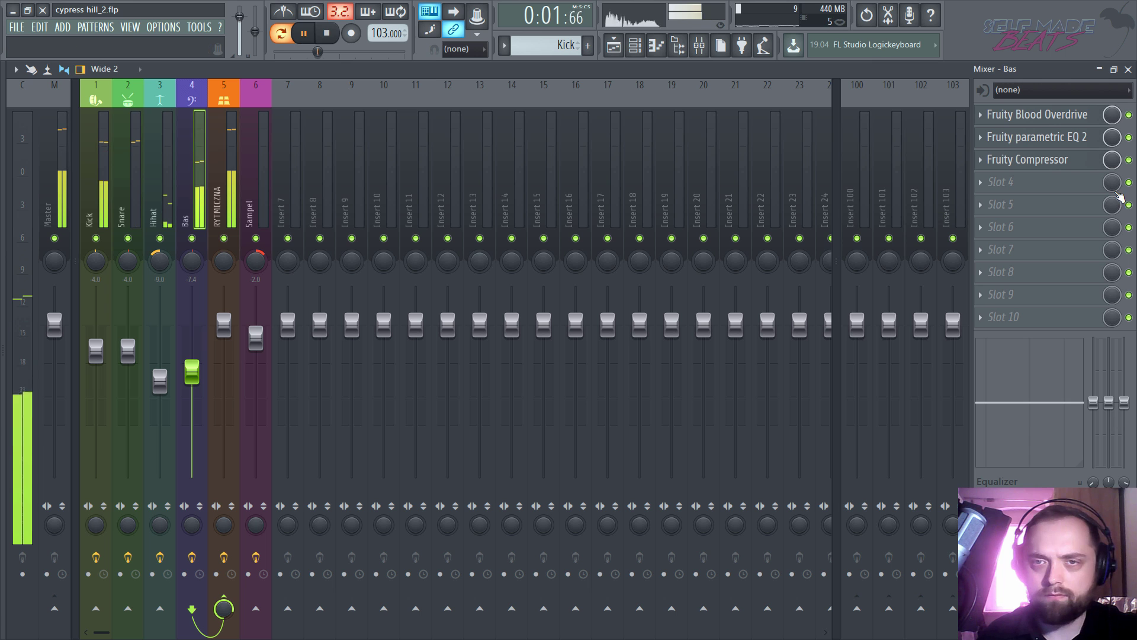
pyautogui.press('space')
# Step: Add the SPAN analyzer to the Master's tenth slot, check the spectrum and output level during playback, and close it
pyautogui.click(58, 188)
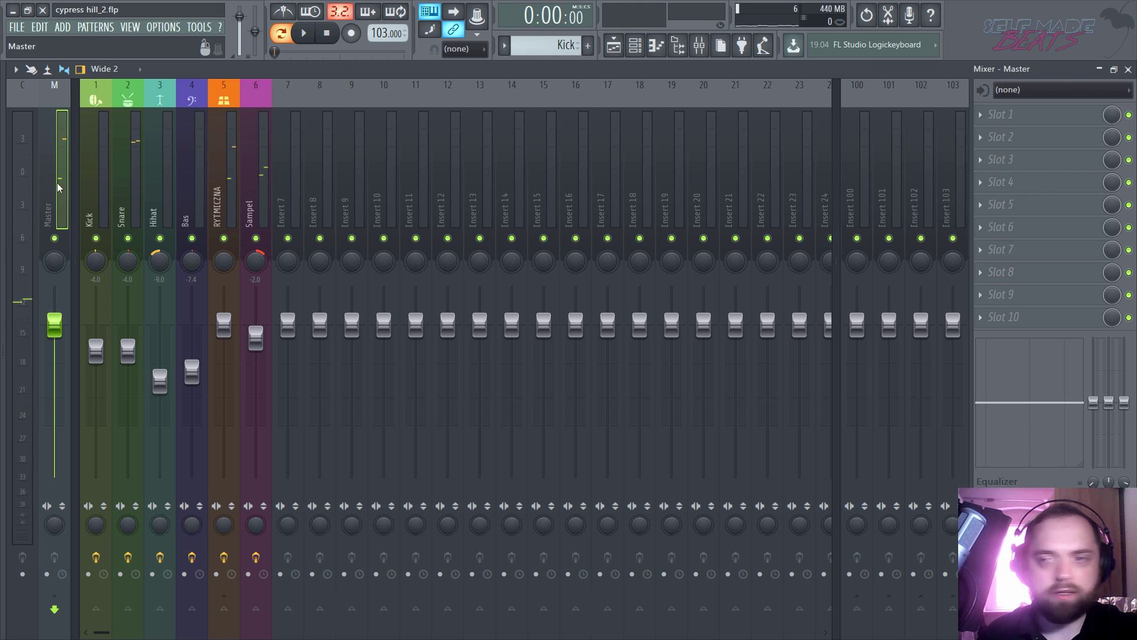
pyautogui.click(1019, 329)
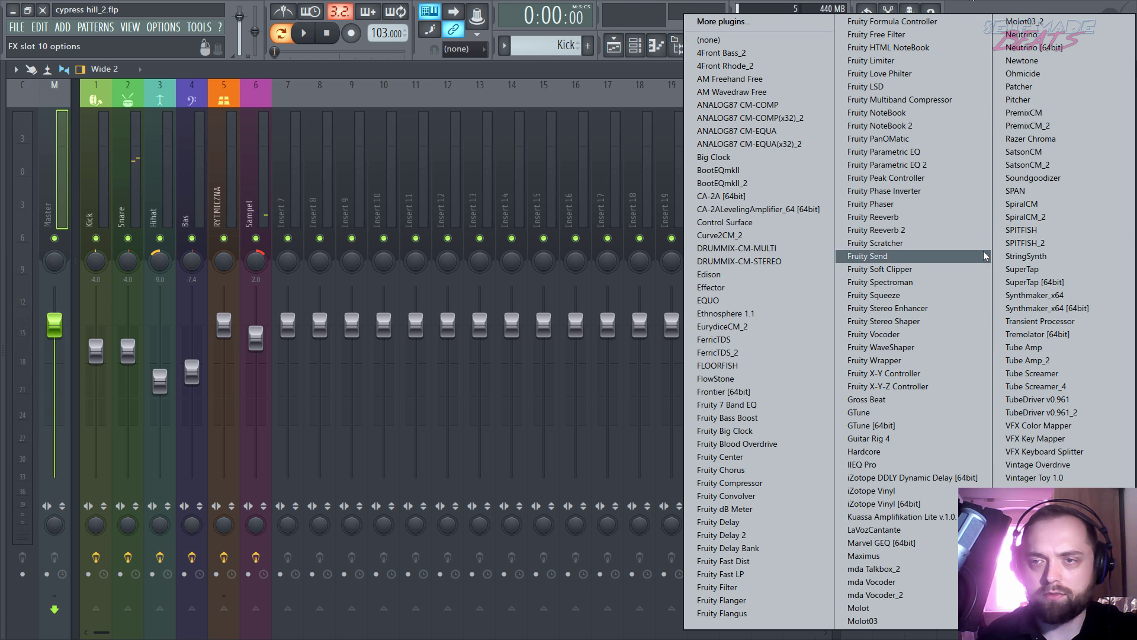
pyautogui.click(1022, 192)
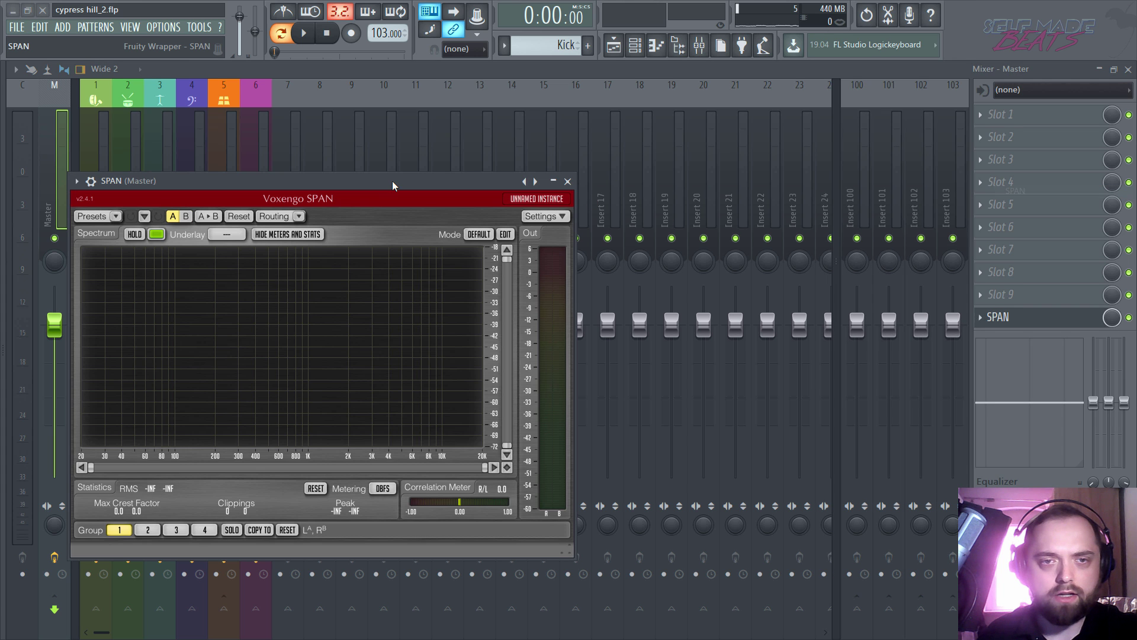
pyautogui.press('space')
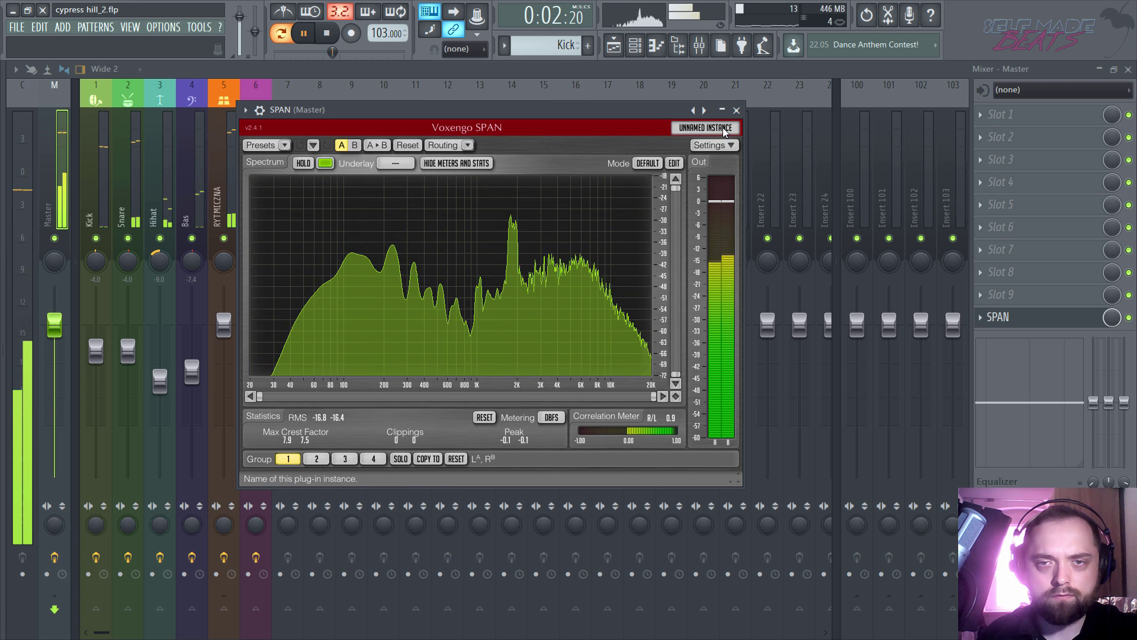
pyautogui.press('space')
pyautogui.click(736, 111)
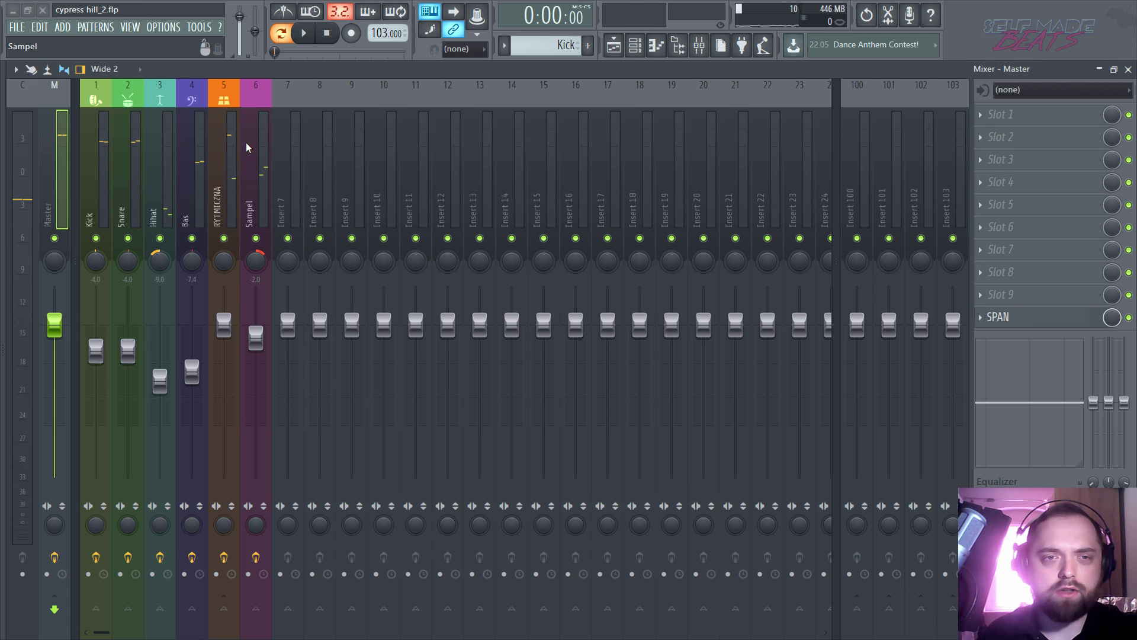
pyautogui.click(246, 142)
pyautogui.click(232, 155)
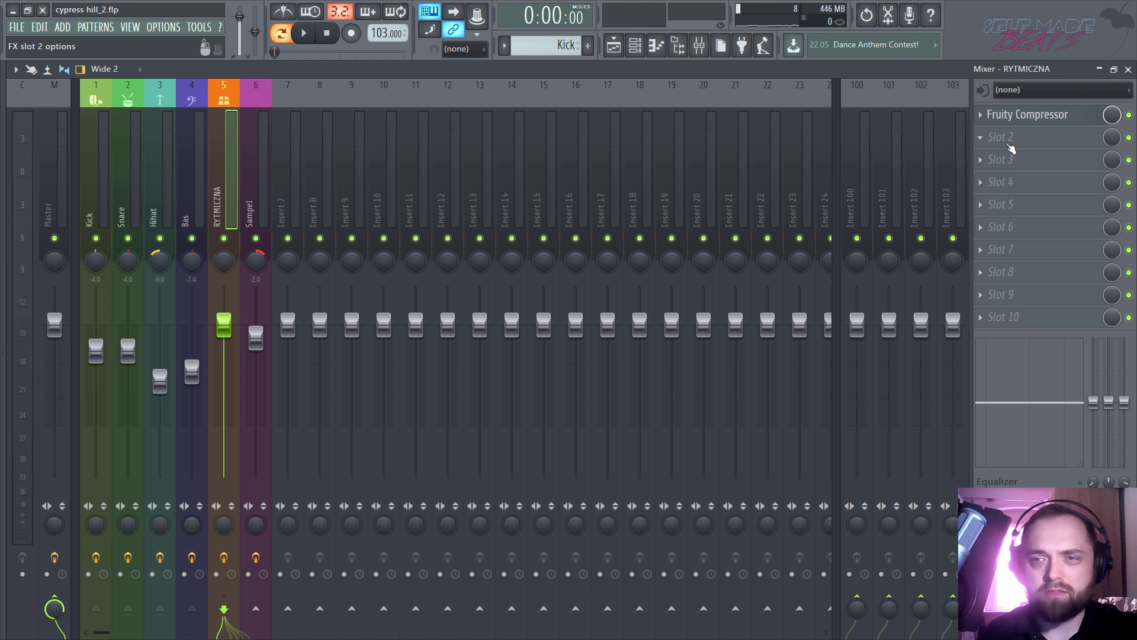
pyautogui.moveTo(103, 185); pyautogui.dragTo(89, 204)
# Step: Reopen SPAN on the Master, examine the spectrum and peak level during playback, close it, and return to the Kick track
pyautogui.click(48, 209)
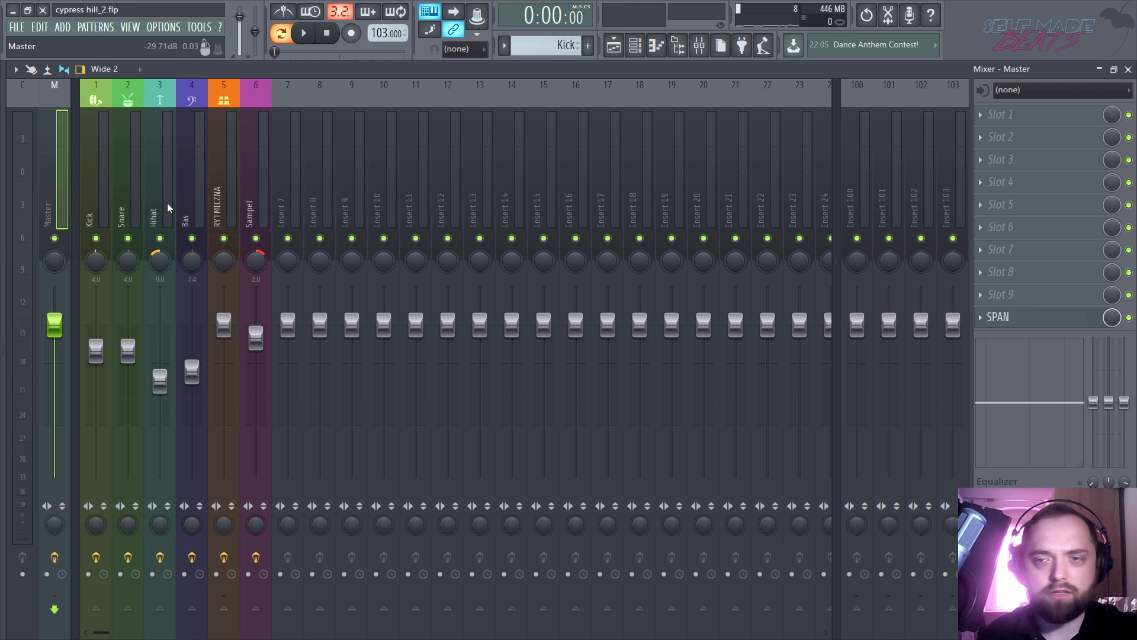
pyautogui.click(1044, 320)
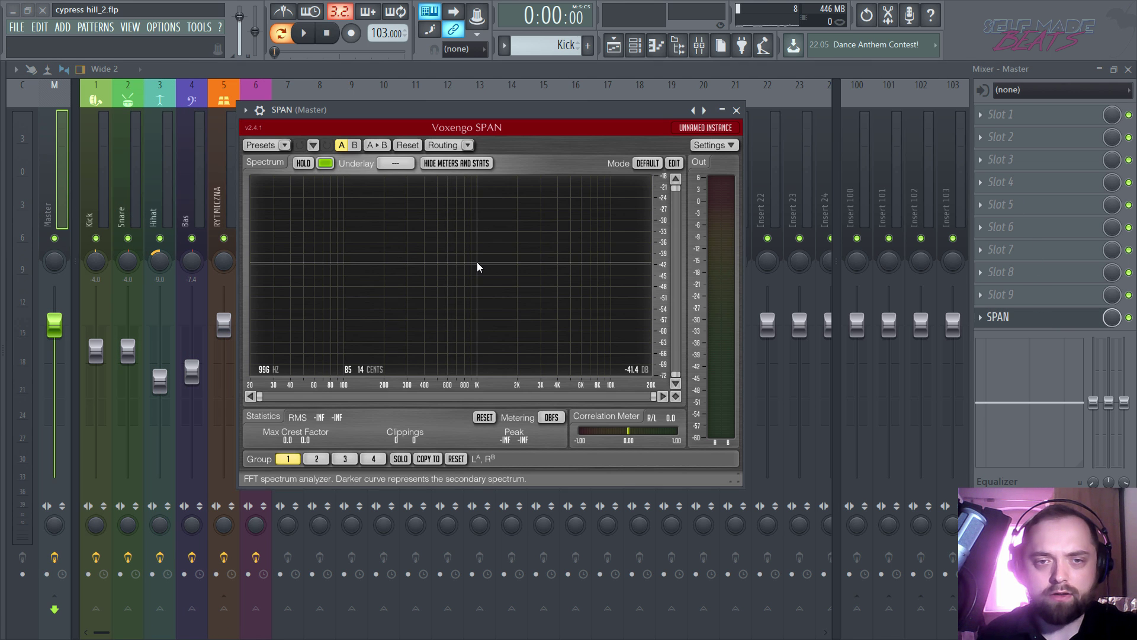
pyautogui.click(305, 34)
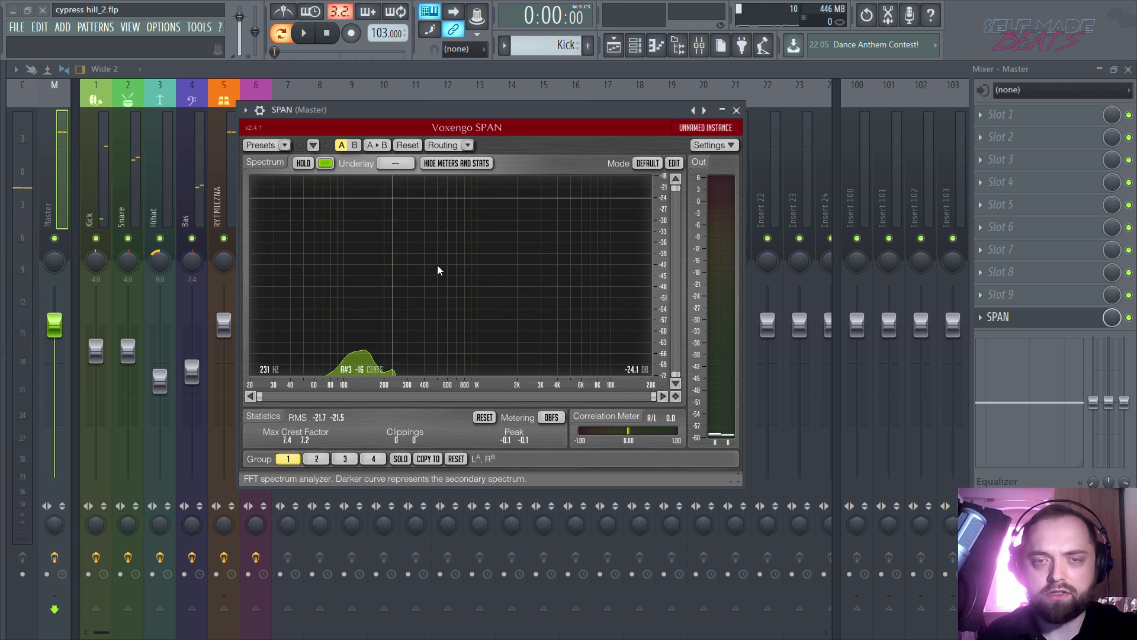
pyautogui.click(737, 110)
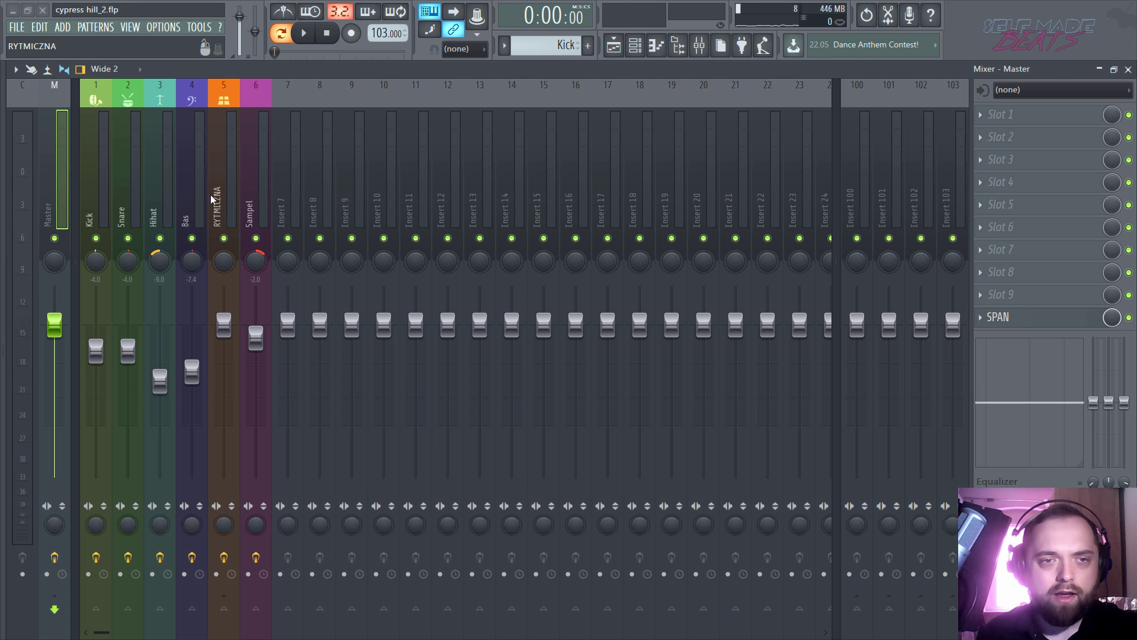
pyautogui.moveTo(211, 200); pyautogui.dragTo(0, 206)
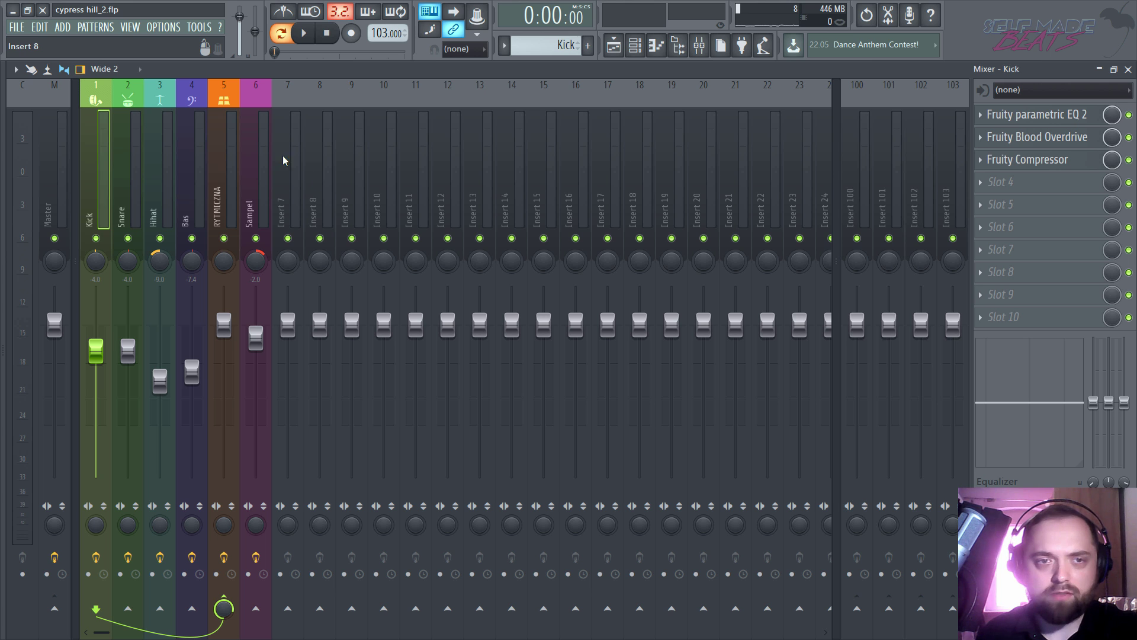
# Step: Add Fruity Reeverb 2 to the RYTMICZNA track's second slot and shape it with a smaller room size and a raised low cut
pyautogui.click(263, 155)
pyautogui.click(220, 176)
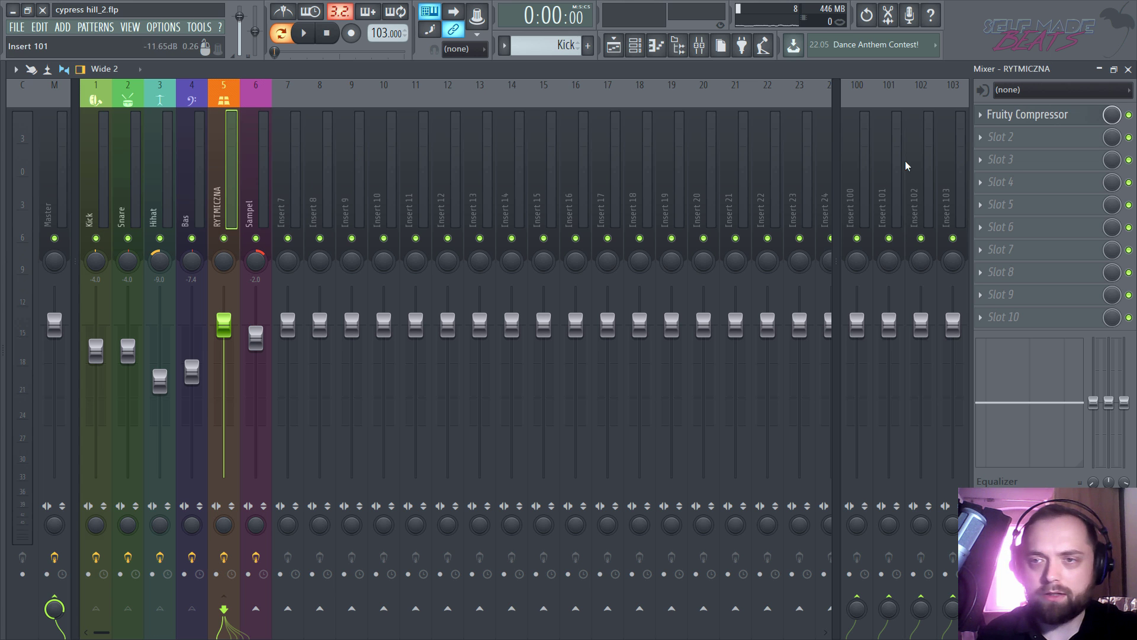
pyautogui.click(999, 142)
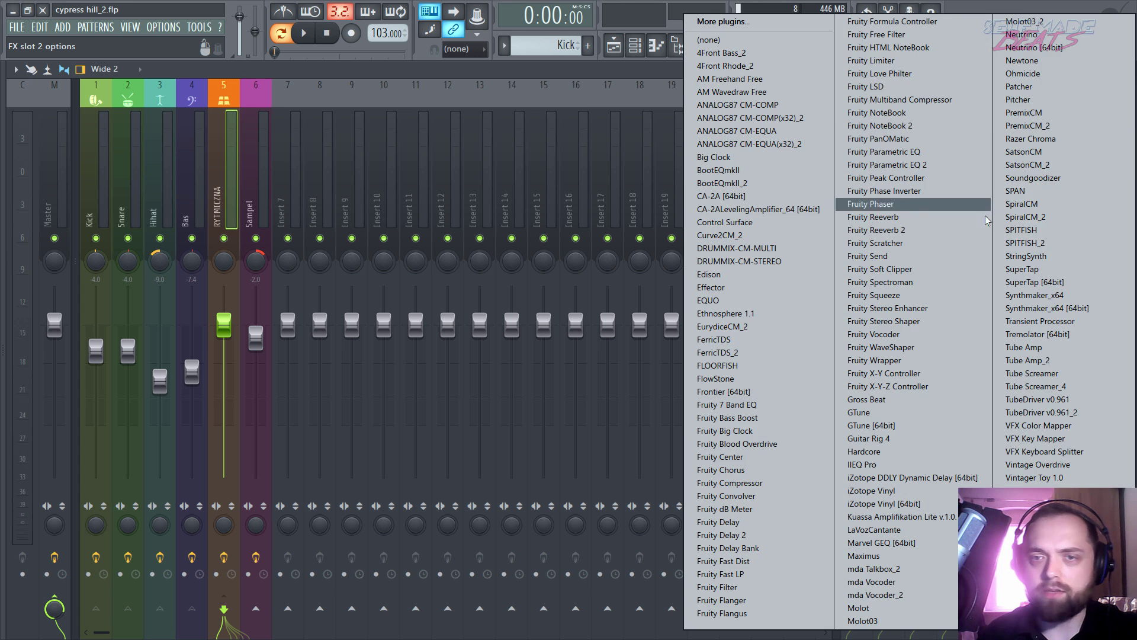
pyautogui.click(923, 230)
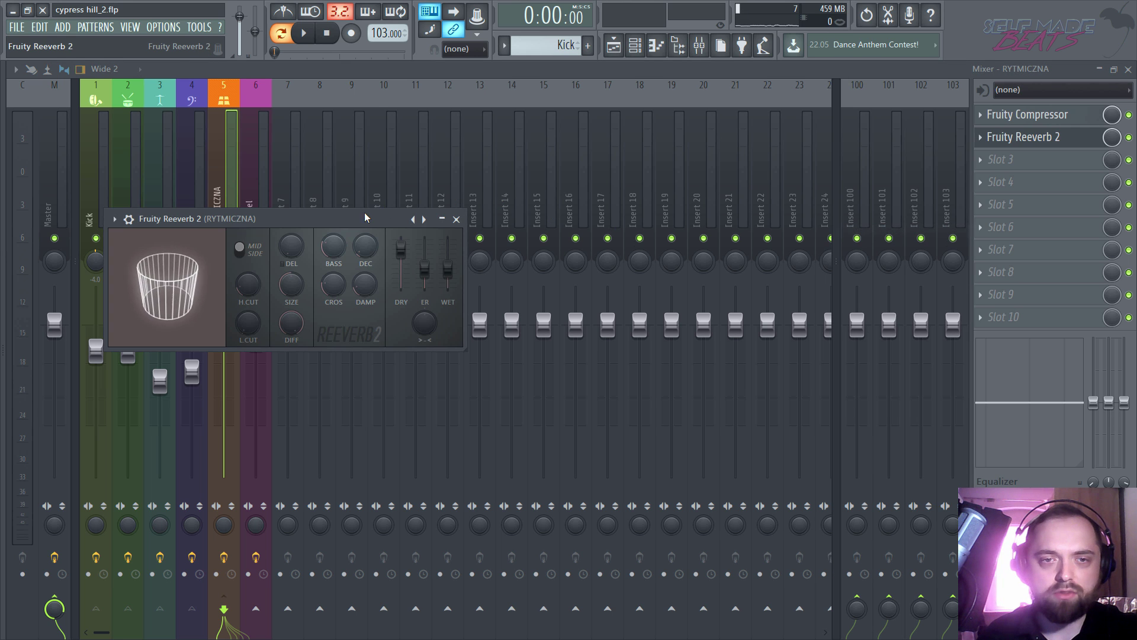
pyautogui.moveTo(363, 225); pyautogui.dragTo(659, 225)
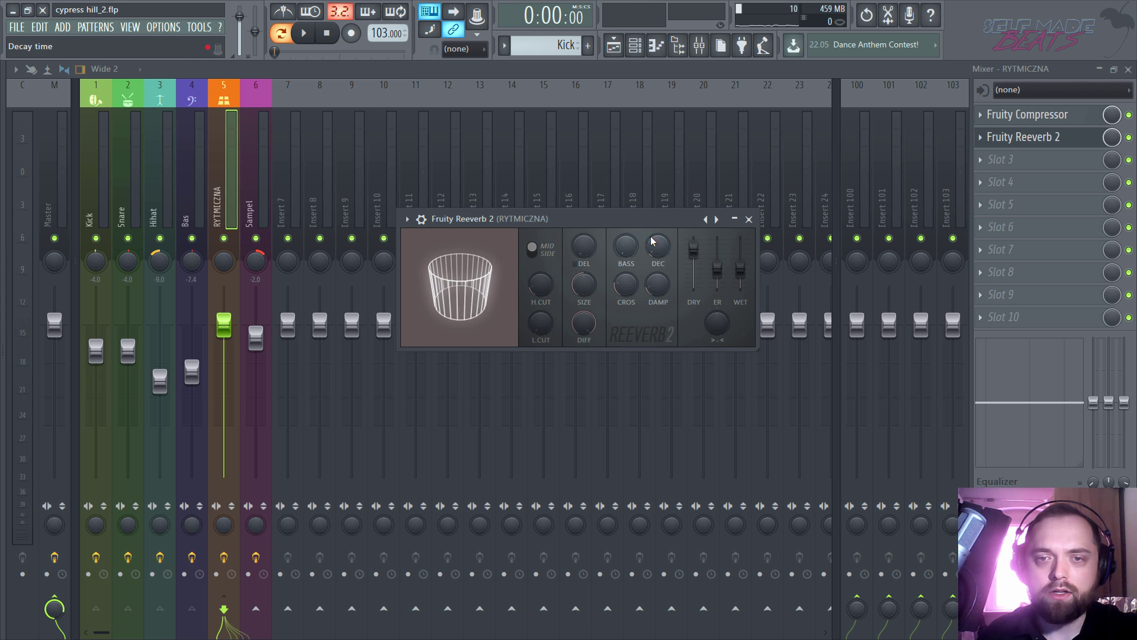
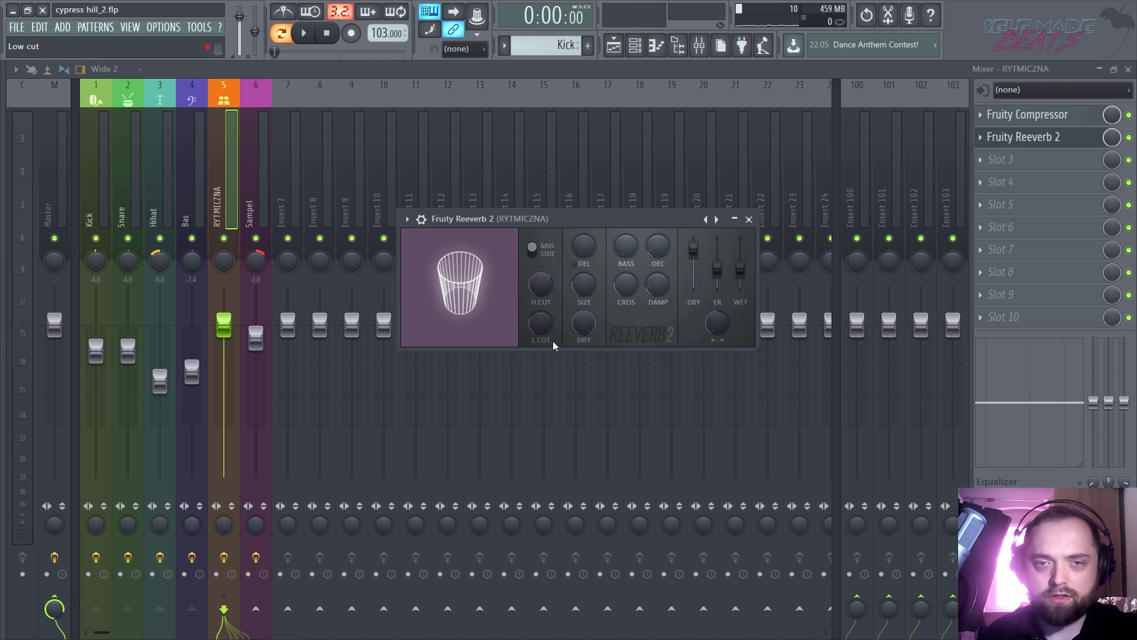
# Step: Audition the RYTMICZNA reverb during playback, lower its wet level, and close it
pyautogui.click(305, 34)
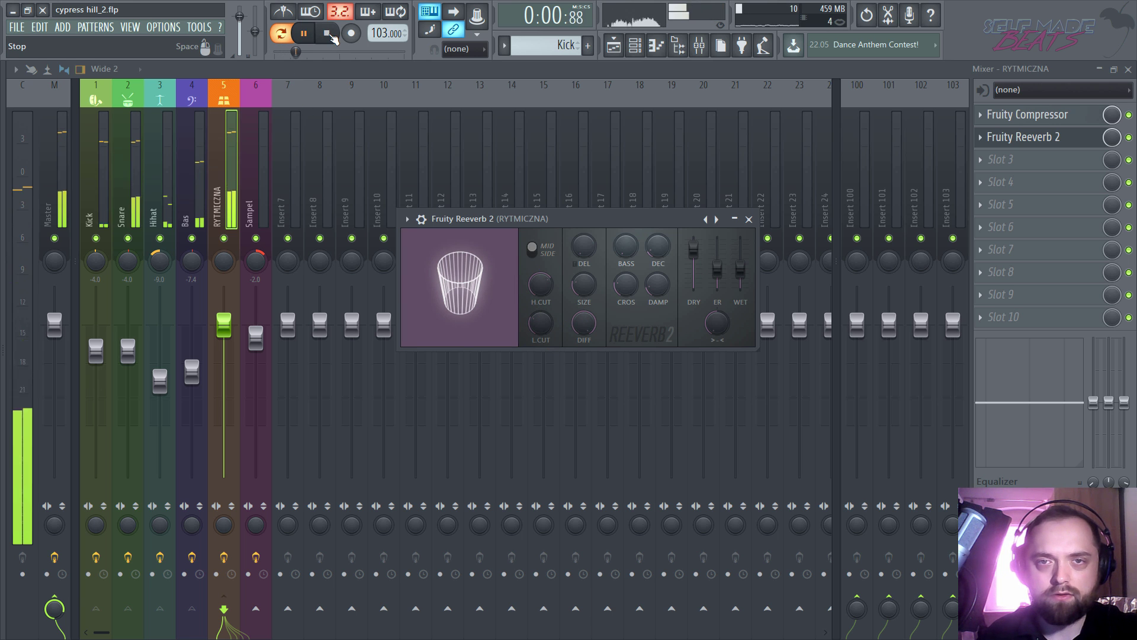
pyautogui.click(330, 35)
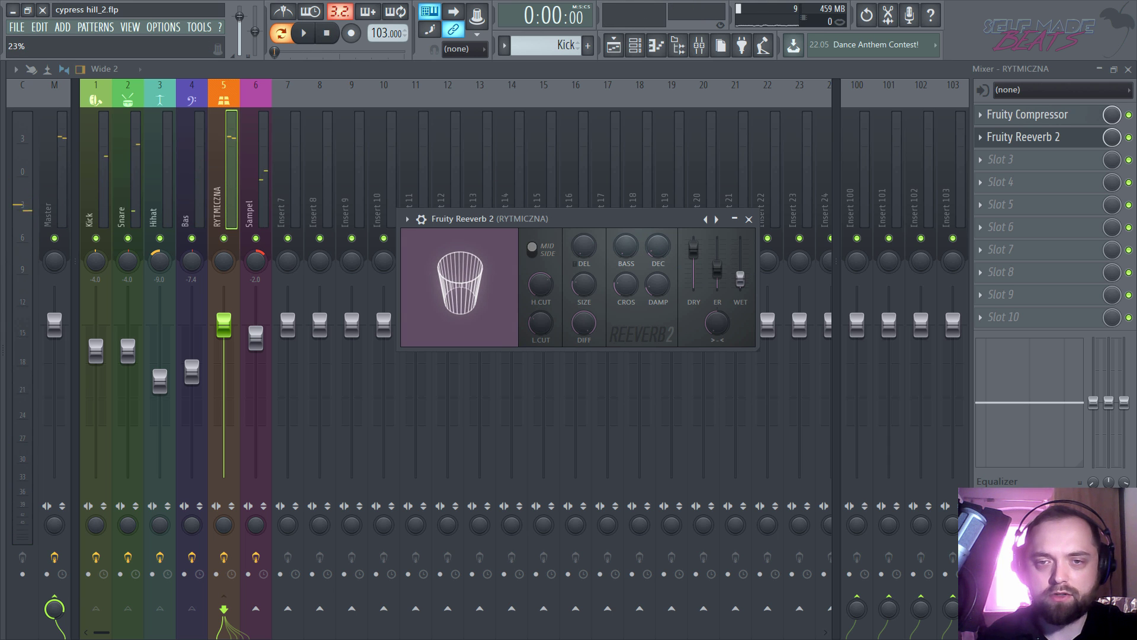
pyautogui.click(304, 35)
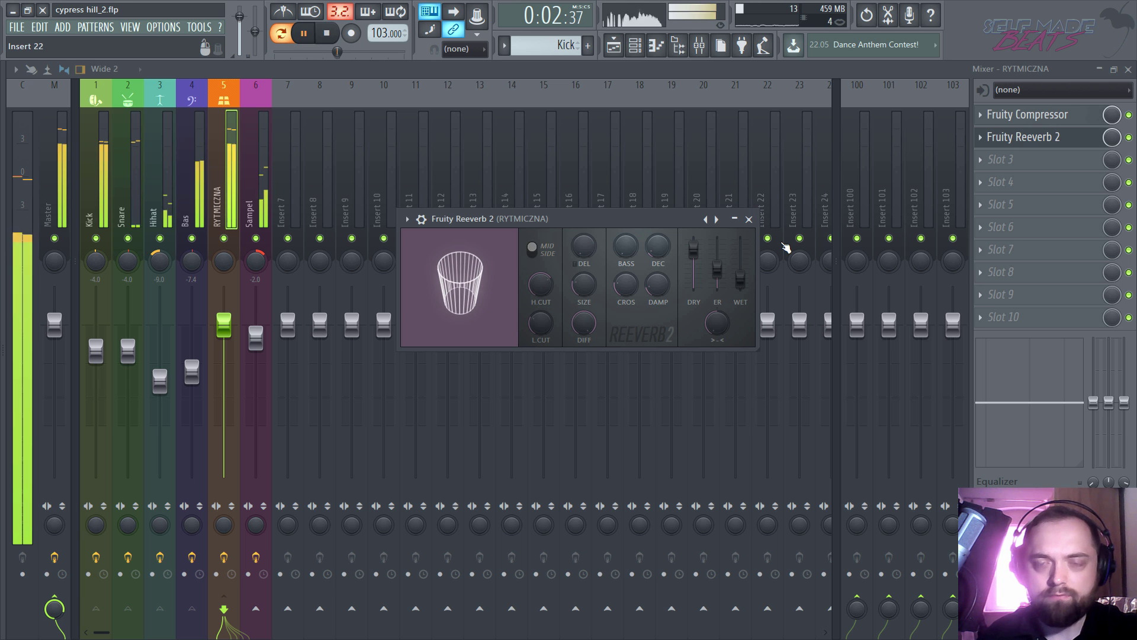
pyautogui.click(748, 220)
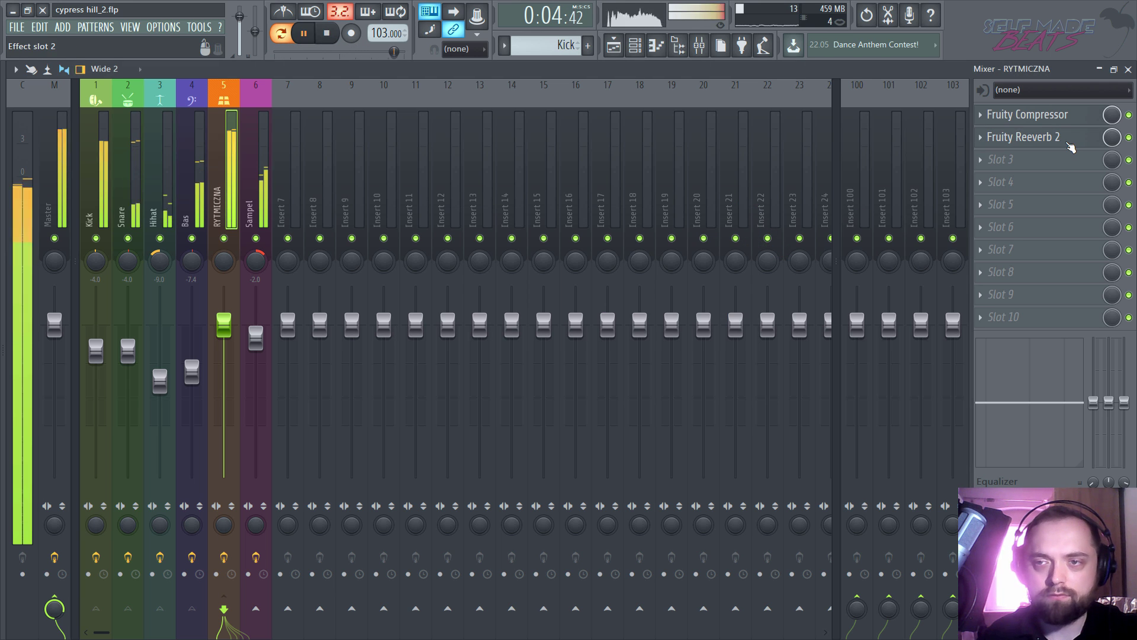
# Step: Move Fruity Reeverb 2 ahead of the compressor on RYTMICZNA, set its decay to 1.5 sec, close it and stop playback
pyautogui.moveTo(1071, 146); pyautogui.dragTo(1071, 119)
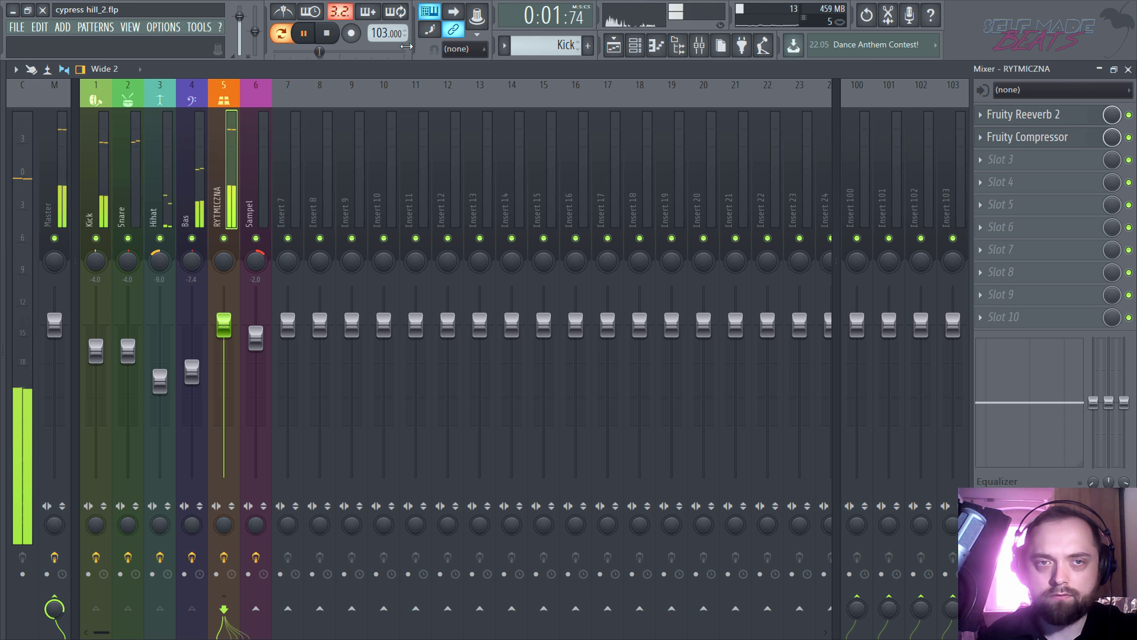
pyautogui.click(1031, 114)
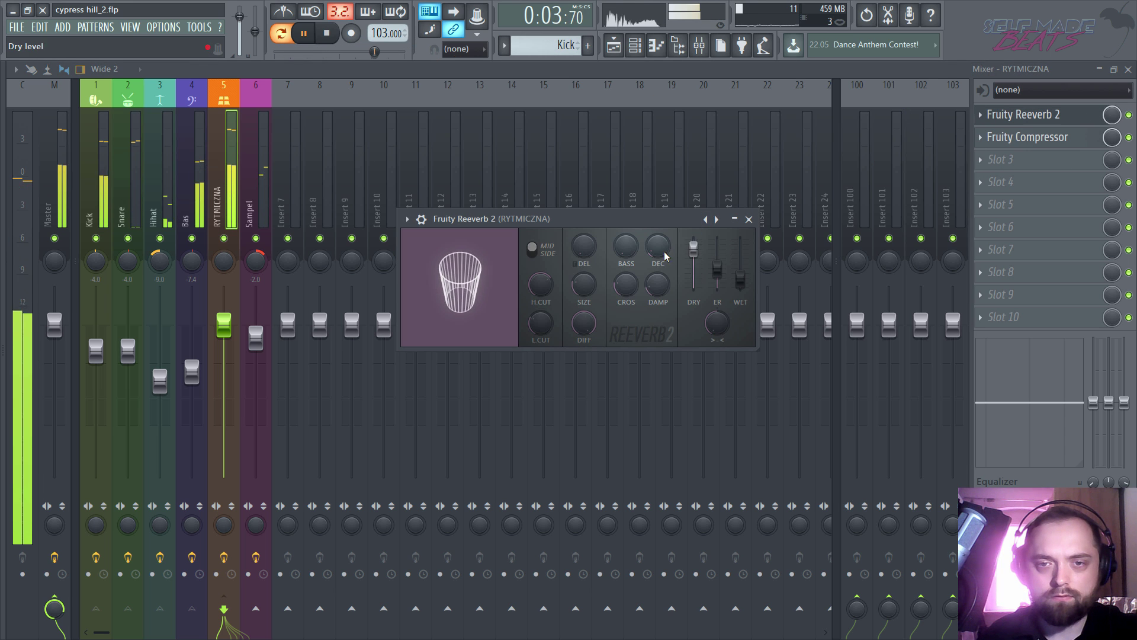
pyautogui.moveTo(657, 247); pyautogui.dragTo(658, 255)
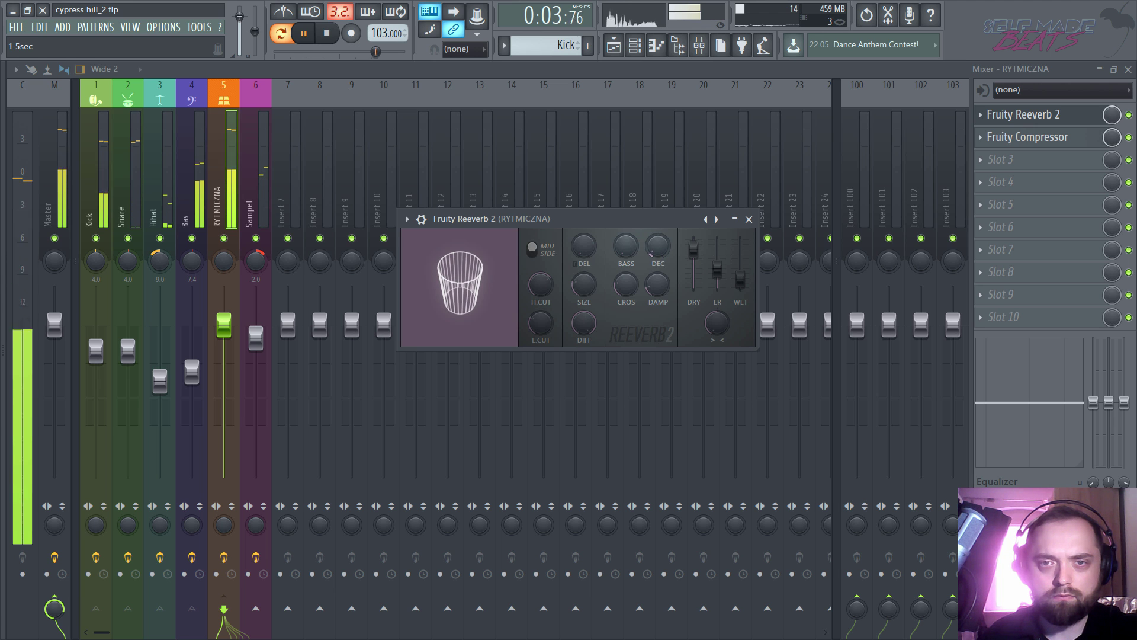
pyautogui.click(749, 219)
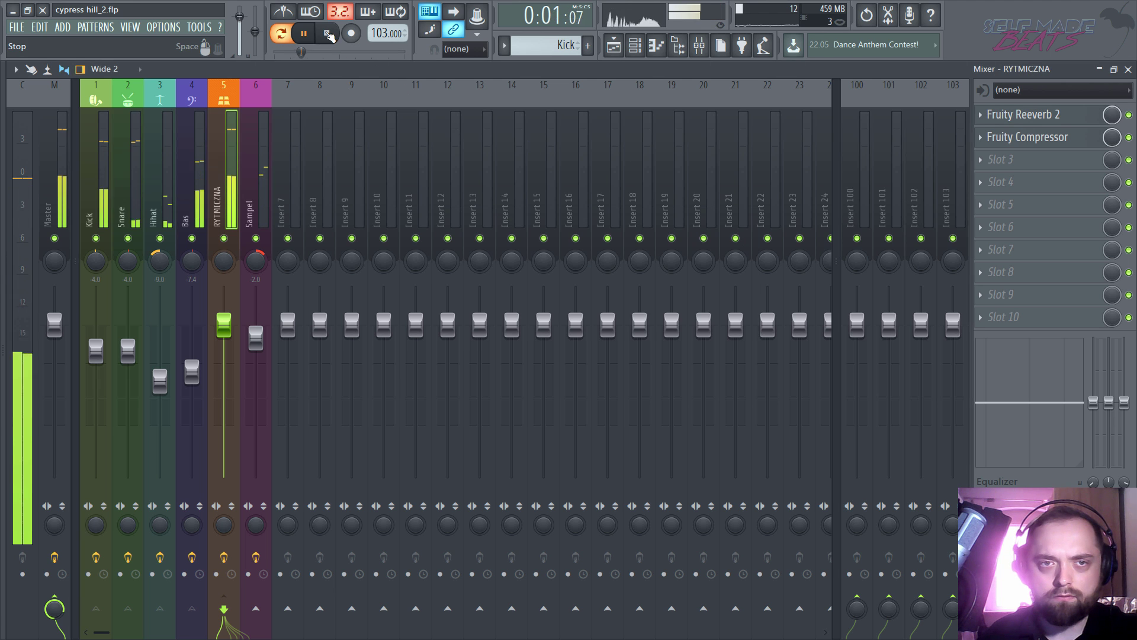
pyautogui.press('space')
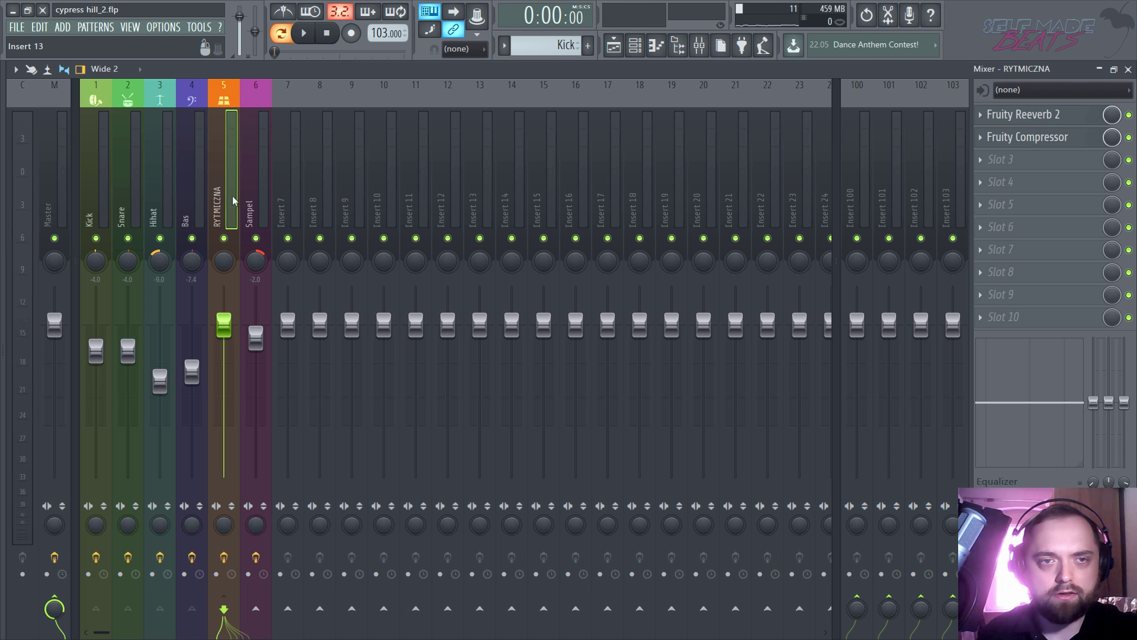
# Step: Add Fruity Reeverb 2 to the Sampel track's third slot
pyautogui.moveTo(249, 171); pyautogui.dragTo(258, 194)
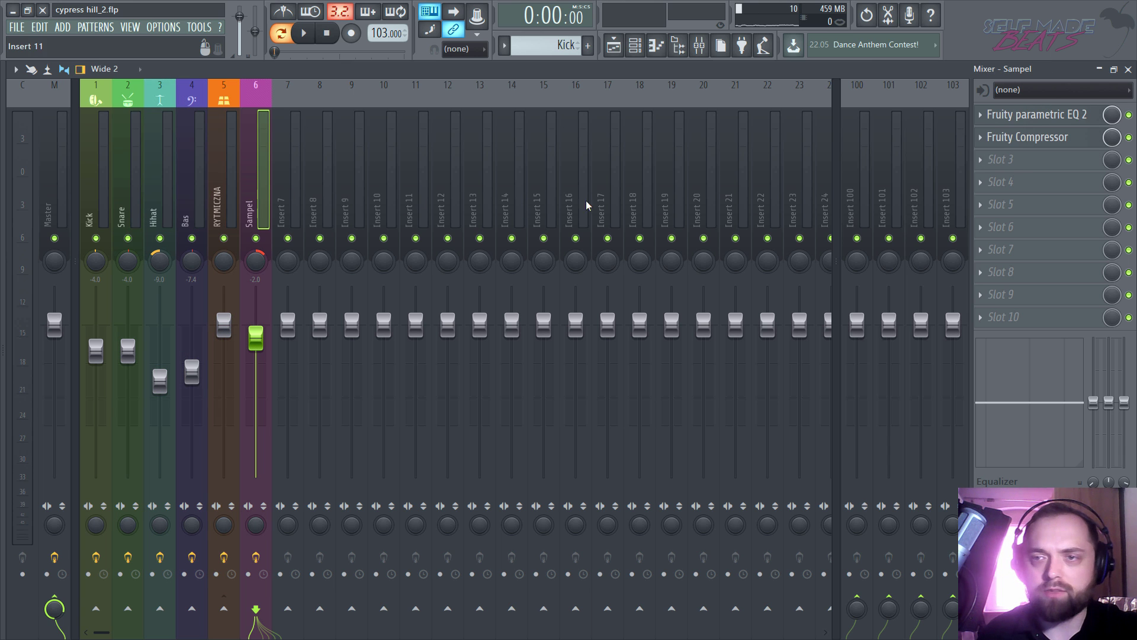
pyautogui.click(1022, 167)
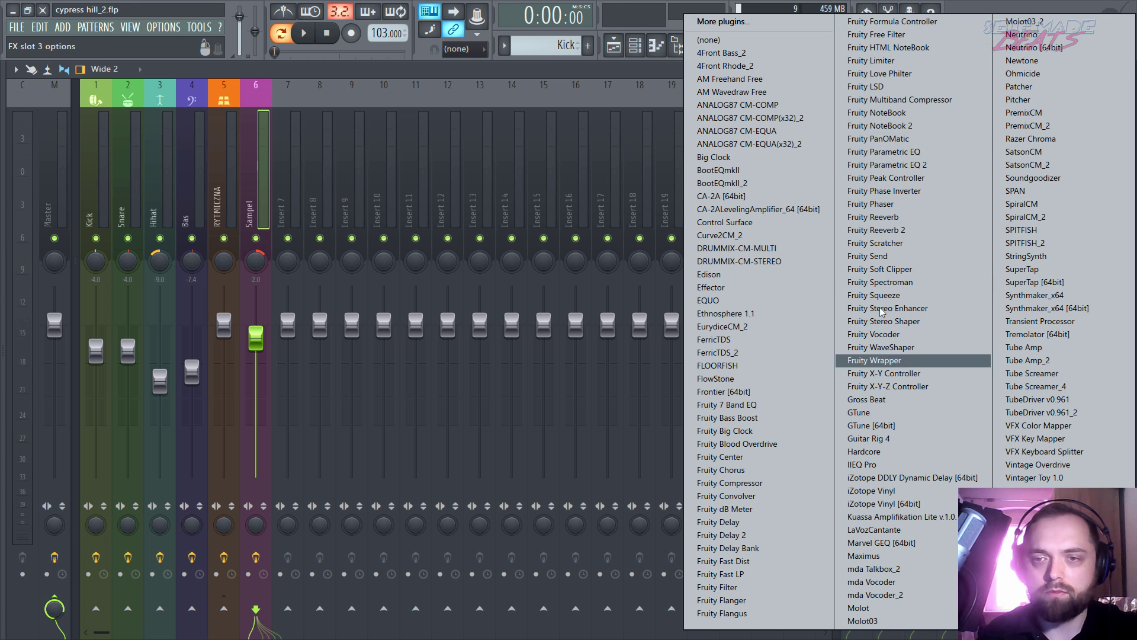
pyautogui.click(907, 231)
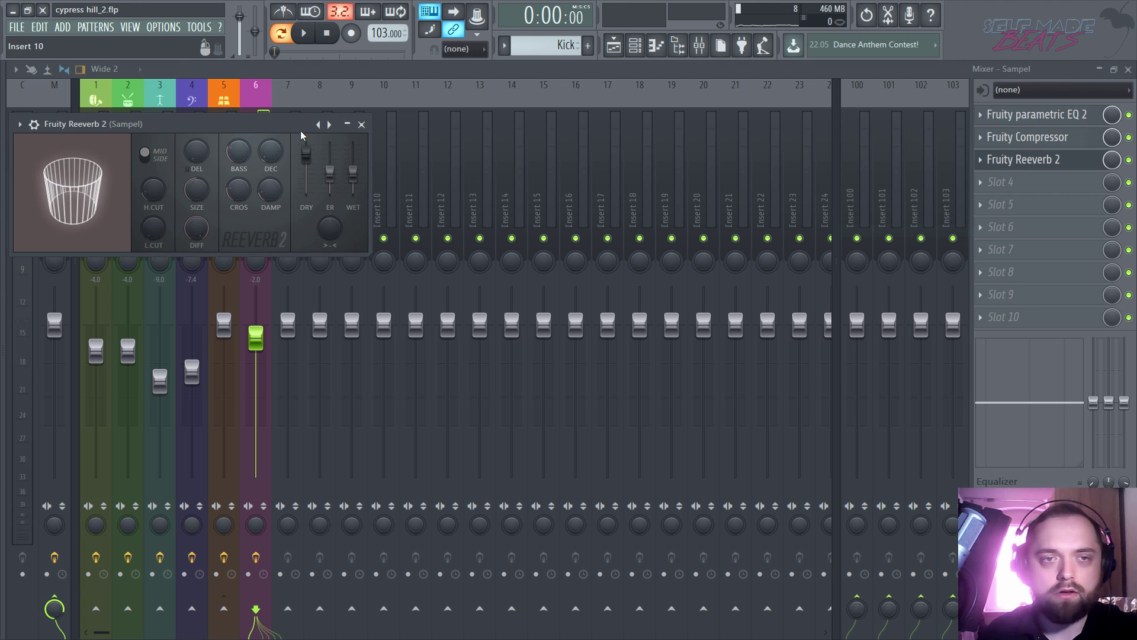
pyautogui.moveTo(178, 119); pyautogui.dragTo(562, 196)
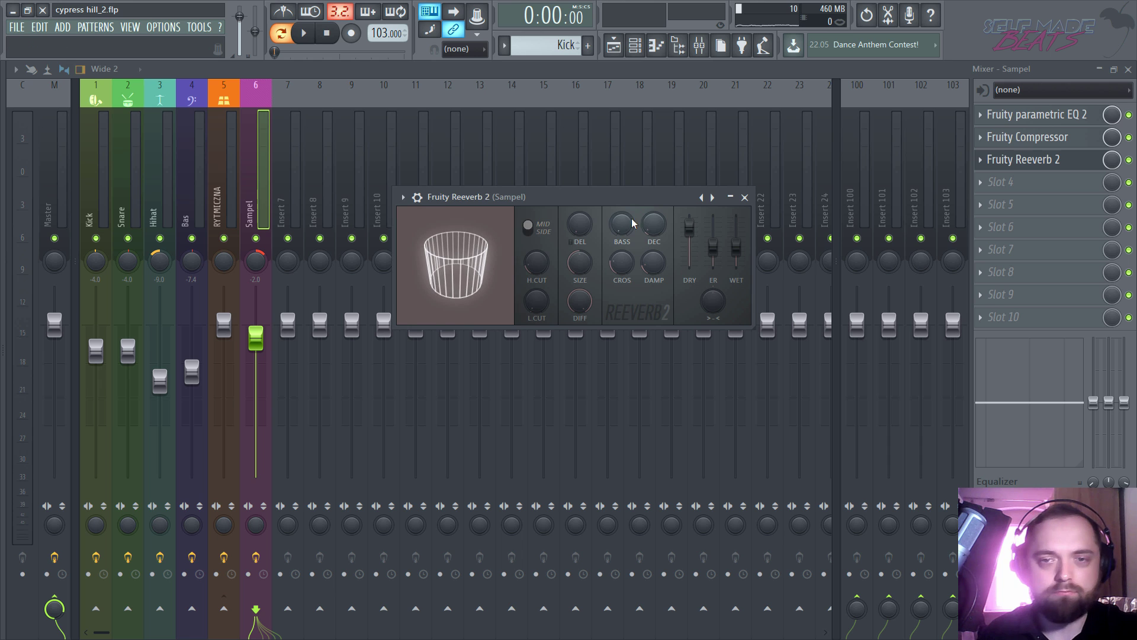
# Step: During playback, lower the Sampel reverb's wet level, adjust its low cut and enlarge the room size
pyautogui.moveTo(708, 304); pyautogui.dragTo(707, 355)
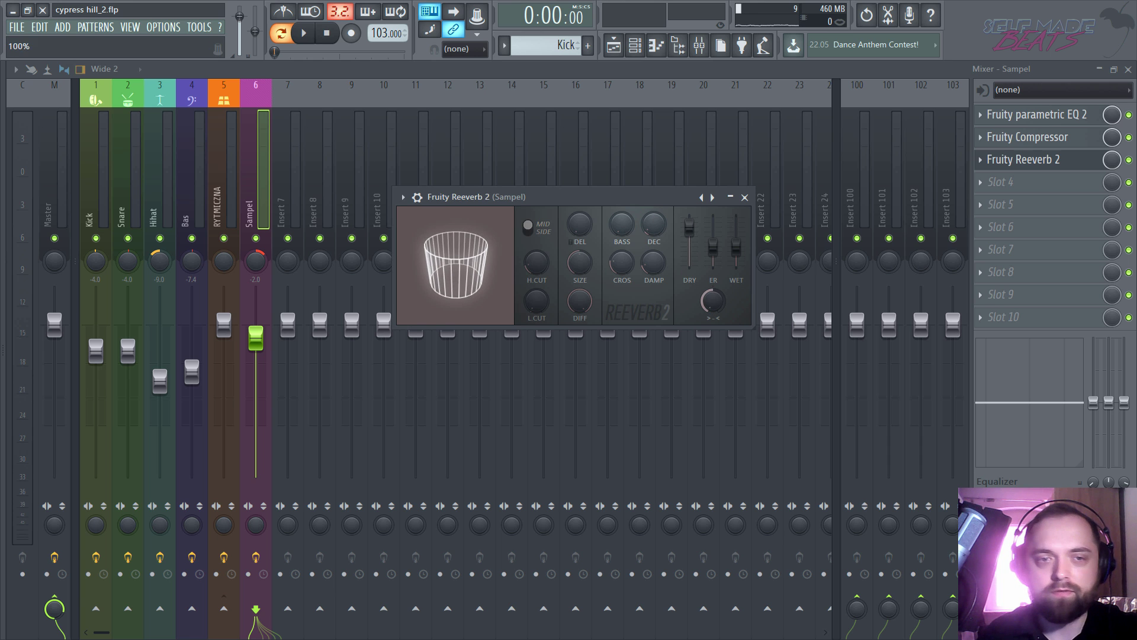
pyautogui.press('space')
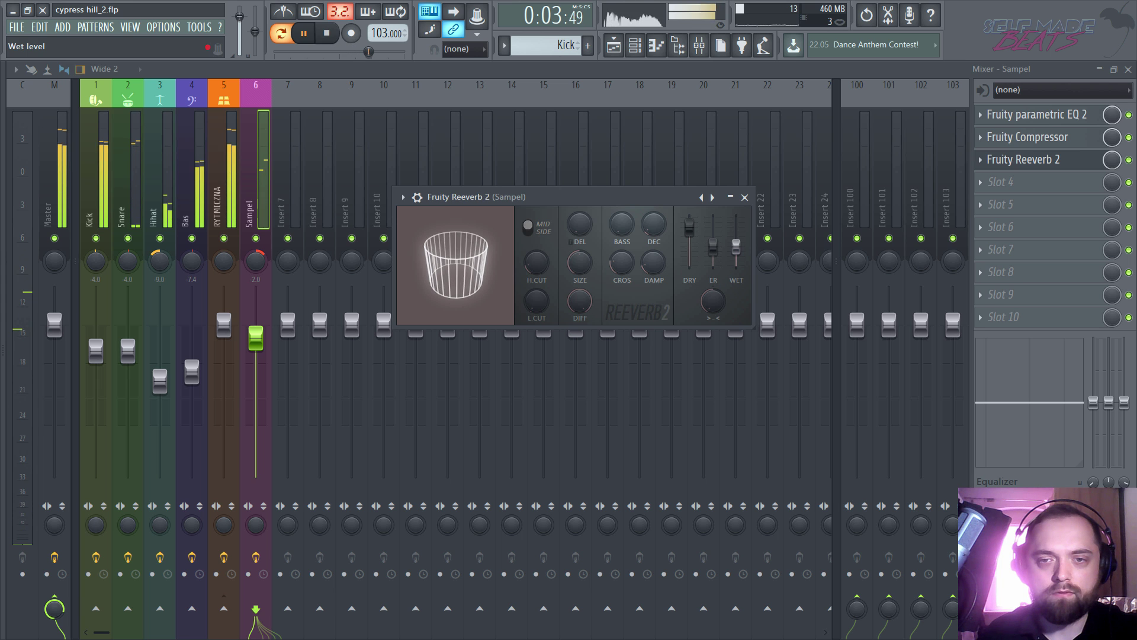
pyautogui.moveTo(736, 247); pyautogui.dragTo(736, 254)
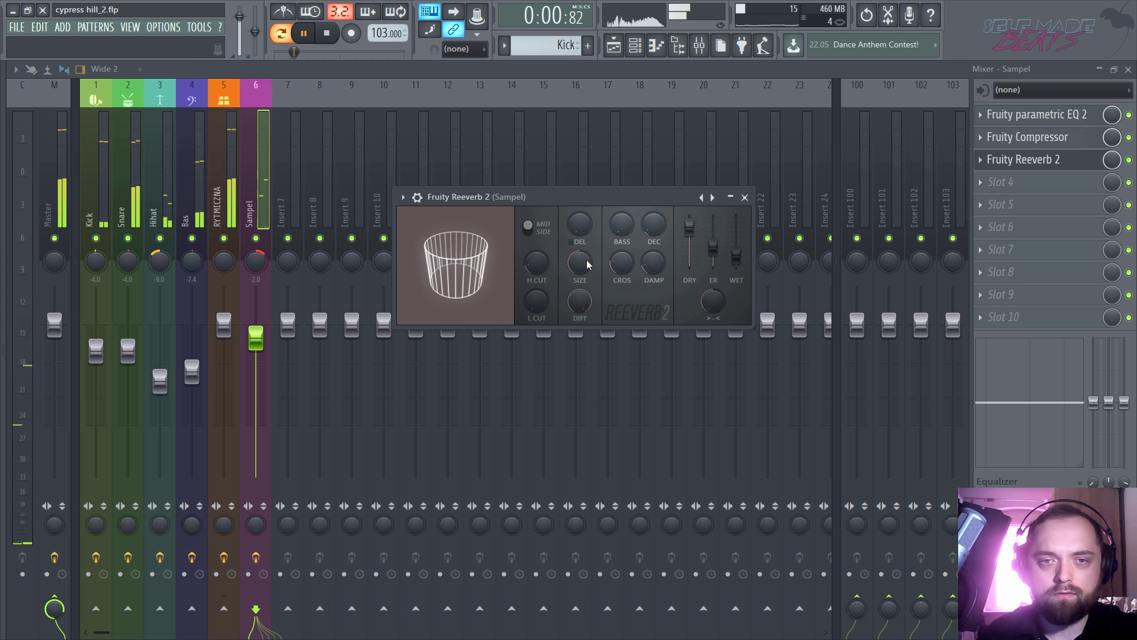
pyautogui.moveTo(535, 313); pyautogui.dragTo(535, 296)
pyautogui.moveTo(580, 263); pyautogui.dragTo(580, 250)
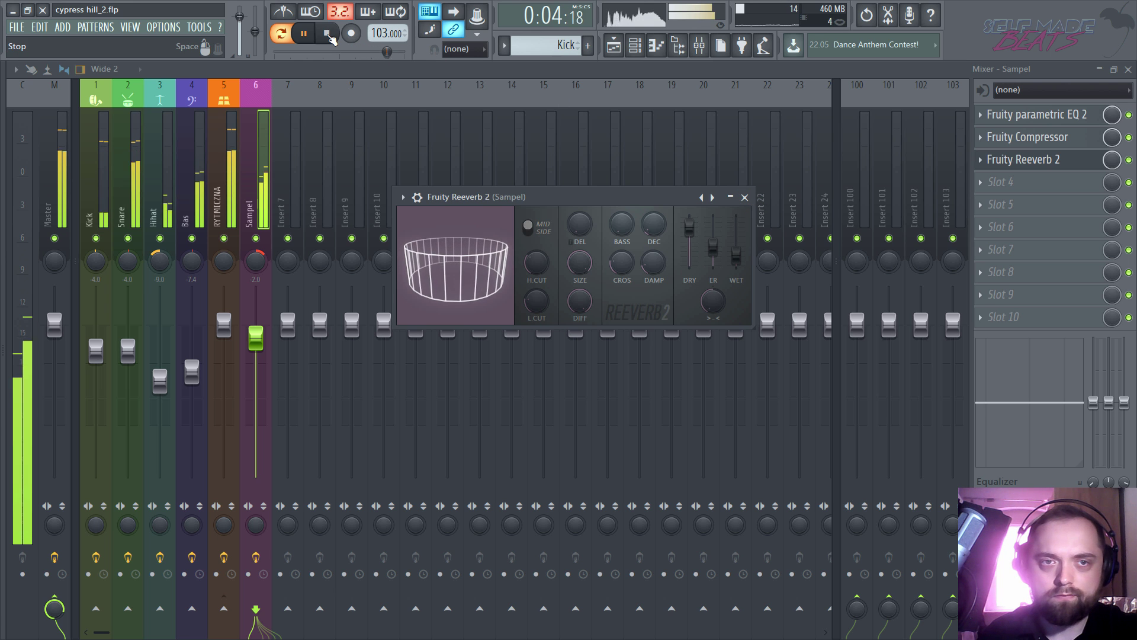
# Step: Lower the Kick track to -9.2 dB and the Bas track to -9.0 dB, stopping playback between the changes
pyautogui.moveTo(95, 351); pyautogui.dragTo(96, 382)
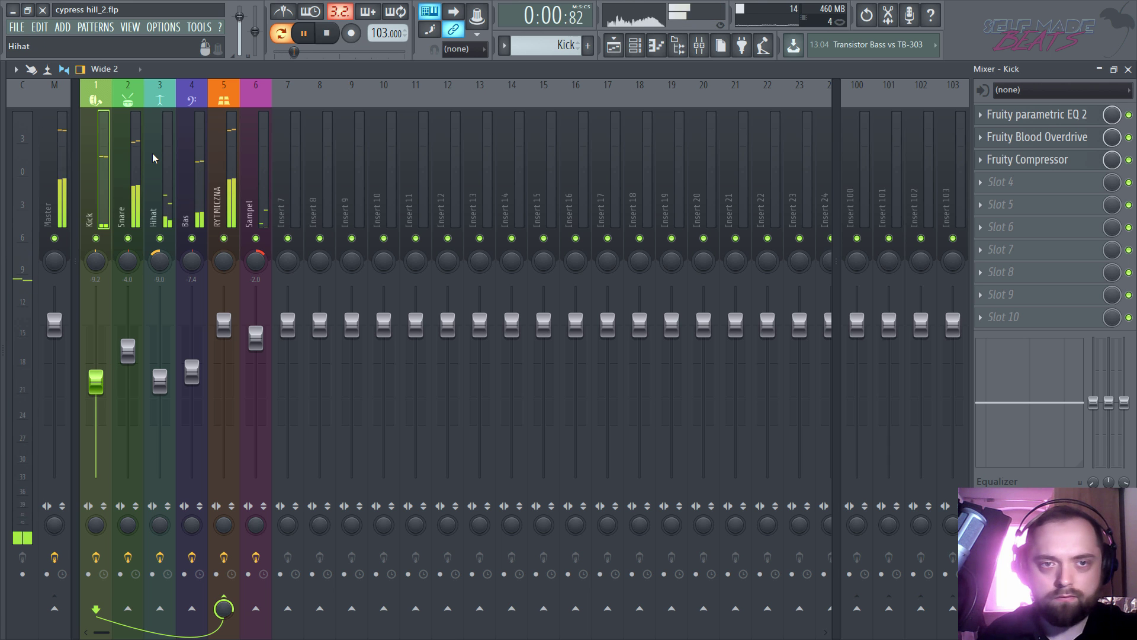
pyautogui.press('space')
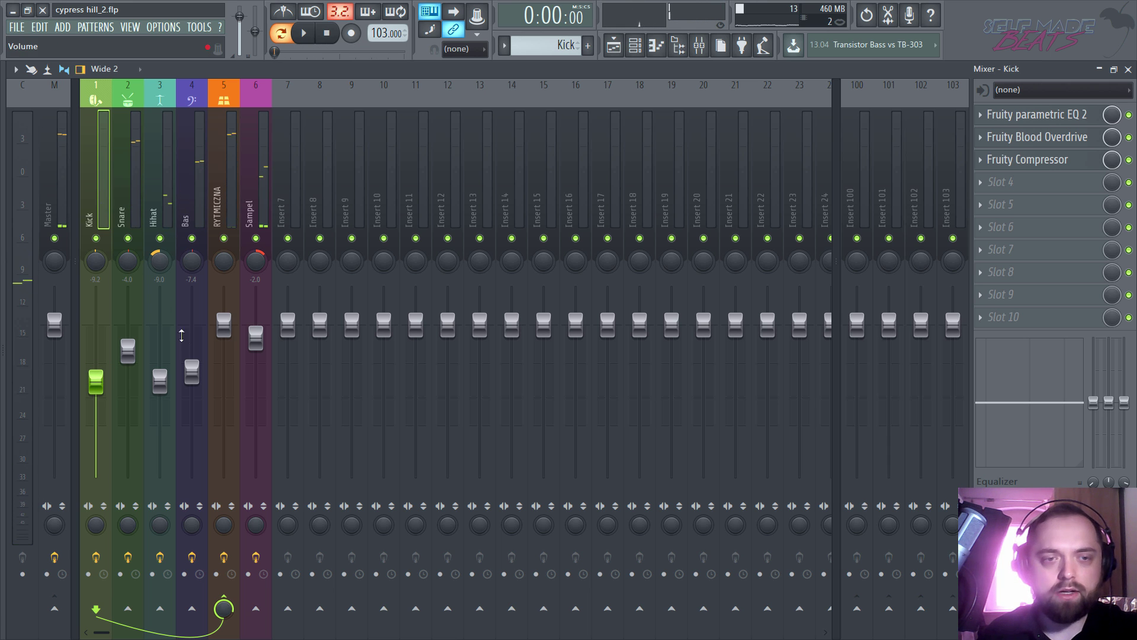
pyautogui.click(191, 371)
# Step: Look over the Sampel and Kick effect chains, close the mixer, and reposition the Channel rack
pyautogui.click(249, 201)
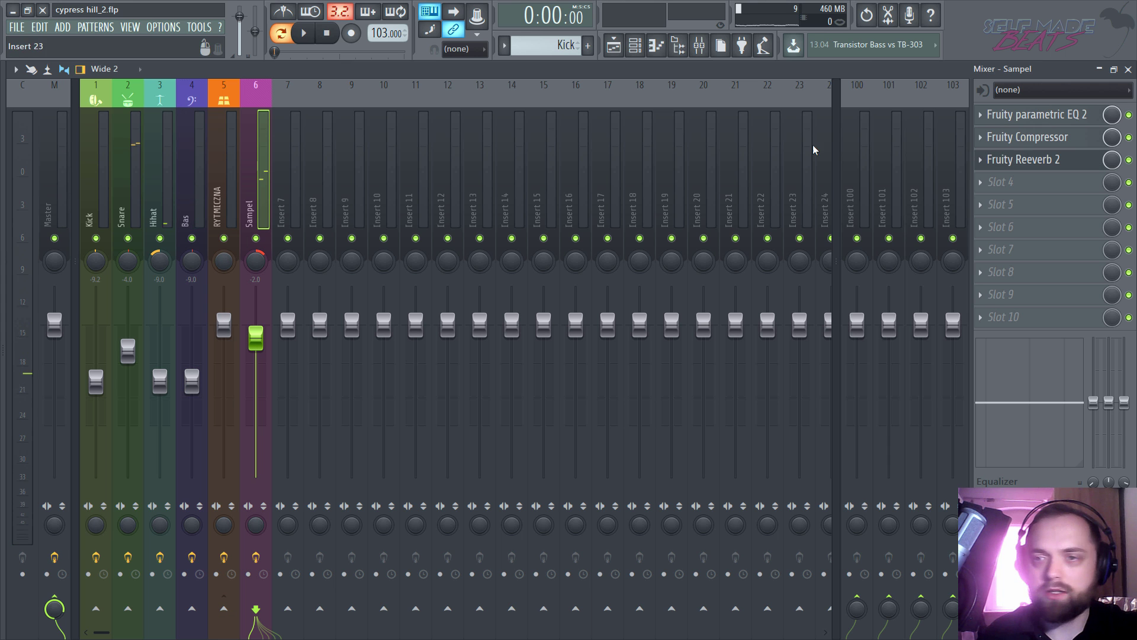
pyautogui.click(1027, 165)
pyautogui.click(349, 198)
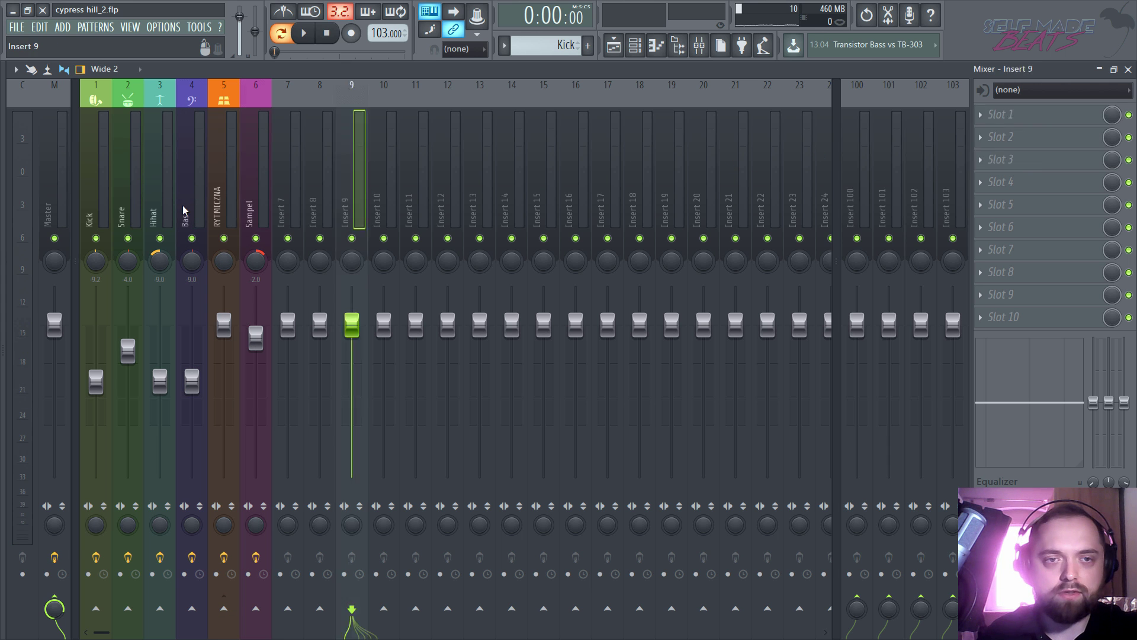
pyautogui.click(94, 219)
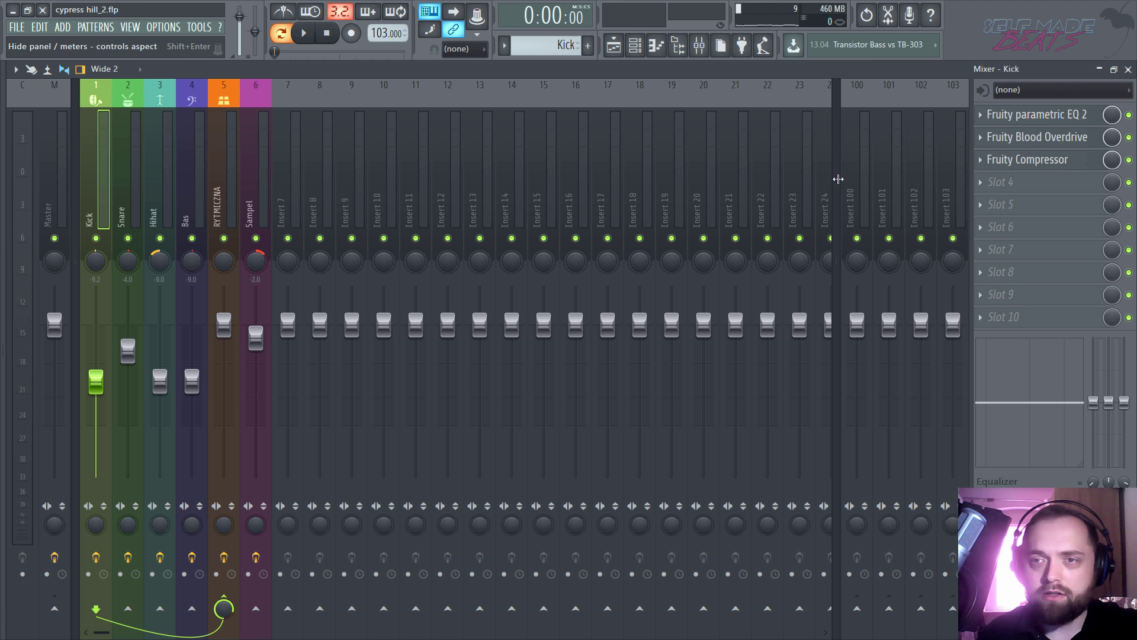
pyautogui.click(1129, 69)
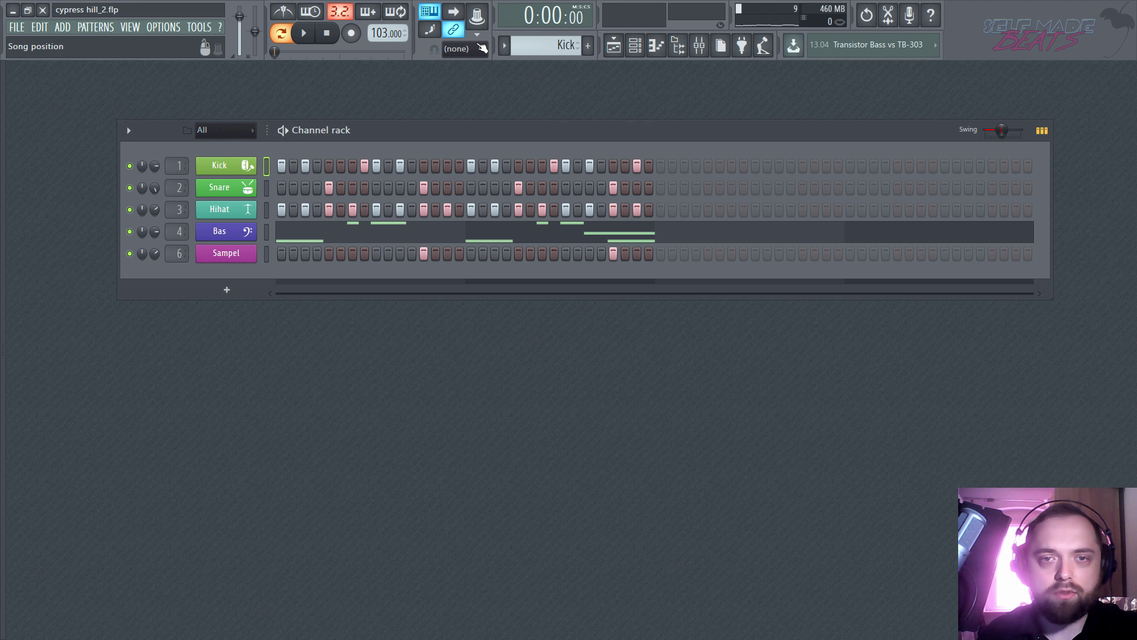
pyautogui.moveTo(524, 130); pyautogui.dragTo(451, 98)
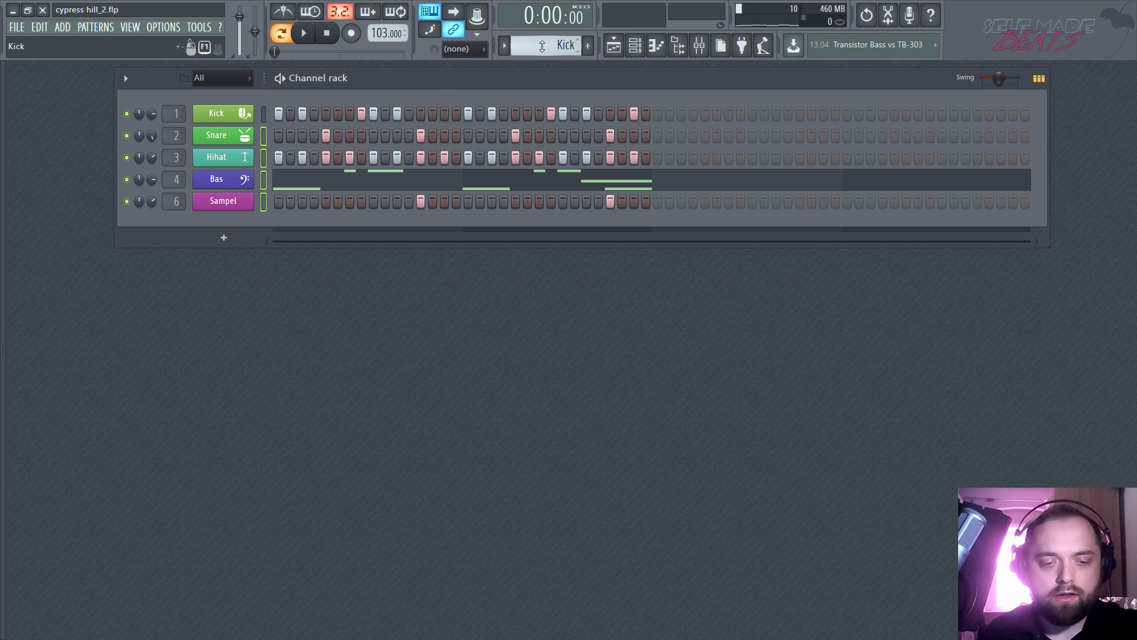
# Step: Keep only the kick and snare steps in their own patterns, moving the remaining channels' notes on to the Hihat pattern
pyautogui.scroll(-1, 542, 47)
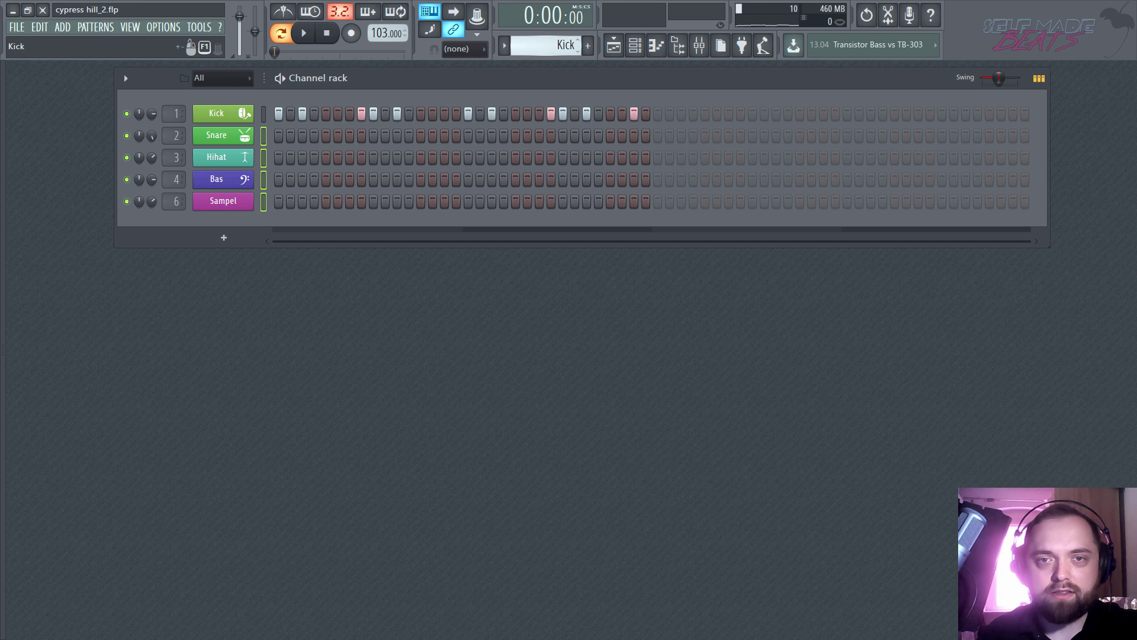
pyautogui.hotkey('ctrl', 'v')
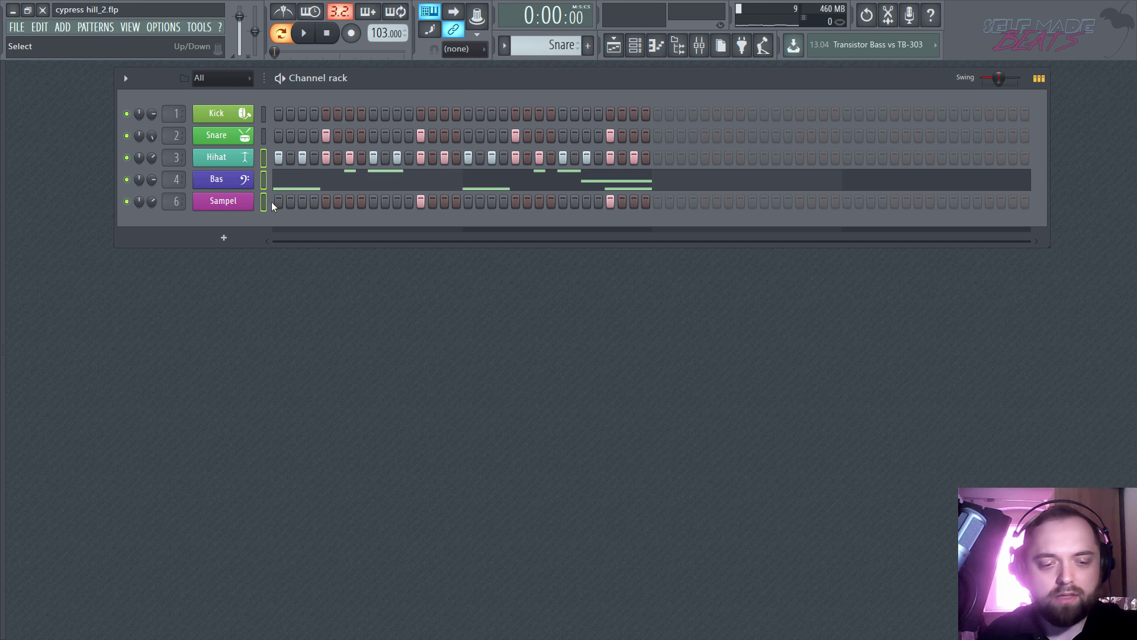
pyautogui.hotkey('ctrl', 'z')
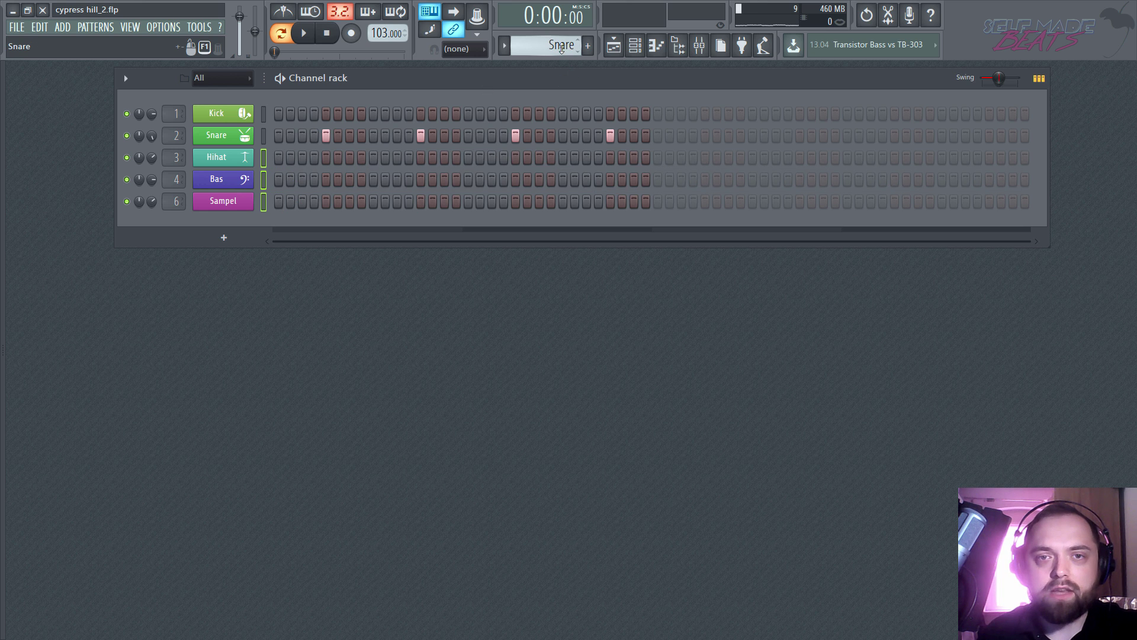
pyautogui.scroll(-1, 562, 46)
pyautogui.hotkey('ctrl', 'v')
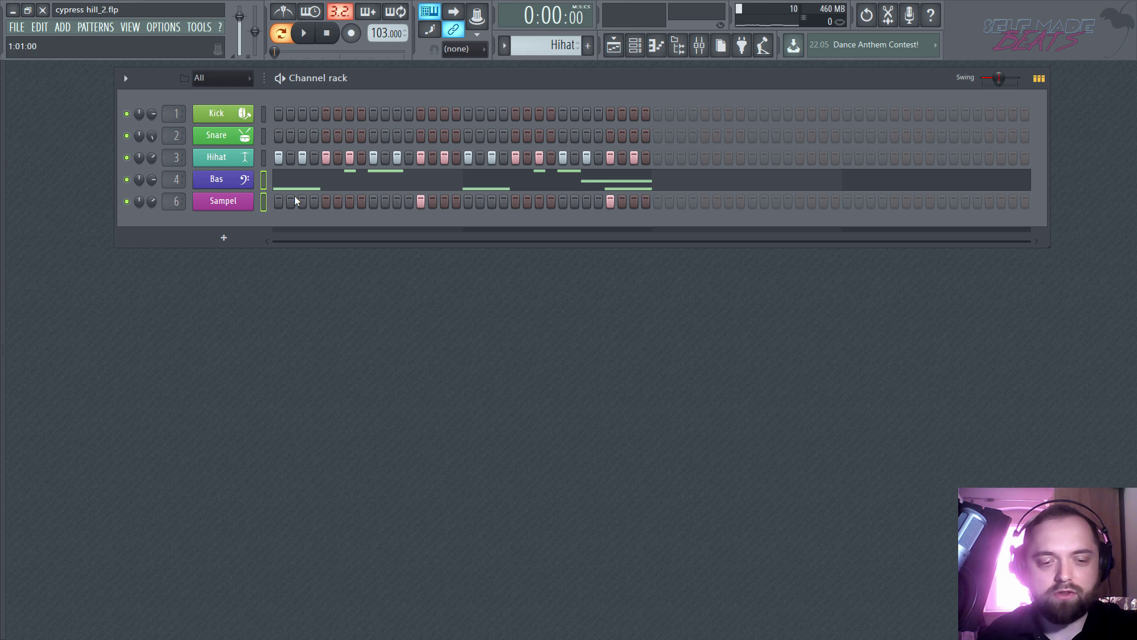
# Step: Move the bass and sample notes out of the Hihat pattern, placing the bass in Bas and the sample in Sampel
pyautogui.scroll(-1, 546, 44)
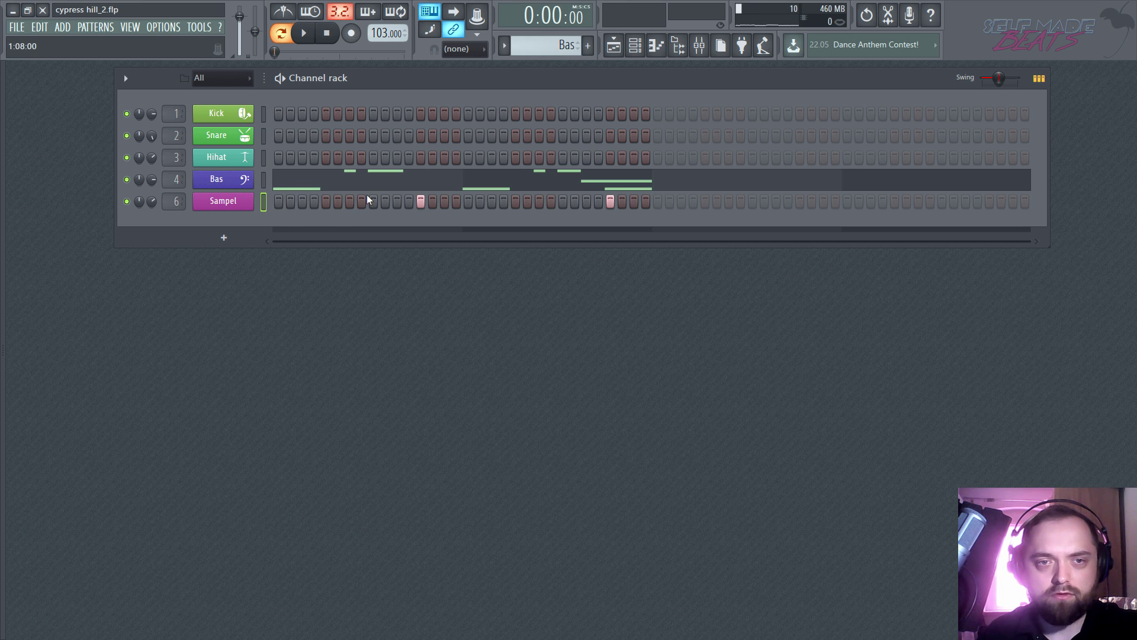
pyautogui.hotkey('ctrl', 'x')
pyautogui.scroll(-1, 536, 49)
pyautogui.hotkey('ctrl', 'v')
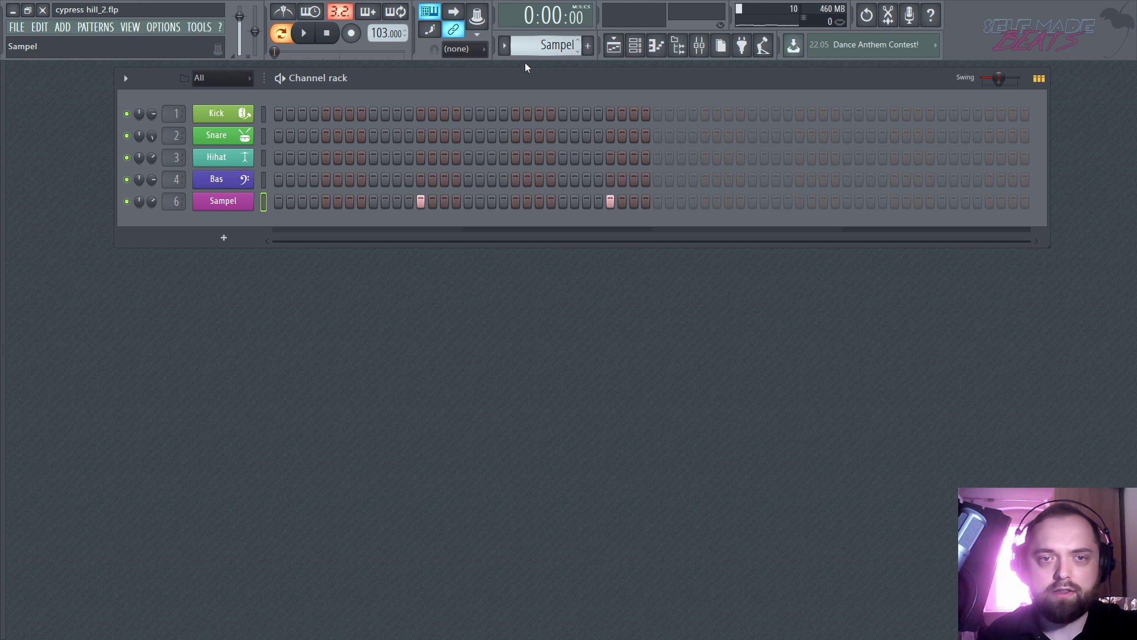
# Step: Place two consecutive Bas pattern clips on the playlist's Bas track from bar 1 to bar 5, and play them back
pyautogui.scroll(2, 549, 48)
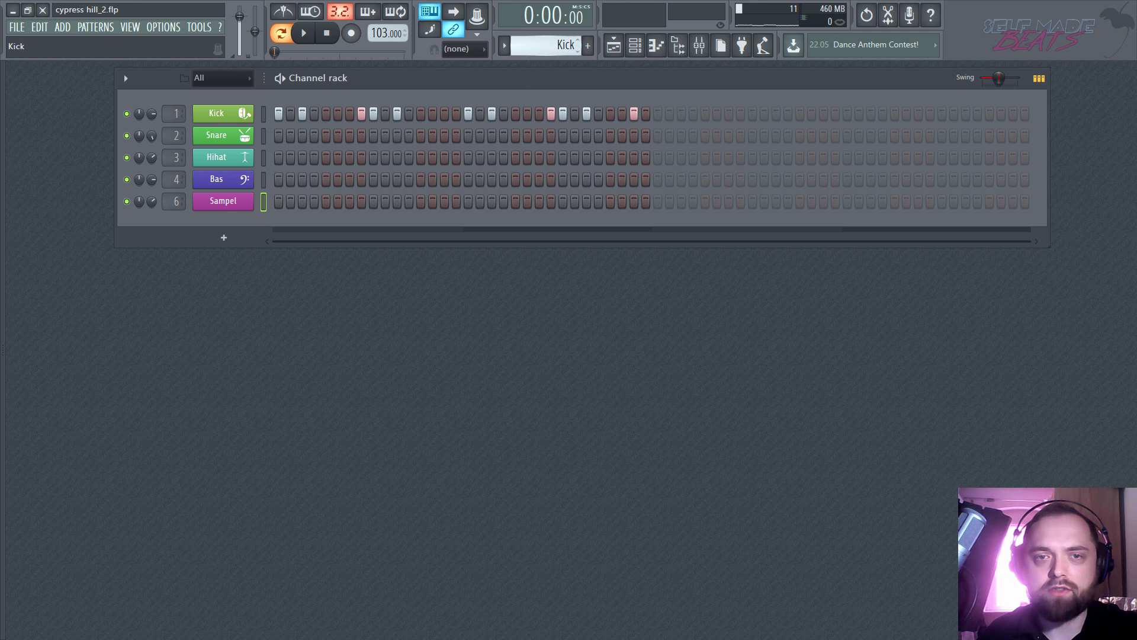
pyautogui.click(613, 45)
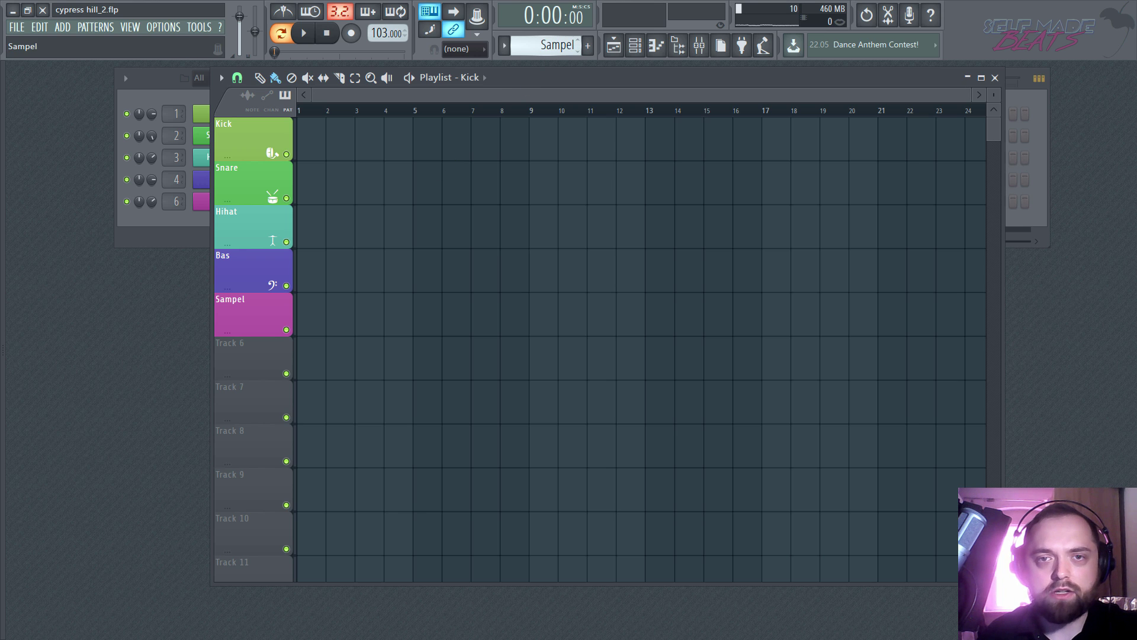
pyautogui.moveTo(373, 274); pyautogui.dragTo(326, 275)
pyautogui.press('space')
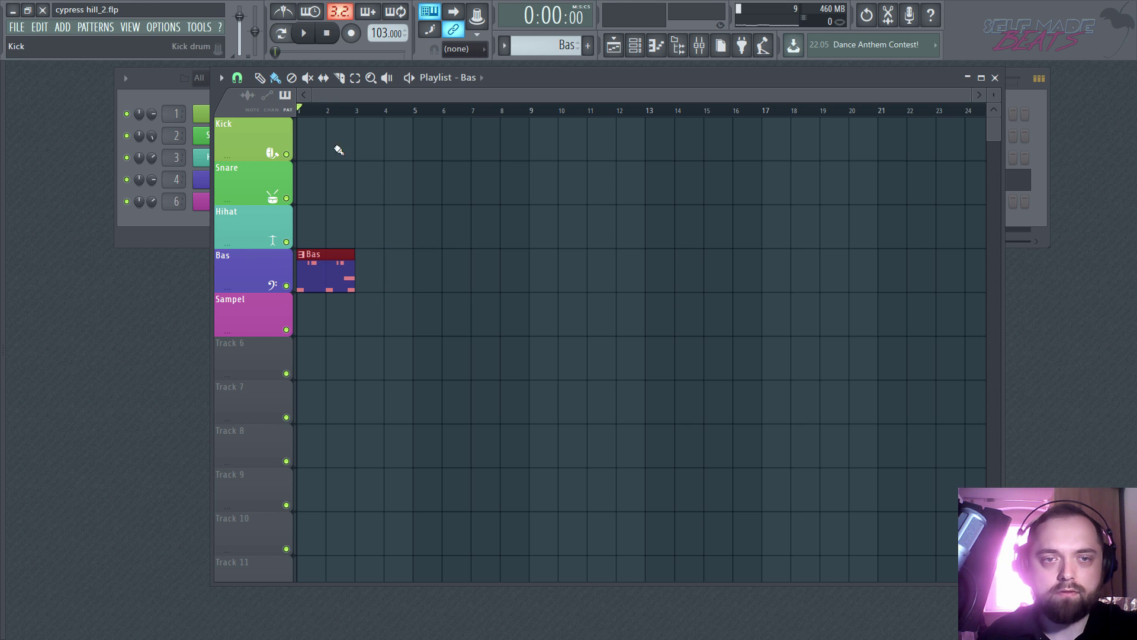
pyautogui.click(364, 285)
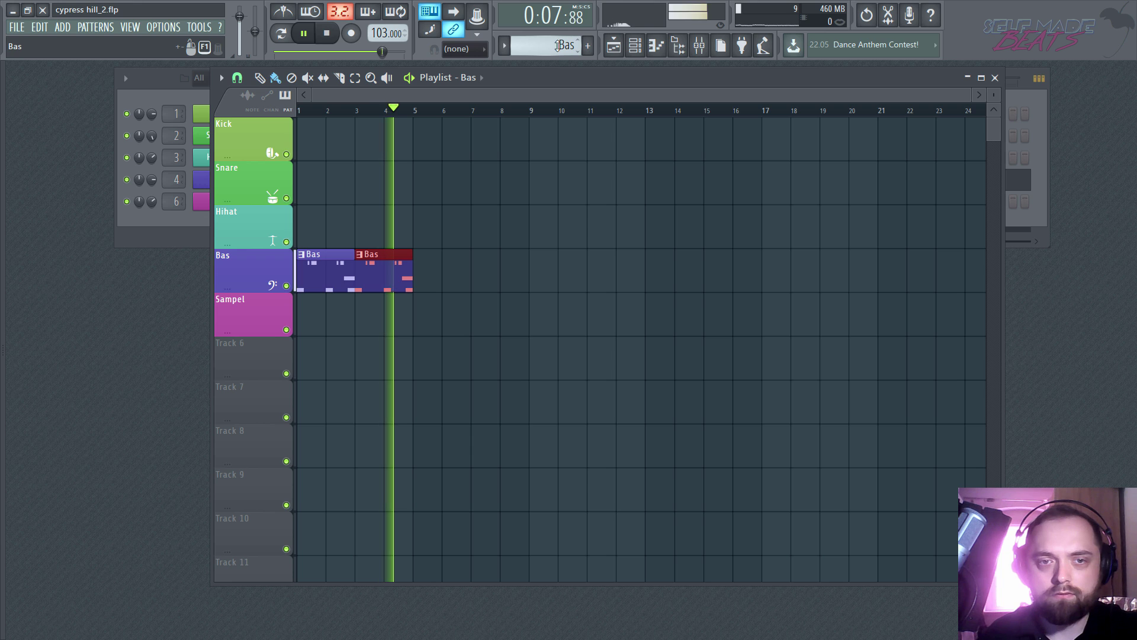
pyautogui.press('space')
# Step: Set the playlist snap to Step and place a one-bar Sampel clip at bar 4 on the Sampel track
pyautogui.scroll(3, 391, 114)
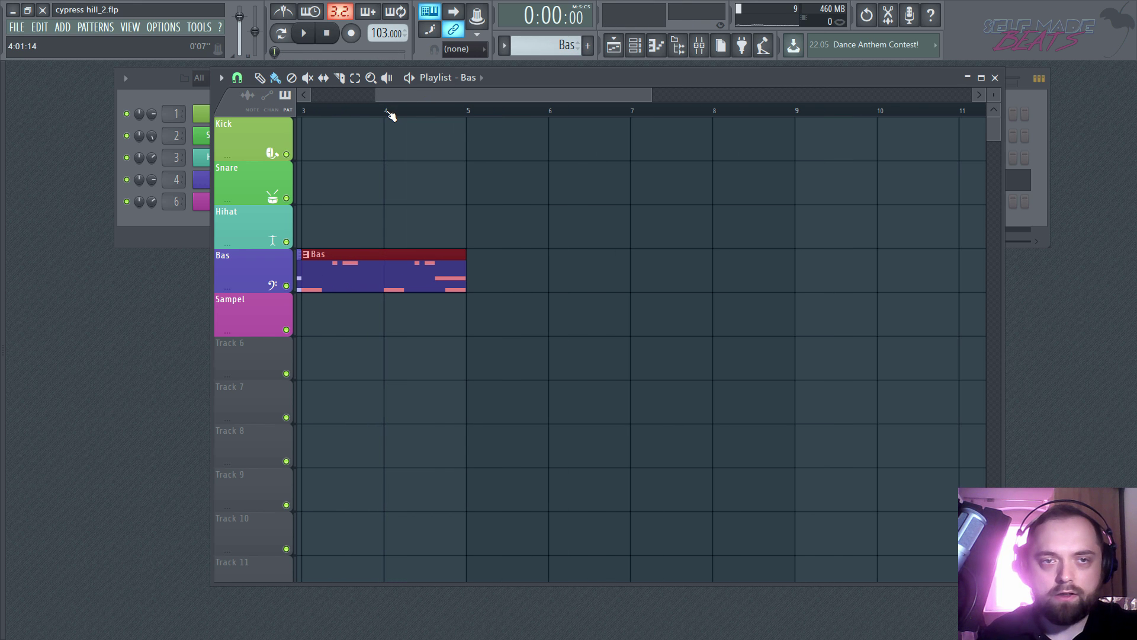
pyautogui.click(238, 78)
pyautogui.click(266, 212)
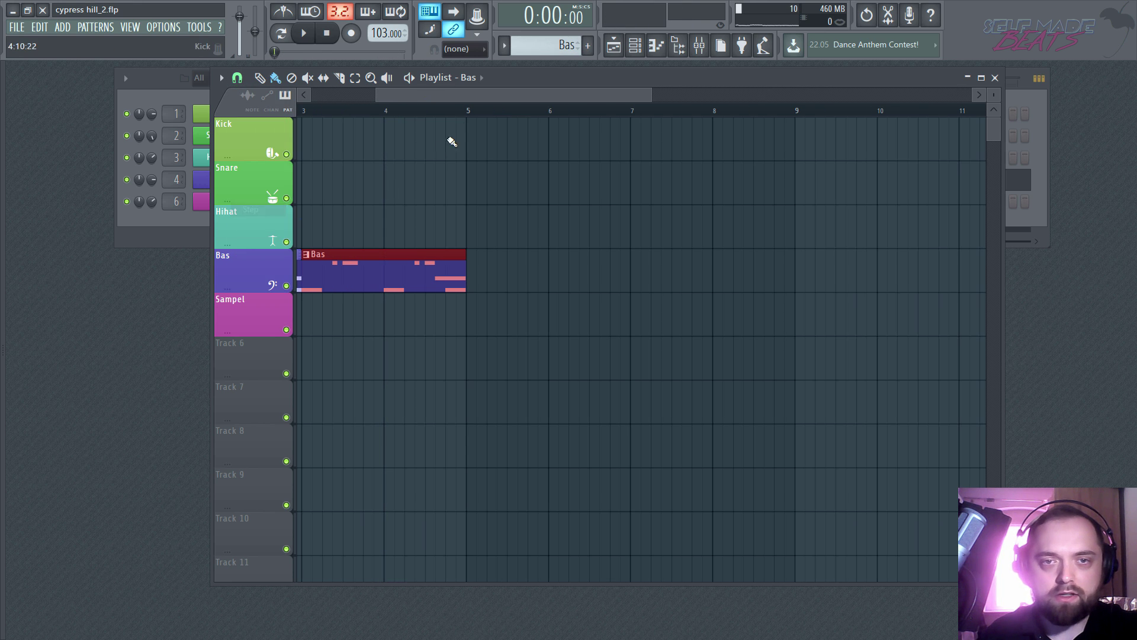
pyautogui.moveTo(474, 98); pyautogui.dragTo(407, 97)
pyautogui.scroll(-1, 560, 46)
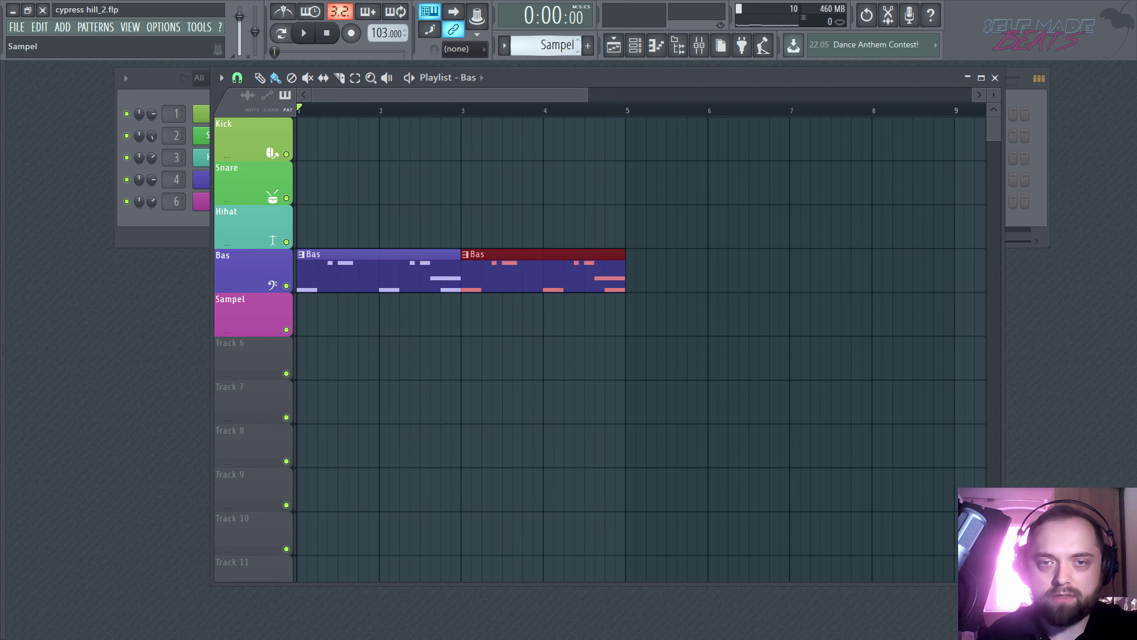
pyautogui.click(529, 322)
pyautogui.moveTo(581, 320)
pyautogui.mouseDown()
pyautogui.moveTo(513, 314)
pyautogui.moveTo(571, 337)
pyautogui.mouseUp()
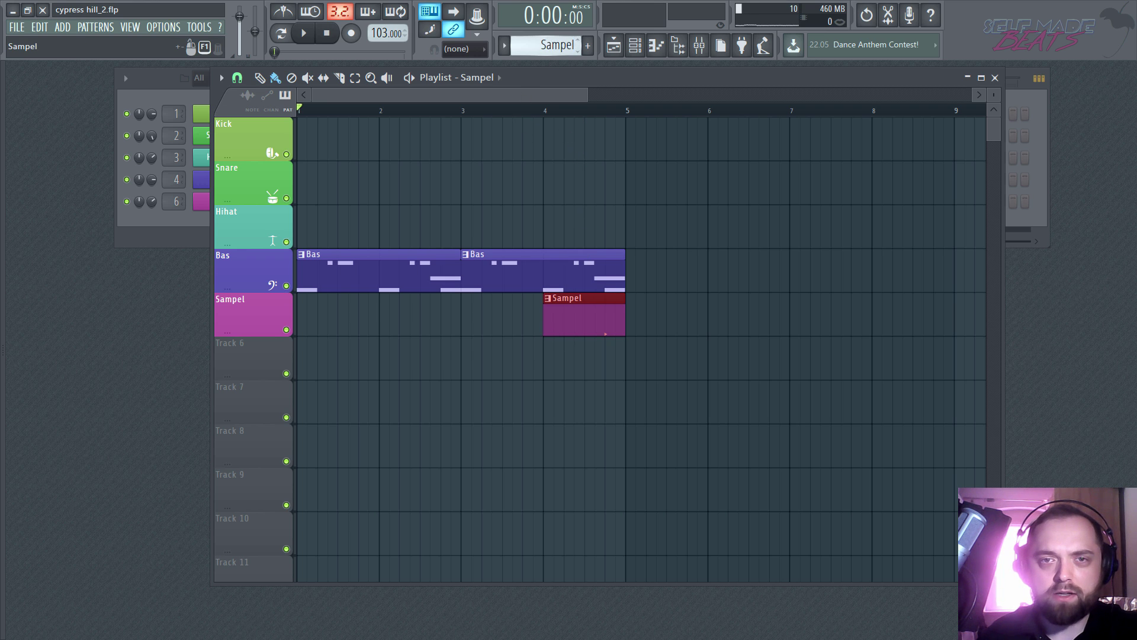
# Step: Place Kick, Snare and Hihat pattern clips at bar 5 on their own tracks, deleting the misplaced Snare clip
pyautogui.click(630, 136)
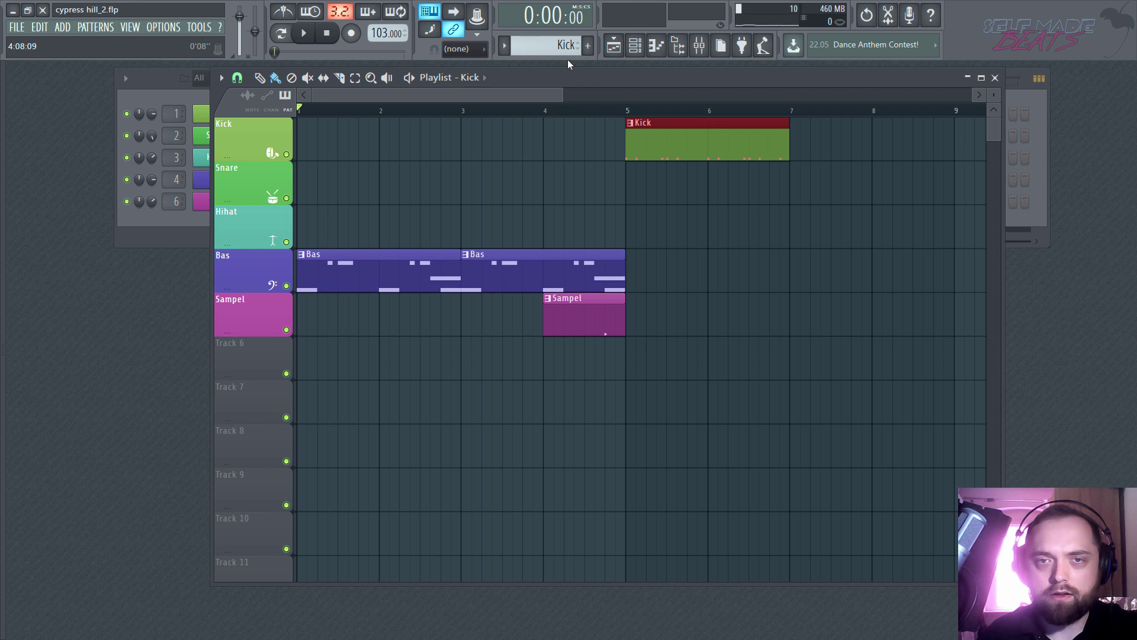
pyautogui.scroll(-1, 565, 46)
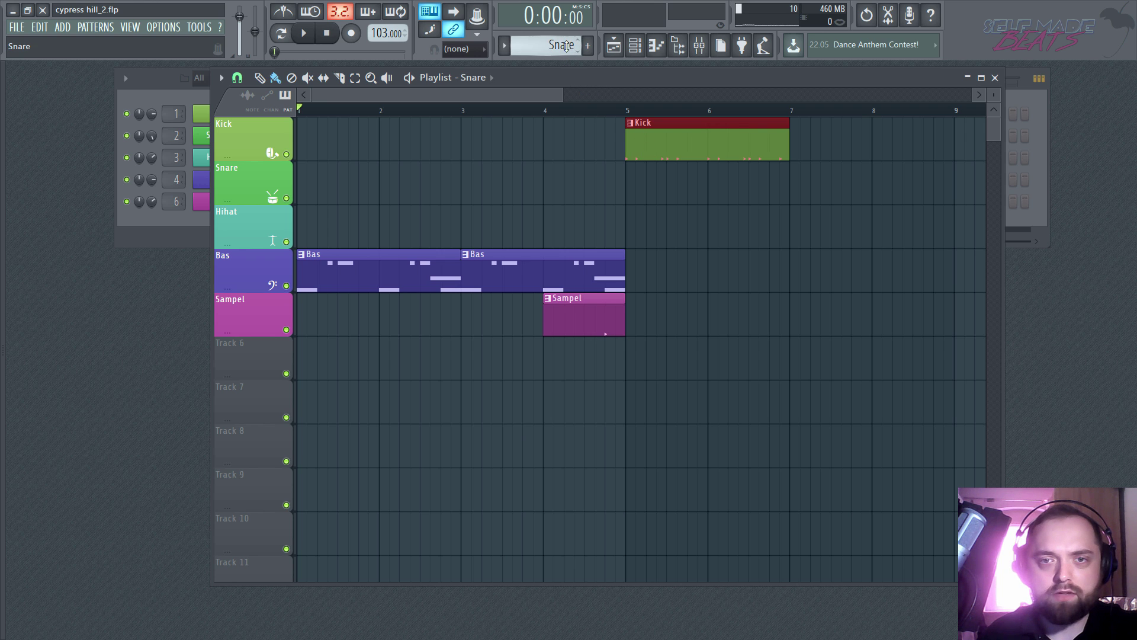
pyautogui.click(628, 189)
pyautogui.scroll(5, 667, 110)
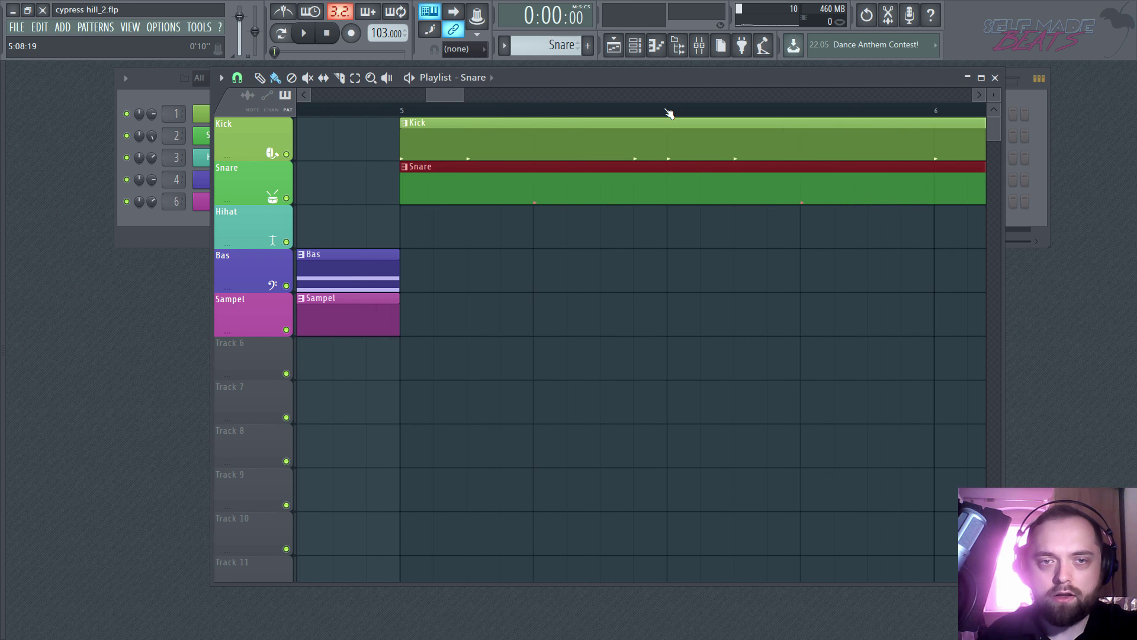
pyautogui.click(447, 137)
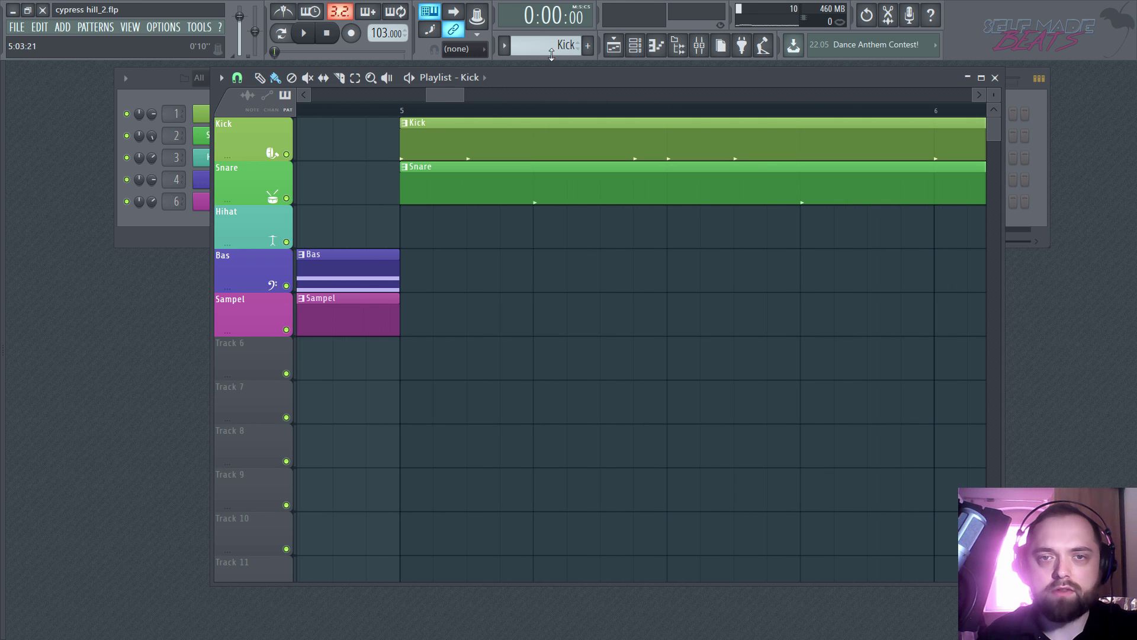
pyautogui.click(407, 234)
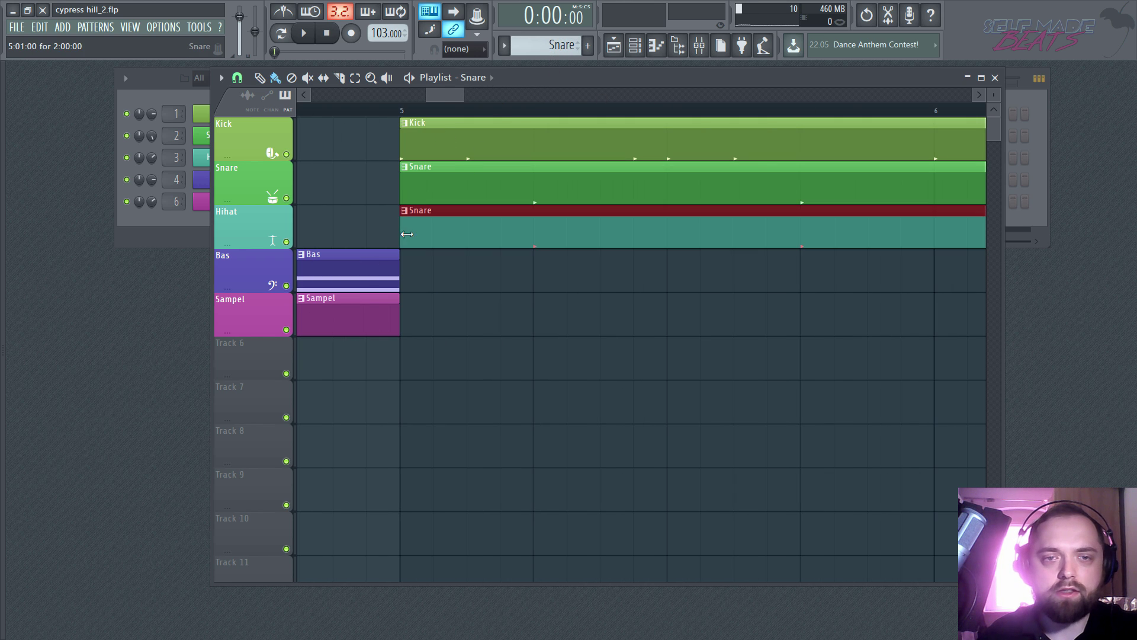
pyautogui.rightClick(441, 221)
pyautogui.scroll(-1, 557, 46)
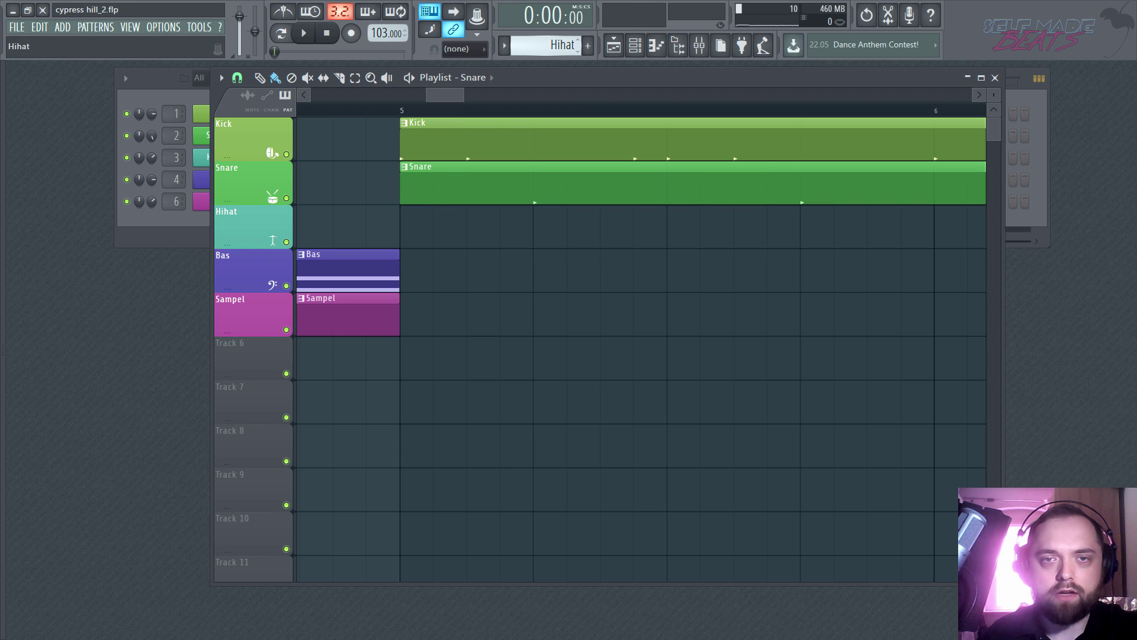
pyautogui.click(410, 230)
pyautogui.scroll(-5, 467, 119)
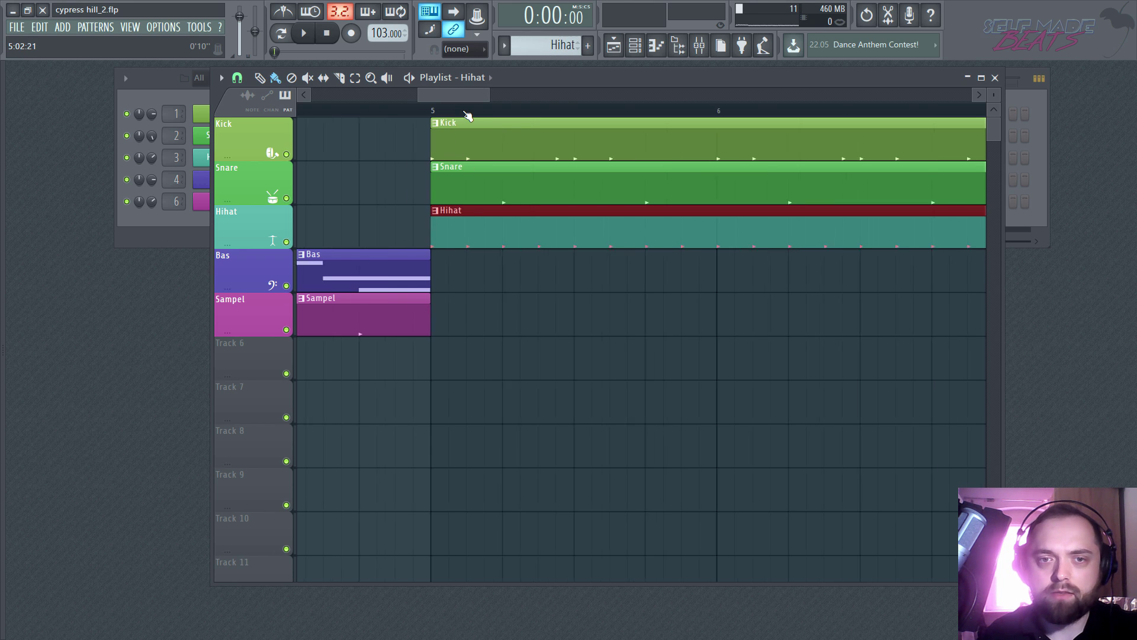
# Step: Add a Bas clip and a full two-bar Sampel clip at bar 5 beneath the drum clips
pyautogui.keyDown('ctrl'); pyautogui.click(506, 385); pyautogui.keyUp('ctrl')
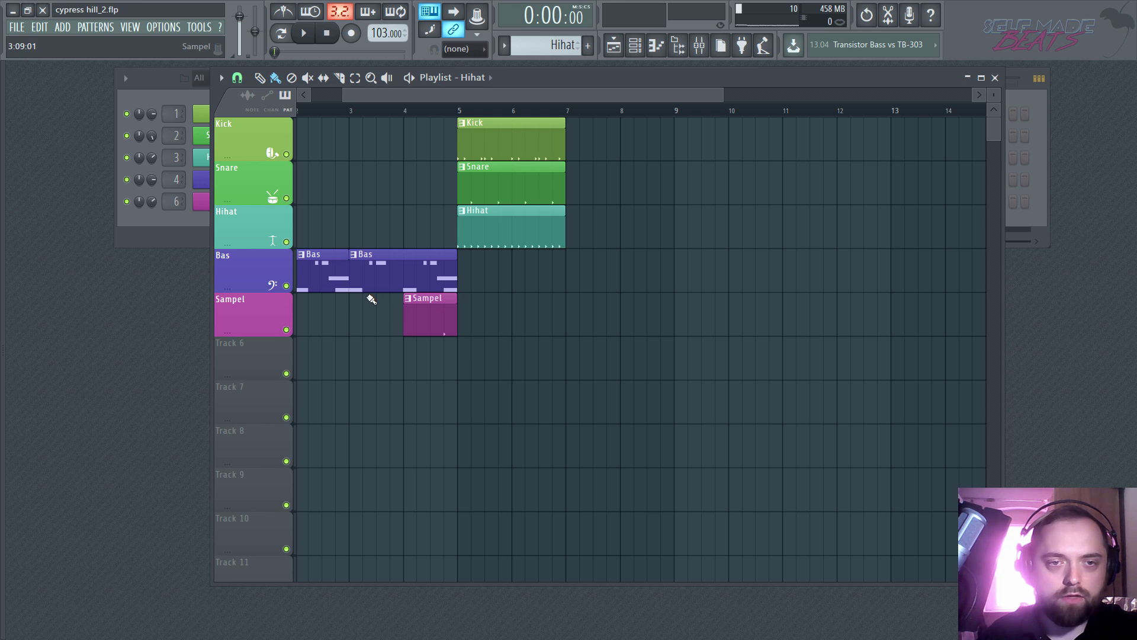
pyautogui.moveTo(380, 275); pyautogui.dragTo(488, 282)
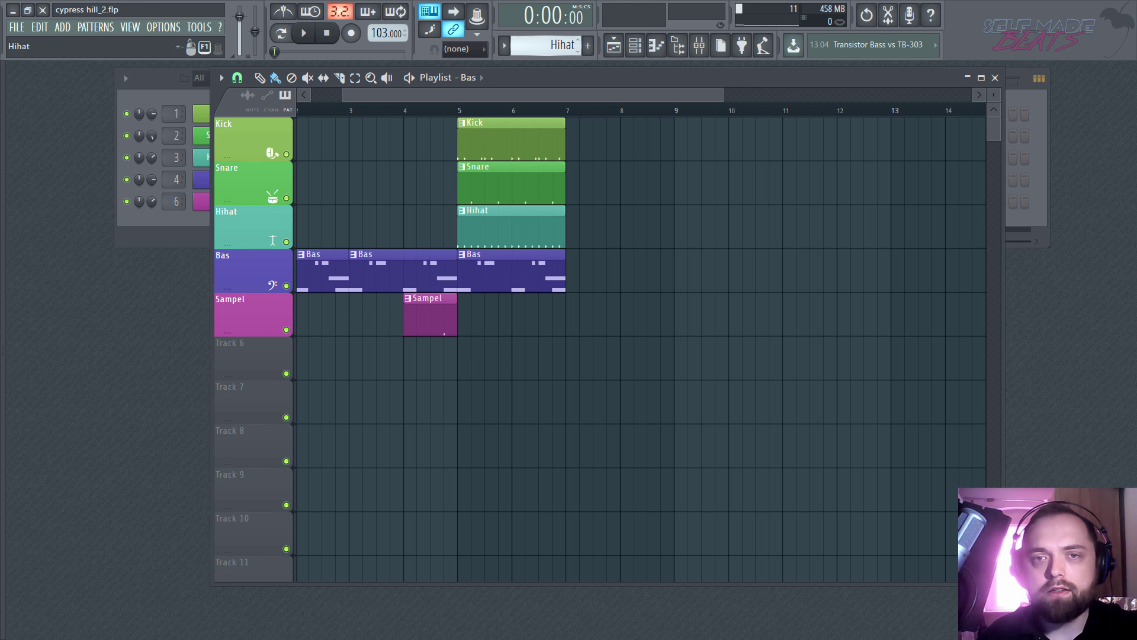
pyautogui.scroll(2, 548, 46)
pyautogui.moveTo(521, 319)
pyautogui.mouseDown()
pyautogui.moveTo(255, 314)
pyautogui.moveTo(584, 323)
pyautogui.moveTo(545, 325)
pyautogui.mouseUp()
pyautogui.scroll(3, 476, 114)
pyautogui.scroll(3, 476, 114)
pyautogui.scroll(-5, 546, 116)
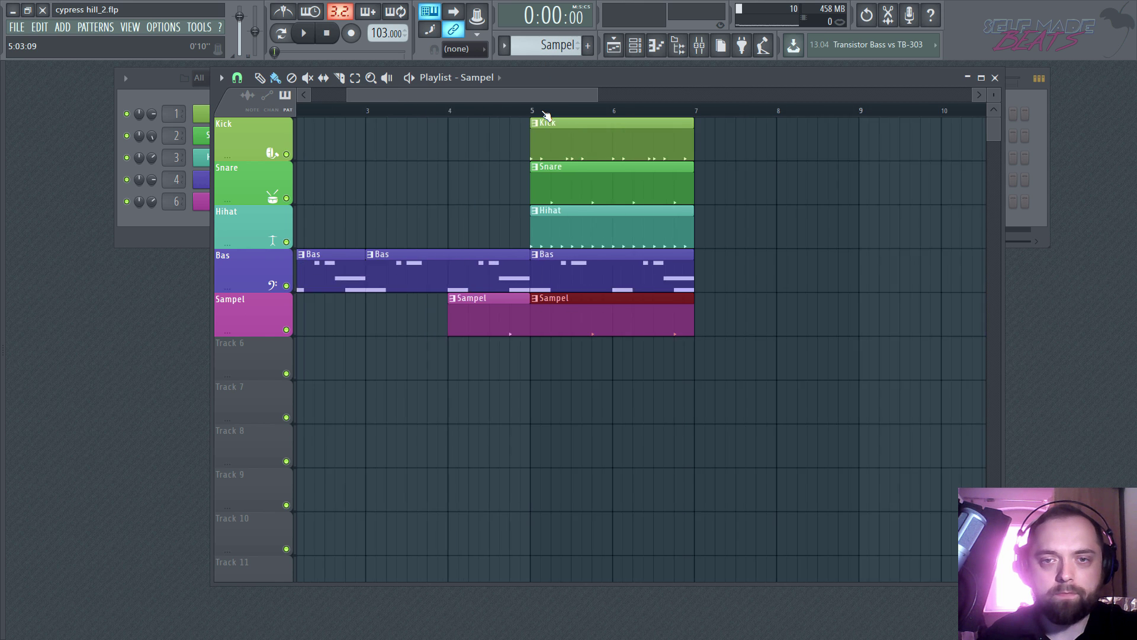
# Step: Set the playlist snap to Bar and duplicate the five two-bar clips from bar 5 until they fill up to bar 17
pyautogui.moveTo(629, 467); pyautogui.dragTo(528, 142)
pyautogui.rightClick(517, 125)
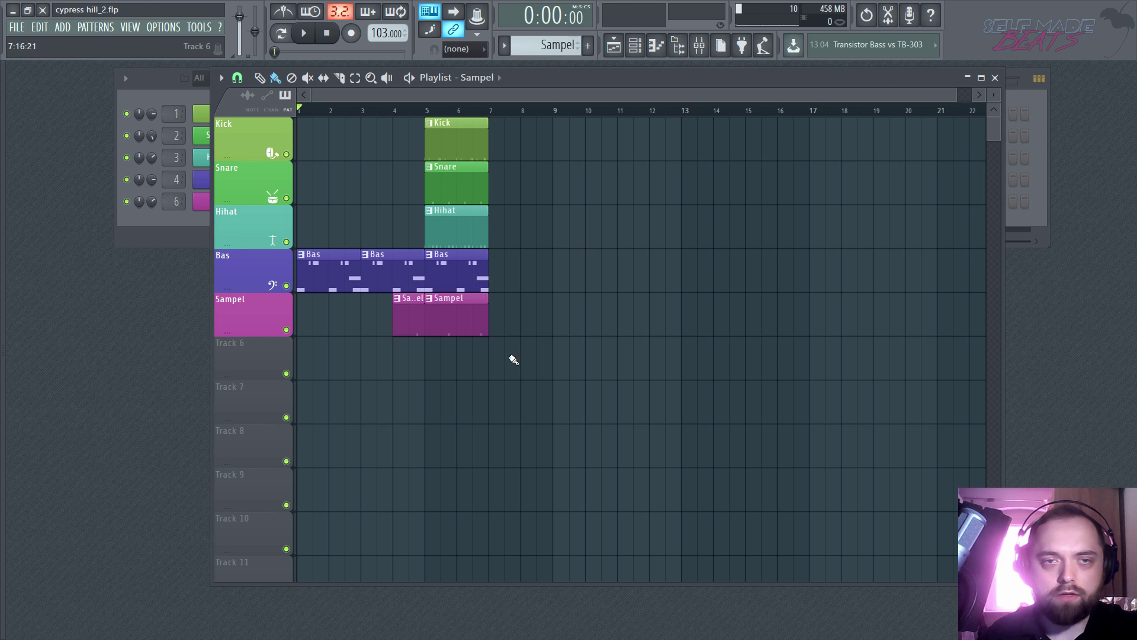
pyautogui.click(236, 80)
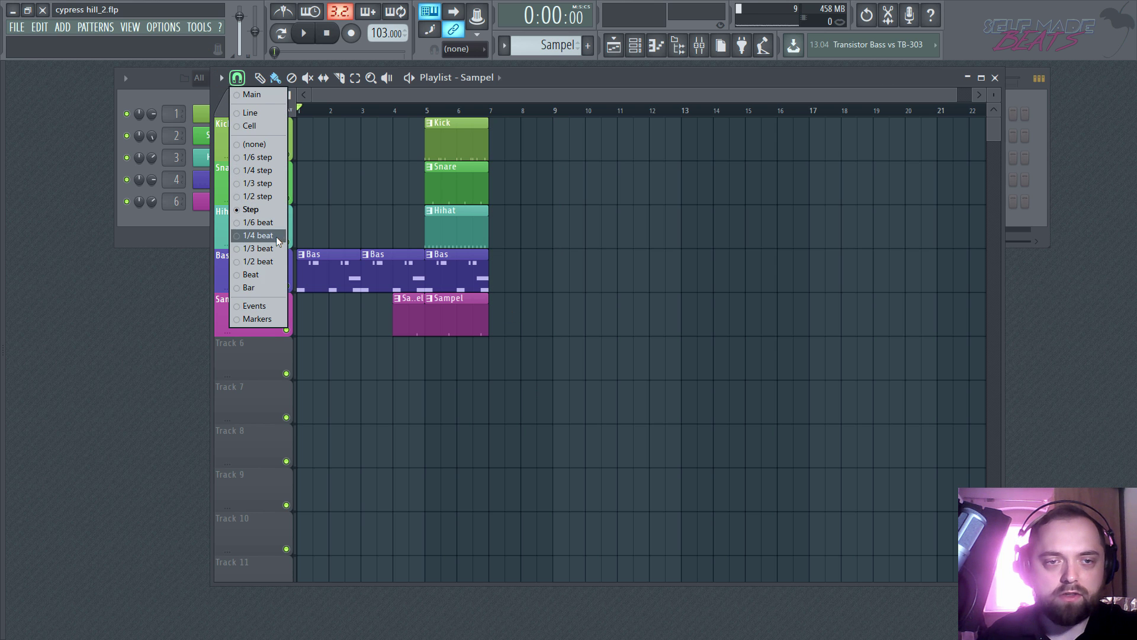
pyautogui.click(268, 286)
pyautogui.moveTo(550, 421); pyautogui.dragTo(508, 154)
pyautogui.moveTo(613, 374); pyautogui.dragTo(473, 155)
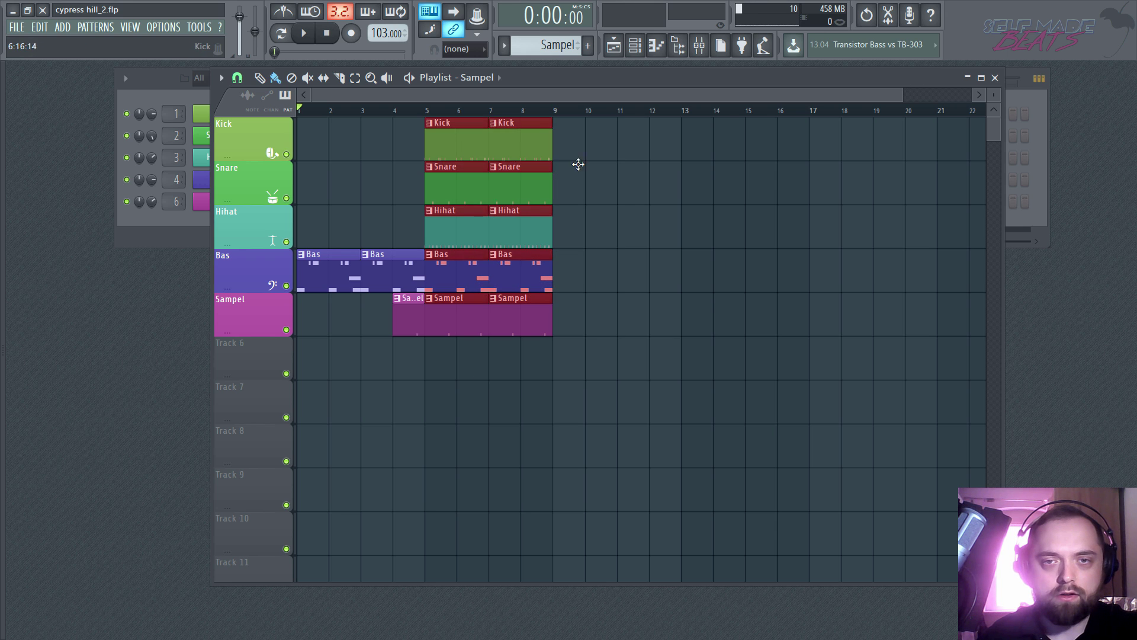
pyautogui.hotkey('ctrl', 'b')
pyautogui.hotkey('ctrl', 'b')
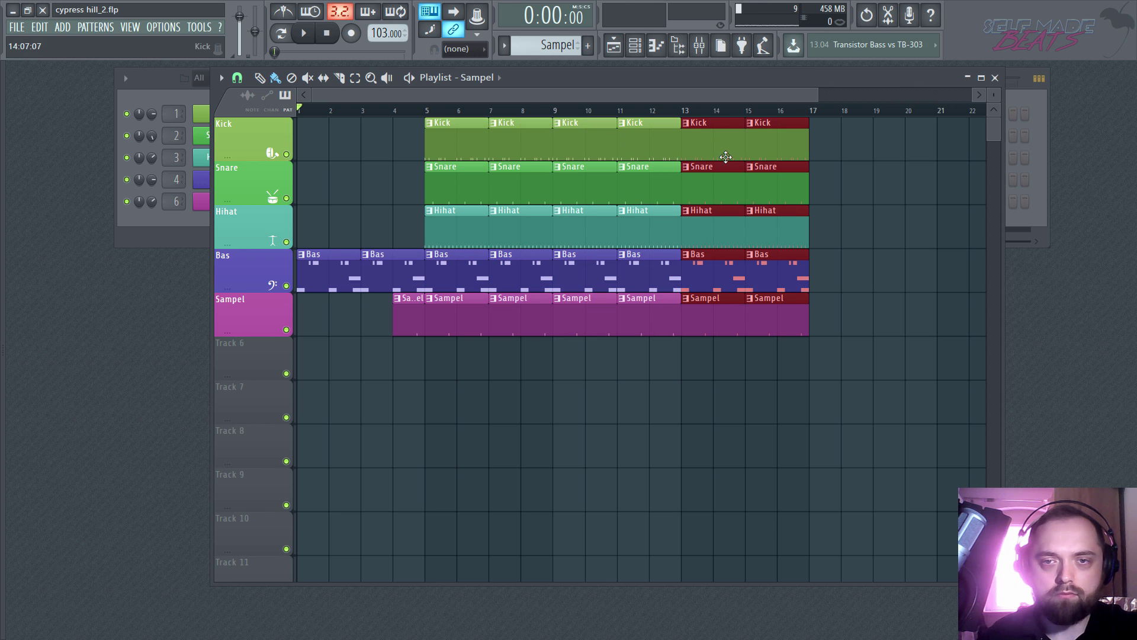
# Step: Play the arrangement from the start and listen through the section where the drums come in
pyautogui.press('space')
pyautogui.keyDown('ctrl'); pyautogui.click(418, 131); pyautogui.keyUp('ctrl')
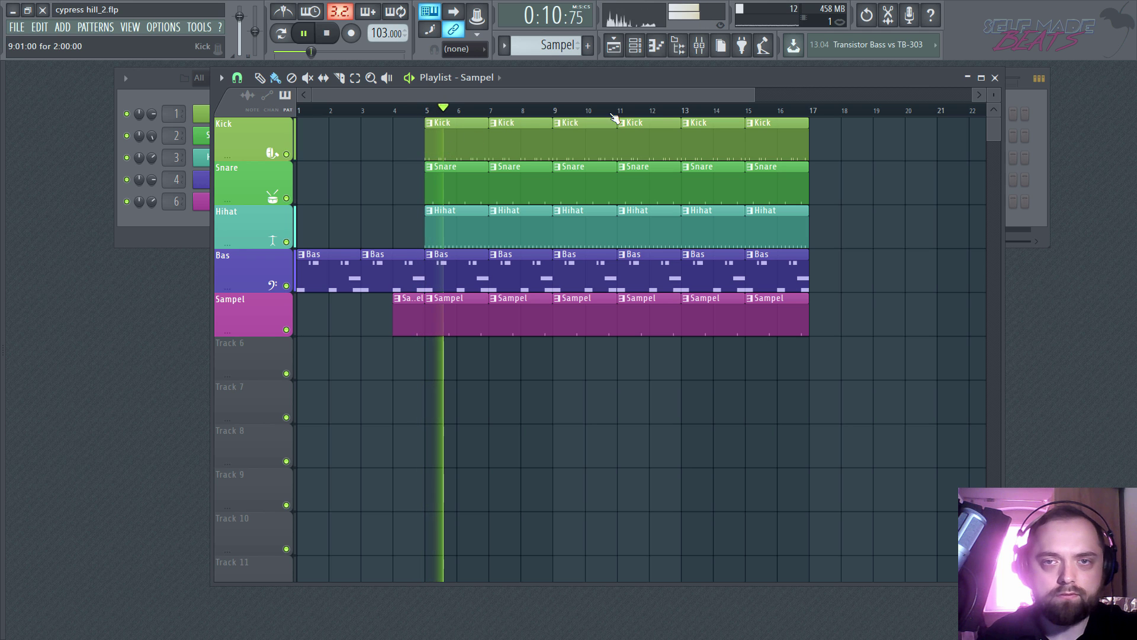
pyautogui.scroll(-2, 676, 113)
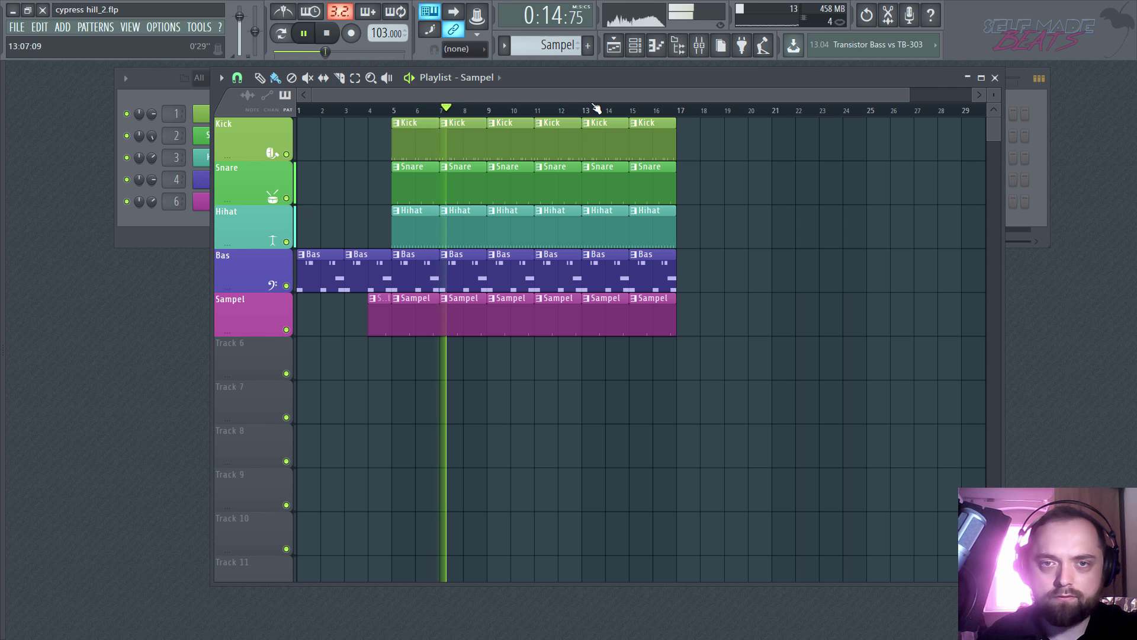
pyautogui.scroll(3, 601, 112)
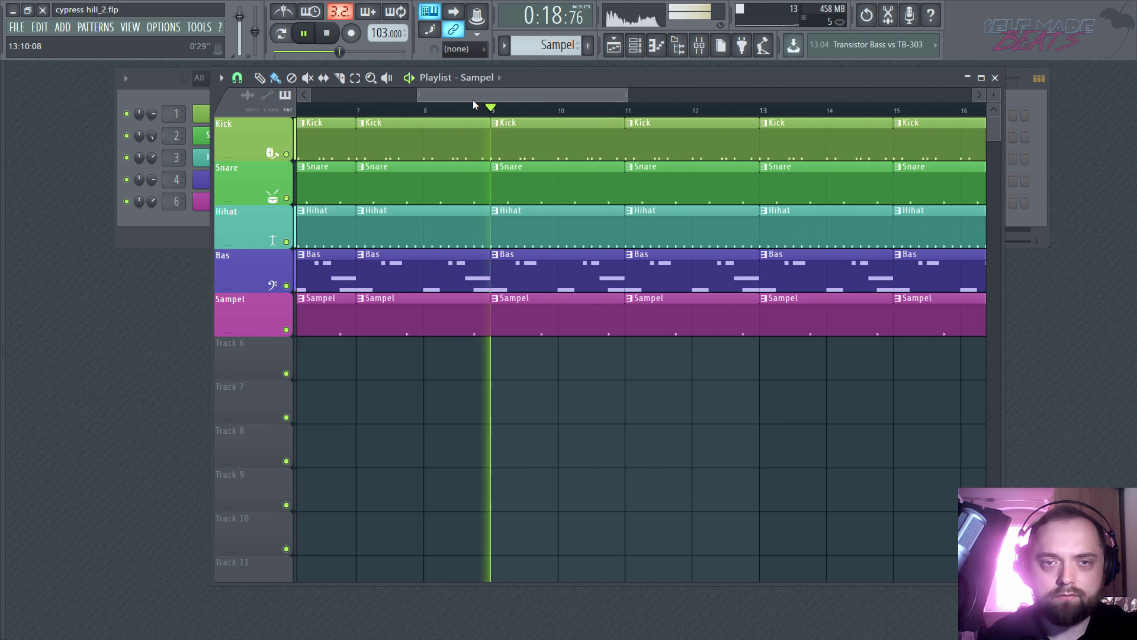
pyautogui.moveTo(505, 110); pyautogui.dragTo(510, 112)
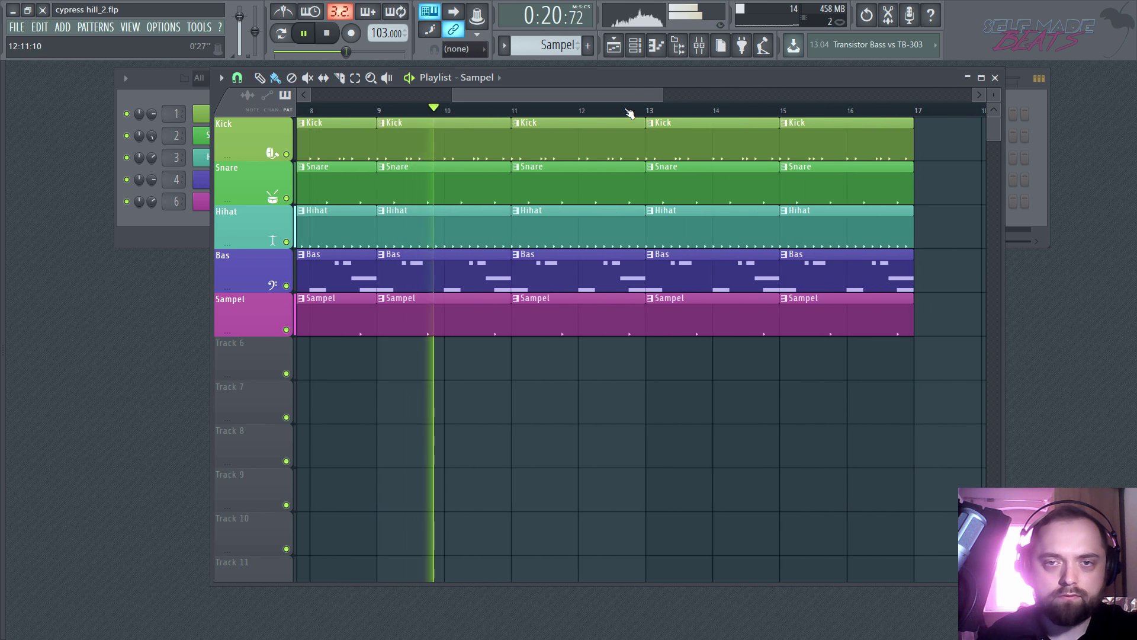
# Step: Trim the ends of the bar 11 Kick, Snare and Hihat clips for a short drum break before bar 13, and play it
pyautogui.scroll(3, 629, 111)
pyautogui.moveTo(624, 132); pyautogui.dragTo(626, 260)
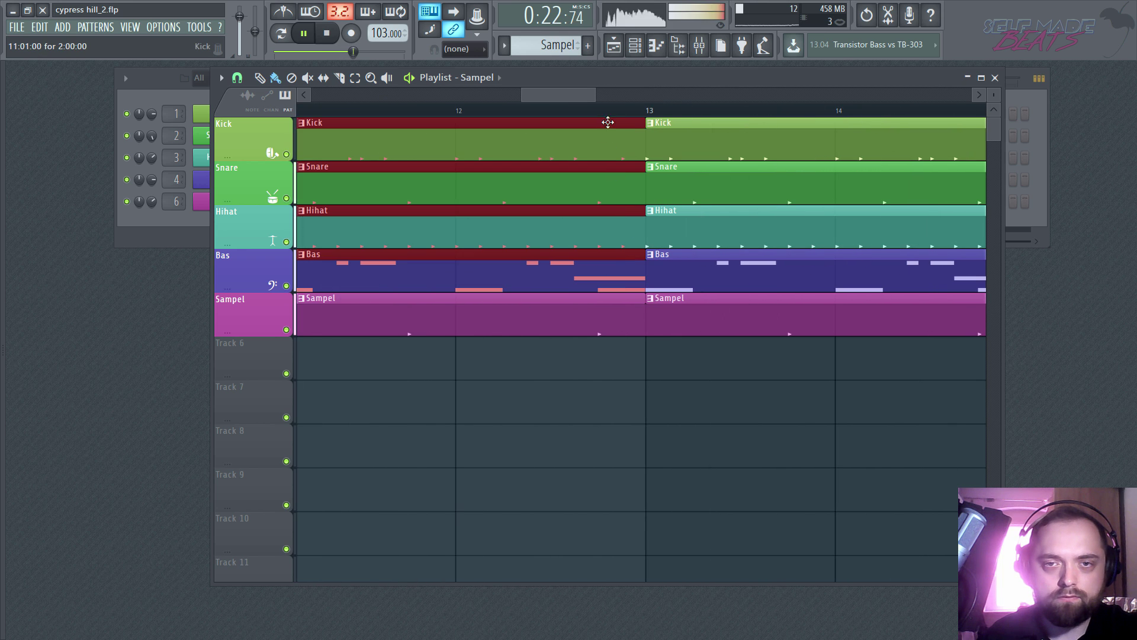
pyautogui.press('space')
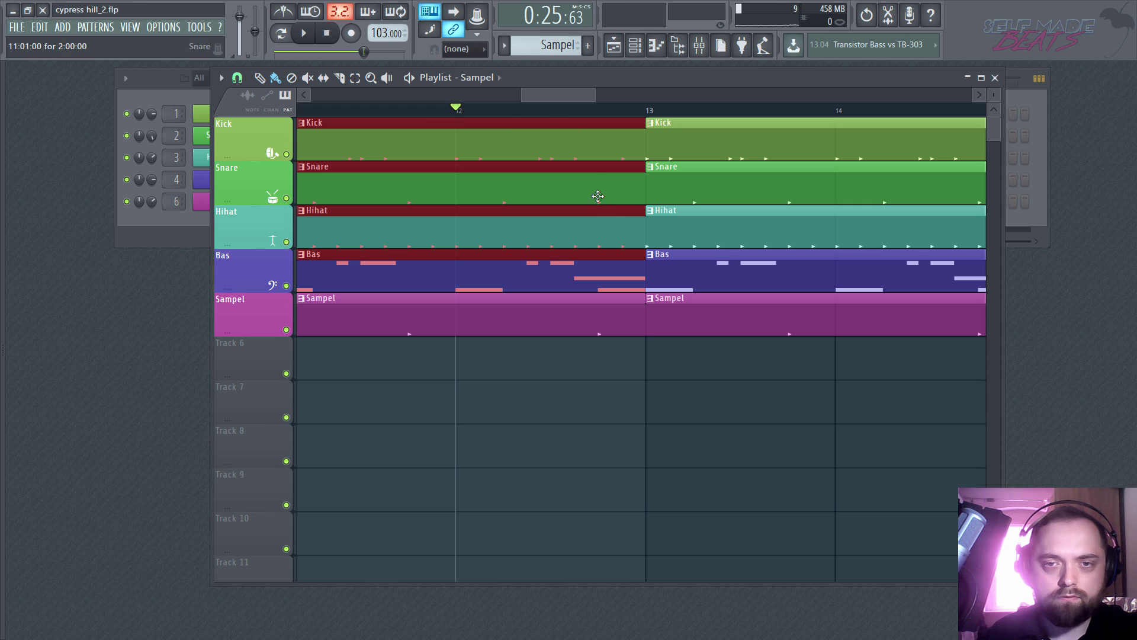
pyautogui.click(576, 440)
pyautogui.rightClick(687, 429)
pyautogui.moveTo(595, 238); pyautogui.dragTo(587, 144)
pyautogui.press('space')
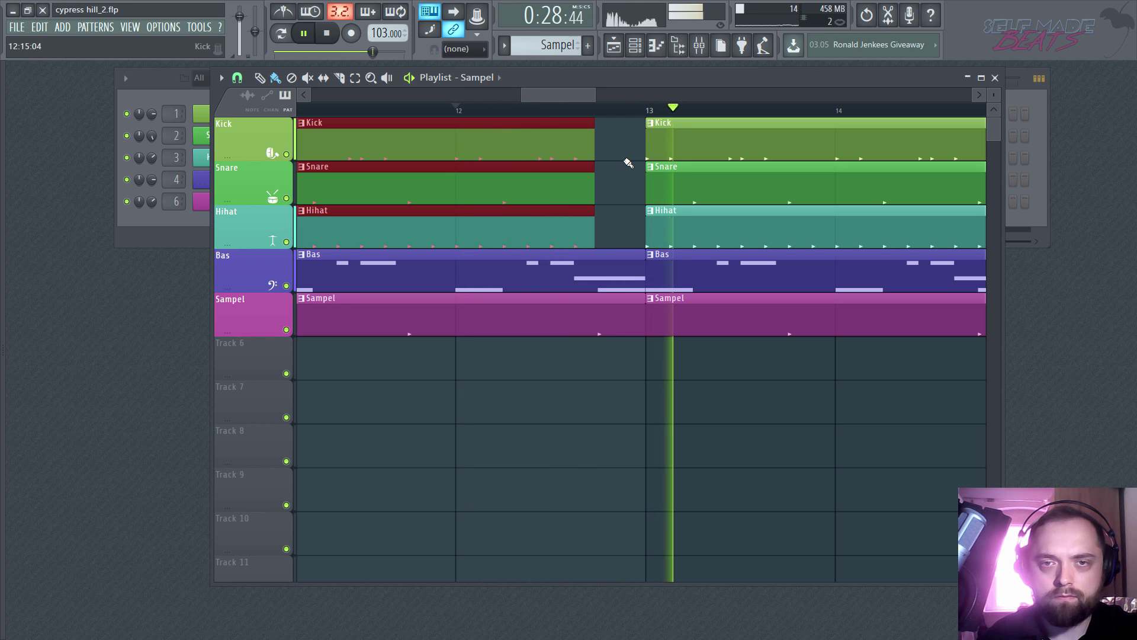
pyautogui.press('space')
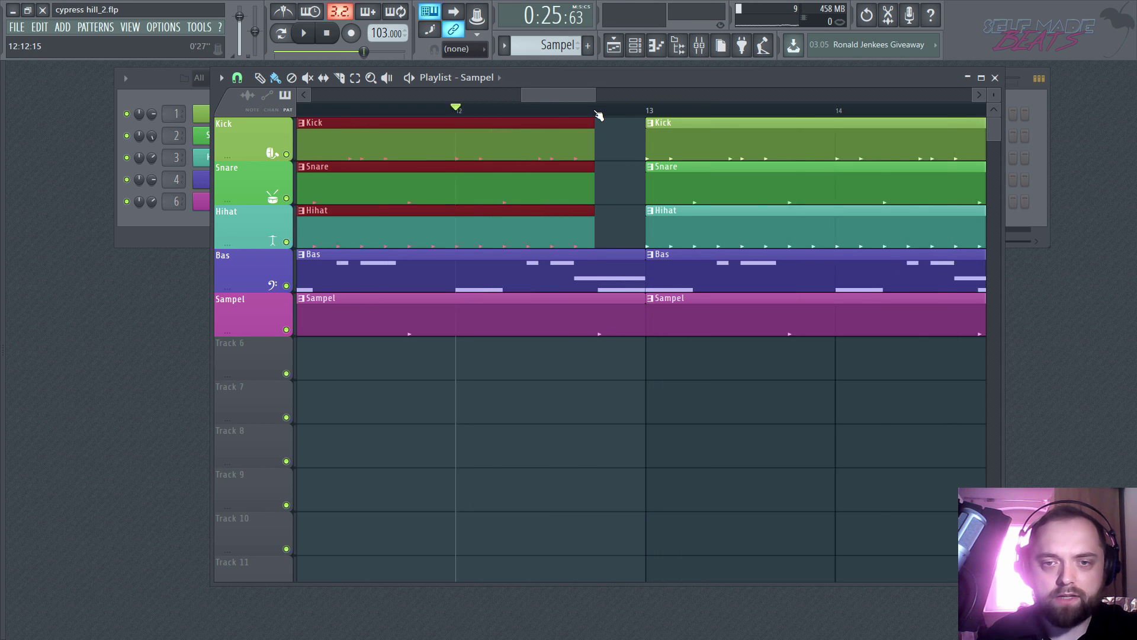
# Step: Shorten the bar 11 Kick, Snare and Hihat clips to end around bar 12, lengthening the drum break before bar 13
pyautogui.scroll(1, 599, 114)
pyautogui.keyDown('ctrl'); pyautogui.click(613, 168); pyautogui.keyUp('ctrl')
pyautogui.scroll(-8, 589, 117)
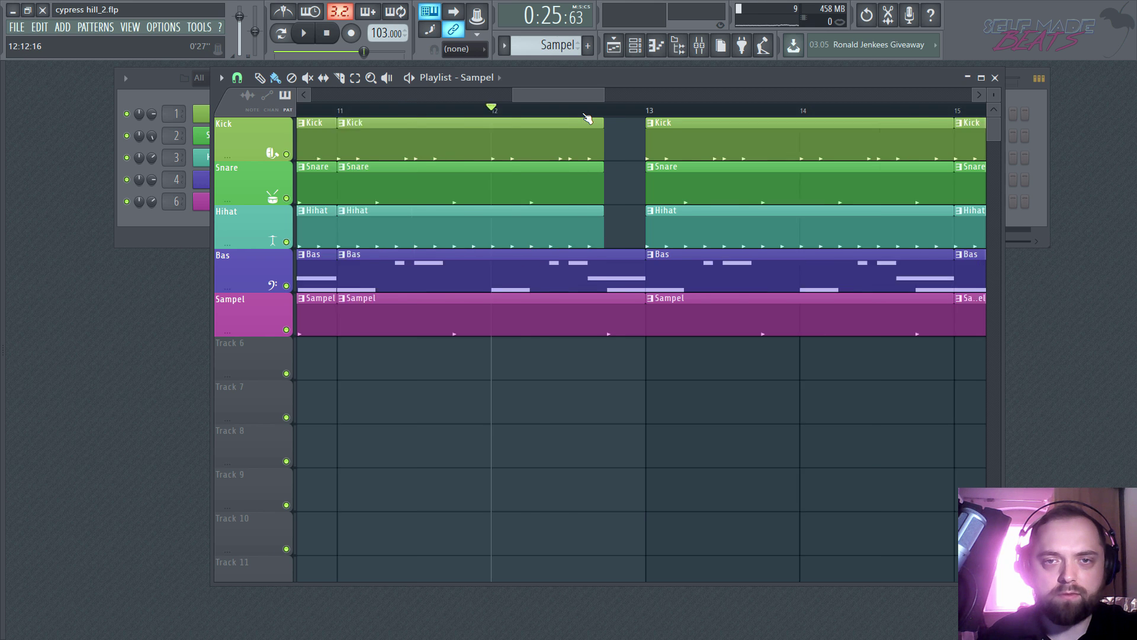
pyautogui.scroll(3, 586, 117)
pyautogui.scroll(-5, 586, 117)
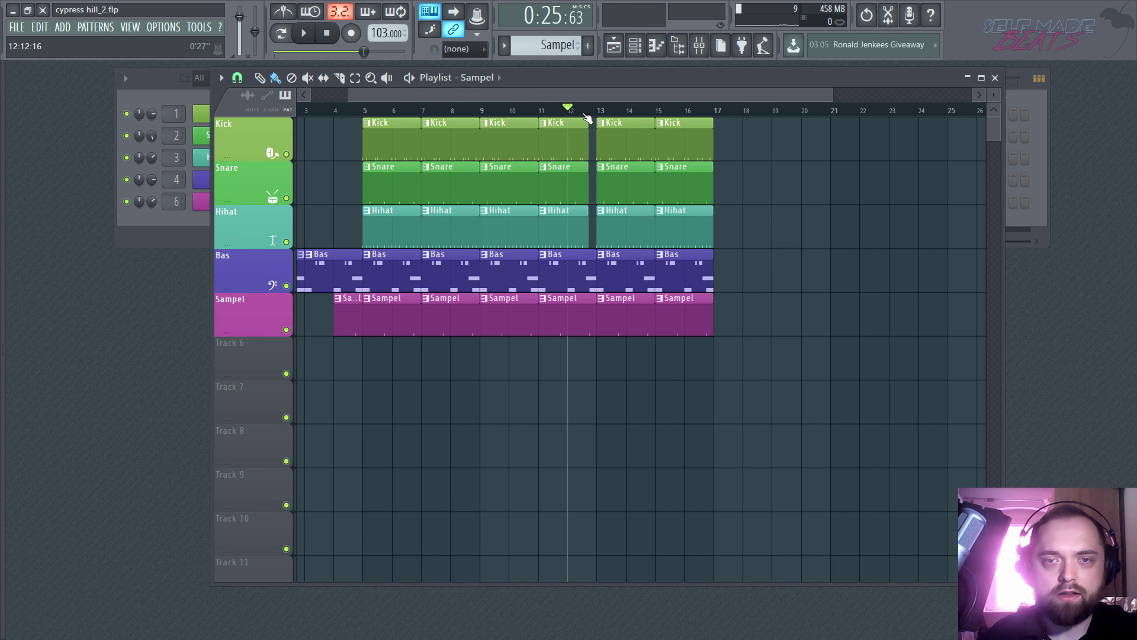
pyautogui.scroll(5, 582, 110)
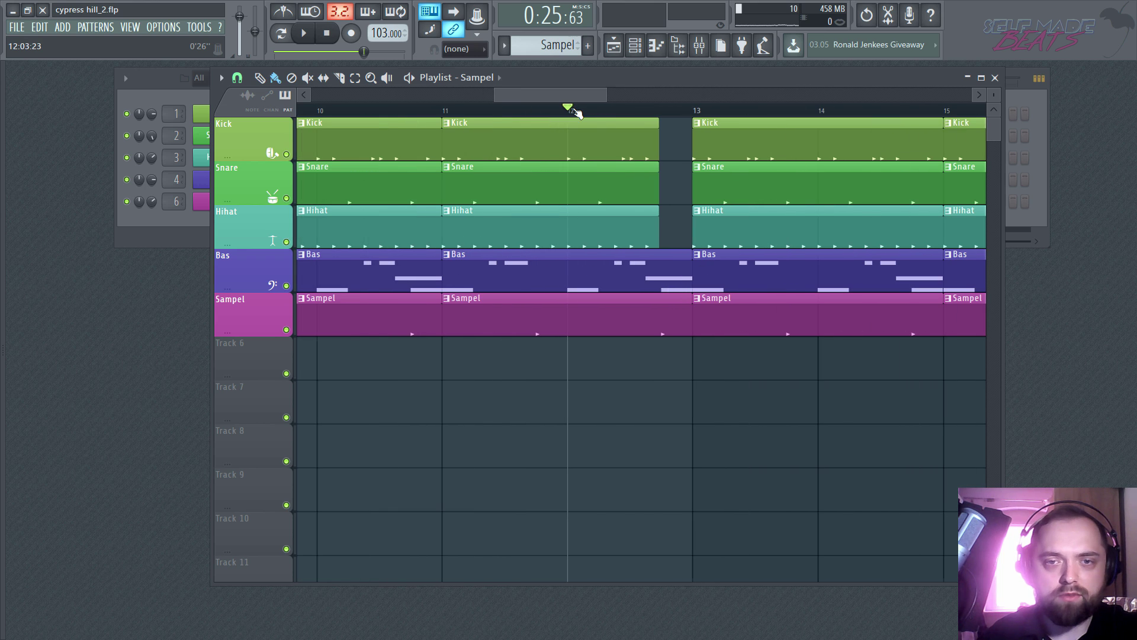
pyautogui.moveTo(659, 119); pyautogui.dragTo(564, 218)
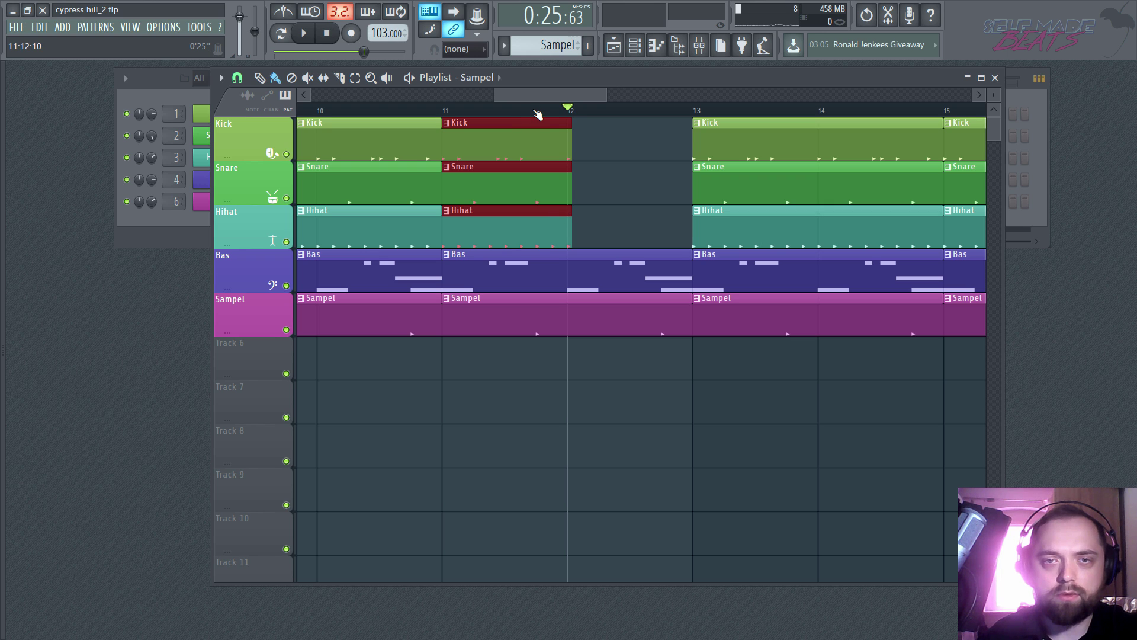
# Step: Play the arrangement from bar 11 through the drum break, and stop playback
pyautogui.click(450, 110)
pyautogui.press('space')
pyautogui.click(607, 149)
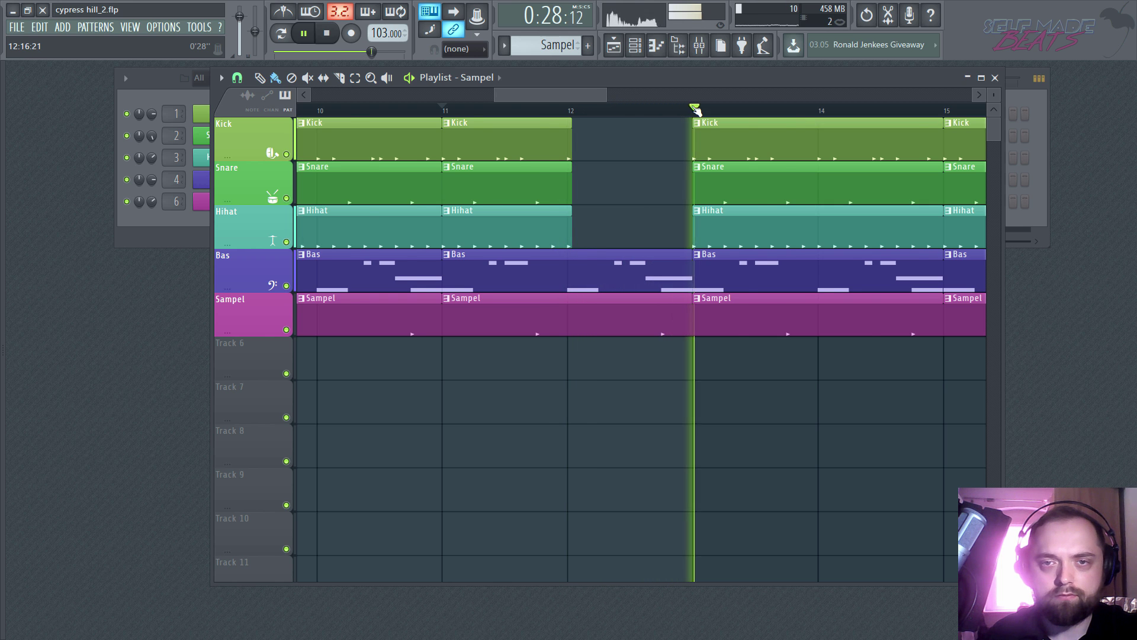
pyautogui.scroll(-5, 698, 110)
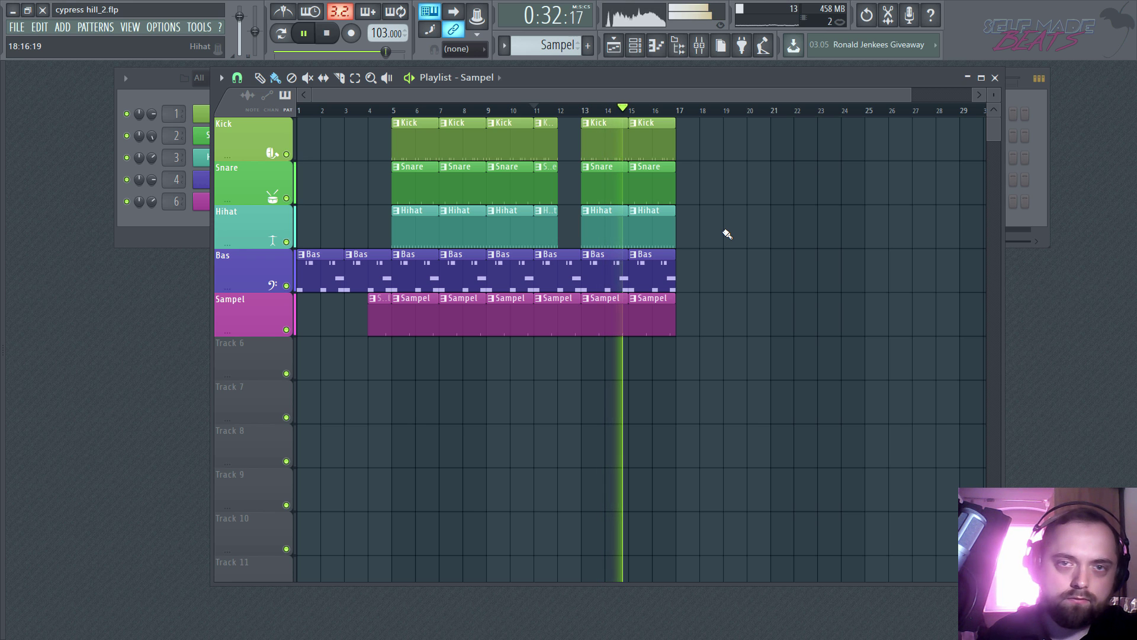
pyautogui.press('space')
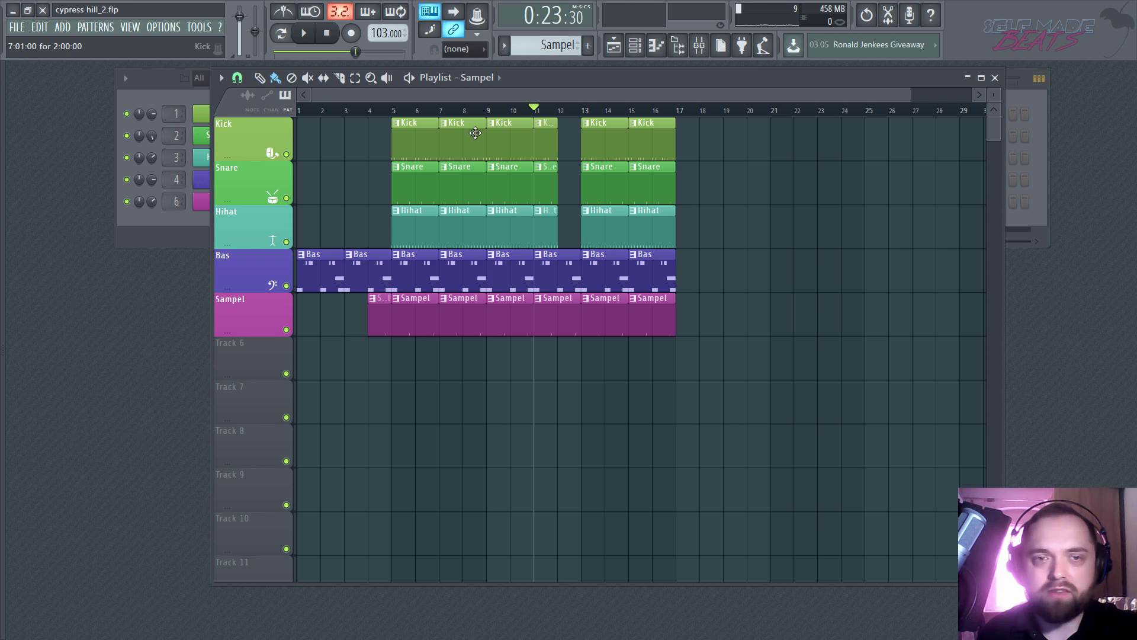
# Step: Return the playhead to bar 1, maximize the playlist and play the full arrangement
pyautogui.moveTo(490, 111); pyautogui.dragTo(299, 96)
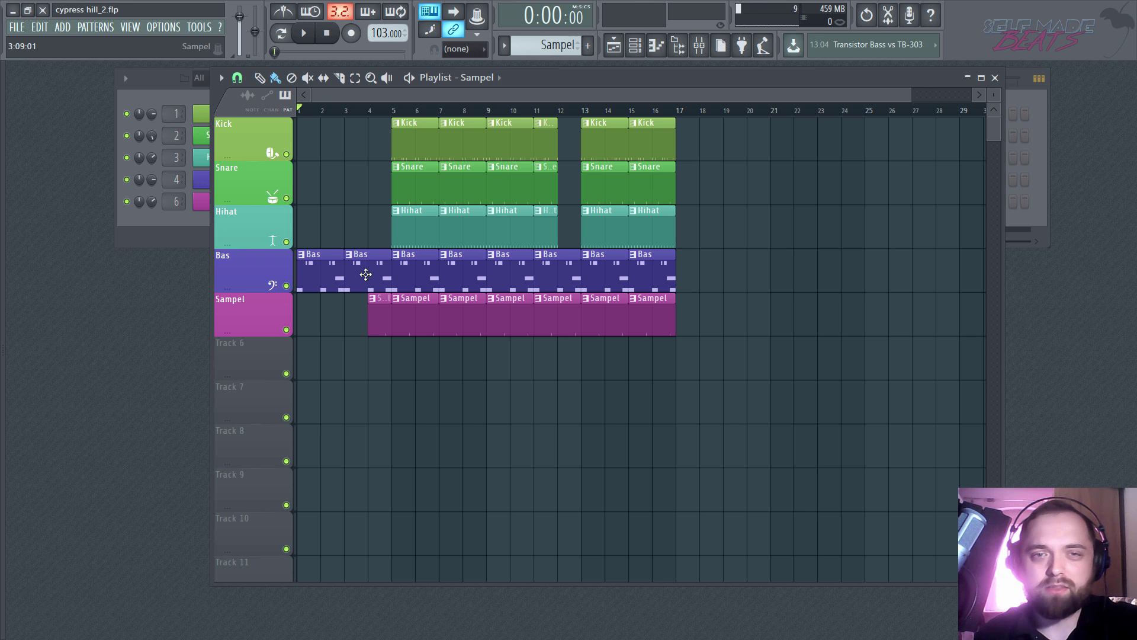
pyautogui.doubleClick(669, 81)
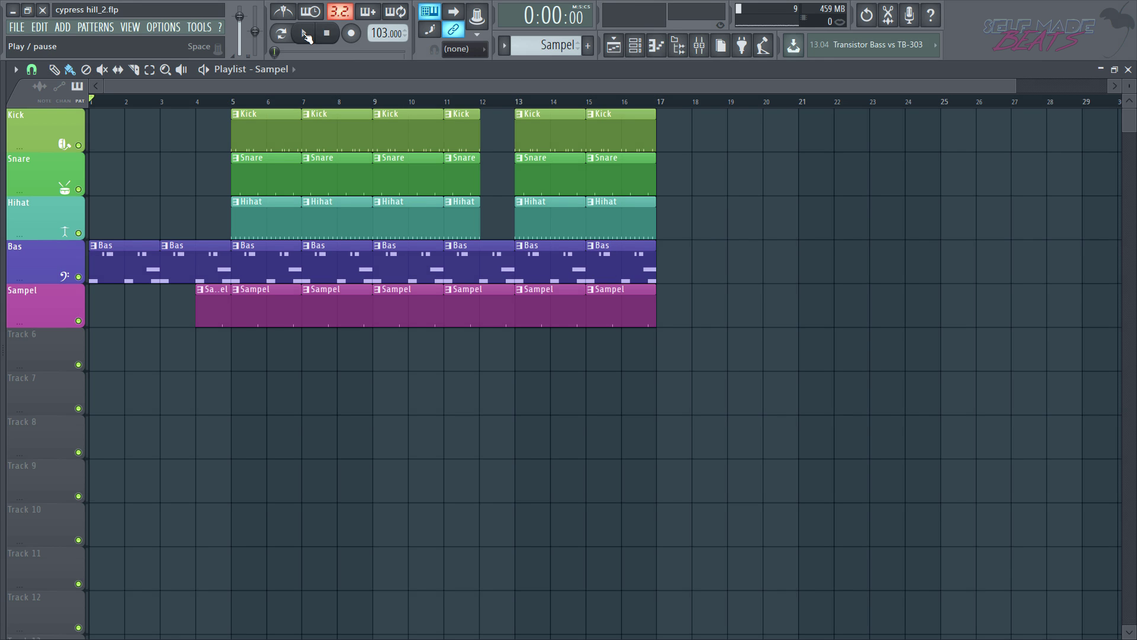
pyautogui.click(305, 35)
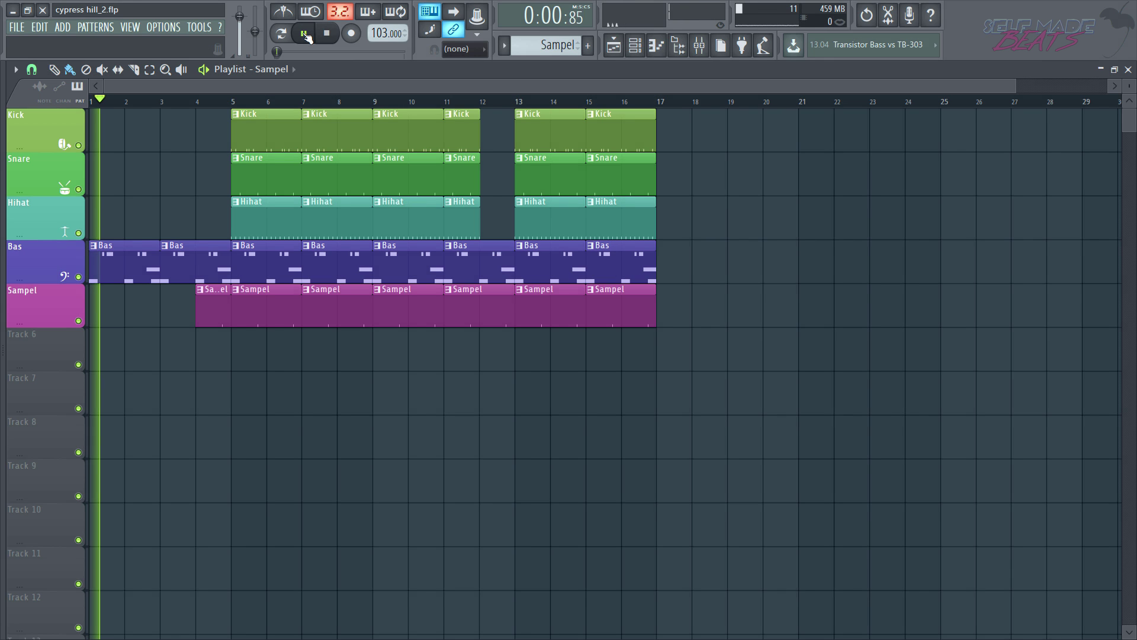